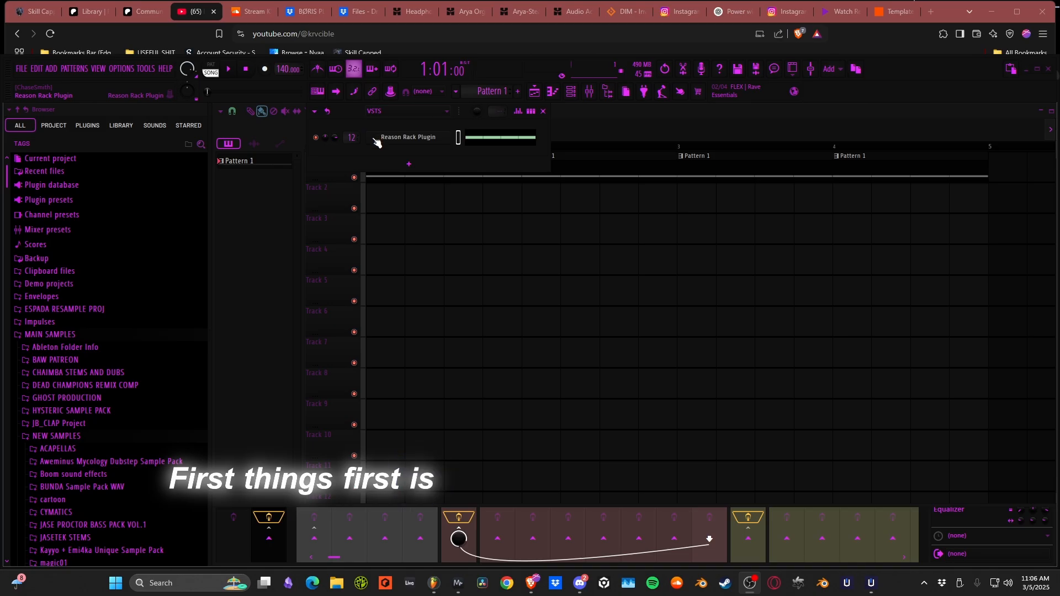
# Open the Reason Rack Plugin and add a Malström Graintable Synthesizer to the empty rack
pyautogui.click(377, 142)
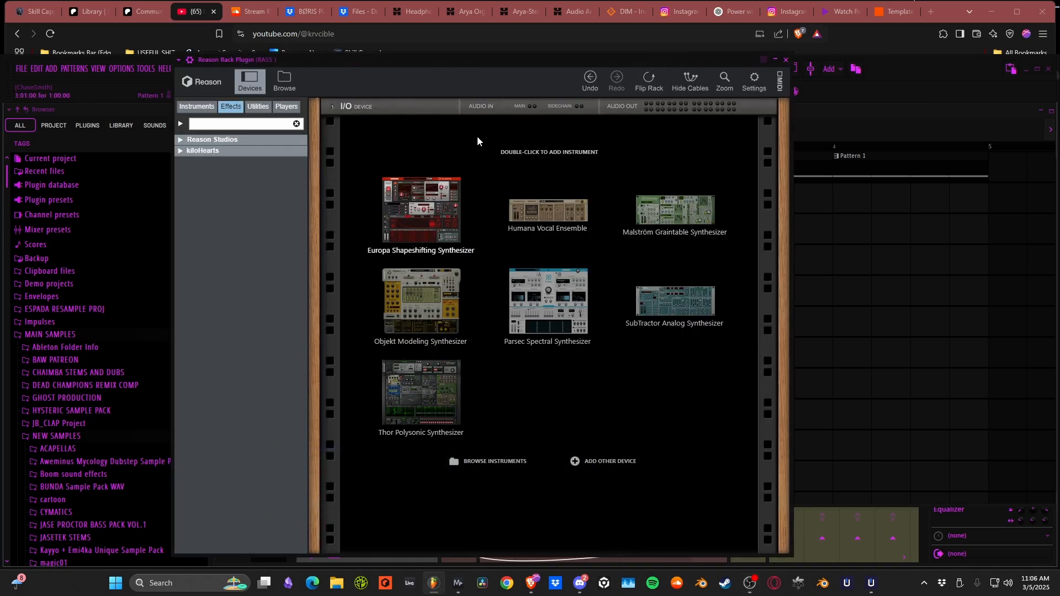
pyautogui.click(197, 140)
pyautogui.scroll(-3, 241, 332)
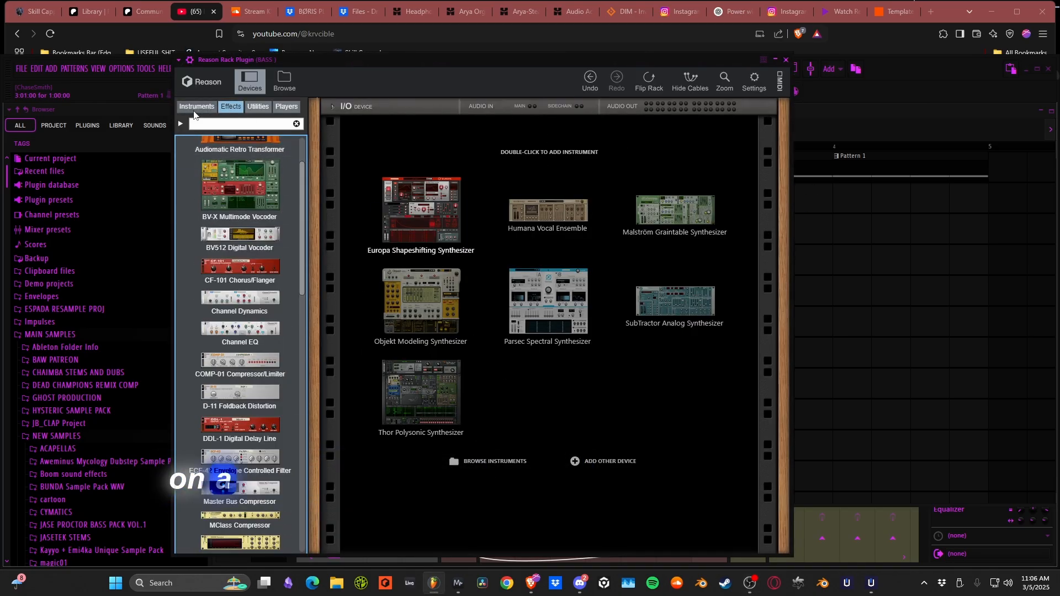
pyautogui.click(196, 107)
pyautogui.scroll(-10, 217, 235)
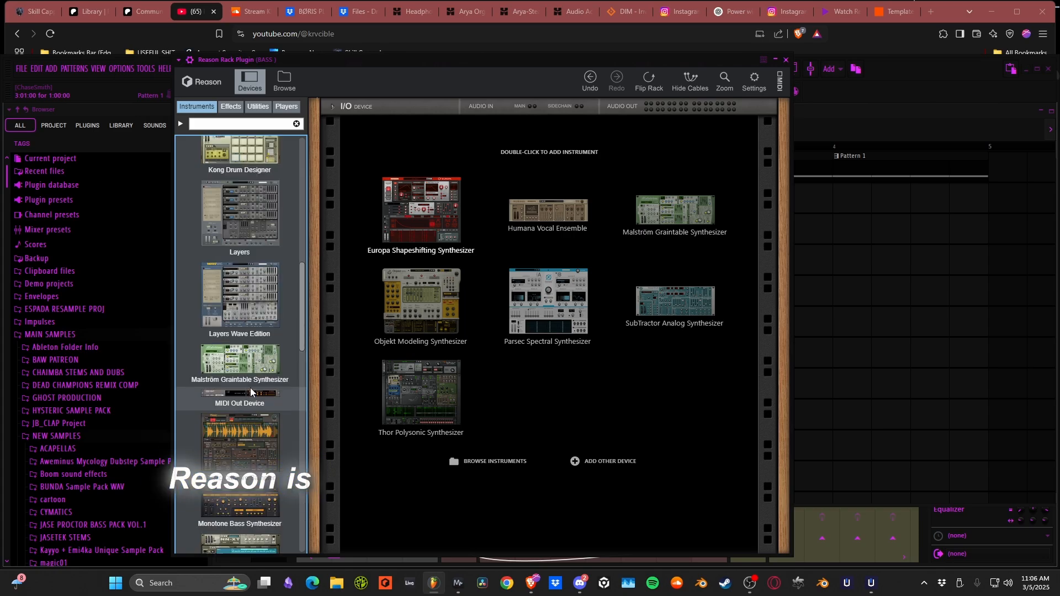
pyautogui.moveTo(250, 381); pyautogui.dragTo(409, 307)
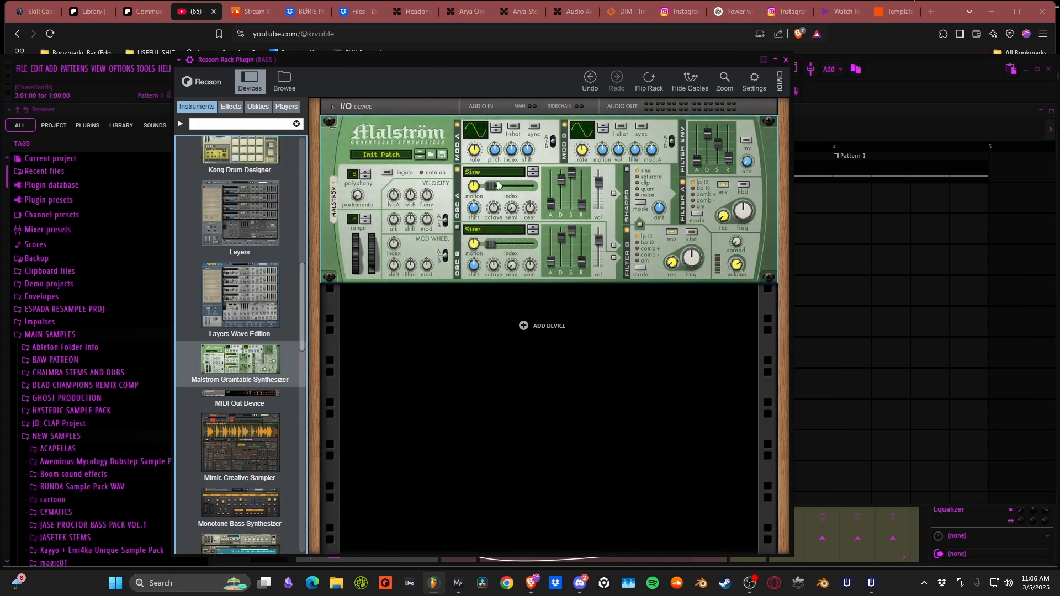
# Set Malström's oscillator A to Square*16 with index 110, and give modulator B a new curve with a synced 2/4 rate
pyautogui.click(534, 175)
pyautogui.click(533, 175)
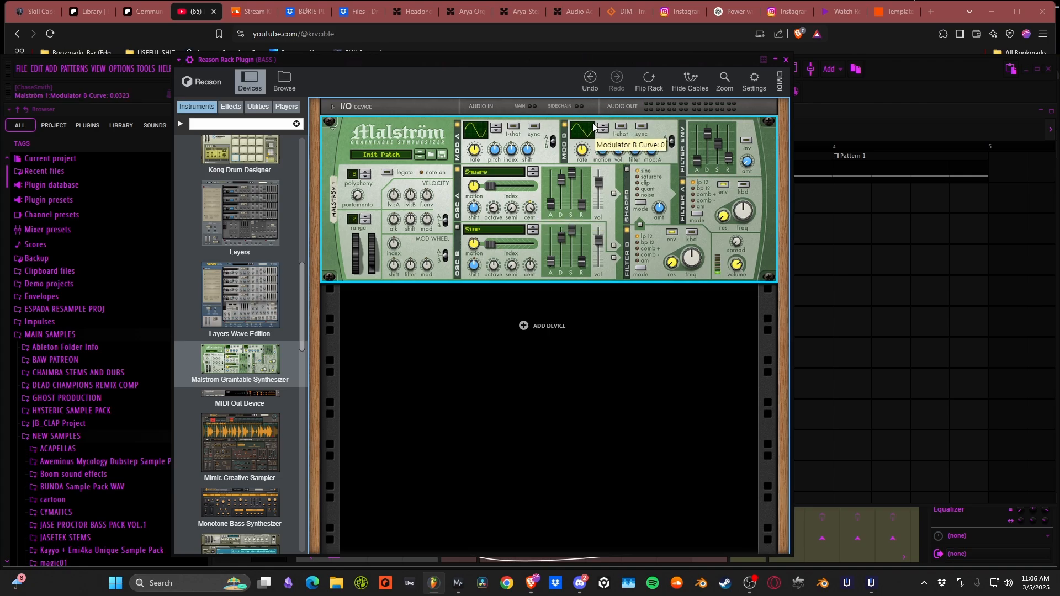
pyautogui.moveTo(595, 116); pyautogui.dragTo(598, 27)
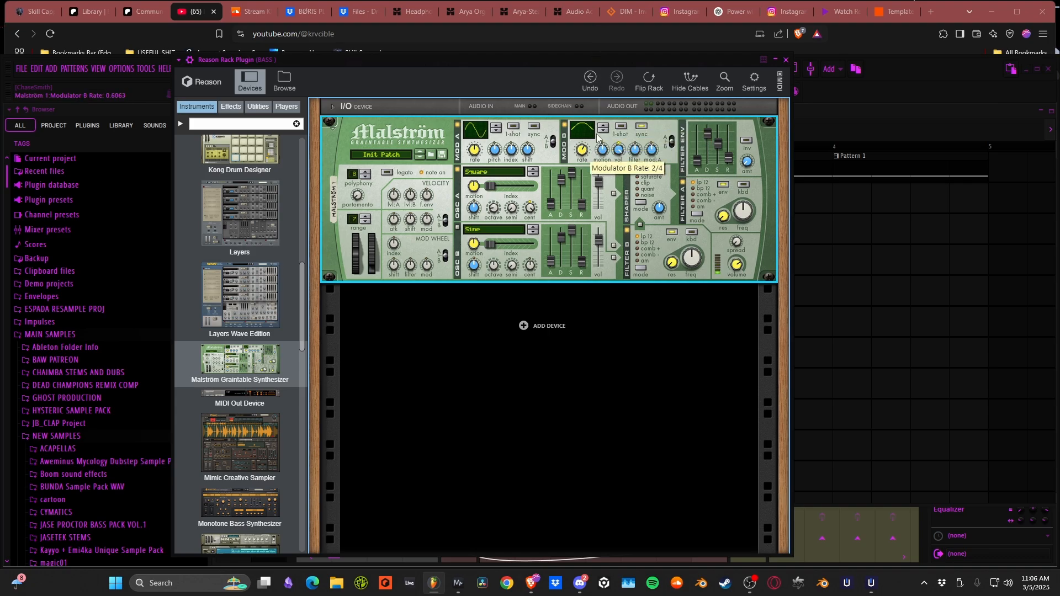
pyautogui.moveTo(609, 113); pyautogui.dragTo(609, 120)
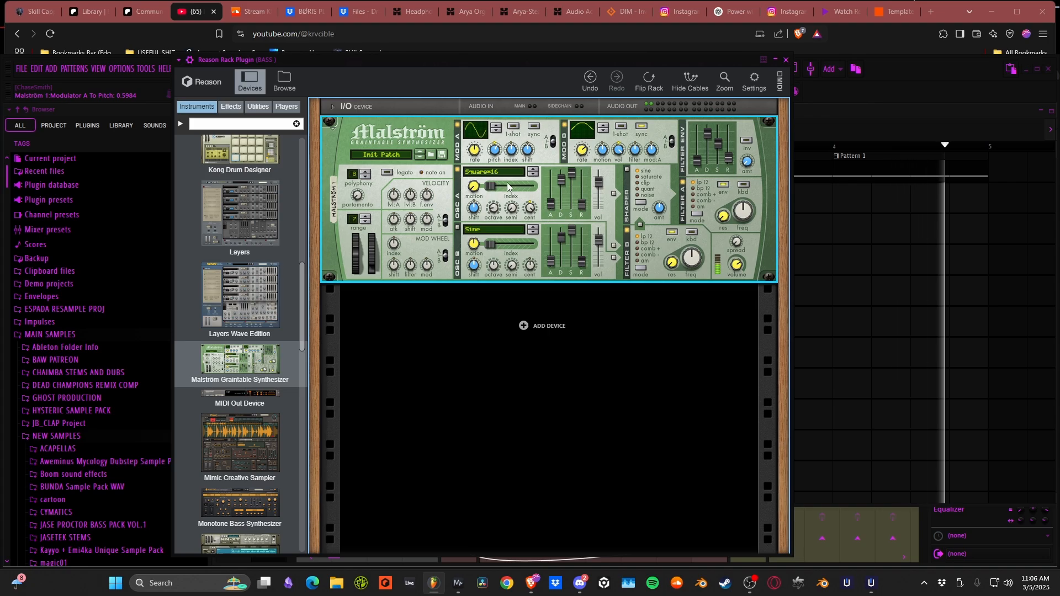
pyautogui.moveTo(490, 186); pyautogui.dragTo(501, 188)
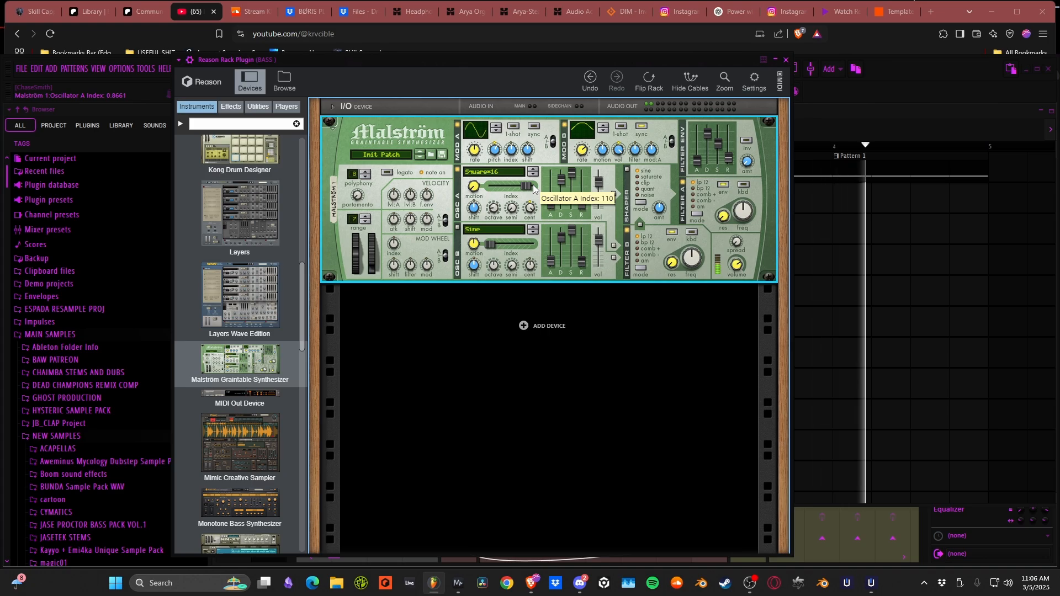
# Add an Audiomatic Retro Transformer below Malström, choose its Hi-Fi preset, and raise Transform and Volume
pyautogui.click(230, 106)
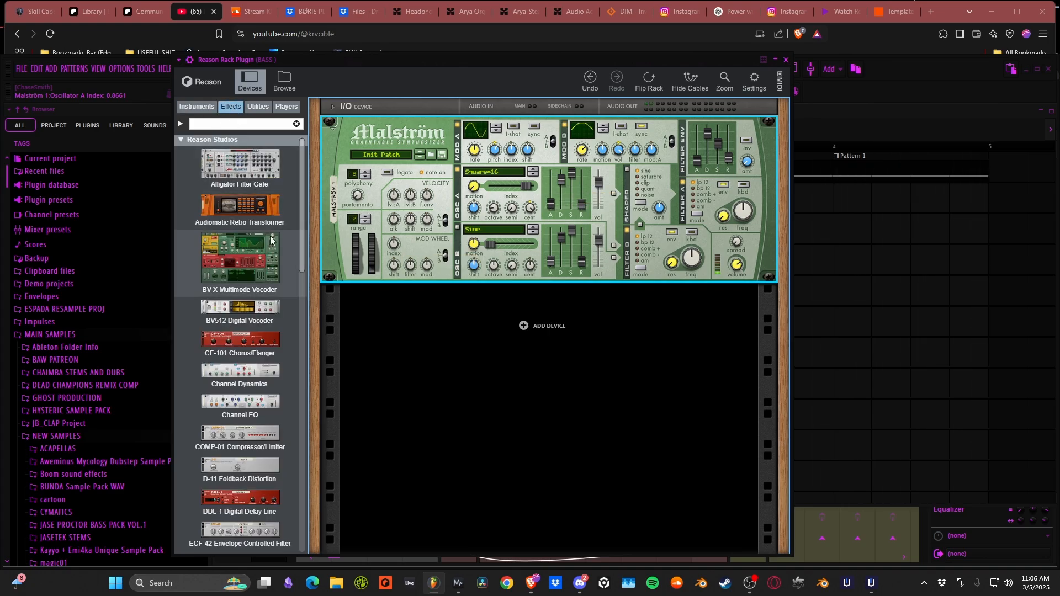
pyautogui.moveTo(526, 360); pyautogui.dragTo(531, 348)
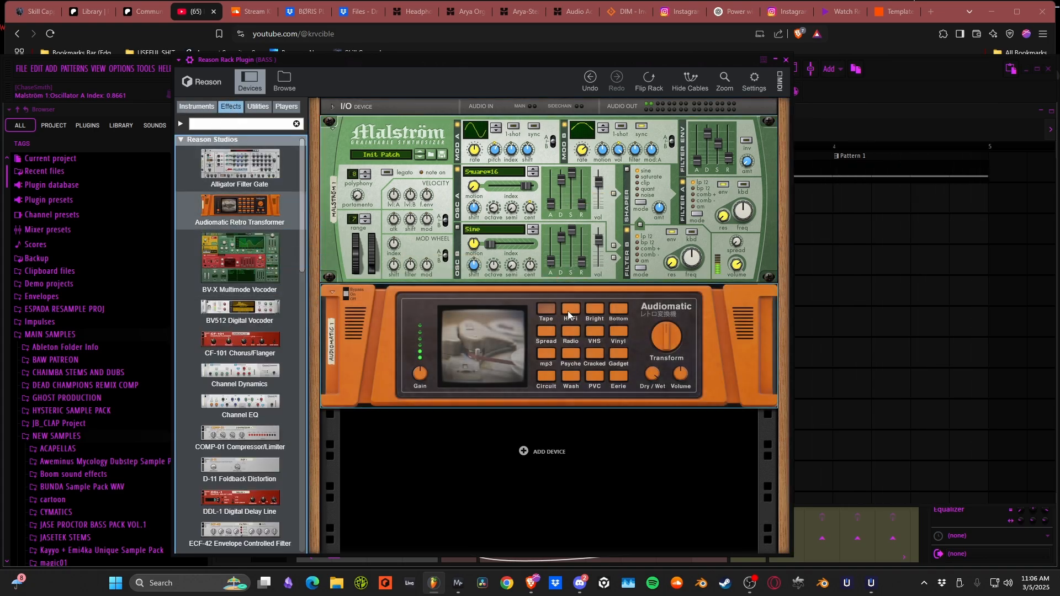
pyautogui.moveTo(660, 345); pyautogui.dragTo(657, 236)
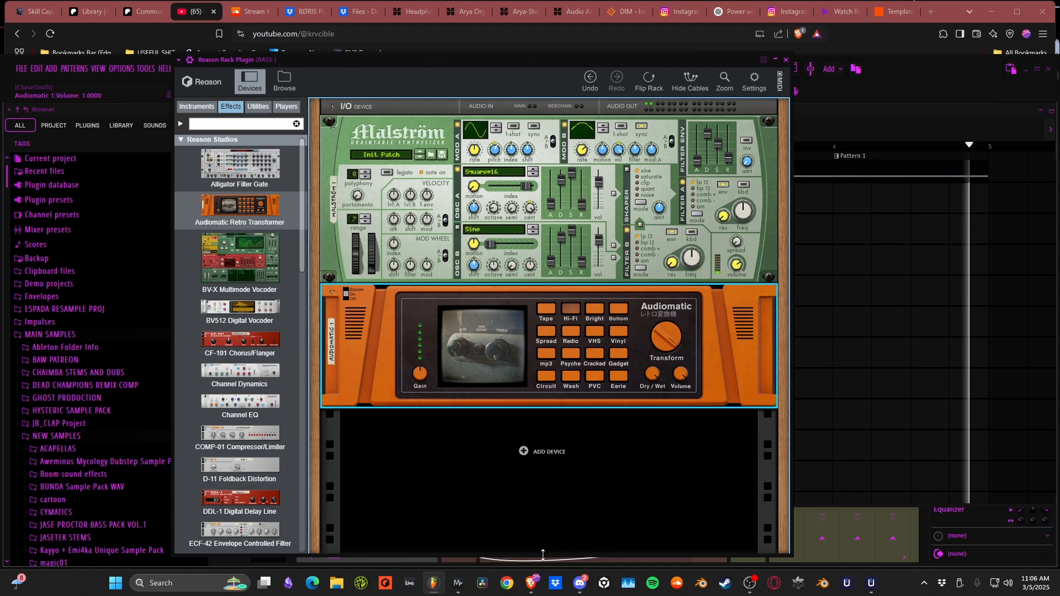
# Bring up the MiniMeters display, collapse its control panel, and reposition the Reason Rack window beneath the meters
pyautogui.click(463, 589)
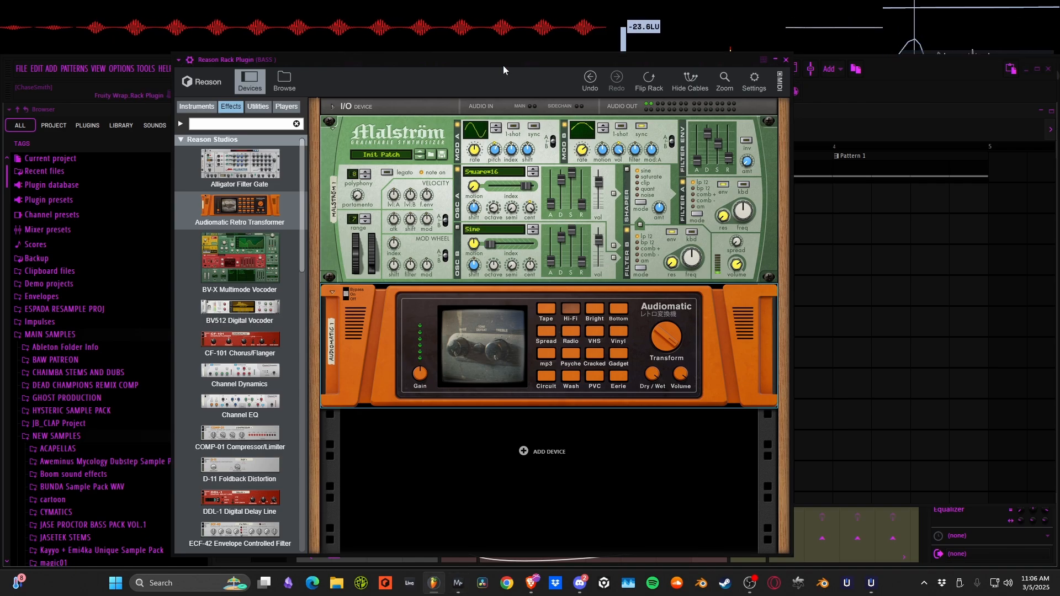
pyautogui.moveTo(503, 70); pyautogui.dragTo(509, 63)
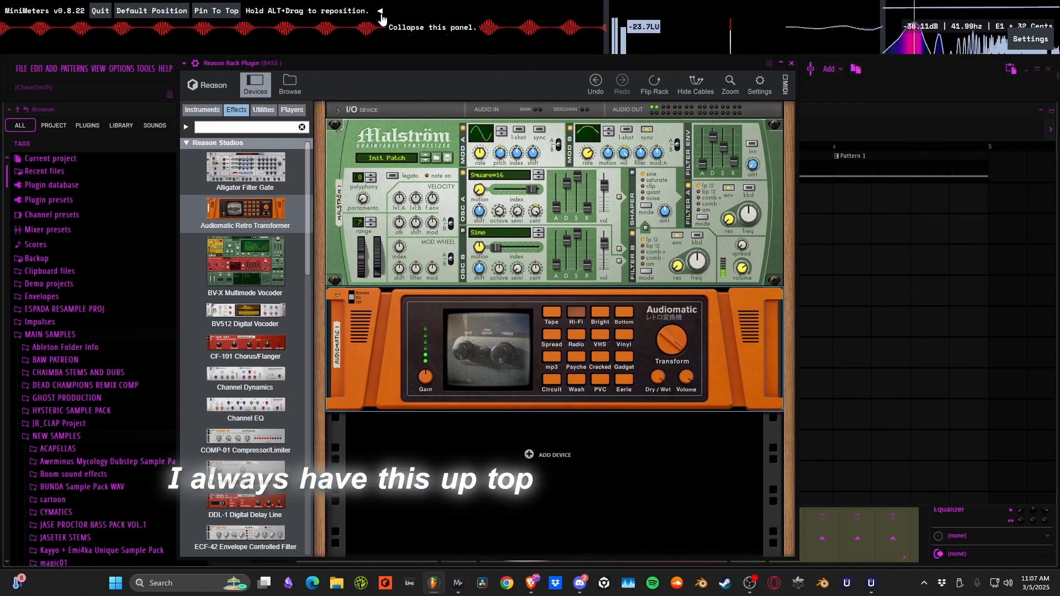
pyautogui.click(381, 15)
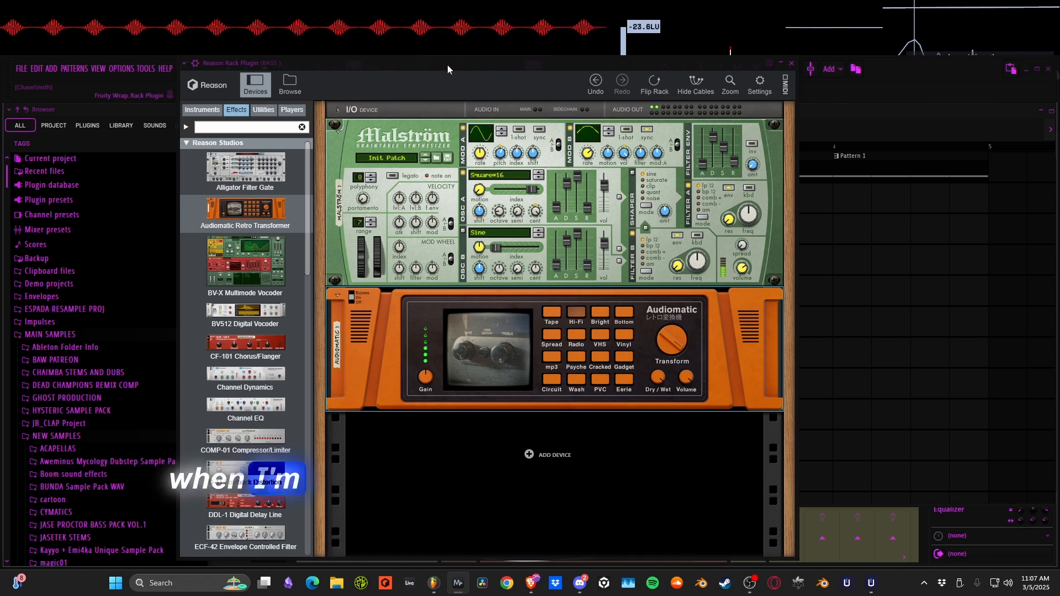
pyautogui.moveTo(447, 65)
pyautogui.mouseDown()
pyautogui.moveTo(459, 52)
pyautogui.moveTo(466, 62)
pyautogui.moveTo(466, 49)
pyautogui.moveTo(450, 48)
pyautogui.mouseUp()
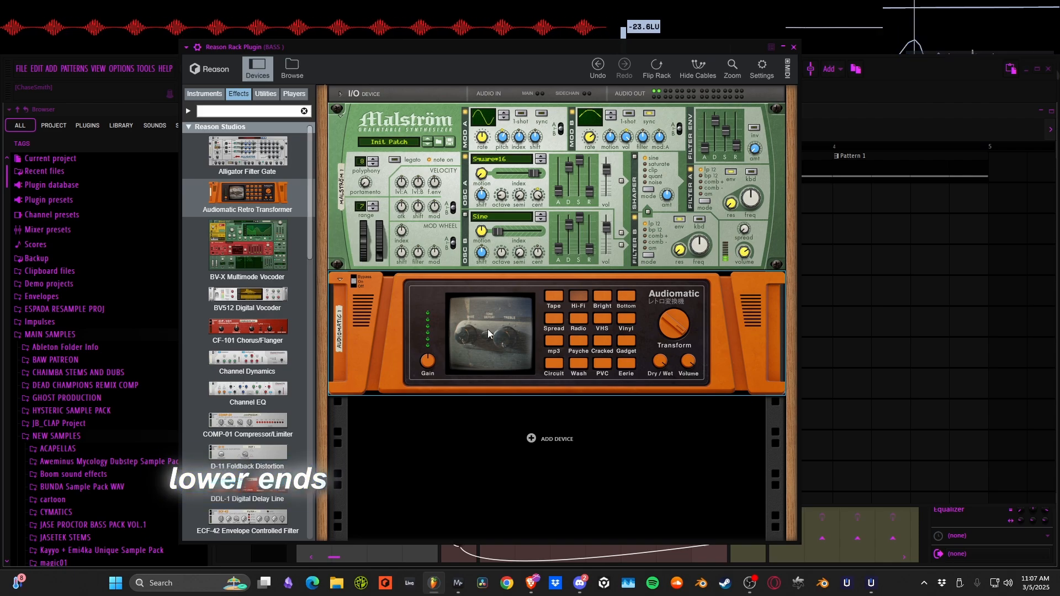
# Add a BV512 Digital Vocoder at maximum band count and an MClass Maximizer with raised input gain below Audiomatic
pyautogui.moveTo(248, 296); pyautogui.dragTo(481, 398)
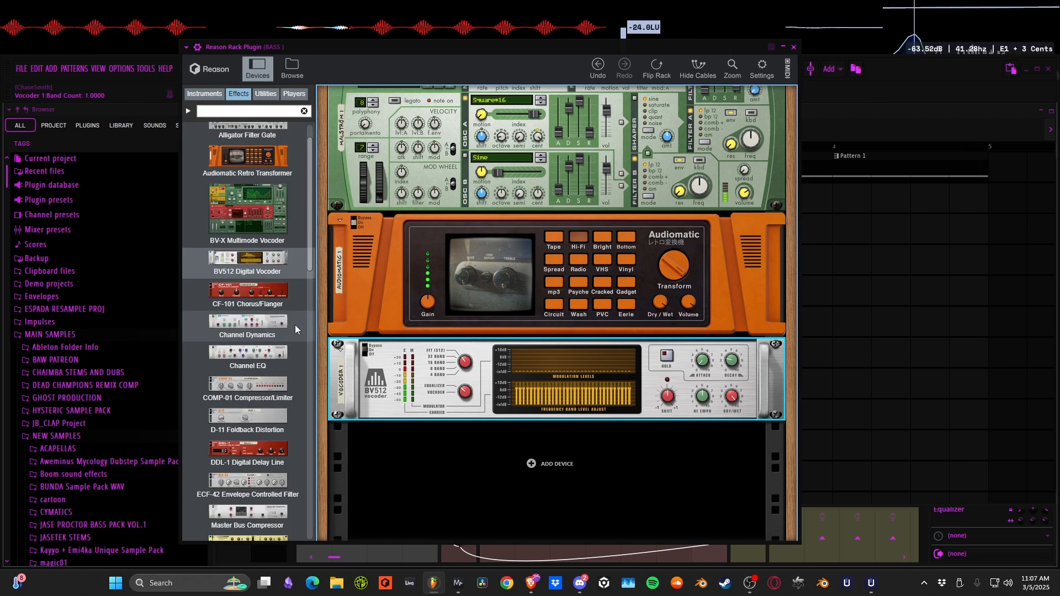
pyautogui.scroll(-5, 251, 200)
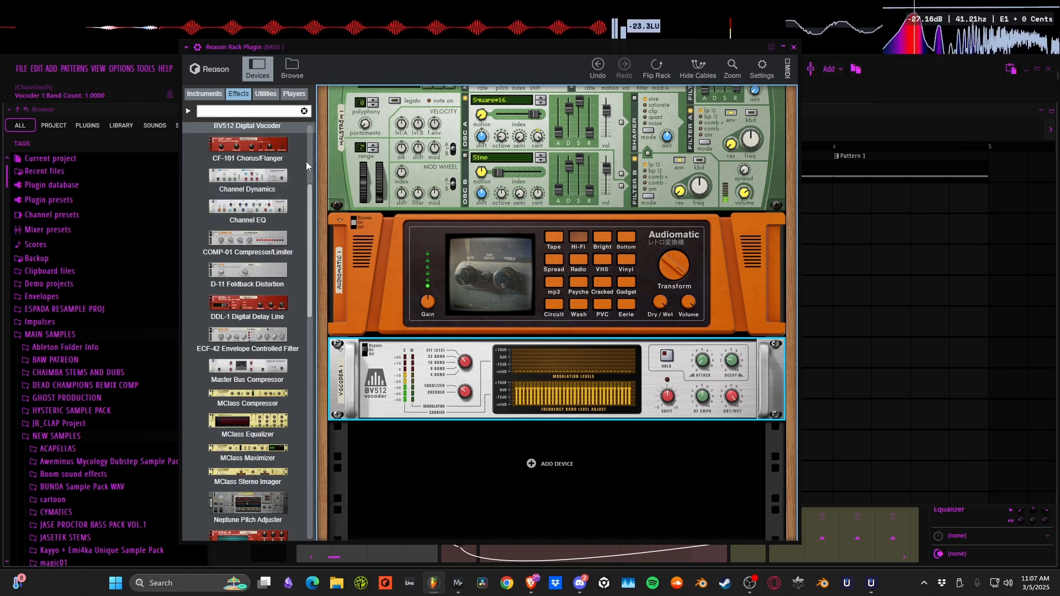
pyautogui.scroll(-5, 205, 380)
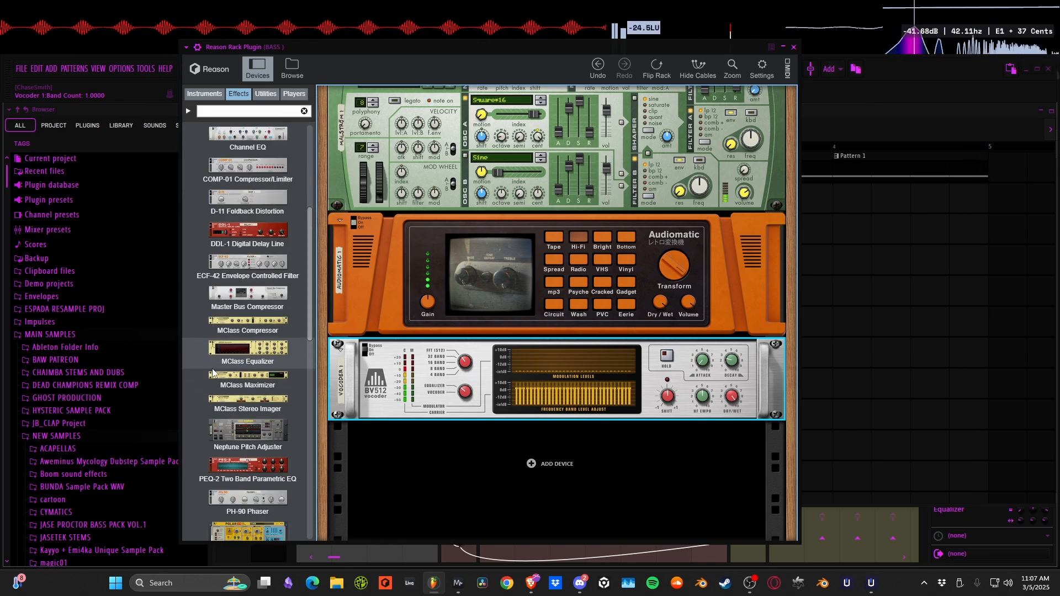
pyautogui.moveTo(258, 270); pyautogui.dragTo(472, 450)
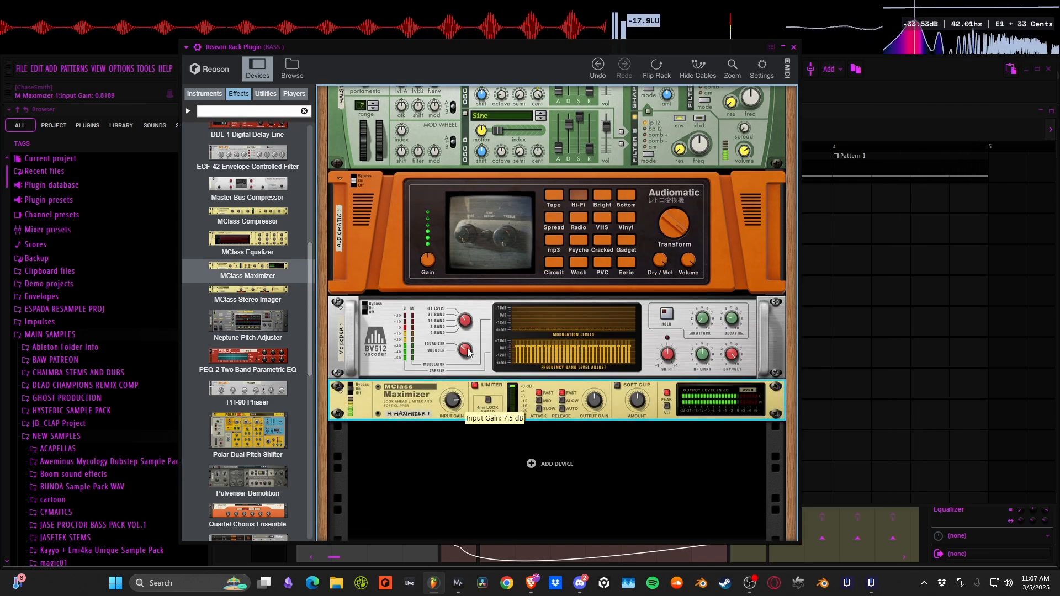
# Set Malström's pitch bend range to 3 and mod-wheel-to-index amount to 22, and adjust the mod wheel
pyautogui.scroll(3, 420, 282)
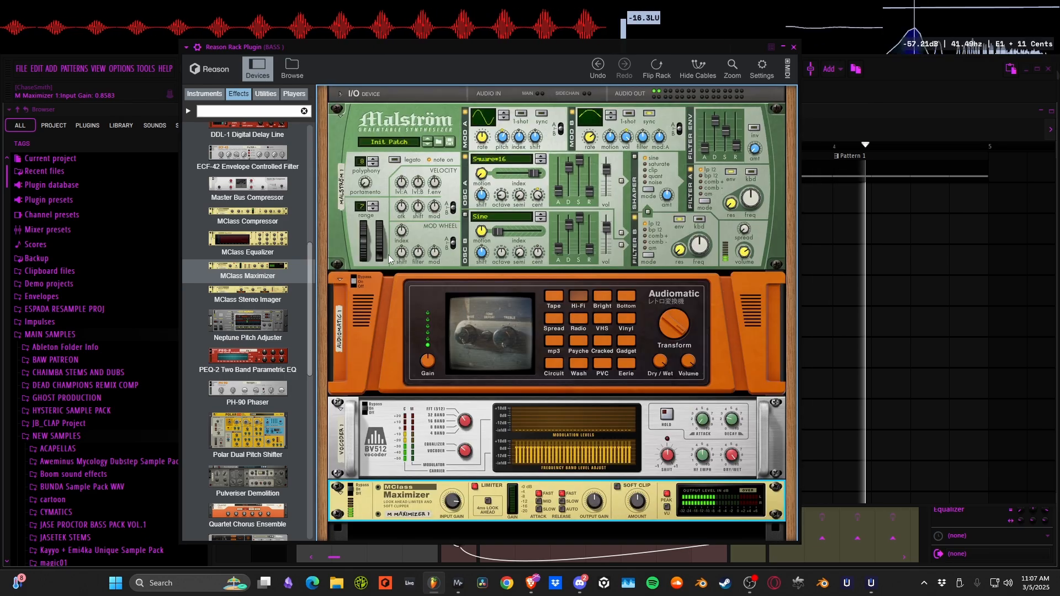
pyautogui.moveTo(373, 213); pyautogui.dragTo(390, 167)
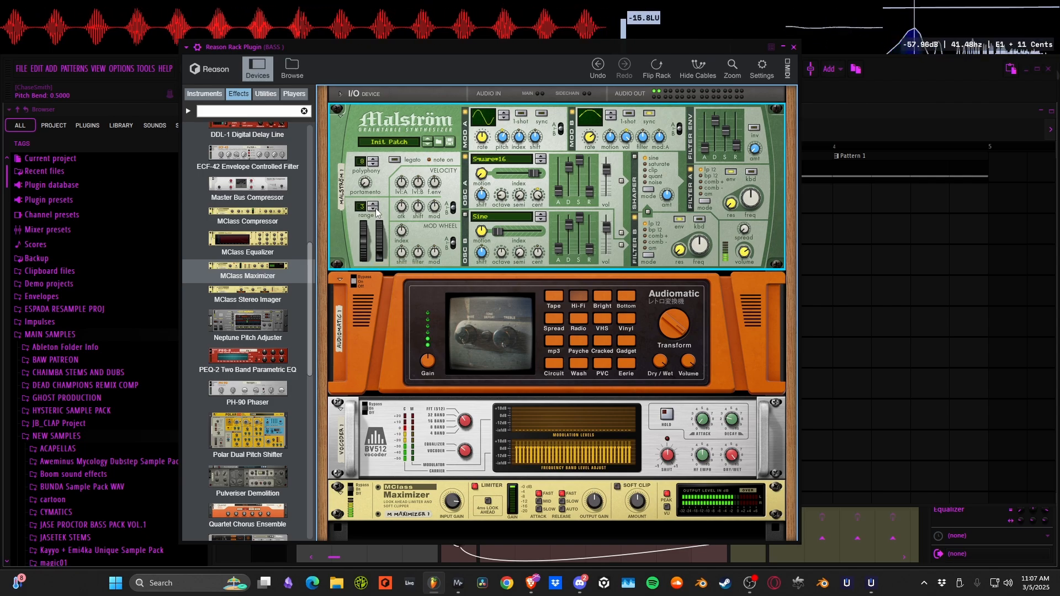
pyautogui.moveTo(379, 256); pyautogui.dragTo(382, 218)
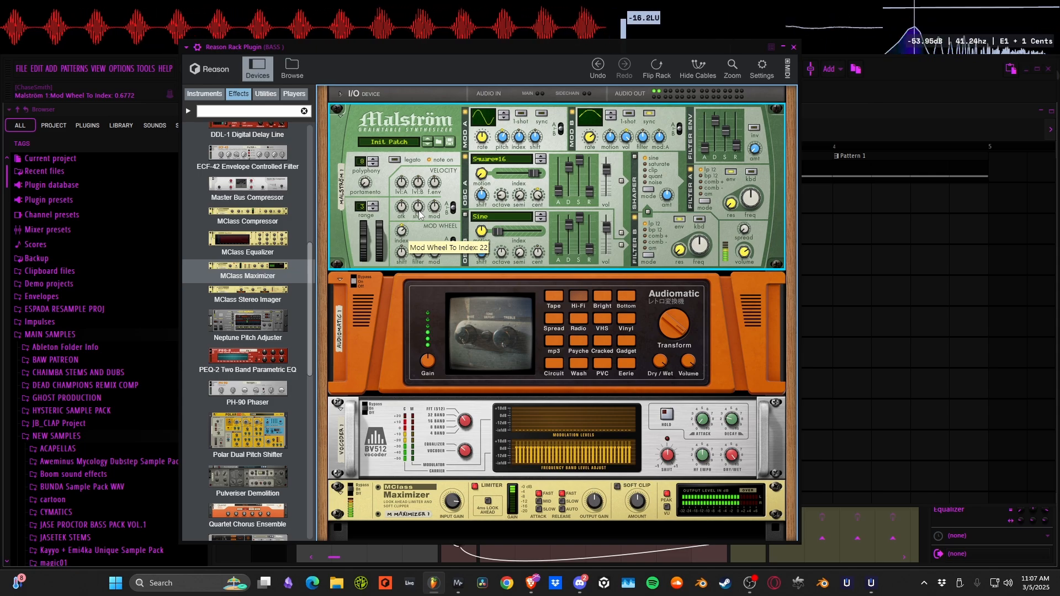
pyautogui.moveTo(375, 274); pyautogui.dragTo(432, 94)
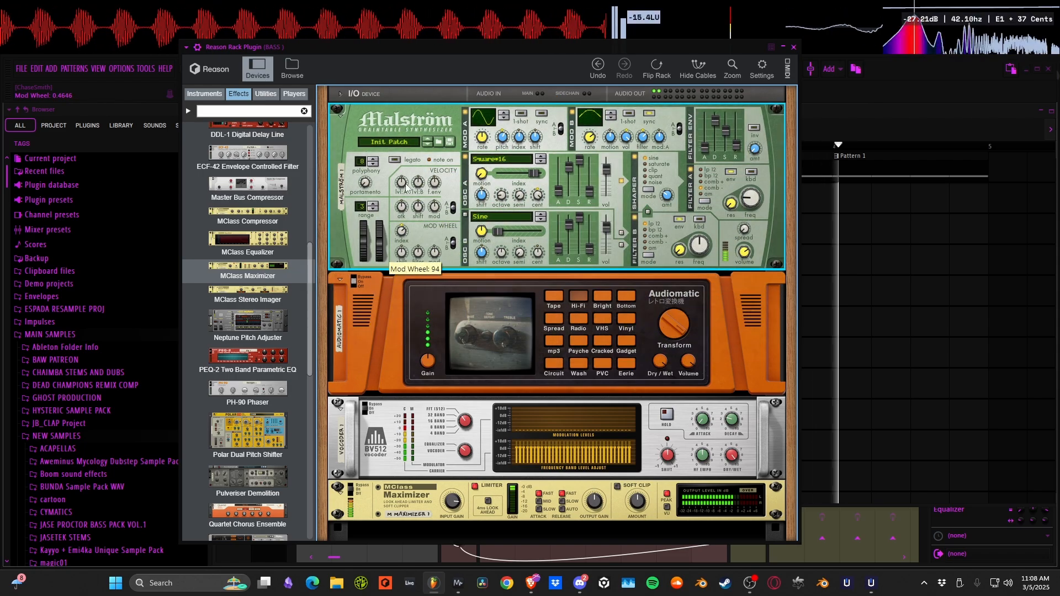
# Look through the available effect devices and review the device chain in the rack
pyautogui.scroll(-3, 397, 363)
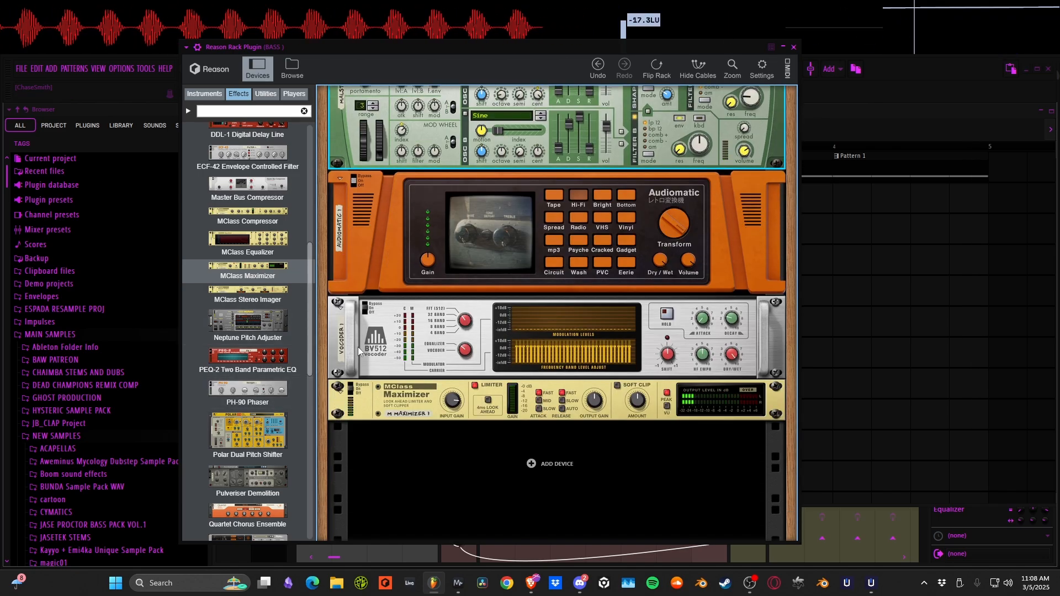
pyautogui.scroll(-1, 230, 373)
pyautogui.scroll(-3, 230, 373)
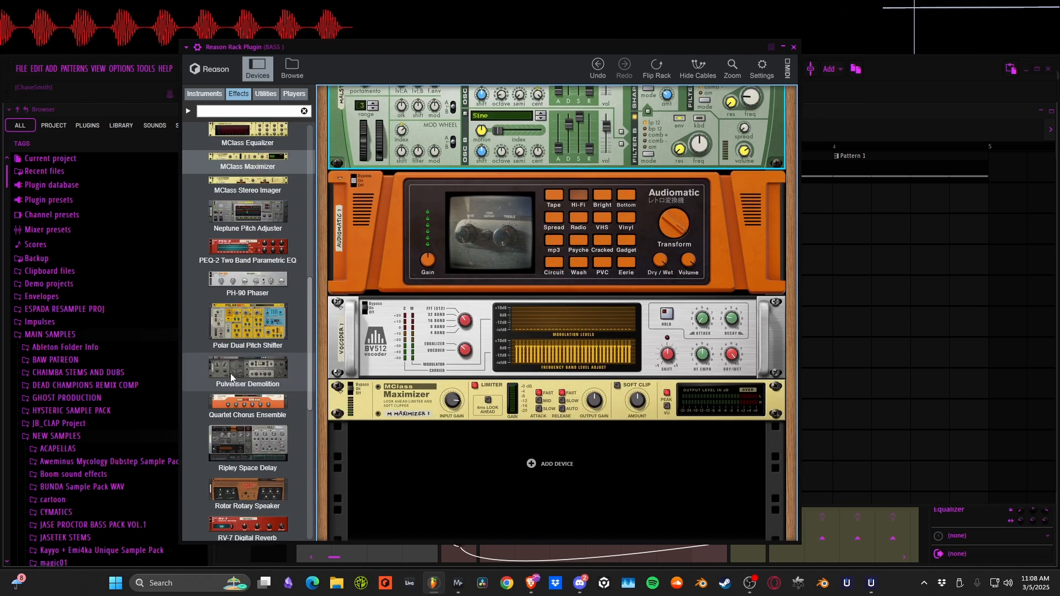
pyautogui.scroll(-2, 246, 257)
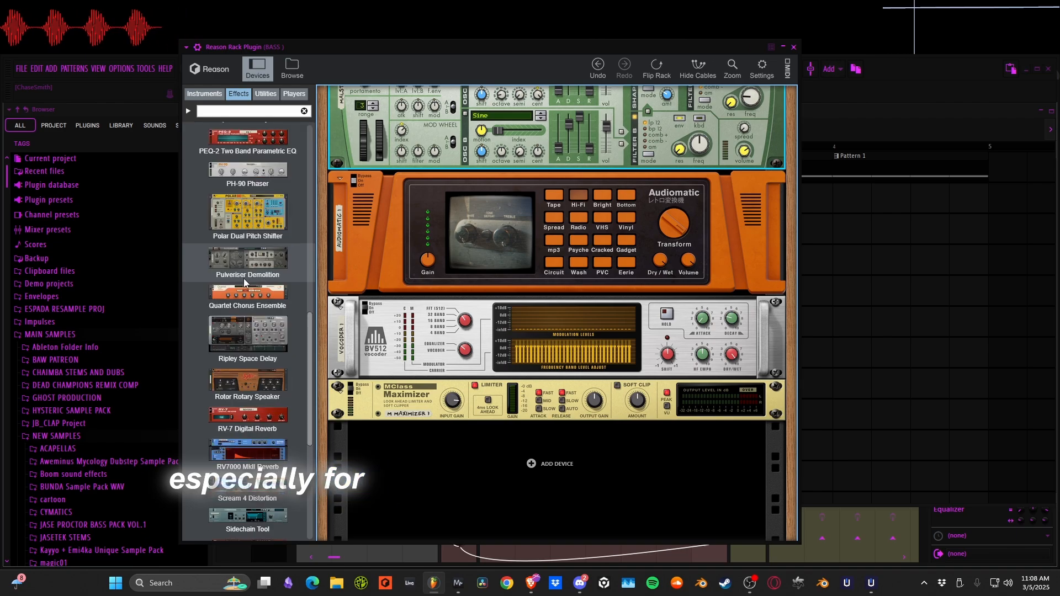
pyautogui.scroll(3, 383, 263)
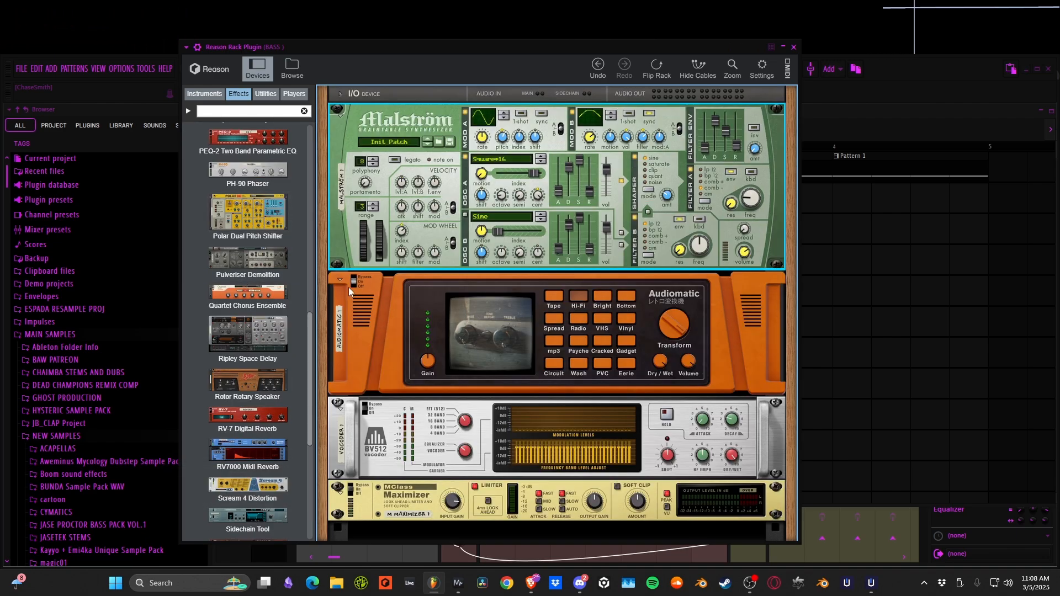
pyautogui.scroll(-3, 349, 288)
pyautogui.scroll(3, 257, 279)
pyautogui.scroll(3, 259, 282)
pyautogui.scroll(3, 377, 111)
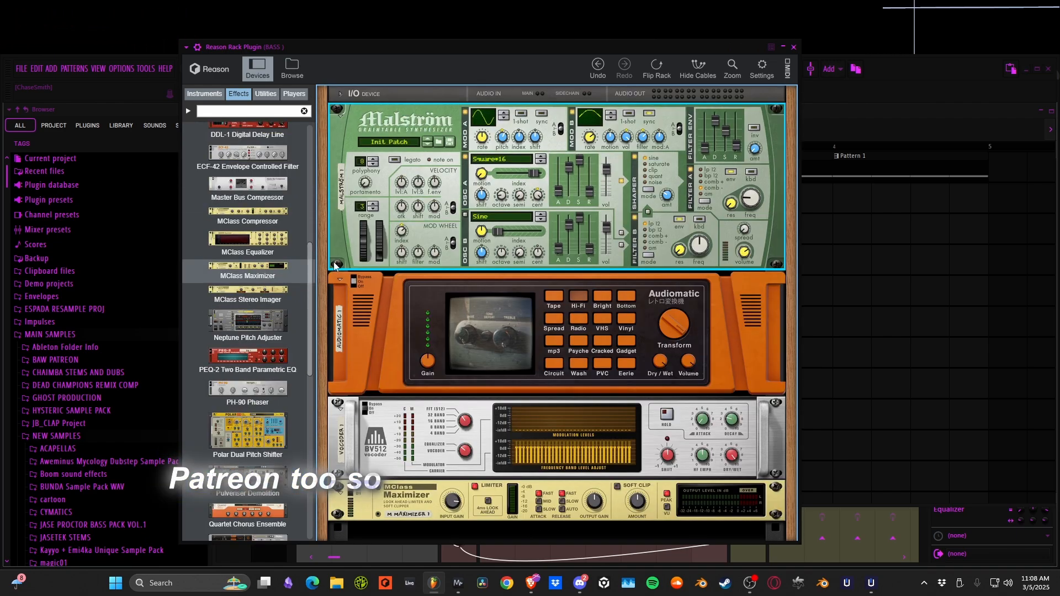
# Combine the Malström, Audiomatic, BV512 vocoder and MClass Maximizer into one Combinator
pyautogui.scroll(-3, 377, 112)
pyautogui.keyDown('shift'); pyautogui.click(386, 417); pyautogui.keyUp('shift')
pyautogui.rightClick(387, 417)
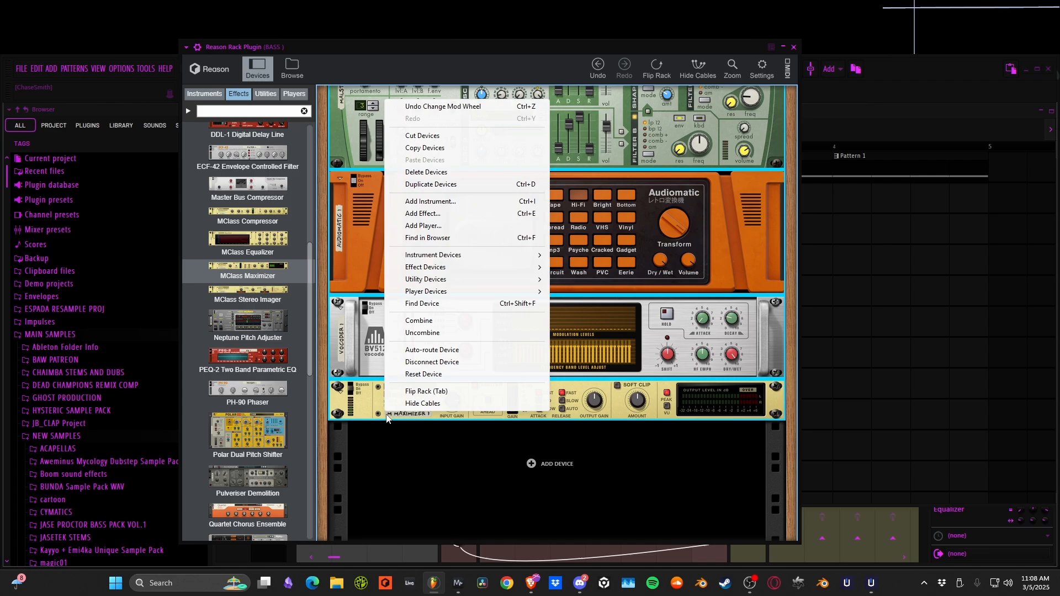
pyautogui.click(436, 324)
# Select the devices from Malström through MClass Maximizer inside the Combinator, show their device commands, and review the combined rack
pyautogui.scroll(-3, 243, 367)
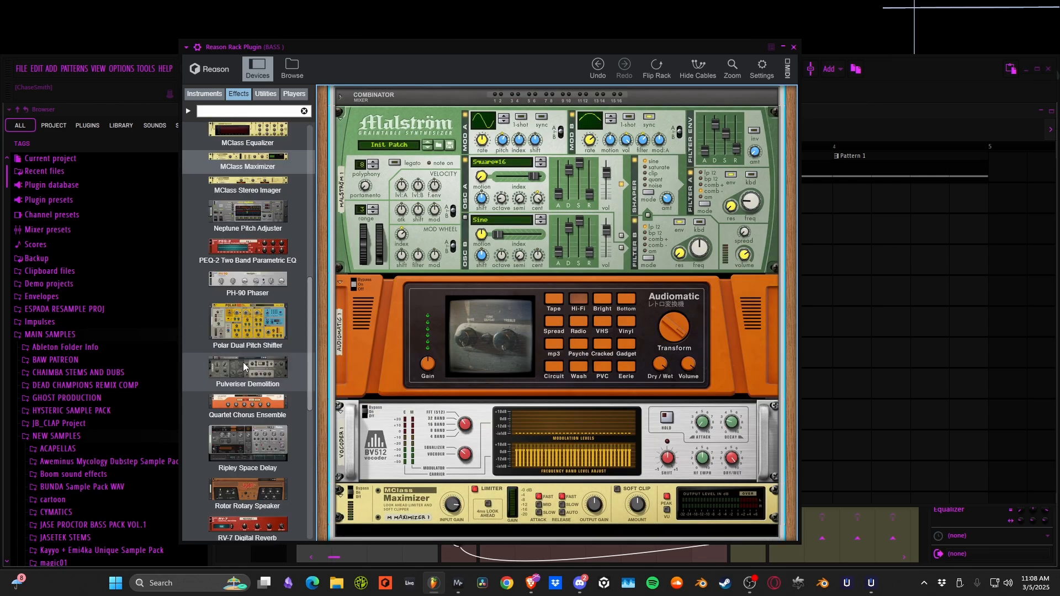
pyautogui.scroll(3, 369, 294)
pyautogui.click(423, 227)
pyautogui.scroll(-1, 425, 221)
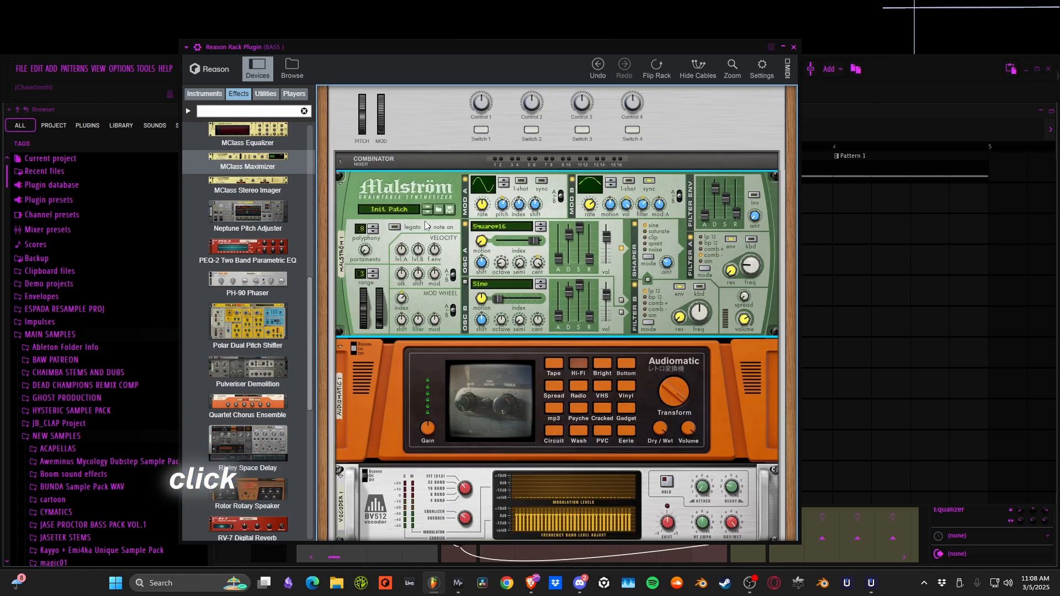
pyautogui.scroll(-3, 439, 430)
pyautogui.keyDown('shift'); pyautogui.click(398, 384); pyautogui.keyUp('shift')
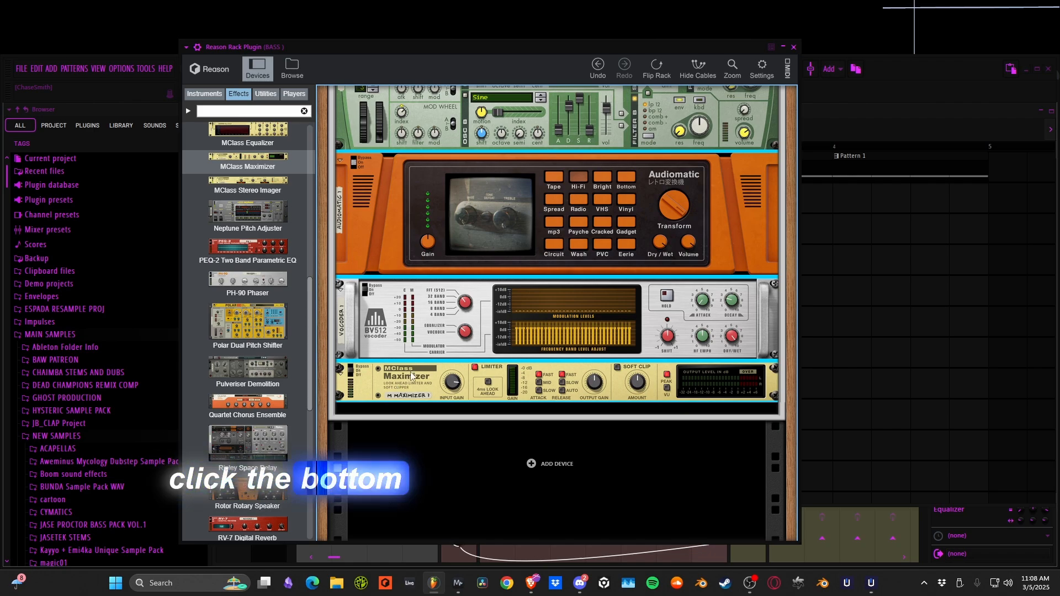
pyautogui.rightClick(412, 381)
pyautogui.click(459, 452)
pyautogui.scroll(4, 456, 449)
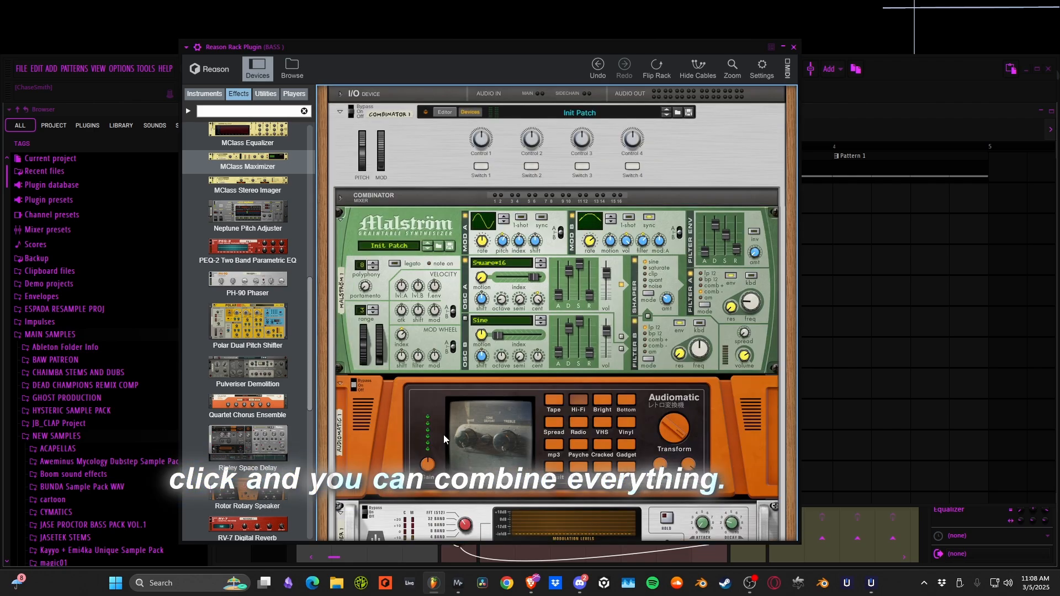
pyautogui.scroll(-4, 458, 293)
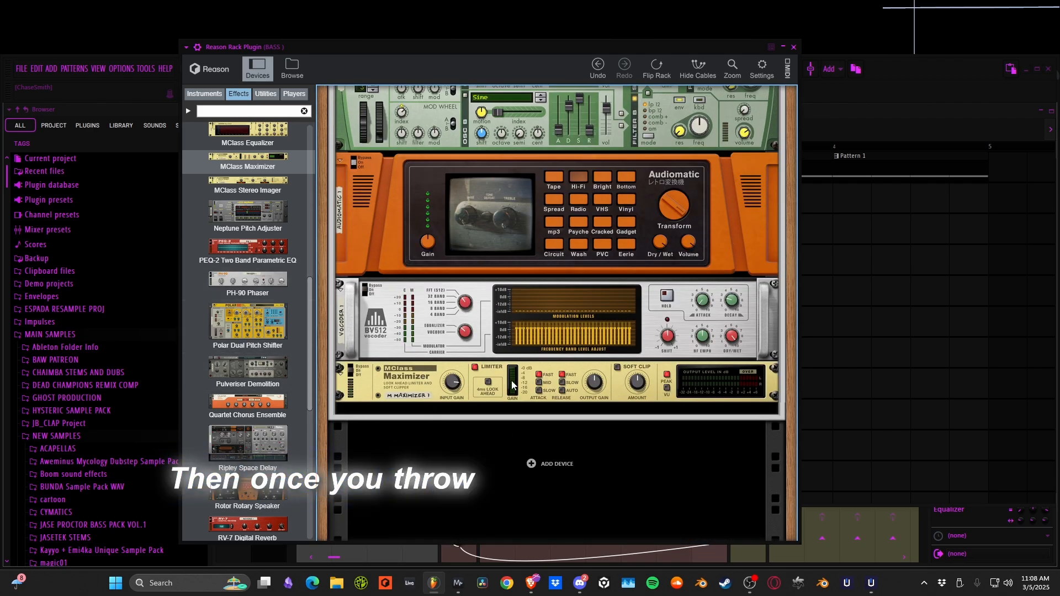
pyautogui.scroll(-1, 312, 361)
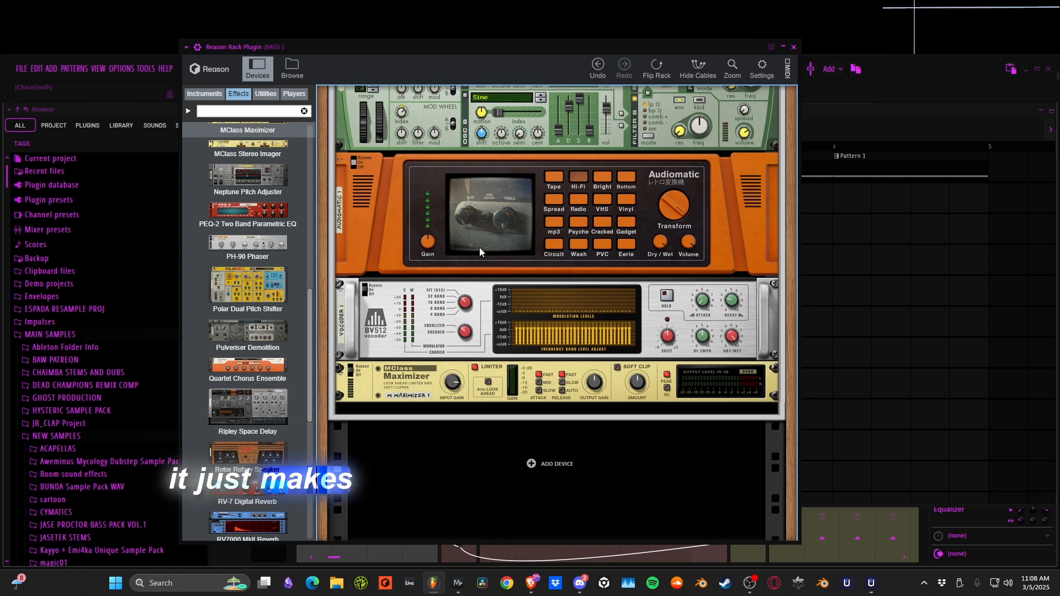
# Insert a Scream 4 Distortion between the Audiomatic and the BV512 vocoder
pyautogui.scroll(-1, 277, 370)
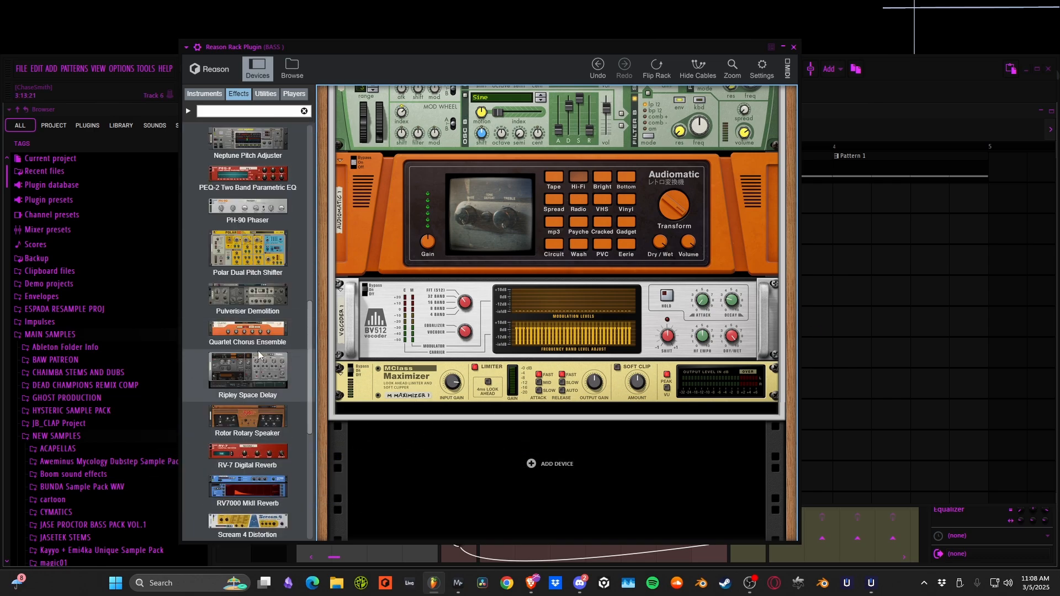
pyautogui.scroll(-4, 260, 295)
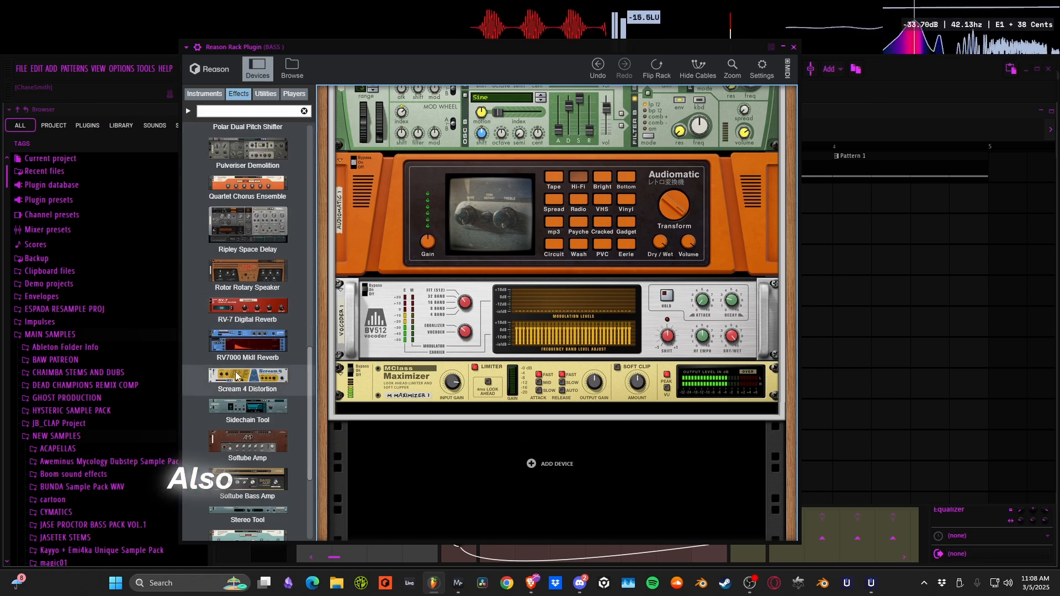
pyautogui.moveTo(247, 379)
pyautogui.mouseDown()
pyautogui.moveTo(492, 263)
pyautogui.moveTo(506, 358)
pyautogui.moveTo(537, 274)
pyautogui.moveTo(553, 282)
pyautogui.moveTo(482, 173)
pyautogui.moveTo(466, 346)
pyautogui.mouseUp()
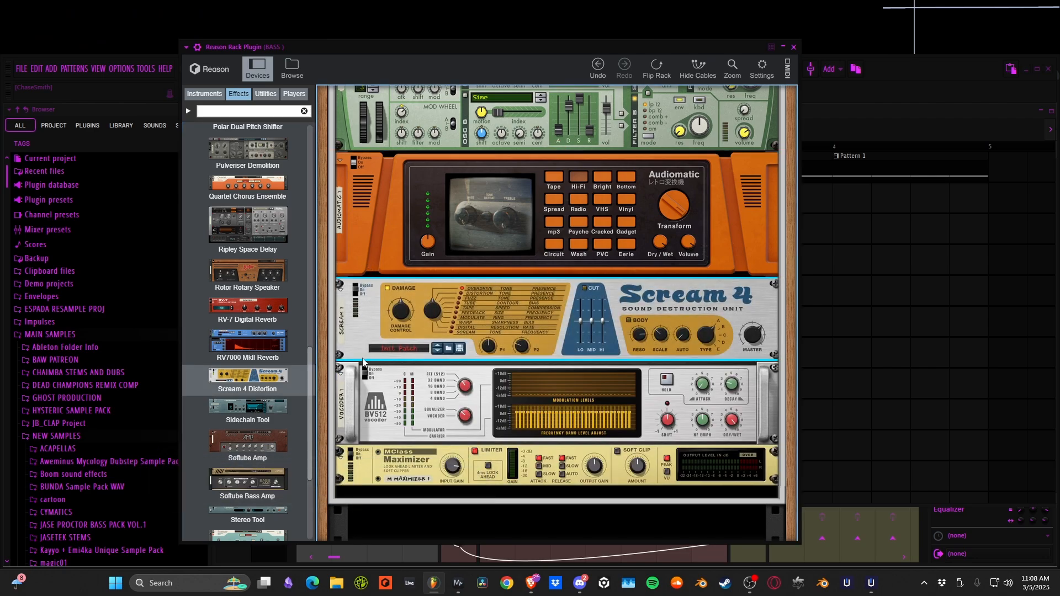
# Enable Scream 4's Cut section, choose the Tape damage type and lower Damage Control
pyautogui.click(383, 393)
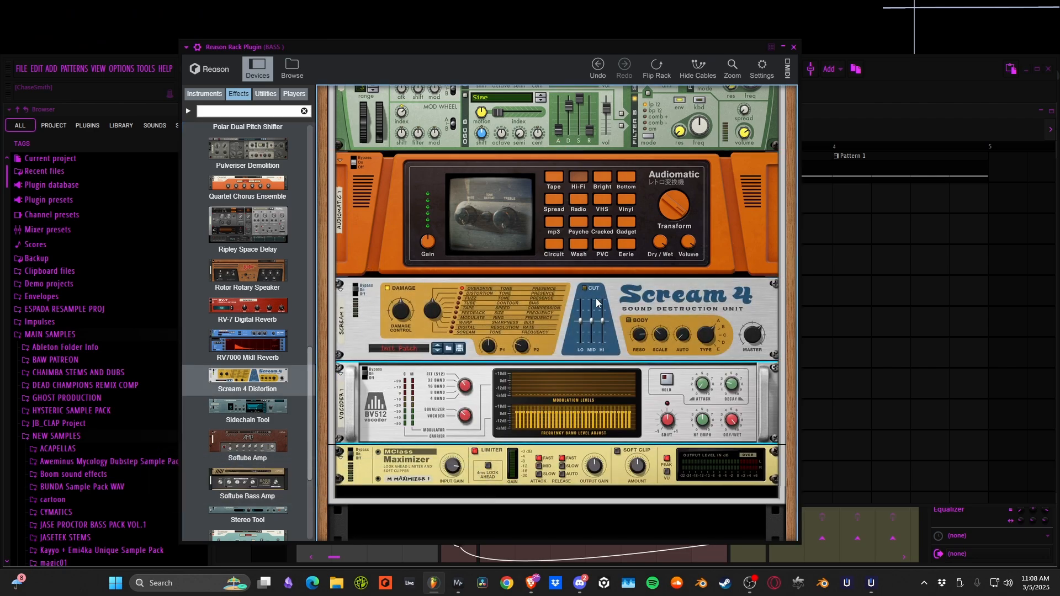
pyautogui.click(364, 311)
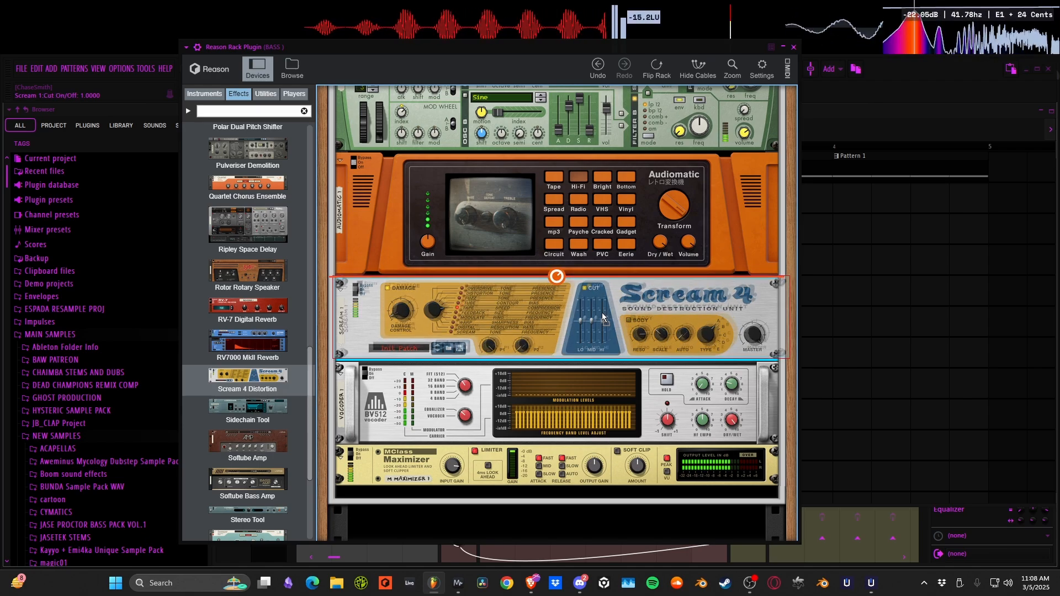
pyautogui.moveTo(602, 319); pyautogui.dragTo(584, 316)
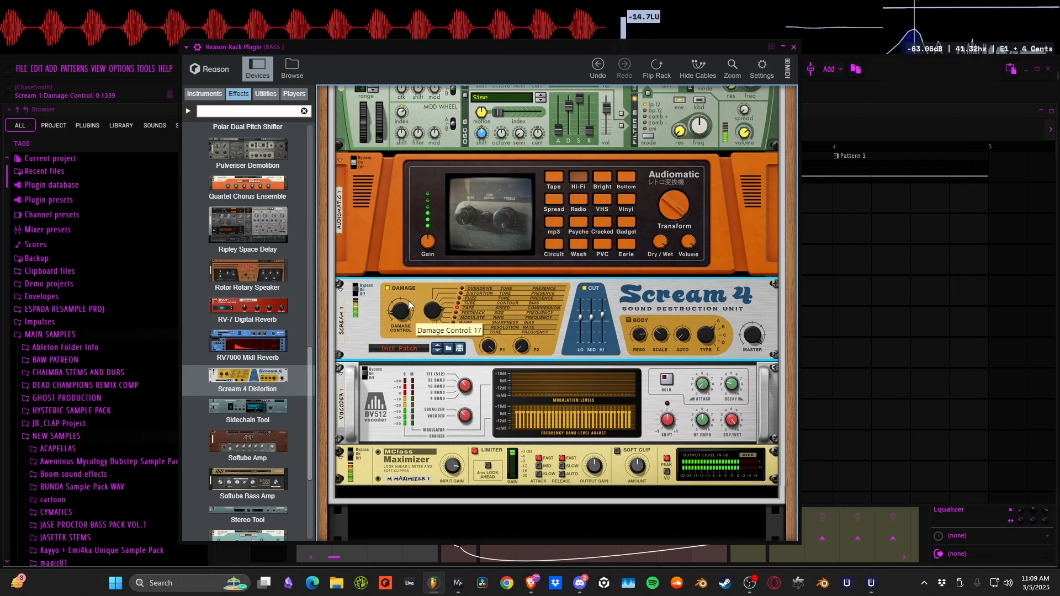
# Adjust the MClass Maximizer's output gain, enable Soft Clip, disable the limiter and set the input gain to 4.1 dB
pyautogui.scroll(-3, 610, 343)
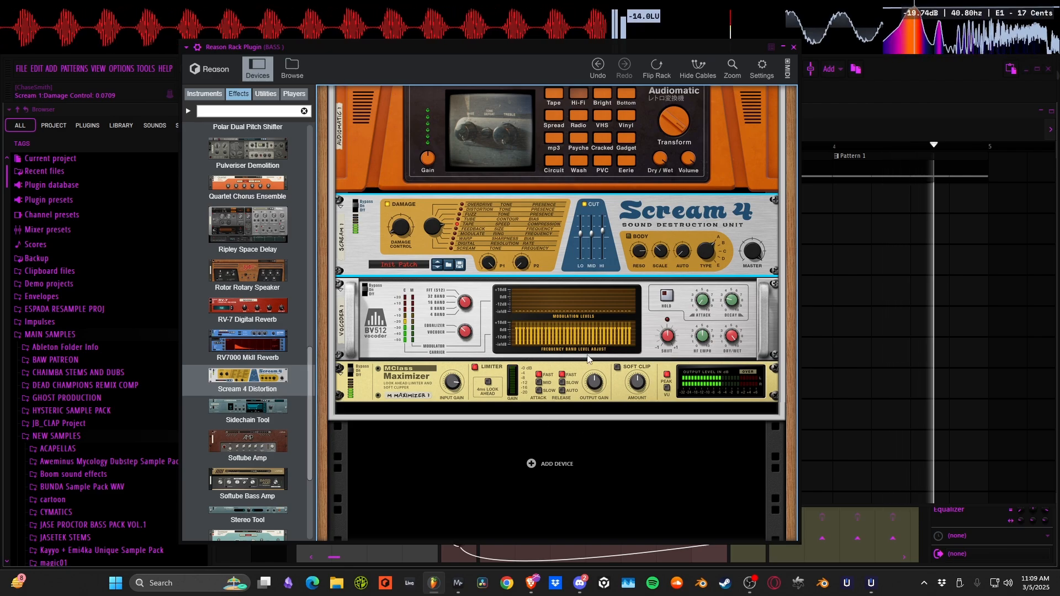
pyautogui.click(597, 368)
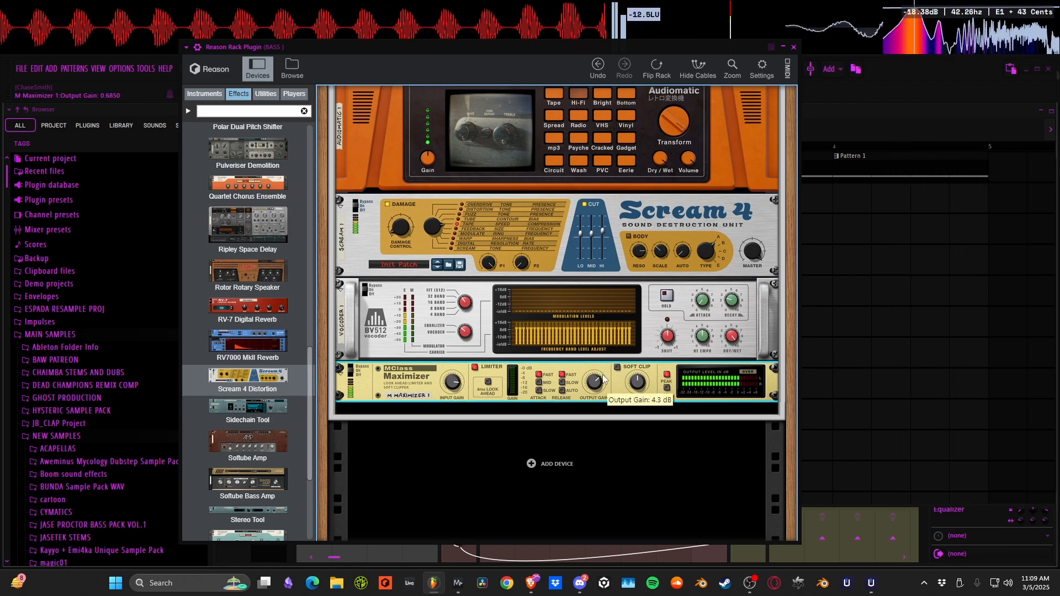
pyautogui.click(617, 367)
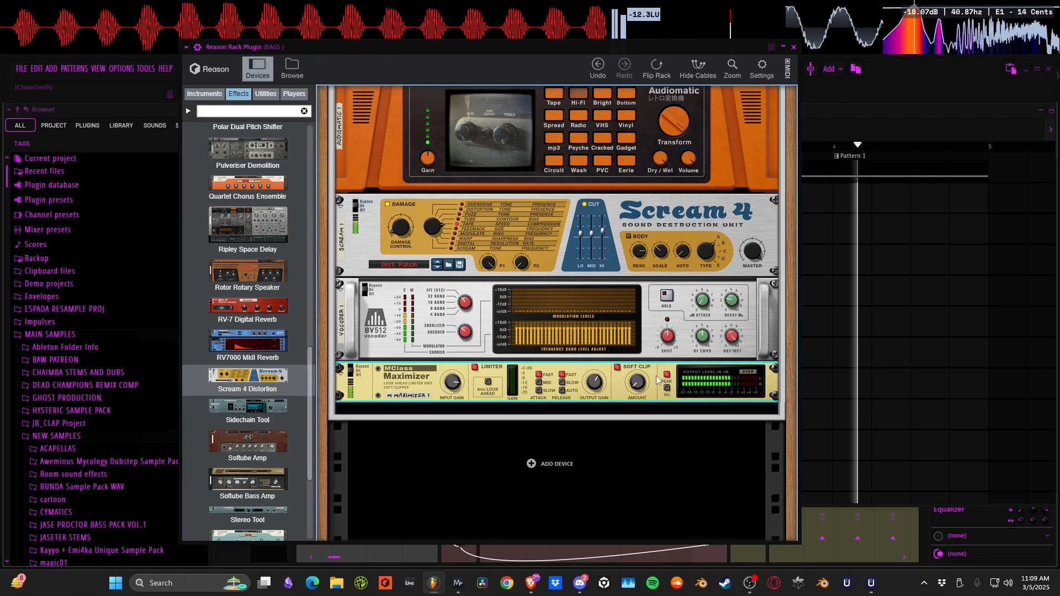
pyautogui.click(475, 367)
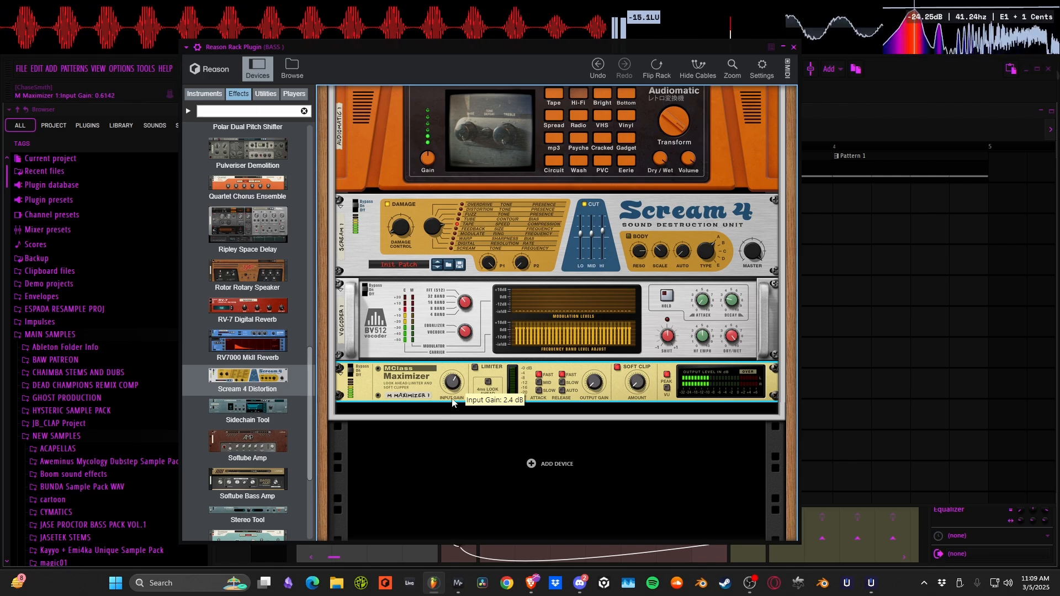
pyautogui.scroll(-3, 245, 286)
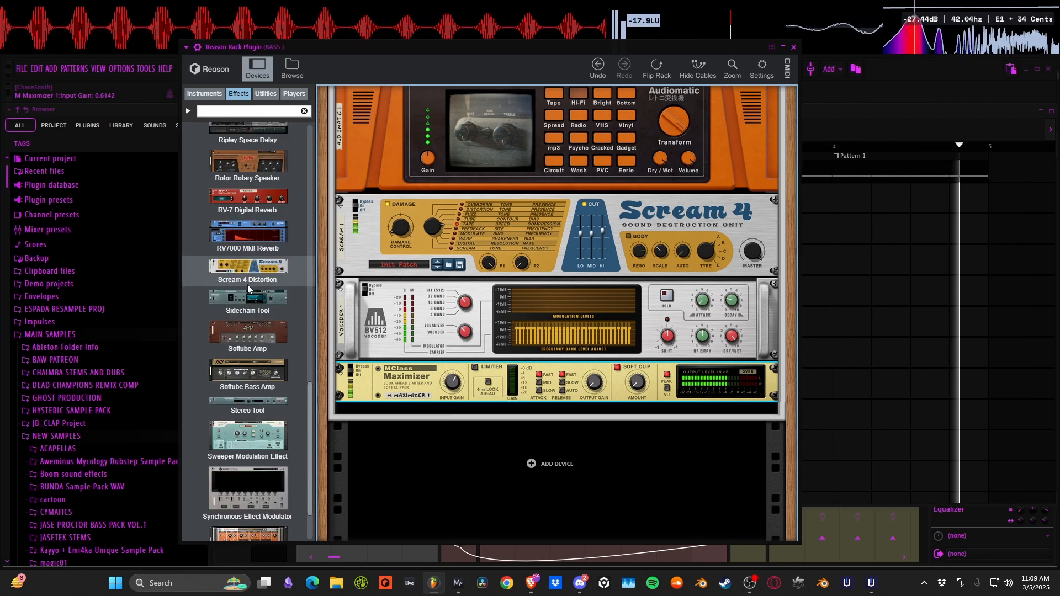
pyautogui.moveTo(457, 390); pyautogui.dragTo(456, 377)
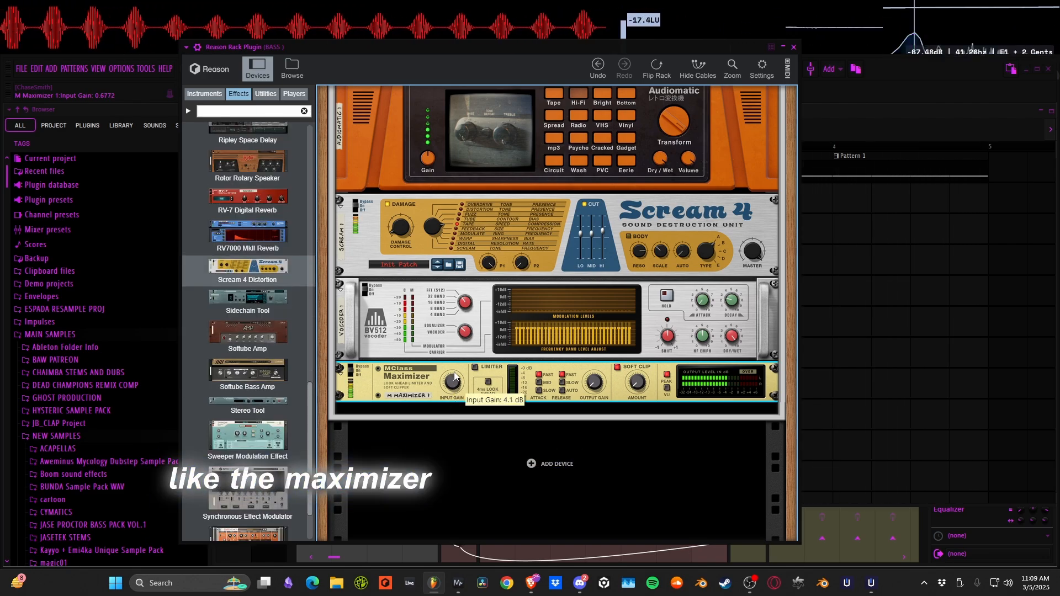
# Look through the available effect and utility devices for an alternative to the Maximizer
pyautogui.scroll(-2, 271, 274)
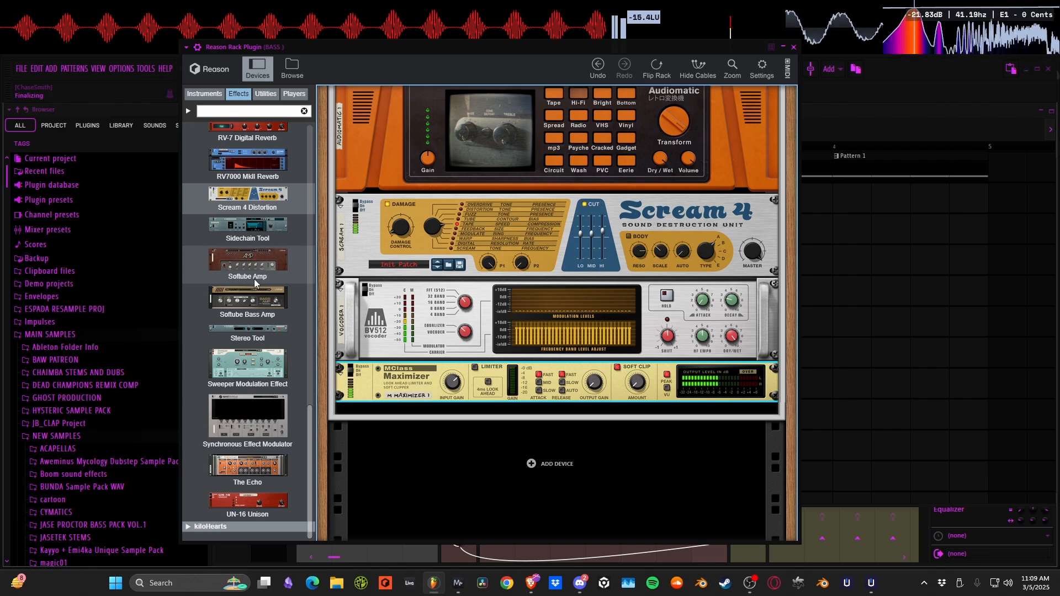
pyautogui.scroll(15, 255, 283)
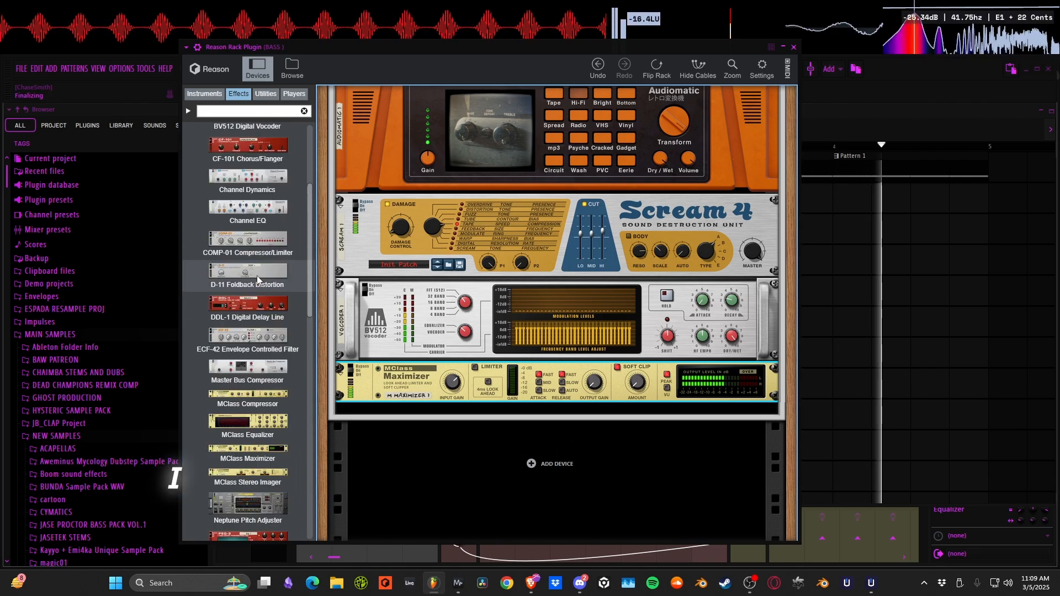
pyautogui.scroll(5, 257, 280)
pyautogui.scroll(-5, 256, 279)
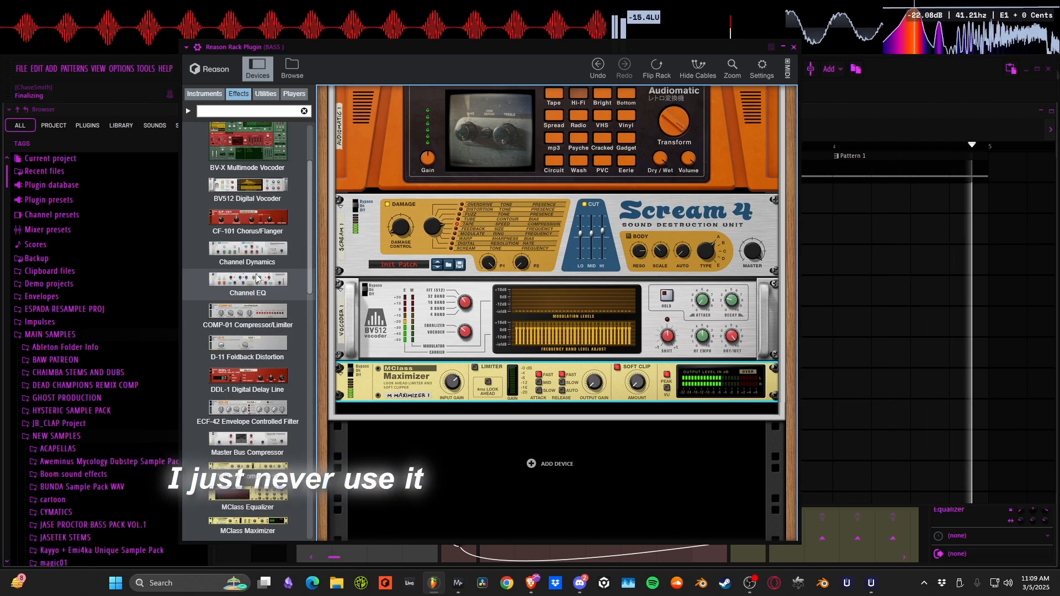
pyautogui.click(266, 95)
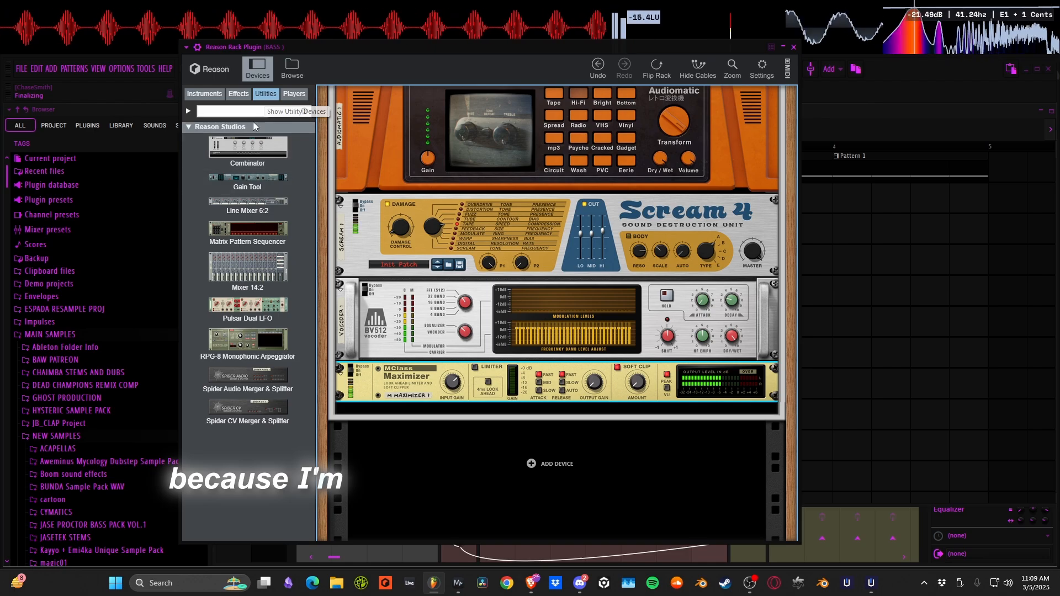
pyautogui.click(239, 94)
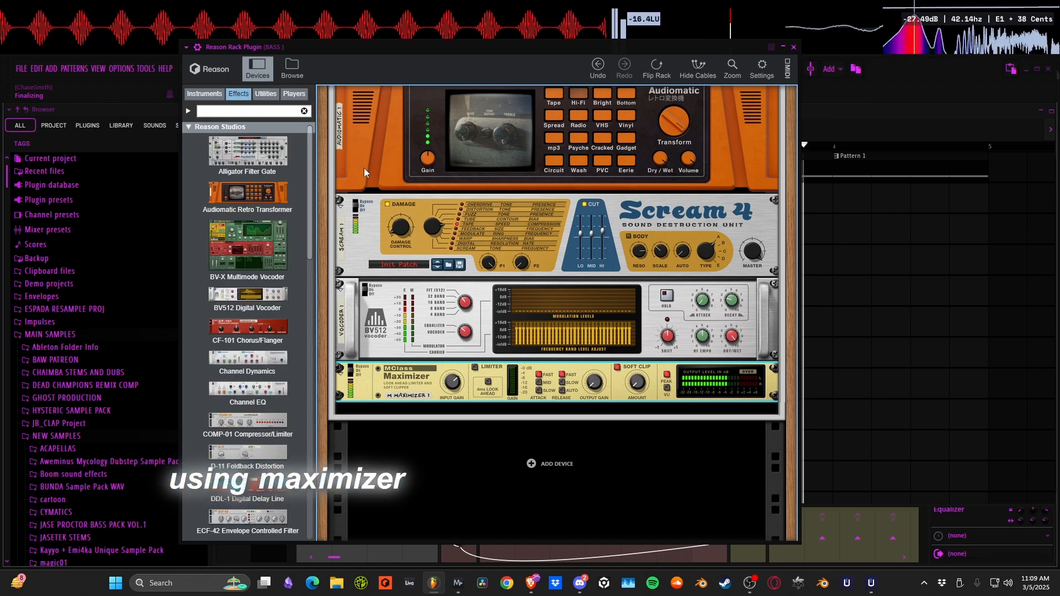
# Delete the MClass Maximizer and put a Gain Tool in its place below the BV512 vocoder
pyautogui.rightClick(386, 387)
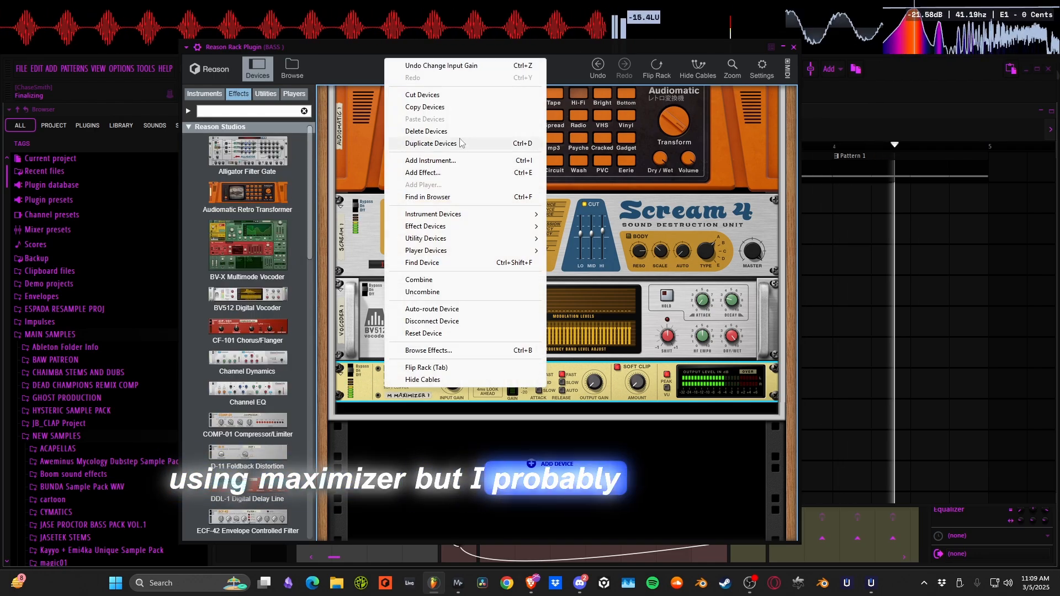
pyautogui.click(426, 131)
pyautogui.click(266, 94)
pyautogui.moveTo(247, 180); pyautogui.dragTo(521, 402)
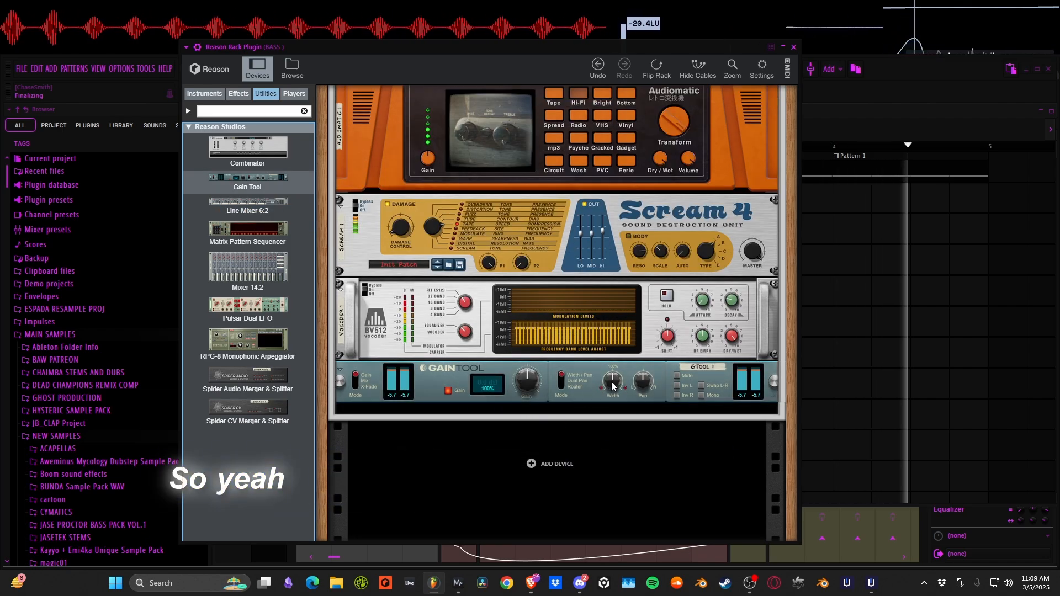
# Try out the Gain Tool's stereo width and a gain of about 17.1 dB, returning both to their defaults
pyautogui.moveTo(612, 382); pyautogui.dragTo(556, 331)
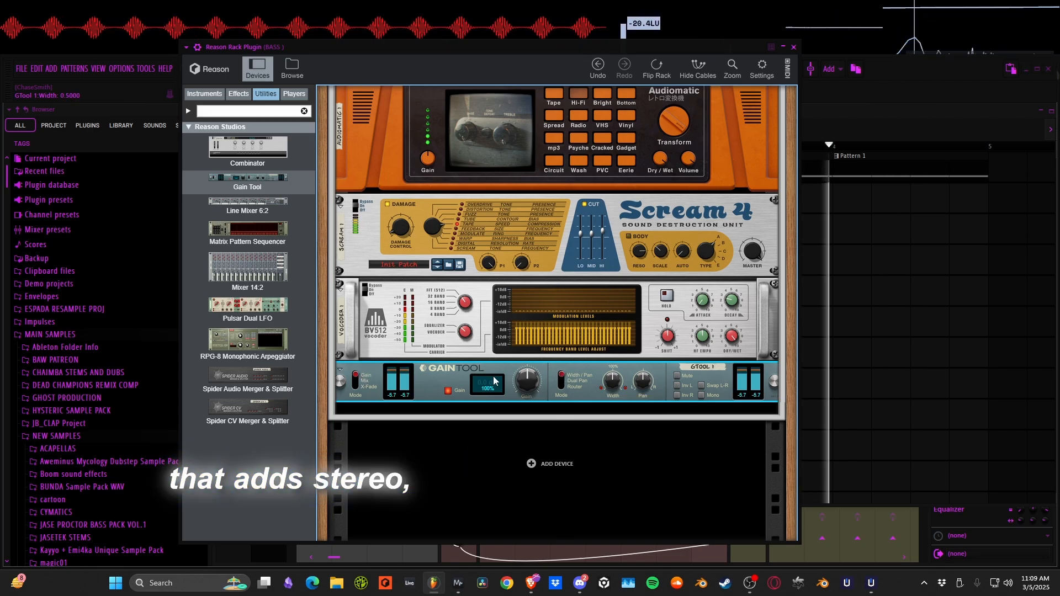
pyautogui.moveTo(541, 386); pyautogui.dragTo(549, 339)
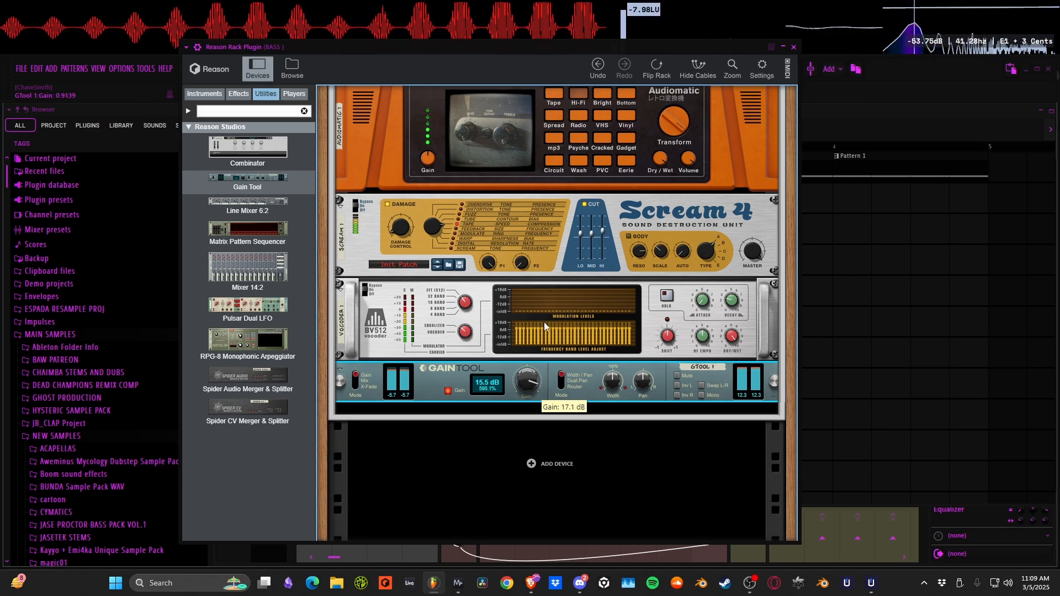
pyautogui.moveTo(537, 373); pyautogui.dragTo(529, 401)
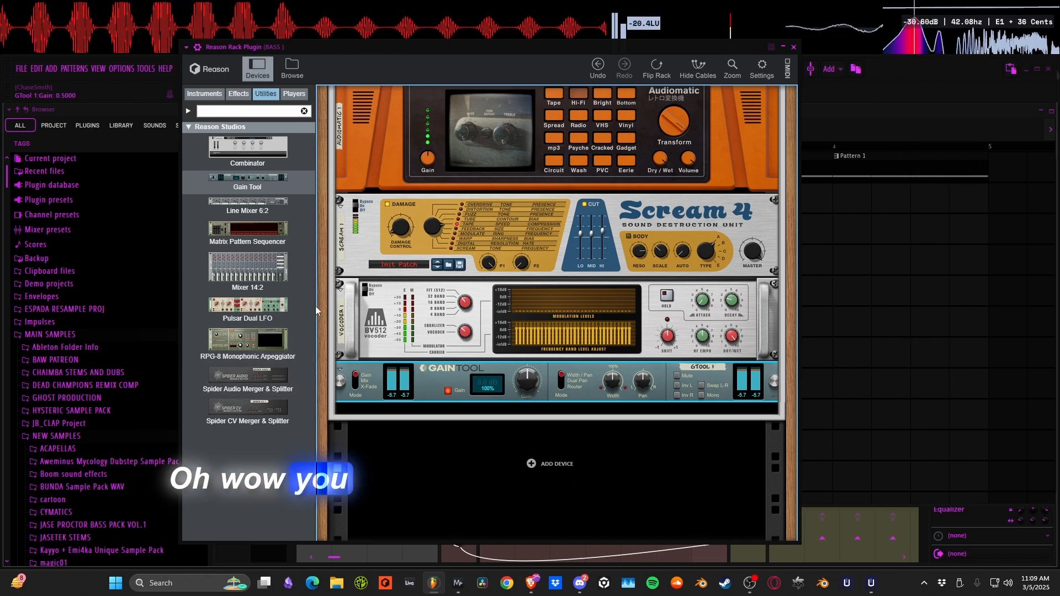
# Add a CF-101 Chorus/Flanger below the Gain Tool inside the Combinator and adjust its delay to about 0.98
pyautogui.click(233, 95)
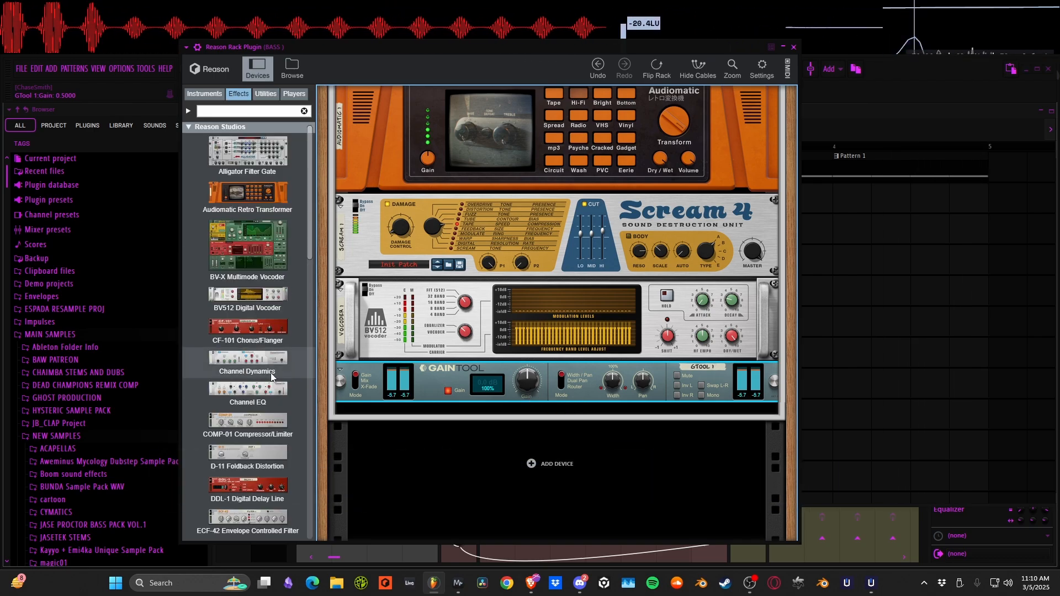
pyautogui.scroll(-1, 248, 331)
pyautogui.moveTo(248, 292); pyautogui.dragTo(529, 420)
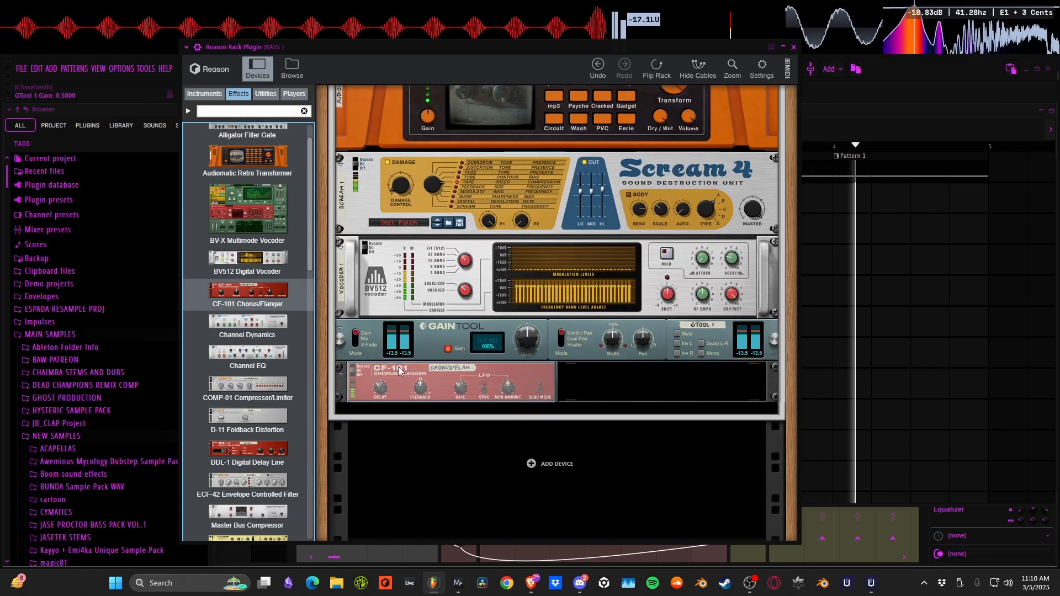
pyautogui.moveTo(401, 327); pyautogui.dragTo(459, 345)
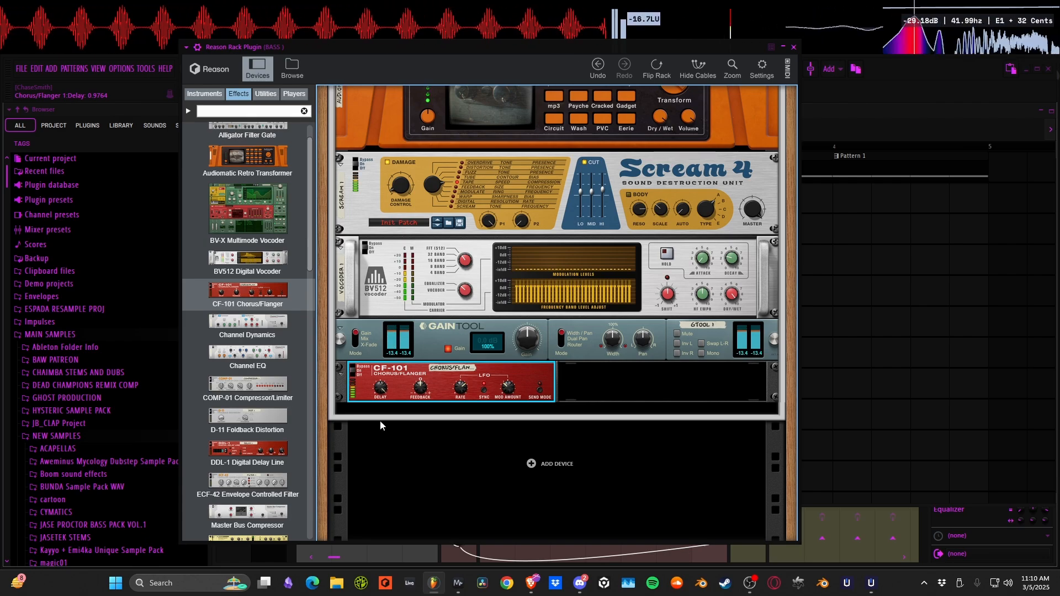
# Set Malström's mod-wheel-to-index amount to 21 and test the mod wheel, returning it to 0
pyautogui.scroll(5, 465, 331)
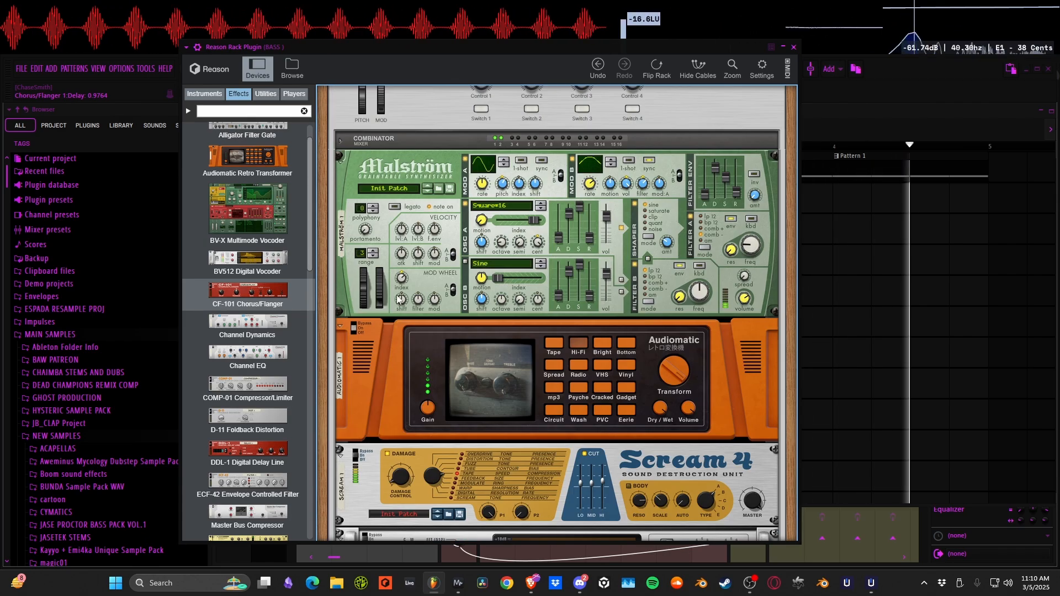
pyautogui.moveTo(385, 304); pyautogui.dragTo(367, 163)
pyautogui.click(406, 277)
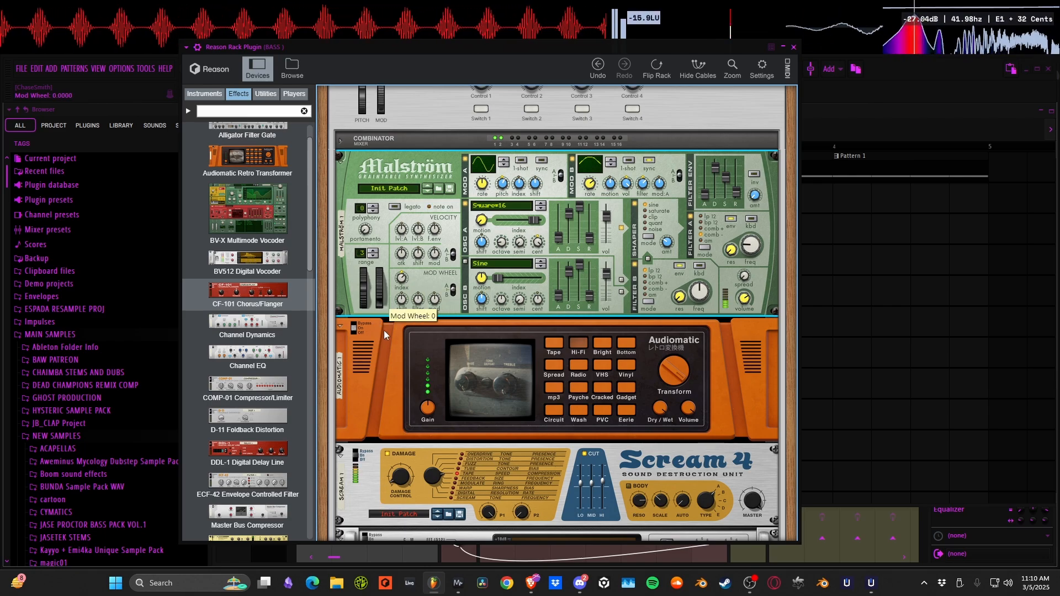
pyautogui.moveTo(401, 280)
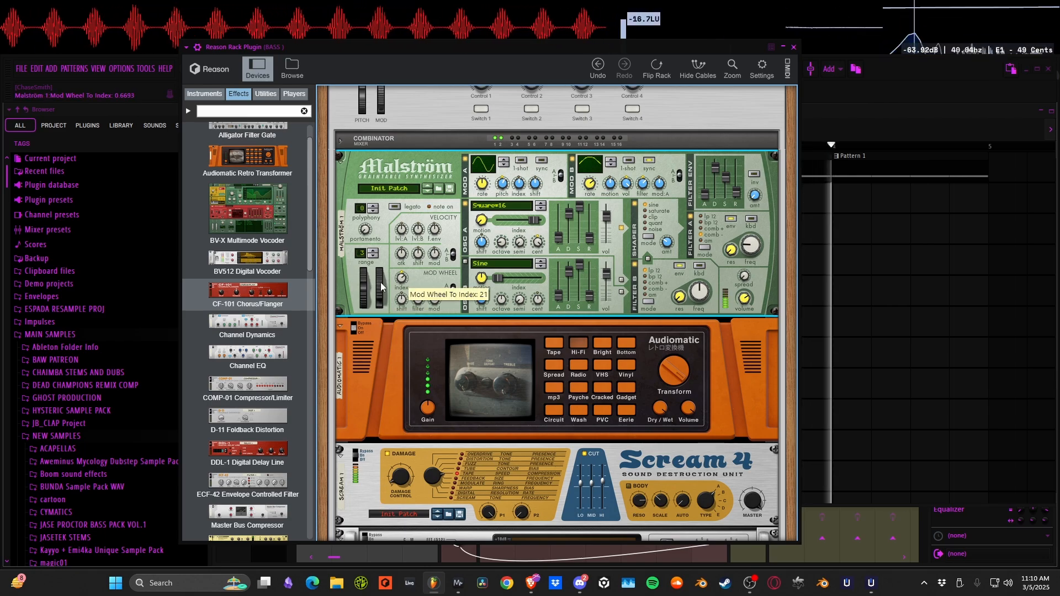
pyautogui.moveTo(380, 300); pyautogui.dragTo(374, 357)
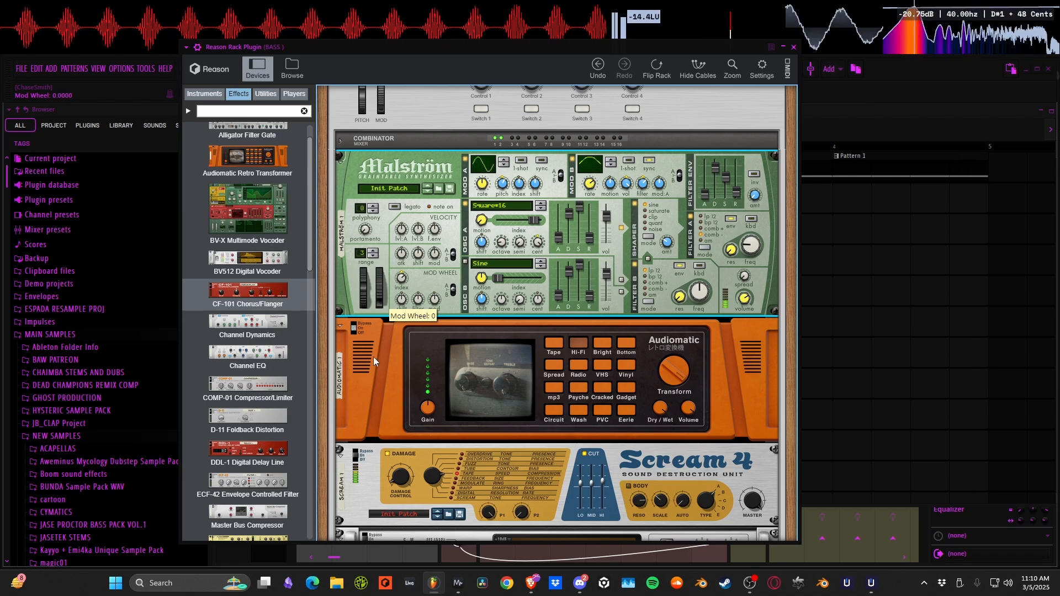
# Review the end of the effects chain and look through the effect devices for further additions
pyautogui.scroll(-5, 538, 363)
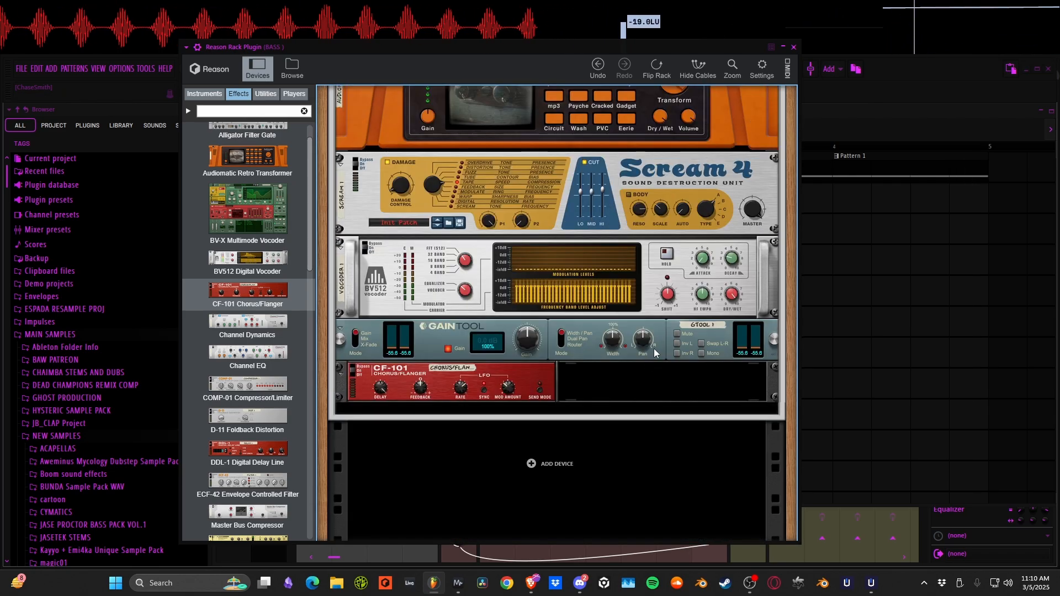
pyautogui.scroll(-3, 265, 367)
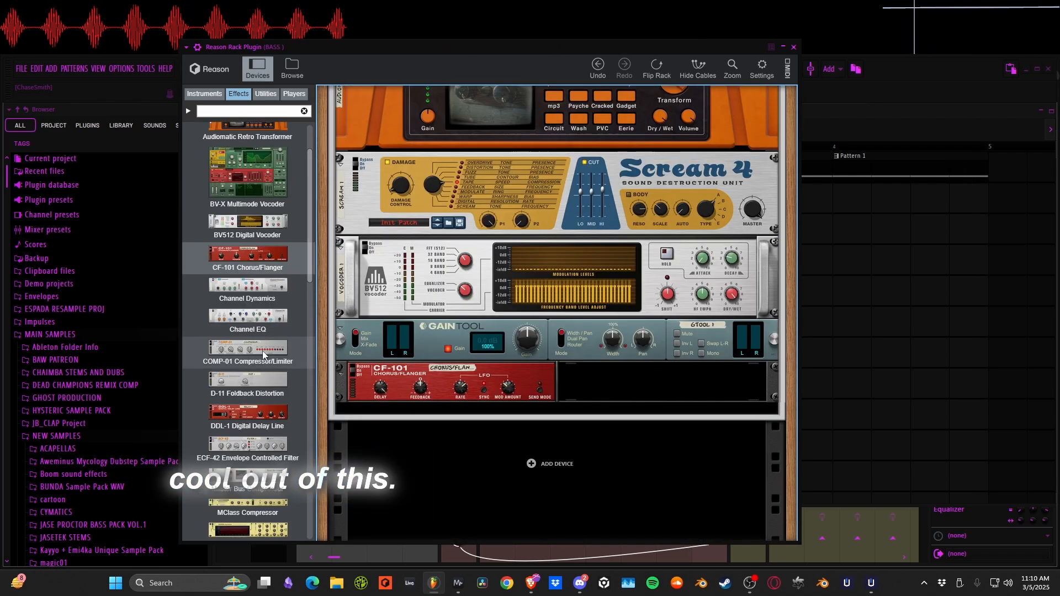
pyautogui.scroll(-10, 264, 367)
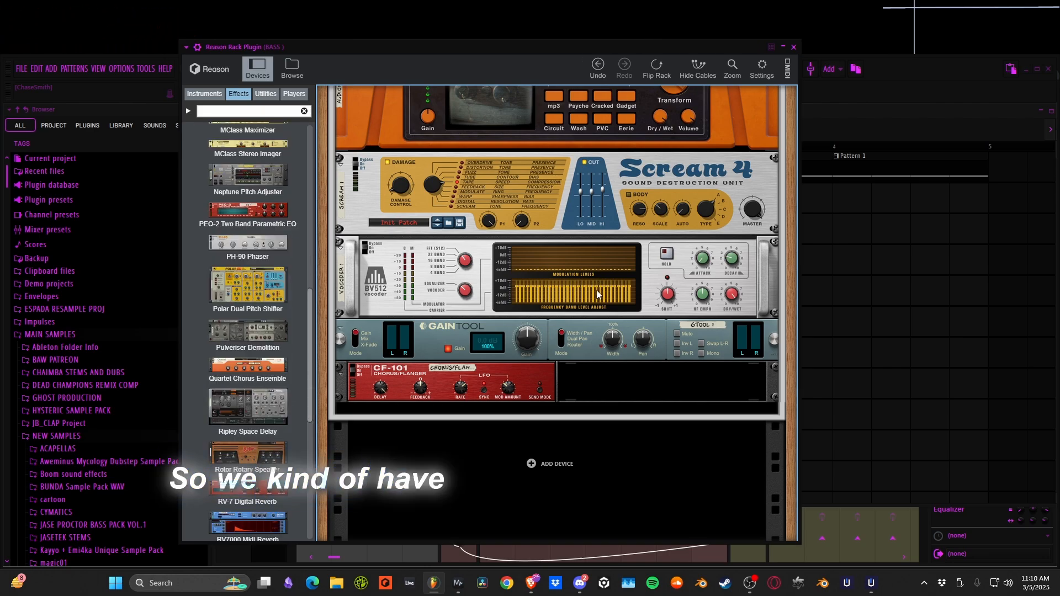
# Check the rack's zoom options and look through the effect devices for one that adds top end to the bass
pyautogui.moveTo(614, 48); pyautogui.dragTo(619, 72)
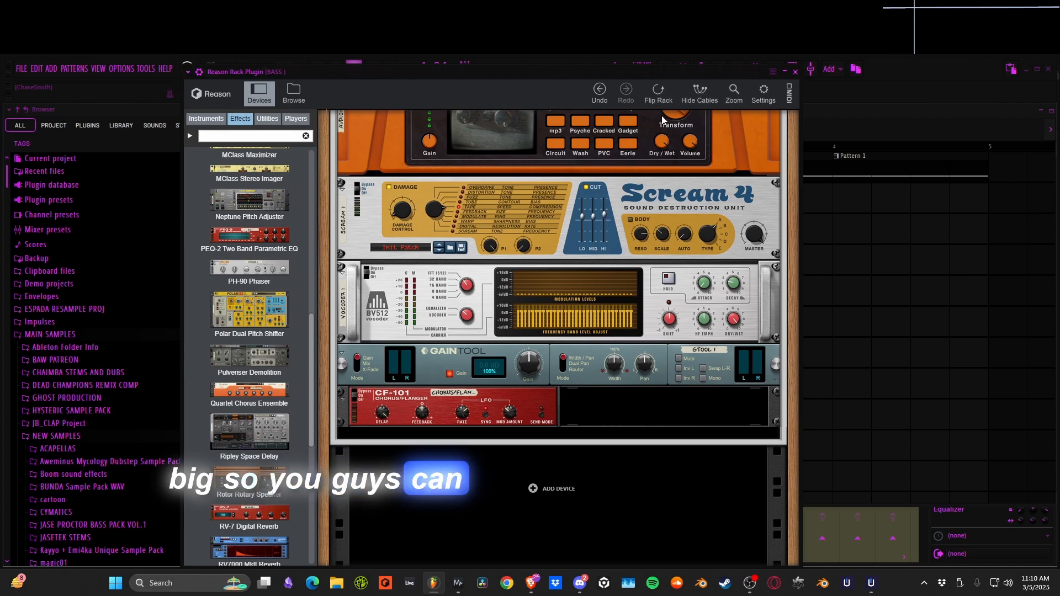
pyautogui.scroll(-1, 283, 440)
pyautogui.scroll(-3, 283, 440)
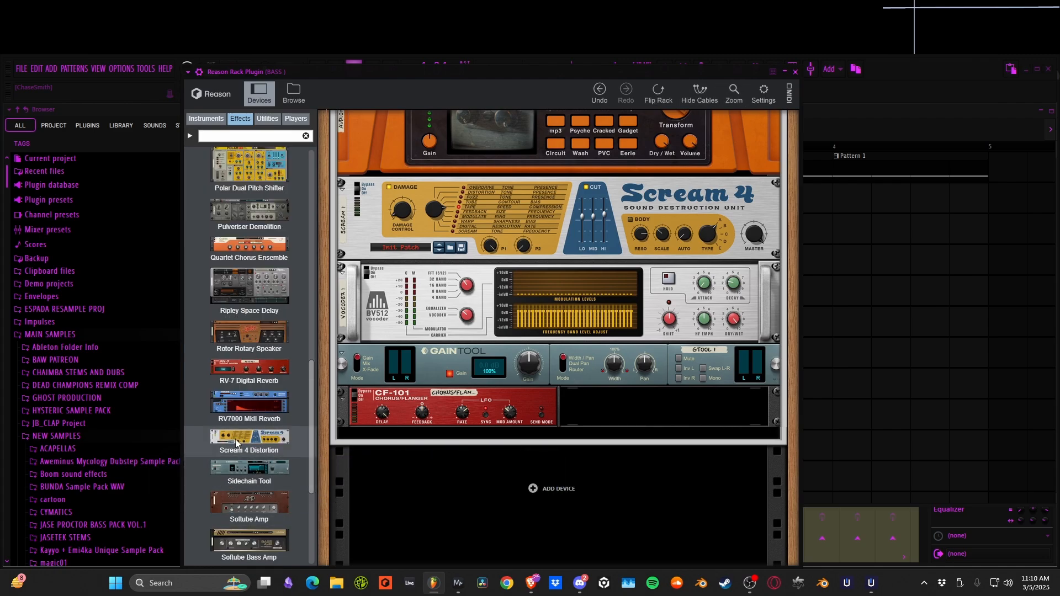
pyautogui.click(734, 91)
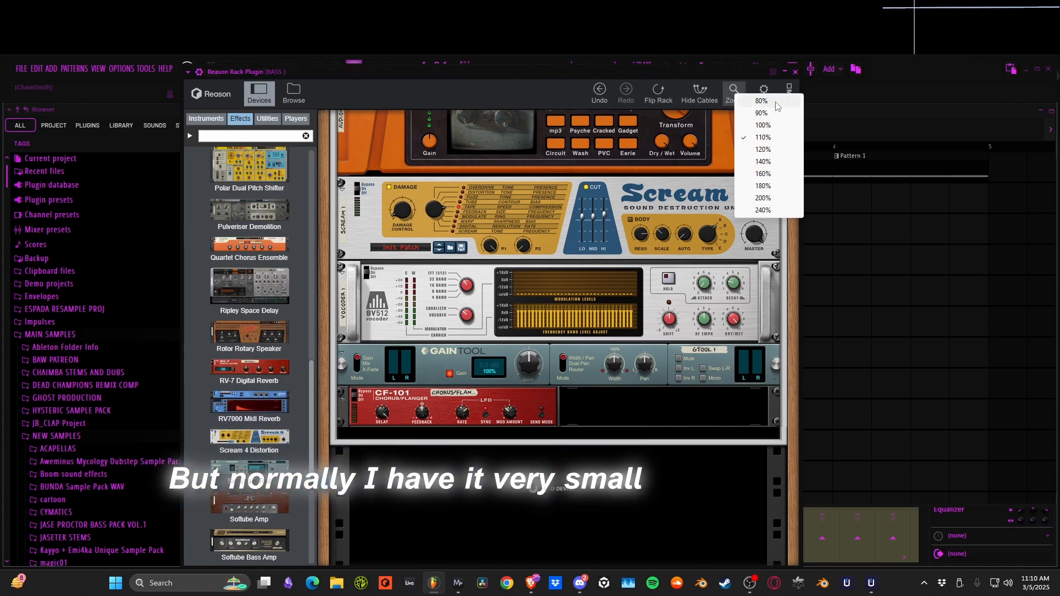
pyautogui.scroll(-2, 302, 426)
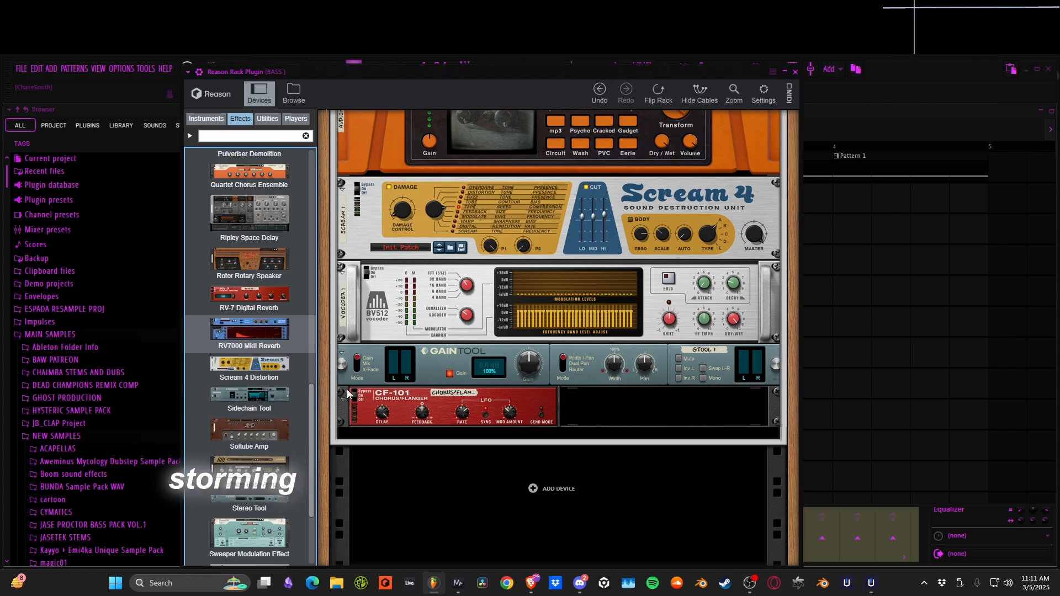
pyautogui.scroll(-4, 281, 415)
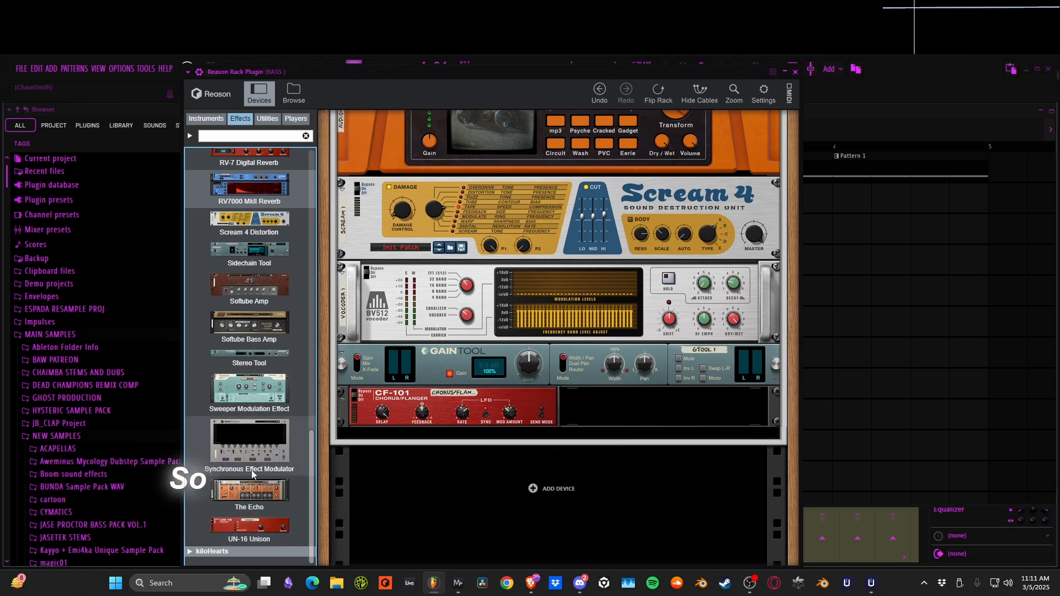
pyautogui.scroll(2, 253, 474)
pyautogui.scroll(6, 252, 474)
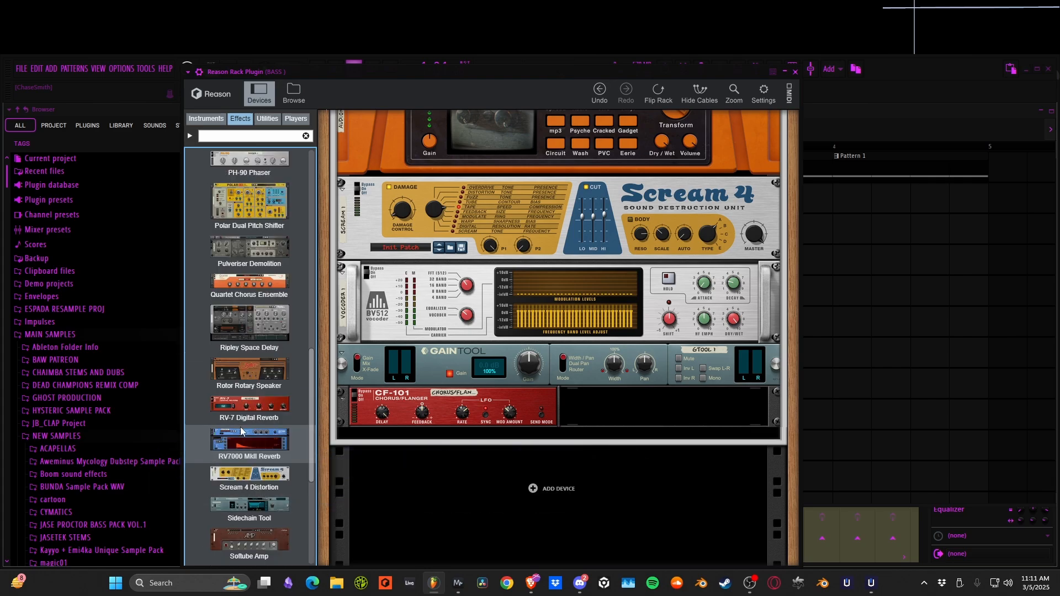
pyautogui.press('space')
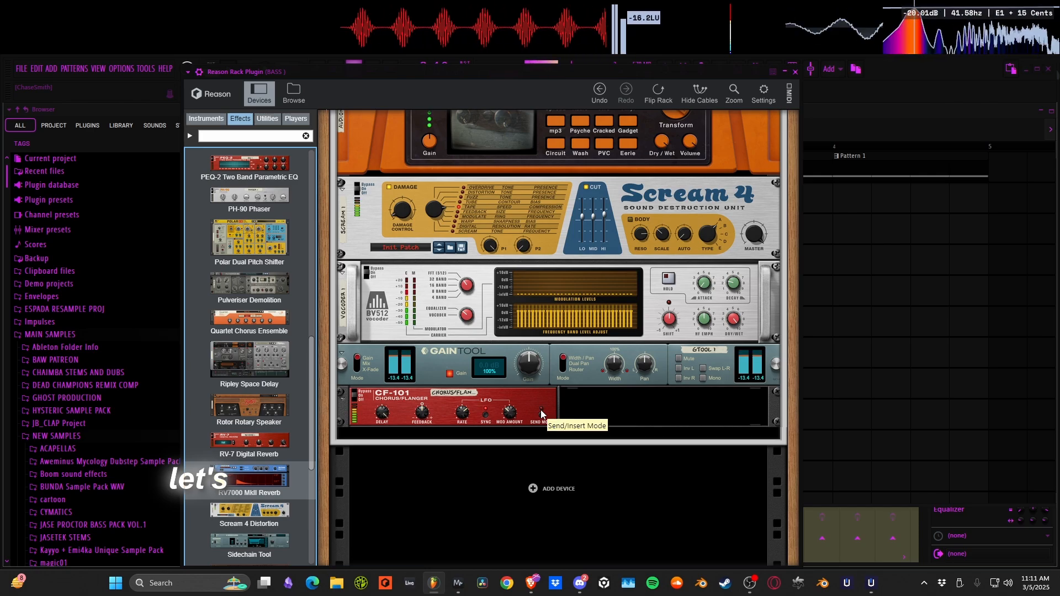
pyautogui.scroll(-2, 255, 307)
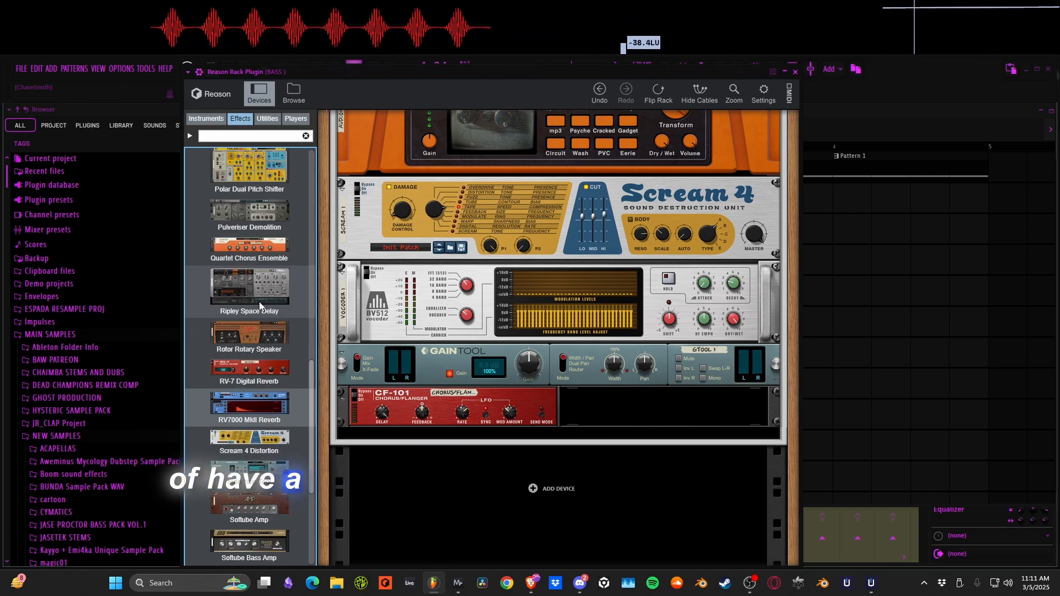
pyautogui.scroll(-3, 254, 307)
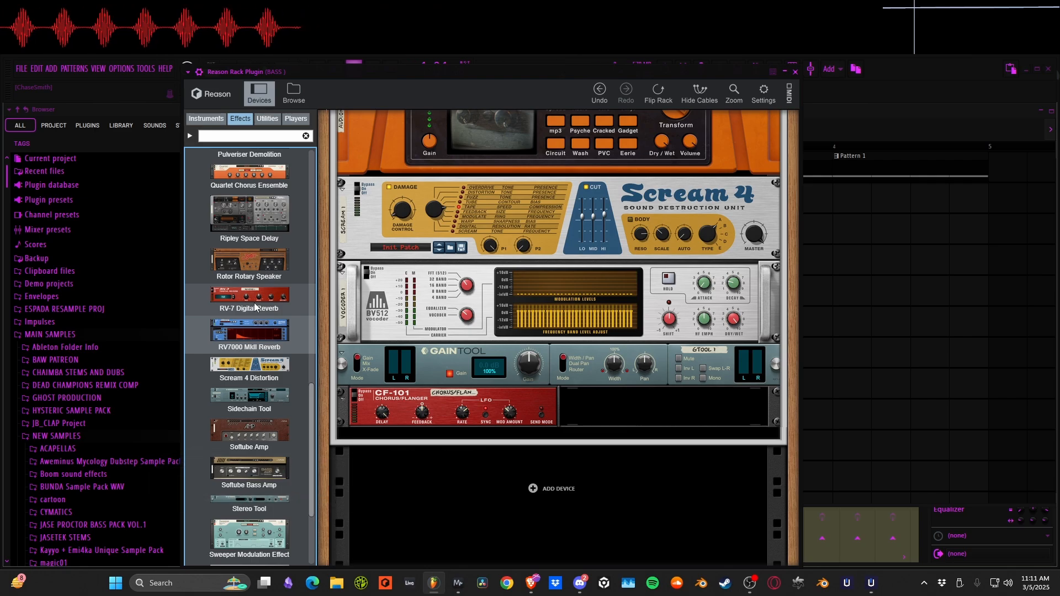
pyautogui.scroll(6, 263, 450)
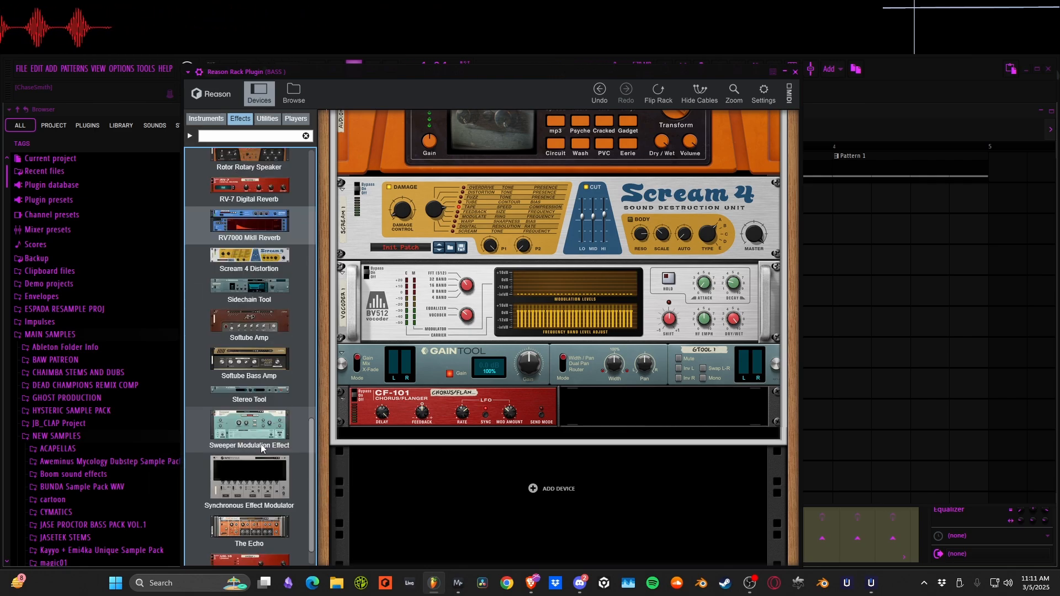
pyautogui.scroll(12, 263, 450)
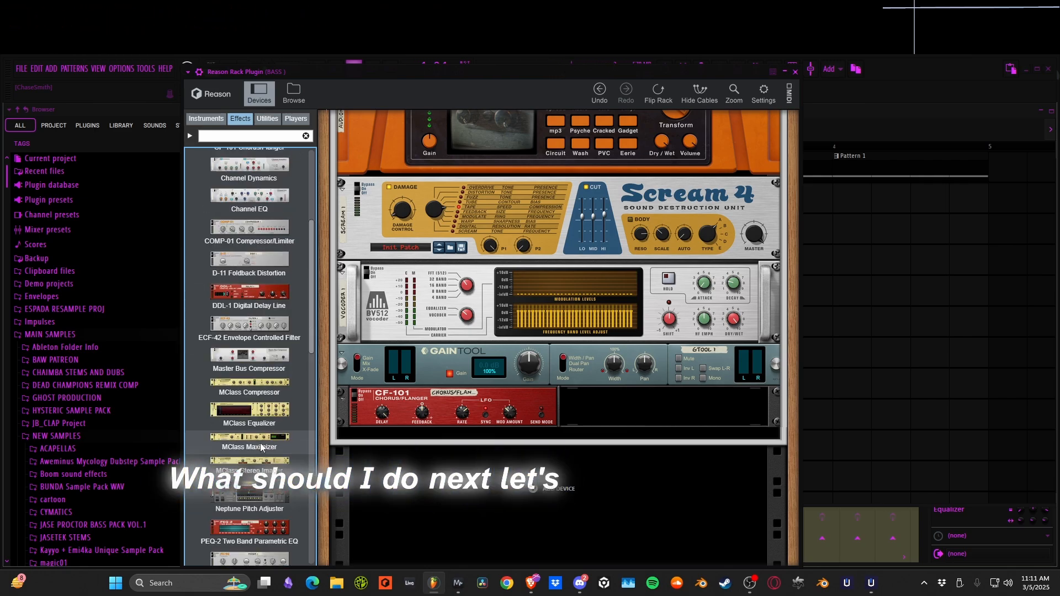
pyautogui.scroll(1, 260, 447)
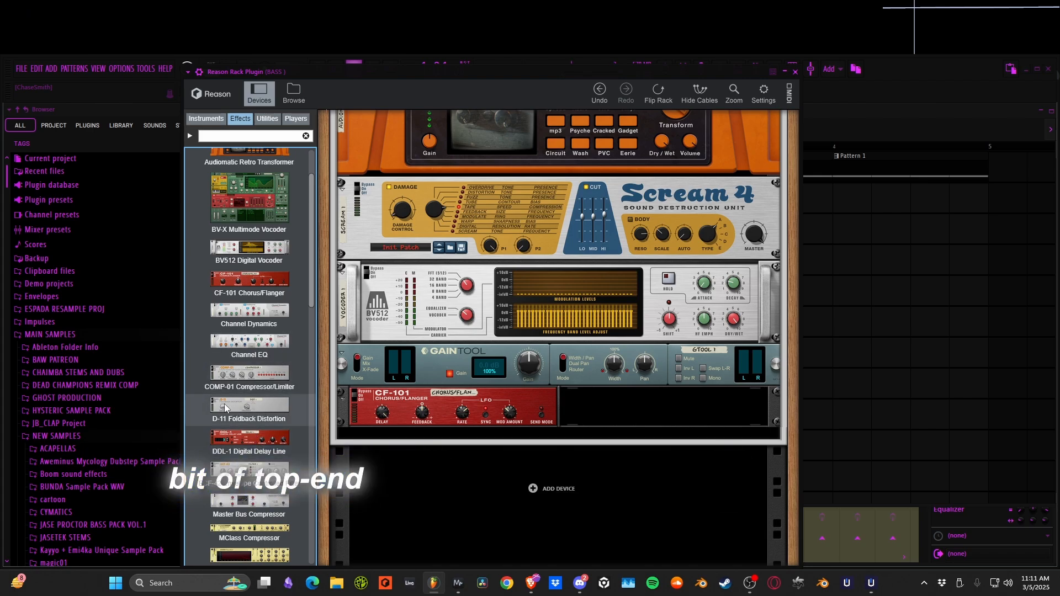
# Try a second Scream 4 Distortion below the CF-101 with parameter 1 at 127 and damage control at 29, and delete it
pyautogui.scroll(-3, 232, 406)
pyautogui.scroll(-12, 232, 408)
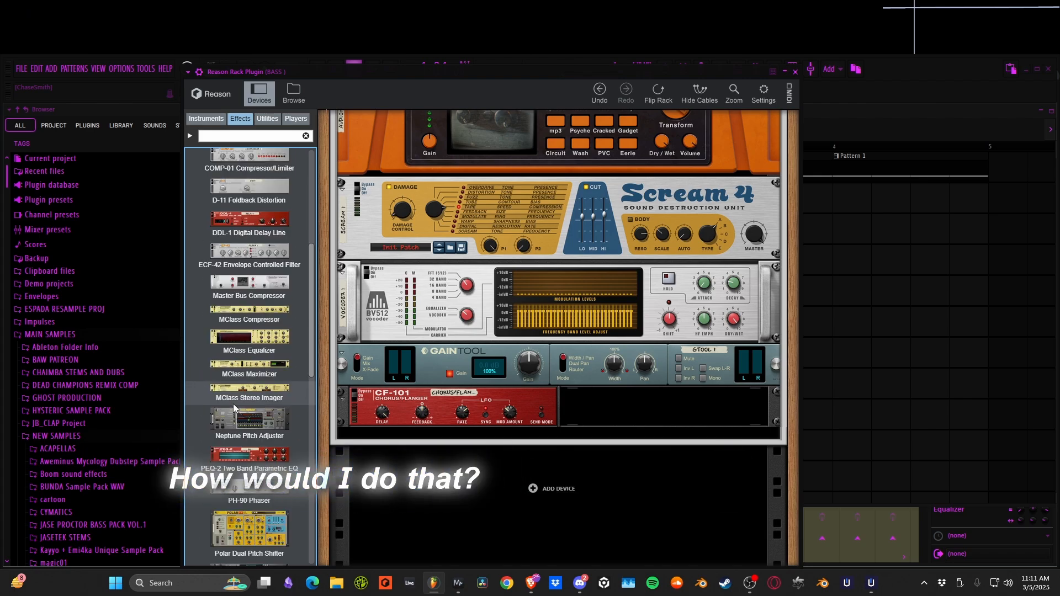
pyautogui.moveTo(233, 450); pyautogui.dragTo(581, 442)
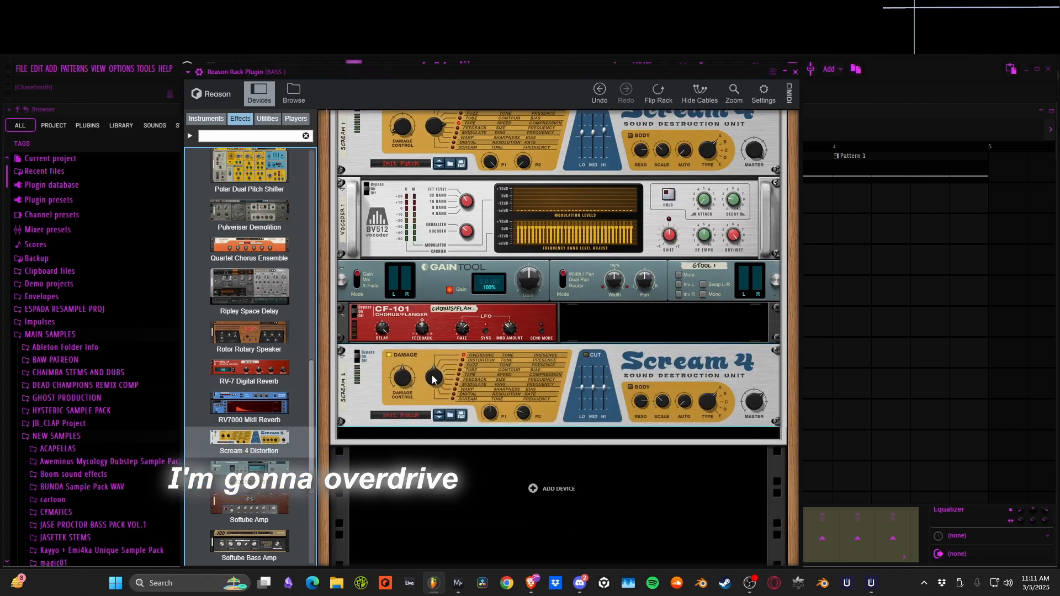
pyautogui.click(522, 414)
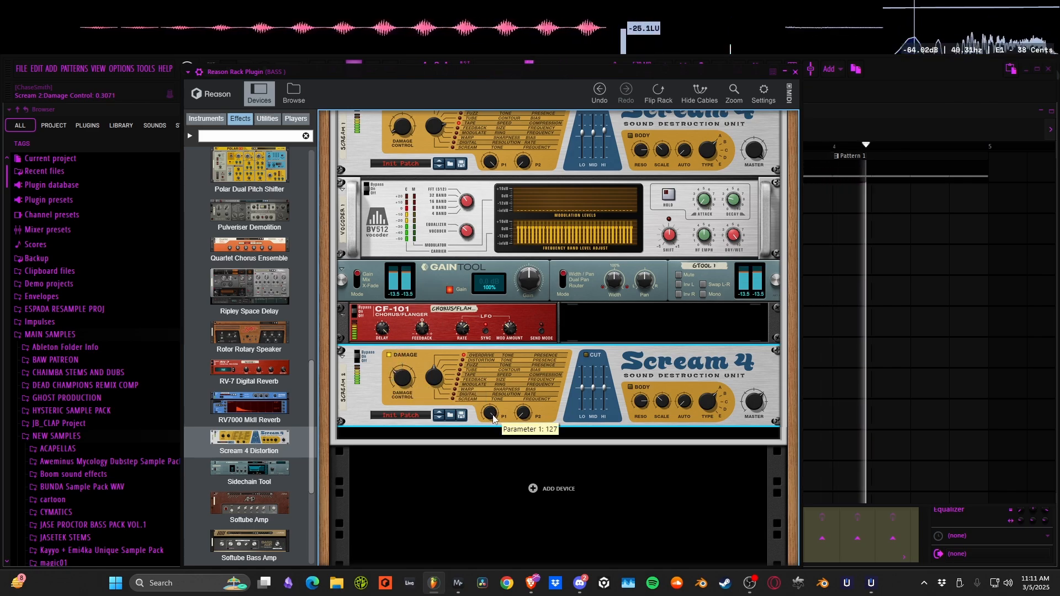
pyautogui.moveTo(515, 361); pyautogui.dragTo(522, 295)
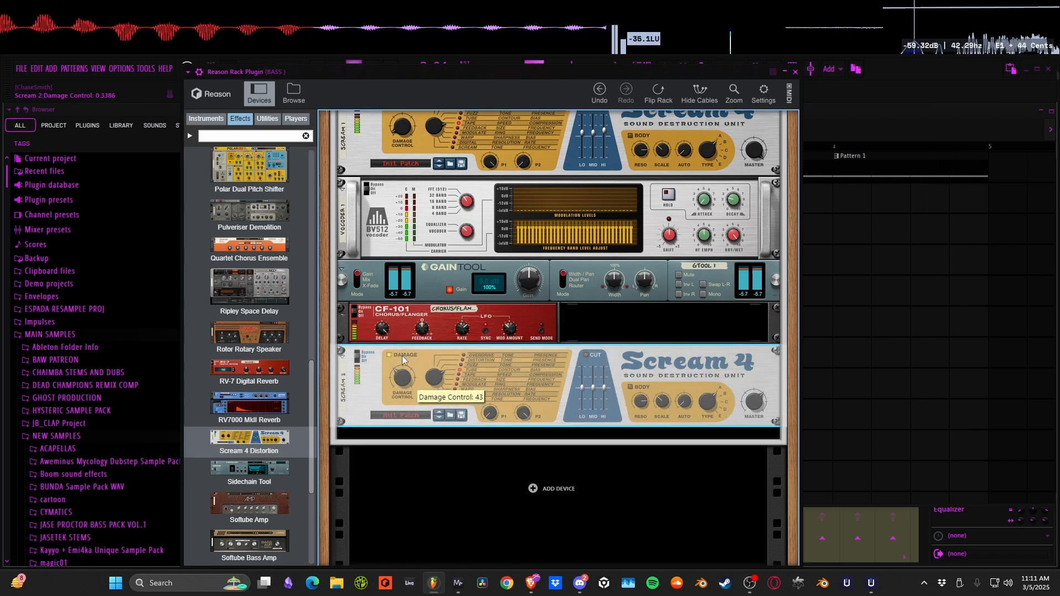
pyautogui.moveTo(402, 359); pyautogui.dragTo(402, 349)
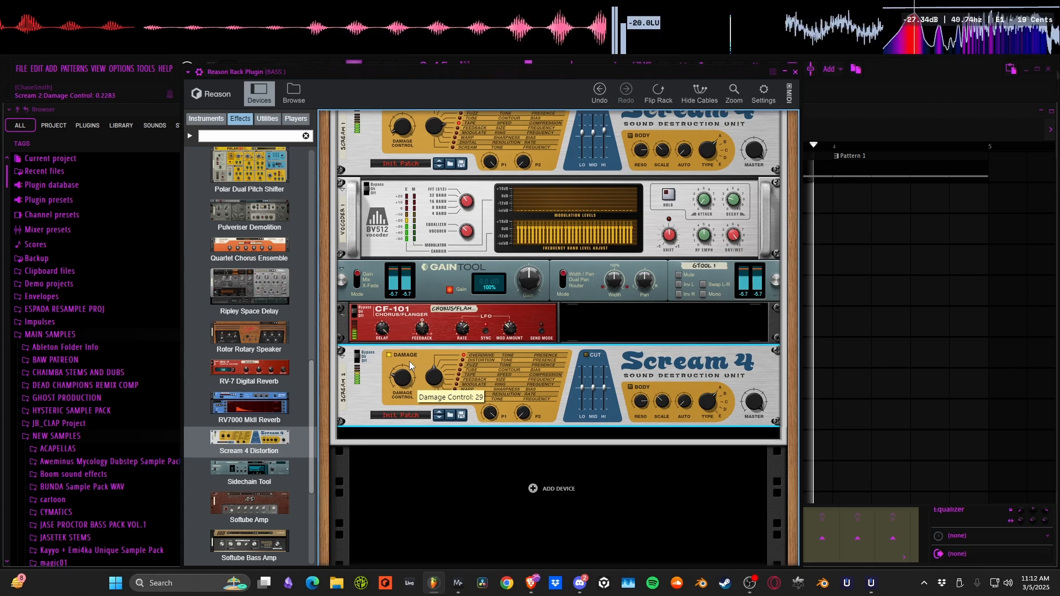
pyautogui.rightClick(382, 357)
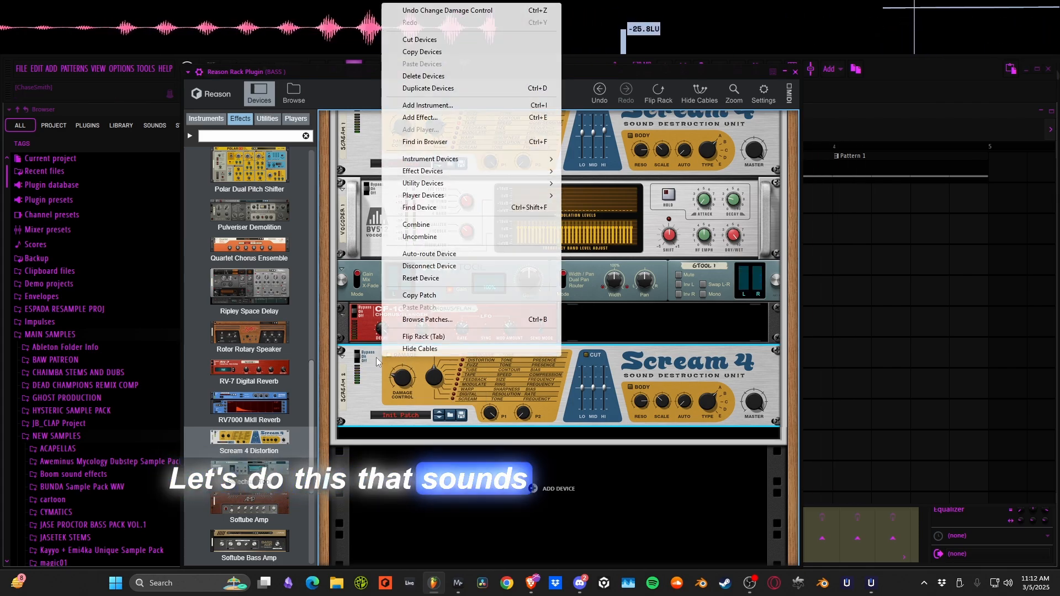
pyautogui.click(431, 79)
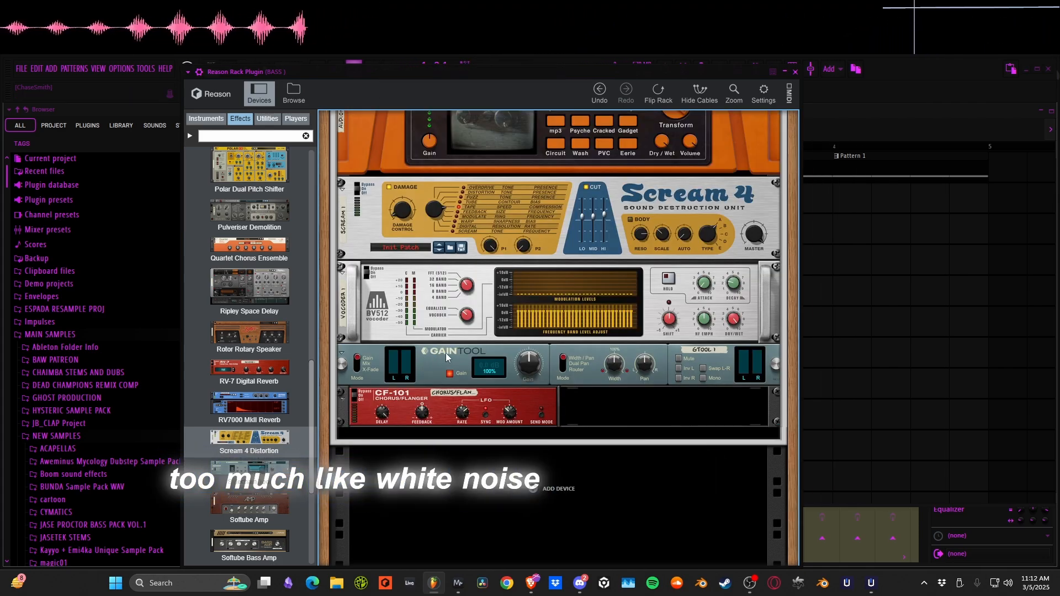
# Add a Scream 4 Distortion below the CF-101 again, enable its body section and adjust the body scale and resonance
pyautogui.scroll(2, 254, 287)
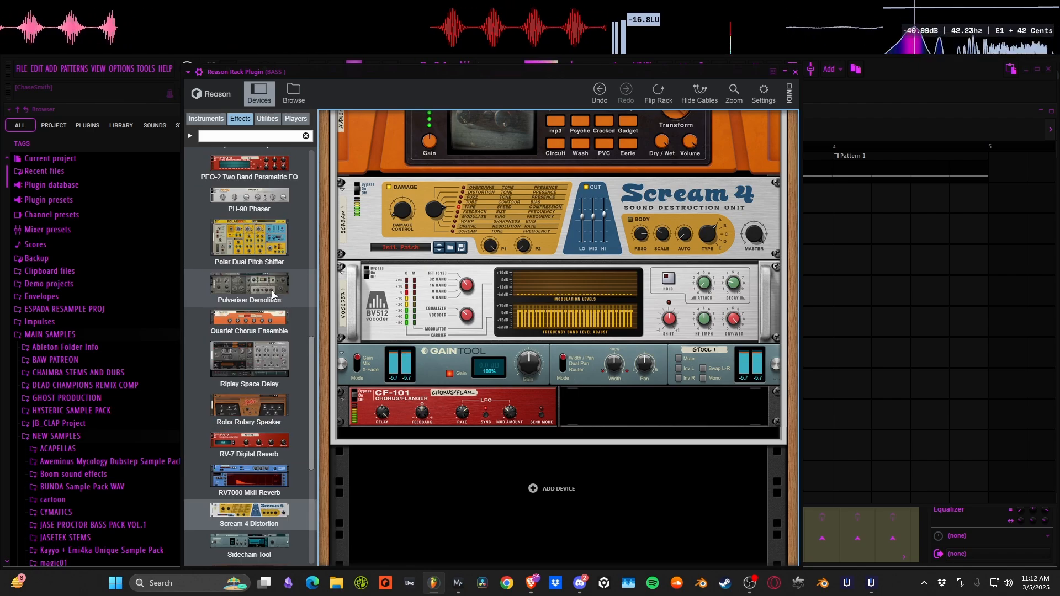
pyautogui.scroll(-1, 254, 287)
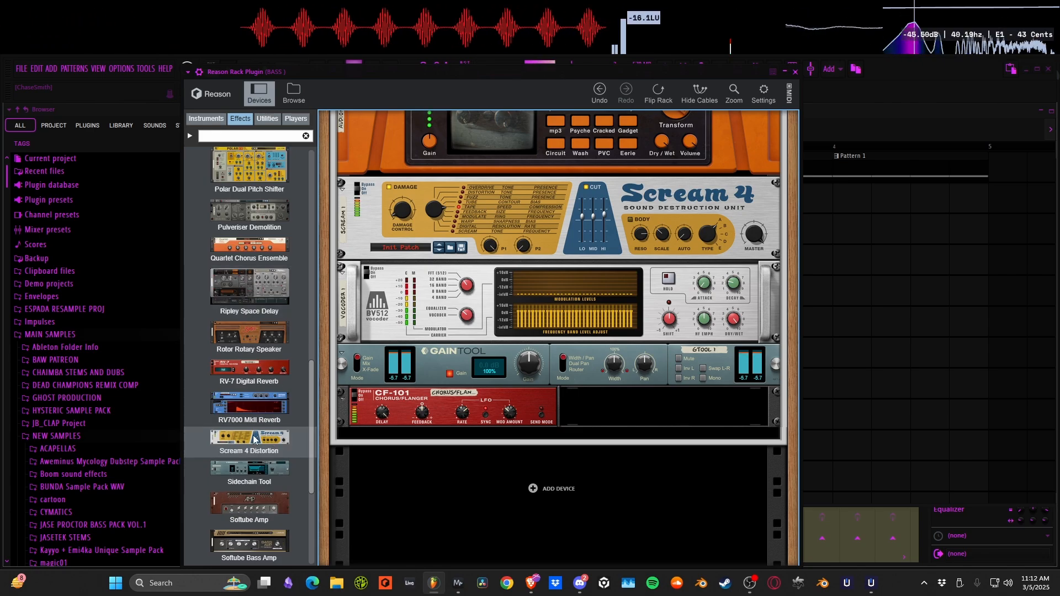
pyautogui.moveTo(254, 440); pyautogui.dragTo(440, 383)
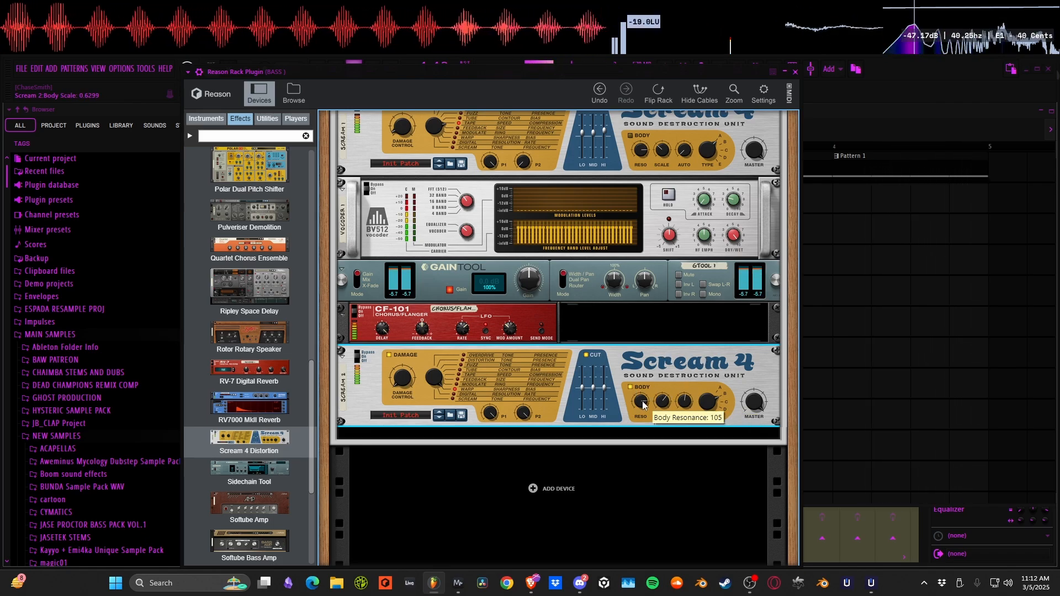
pyautogui.moveTo(640, 402); pyautogui.dragTo(644, 371)
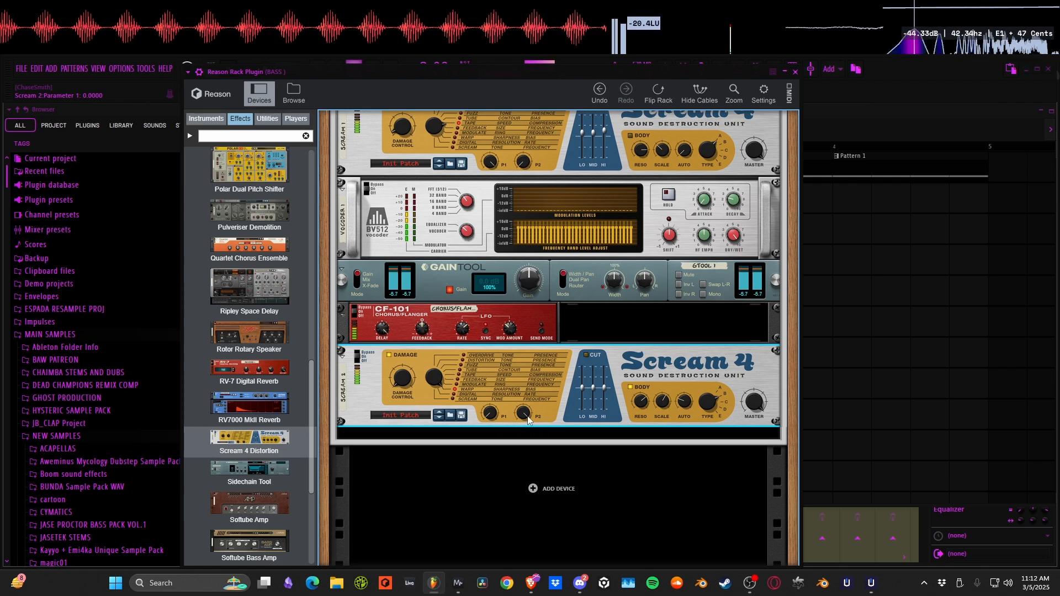
# Set the lower Scream 4's parameter 1 to 127 and switch its body section off
pyautogui.moveTo(527, 416); pyautogui.dragTo(501, 432)
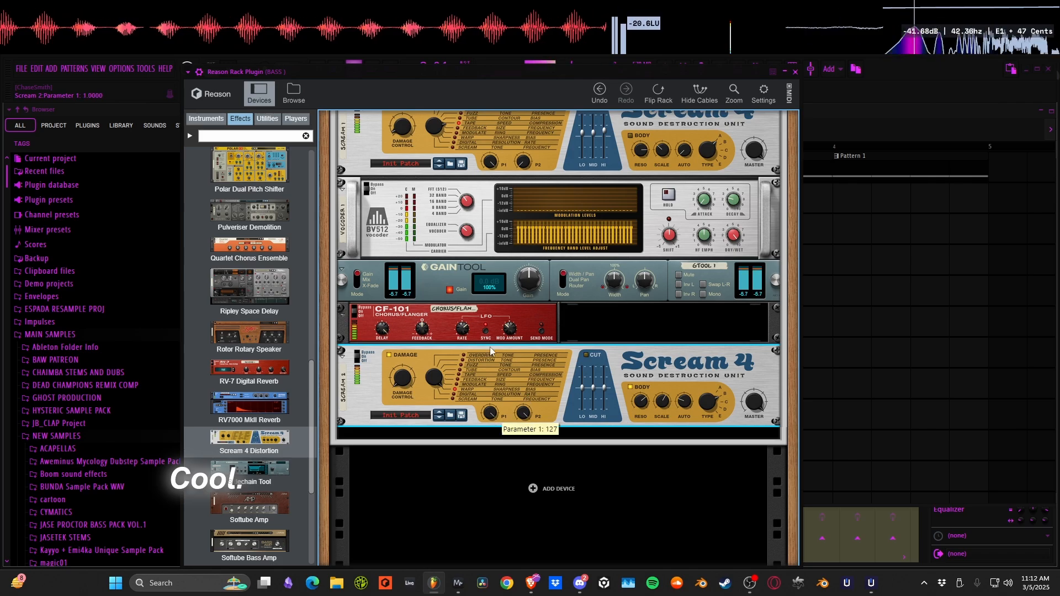
pyautogui.rightClick(639, 359)
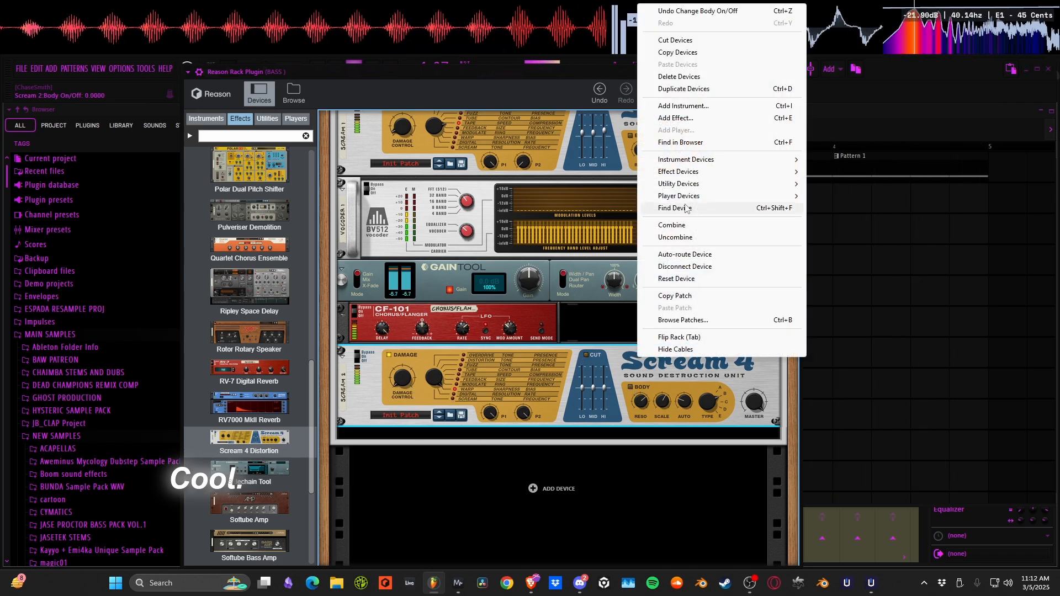
pyautogui.click(582, 325)
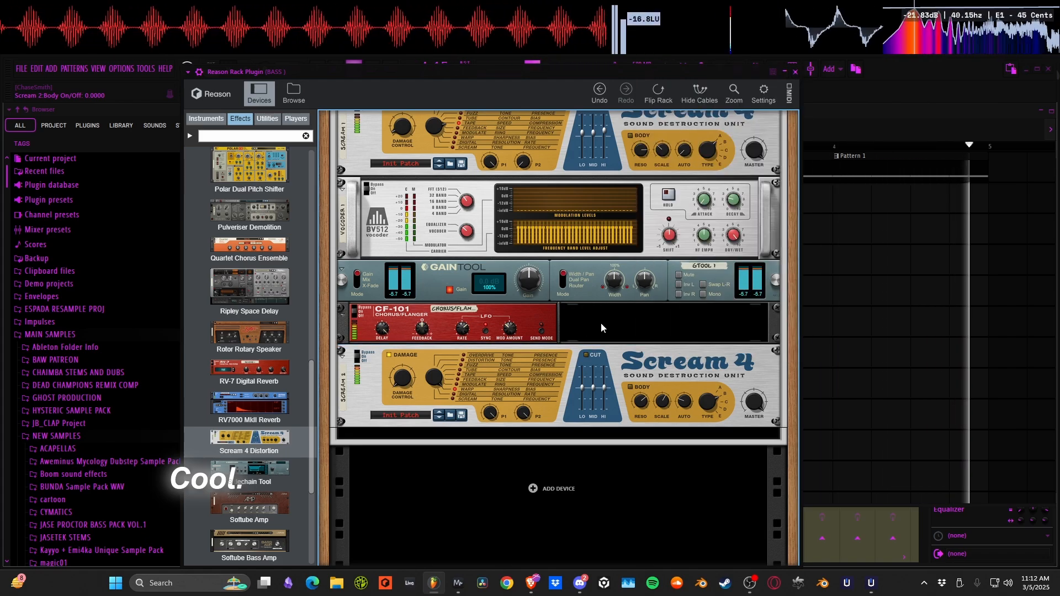
# Review the device chain from the Combinator controls to the lower Scream 4 and check the Reason Studios effects list
pyautogui.scroll(10, 601, 322)
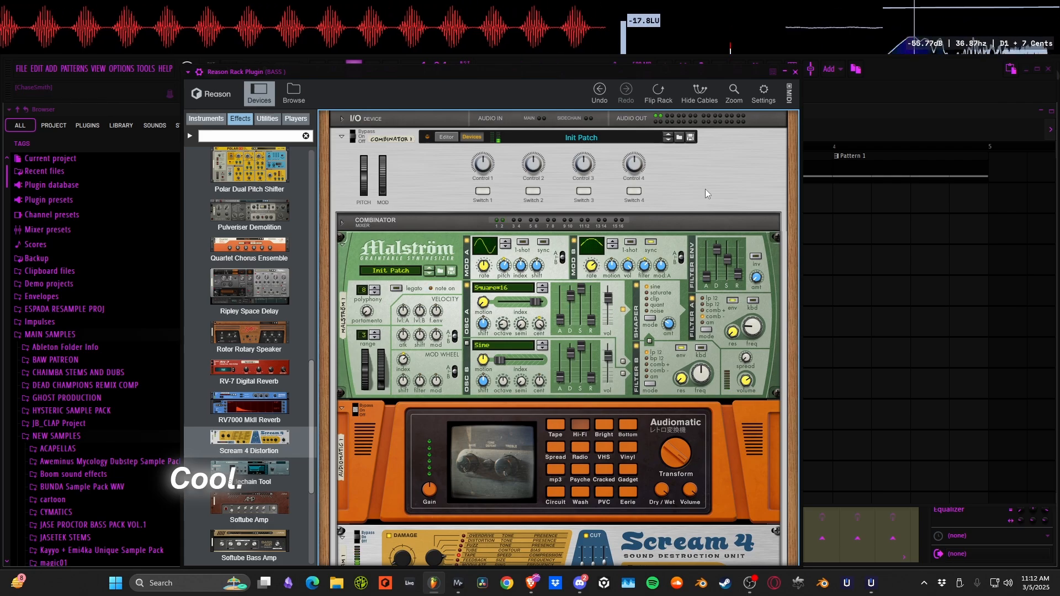
pyautogui.scroll(-4, 721, 200)
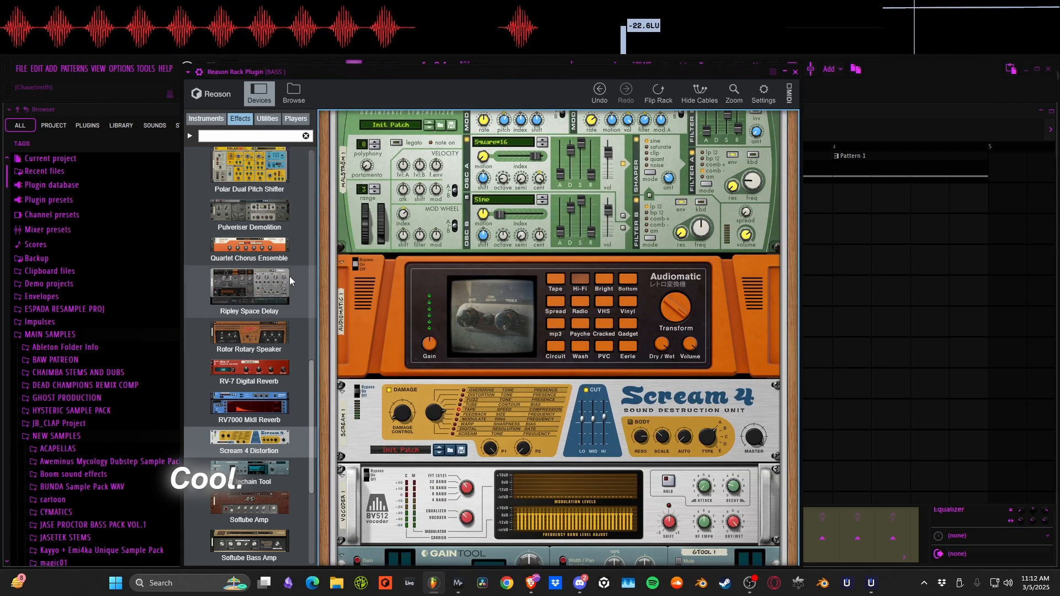
pyautogui.scroll(-3, 376, 293)
pyautogui.scroll(-2, 376, 293)
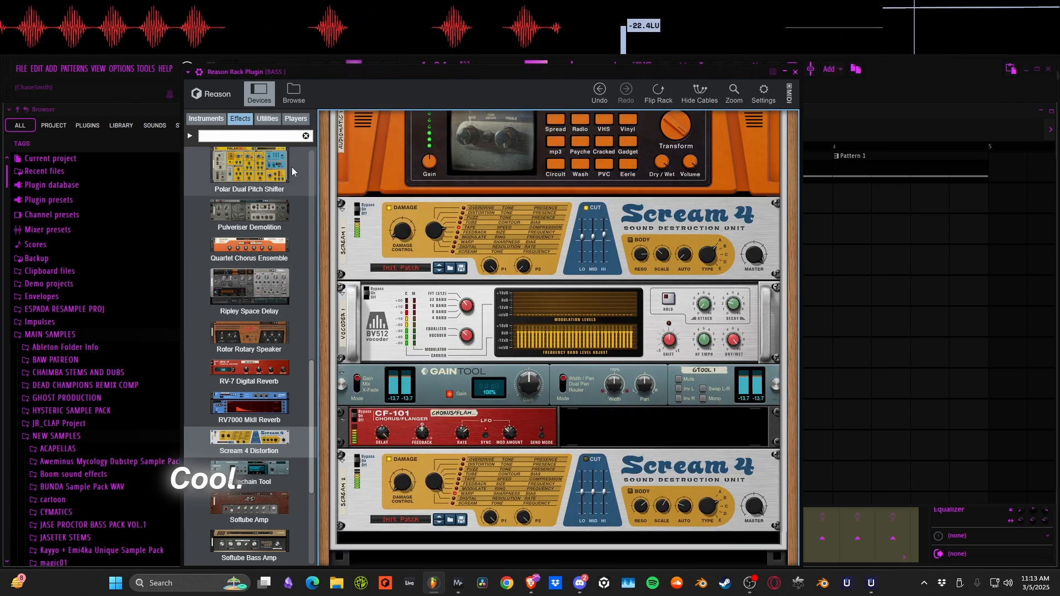
pyautogui.scroll(-3, 363, 216)
pyautogui.scroll(12, 207, 156)
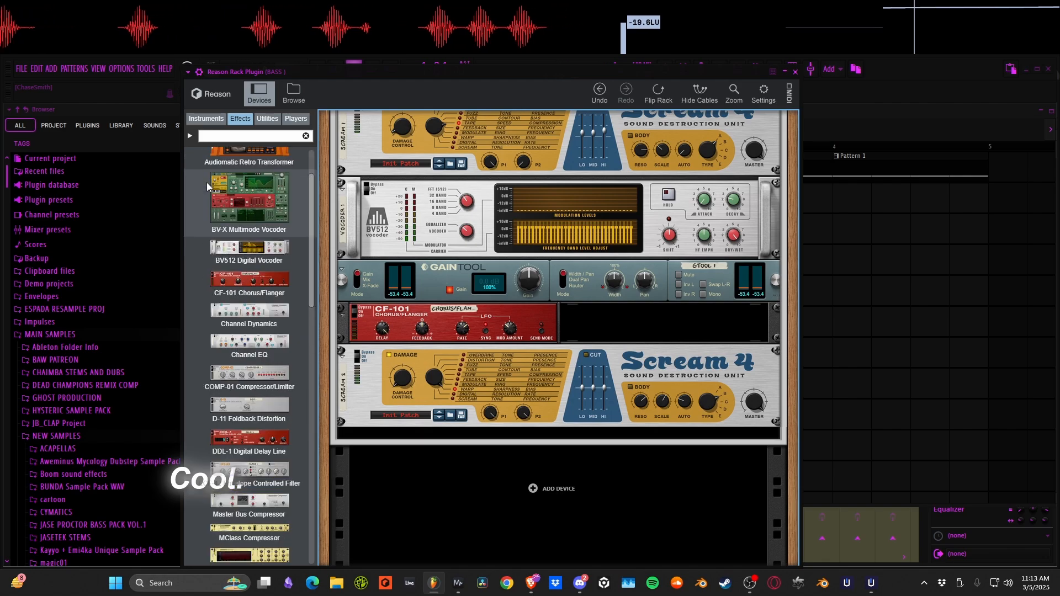
# Add a kiloHearts kHs Frequency Shifter below the lower Scream 4 and adjust its shift to about -39.0 Hz during playback
pyautogui.click(190, 152)
pyautogui.click(211, 163)
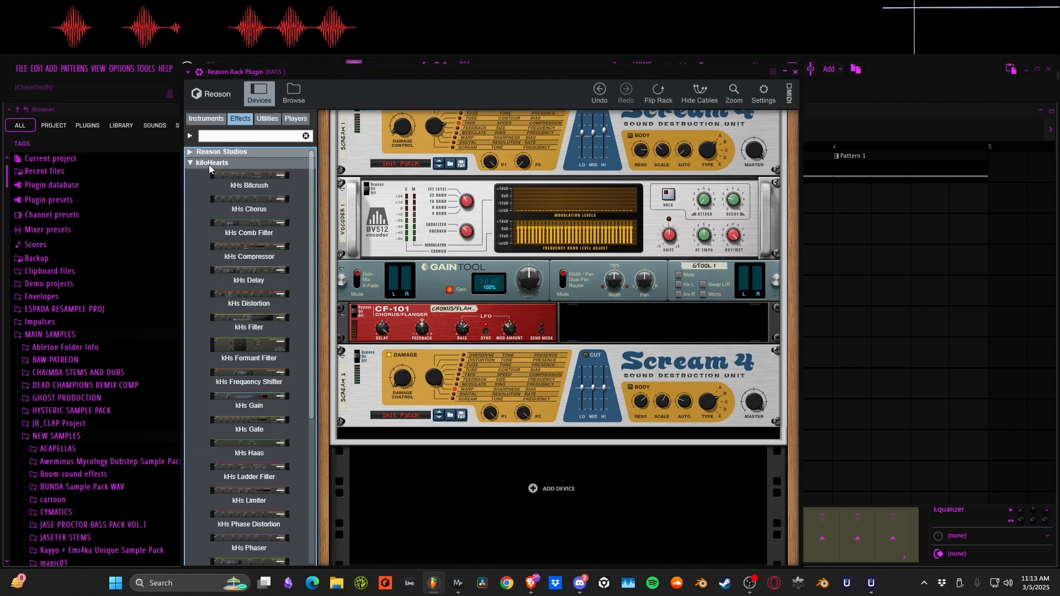
pyautogui.scroll(-2, 243, 232)
pyautogui.scroll(-3, 250, 239)
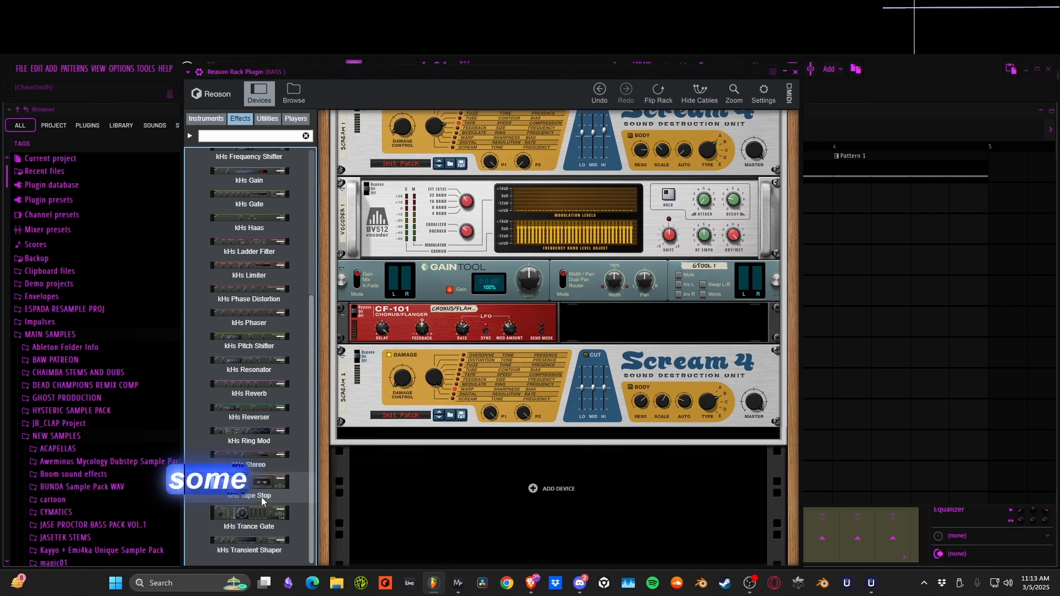
pyautogui.scroll(1, 244, 458)
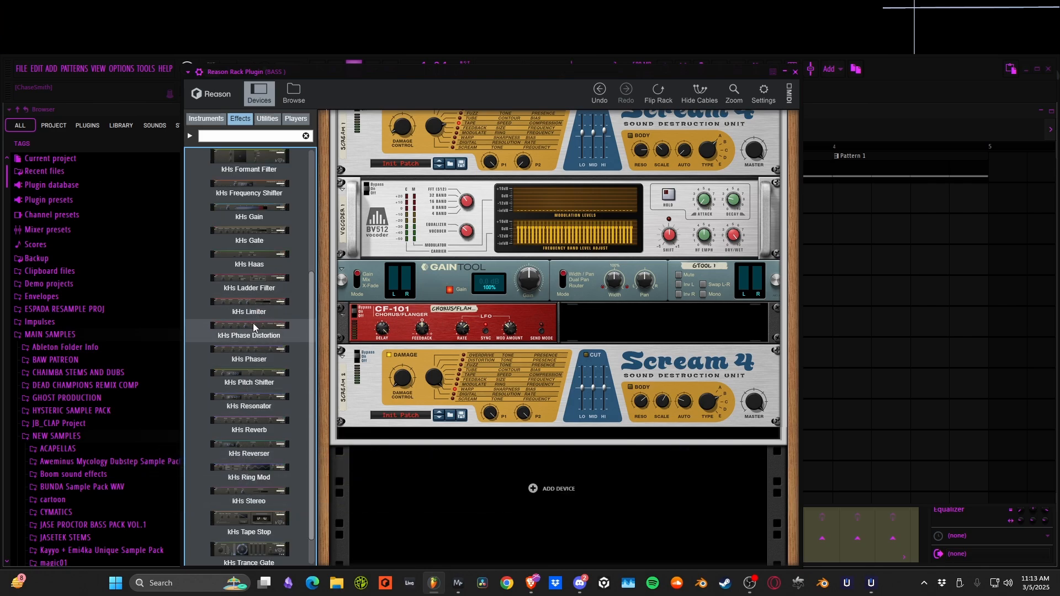
pyautogui.scroll(3, 252, 323)
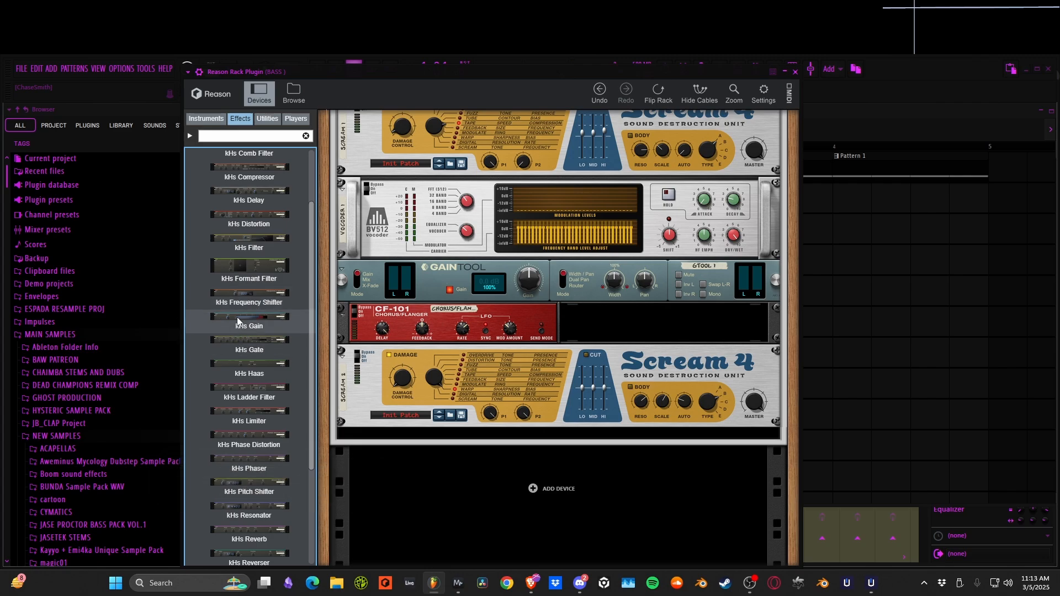
pyautogui.moveTo(244, 301); pyautogui.dragTo(476, 452)
pyautogui.press('space')
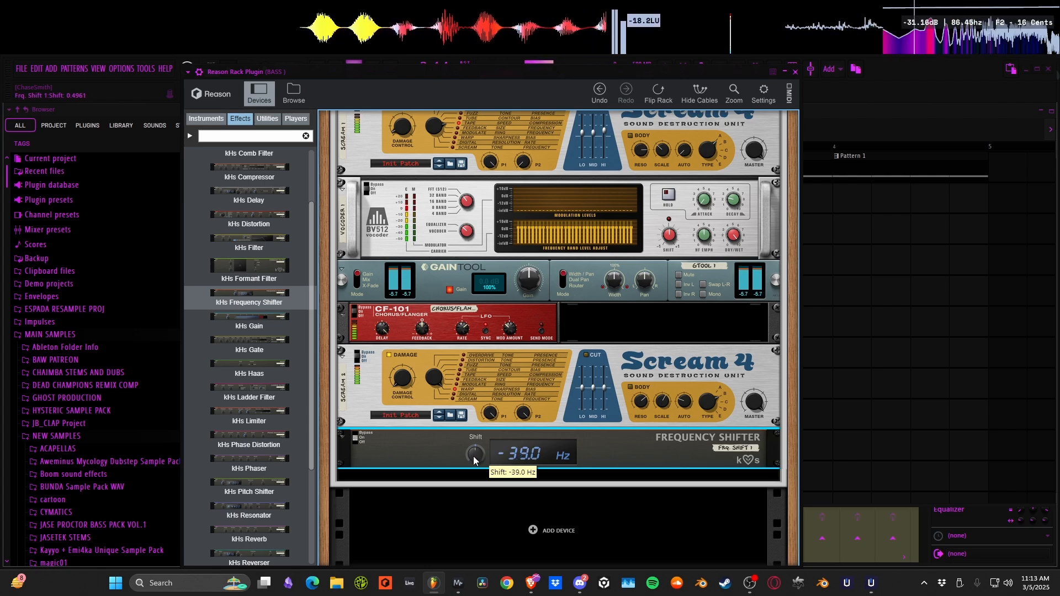
# Sweep the Frequency Shifter's shift during playback, return it to 0.00 Hz and delete the device
pyautogui.moveTo(473, 457); pyautogui.dragTo(475, 442)
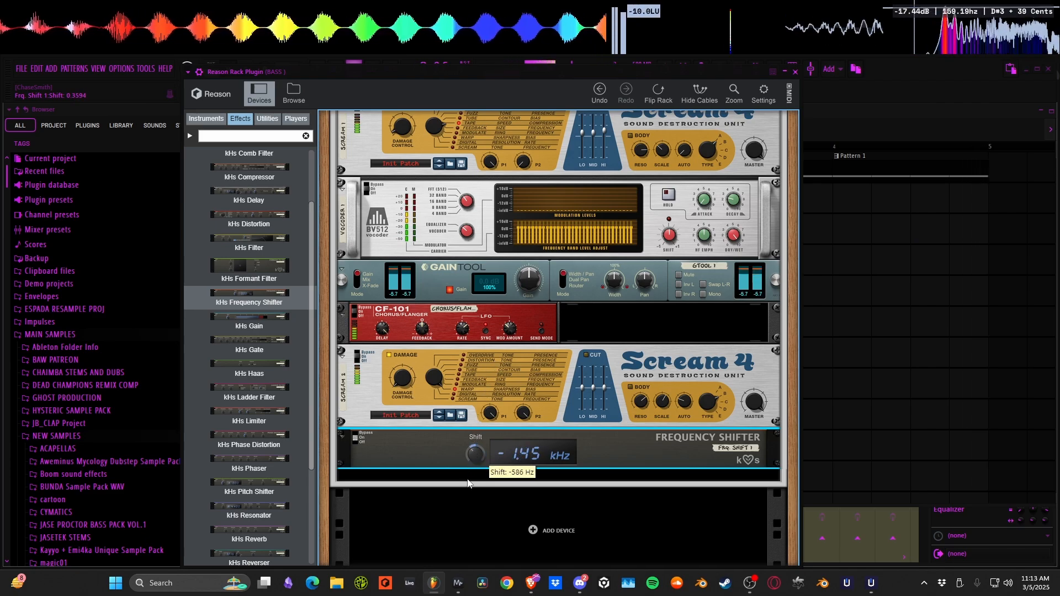
pyautogui.moveTo(468, 484); pyautogui.dragTo(459, 456)
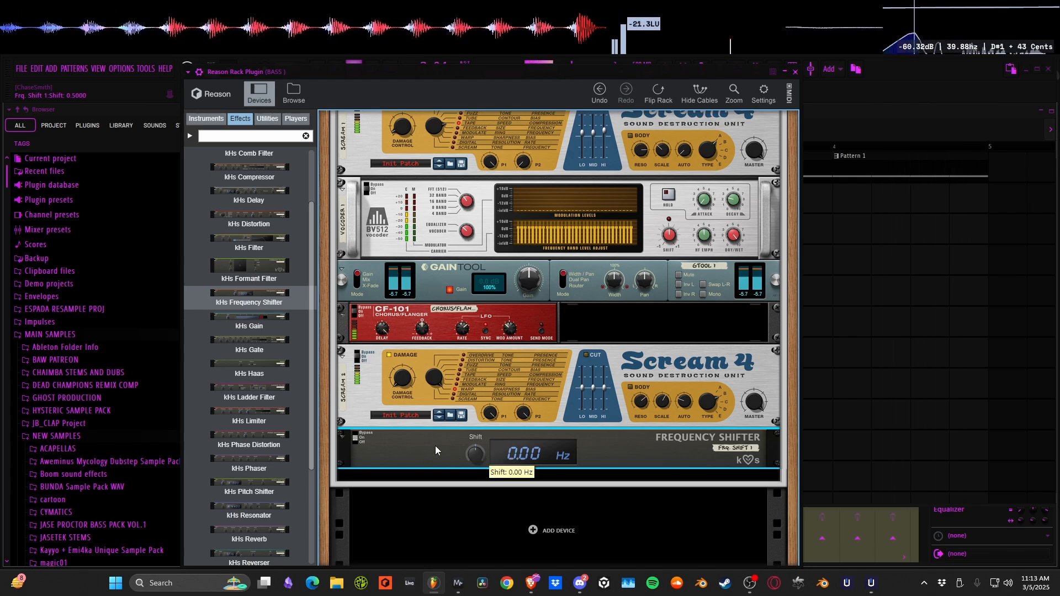
pyautogui.rightClick(396, 448)
pyautogui.click(442, 166)
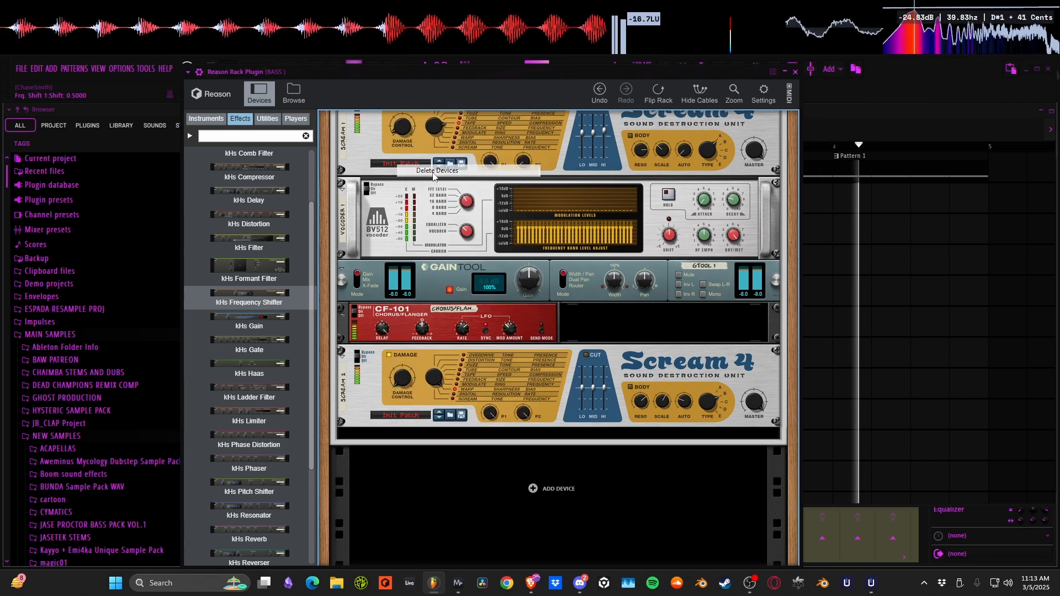
# Add a kHs Distortion below the lower Scream 4, set its type to Saturate and raise its spread to maximum
pyautogui.scroll(3, 256, 281)
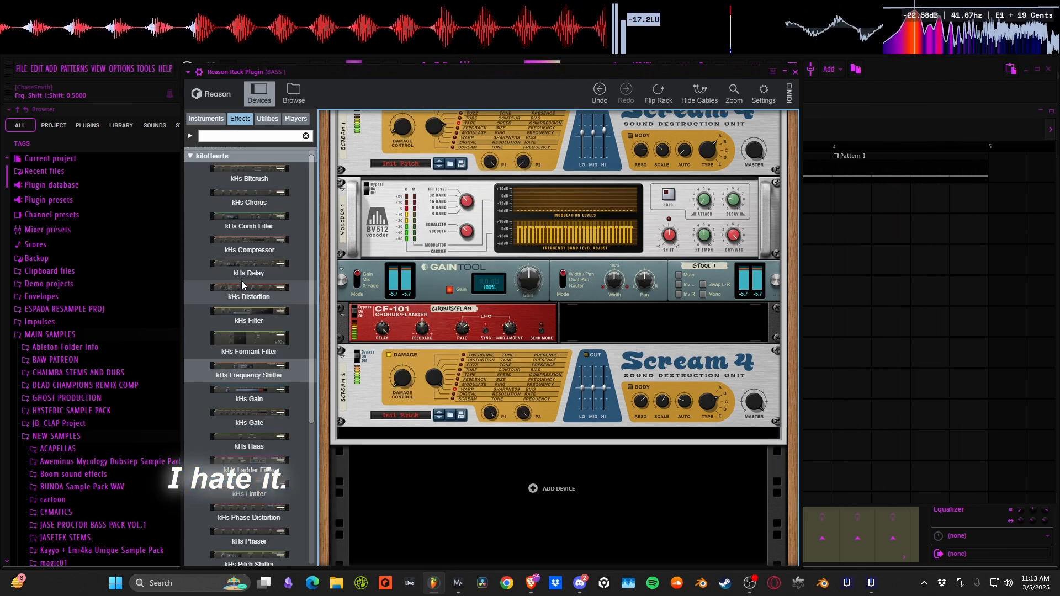
pyautogui.scroll(1, 240, 287)
pyautogui.moveTo(250, 299); pyautogui.dragTo(493, 439)
pyautogui.click(426, 401)
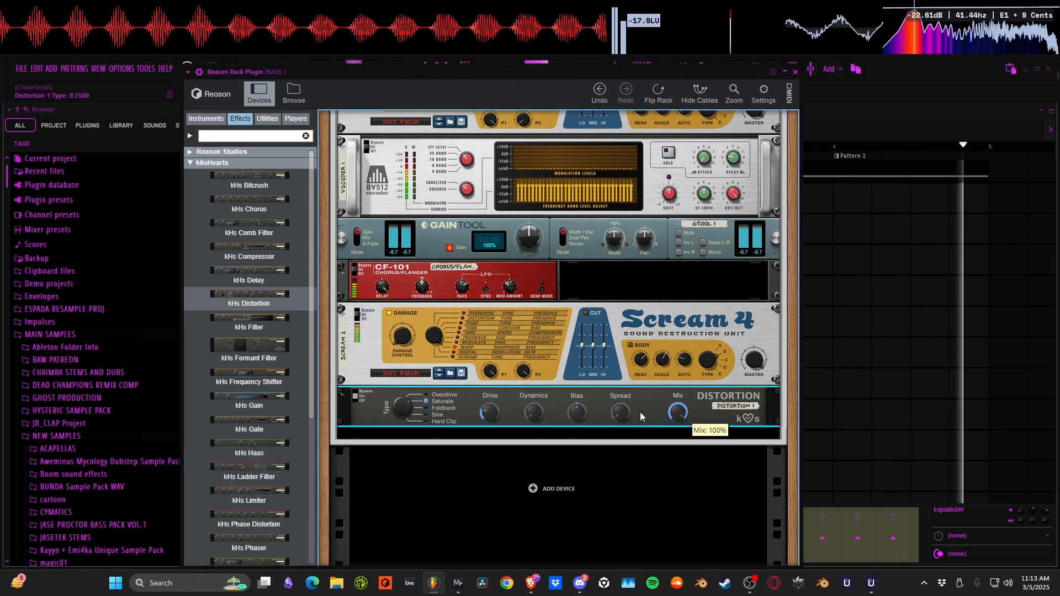
pyautogui.moveTo(640, 412); pyautogui.dragTo(587, 341)
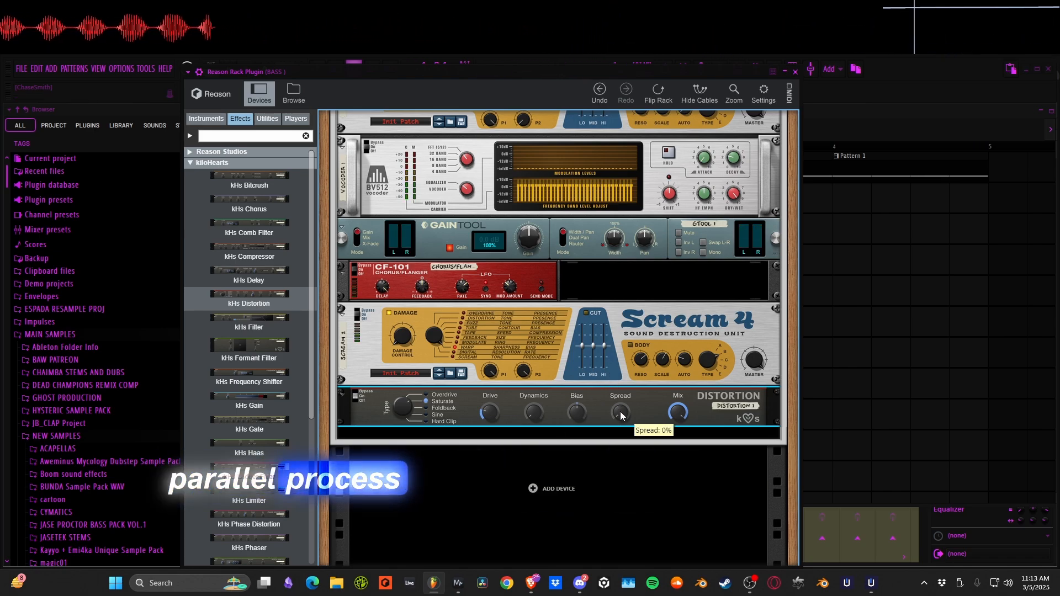
pyautogui.moveTo(621, 412); pyautogui.dragTo(615, 241)
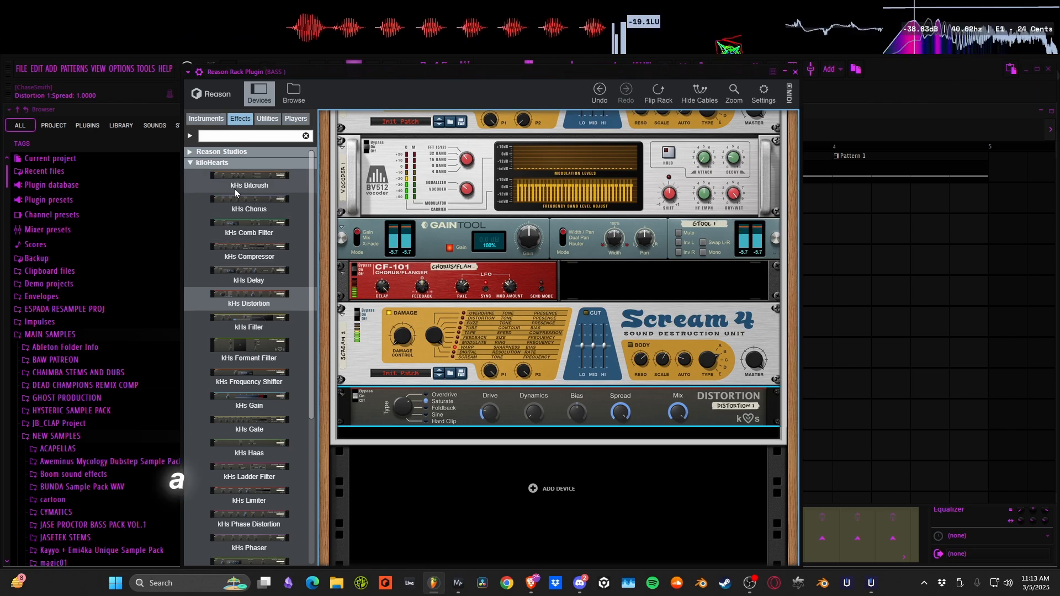
# Add a Channel EQ below the kHs Distortion, enable its high-pass filter and adjust the filter frequency
pyautogui.click(206, 118)
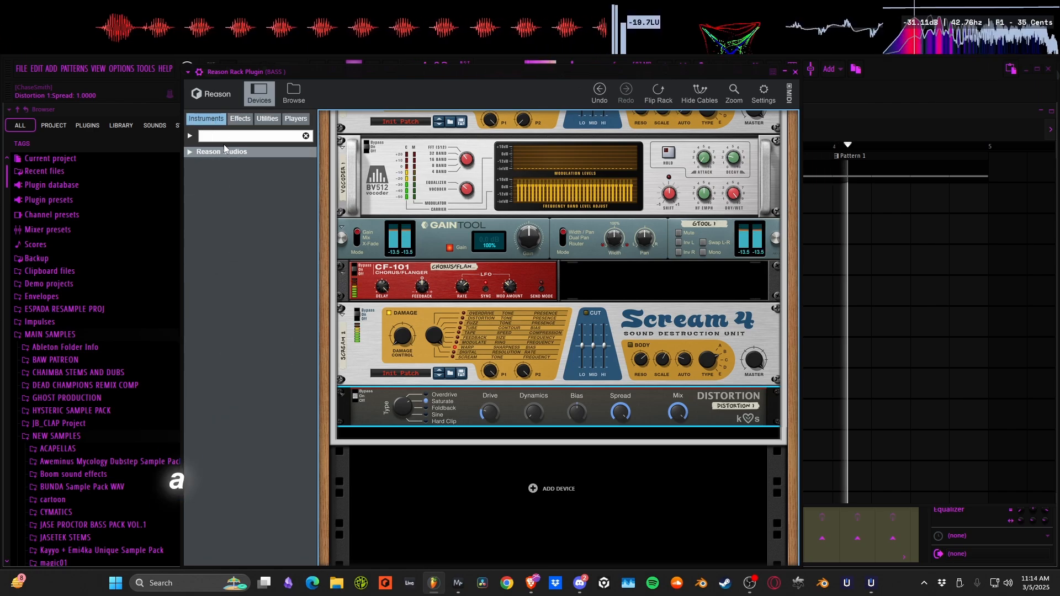
pyautogui.click(200, 152)
pyautogui.click(239, 118)
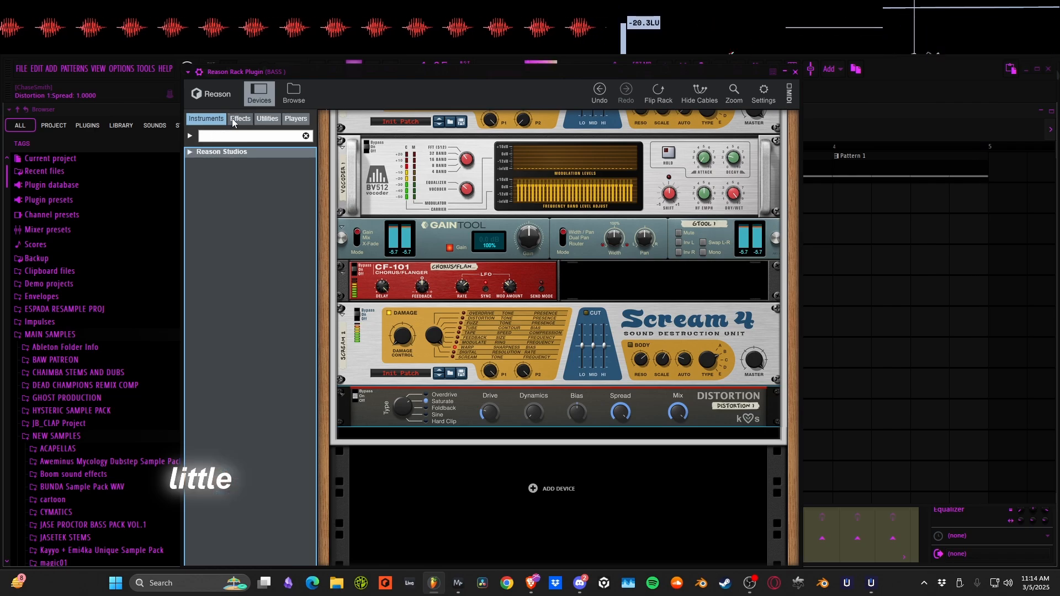
pyautogui.click(200, 153)
pyautogui.scroll(-3, 258, 354)
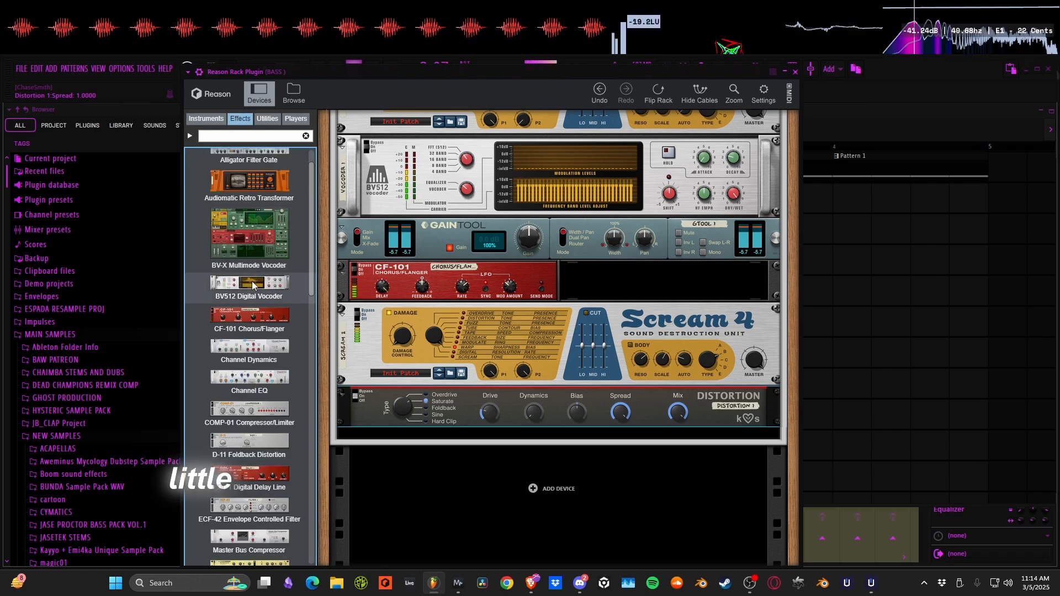
pyautogui.moveTo(250, 307); pyautogui.dragTo(473, 469)
pyautogui.click(392, 467)
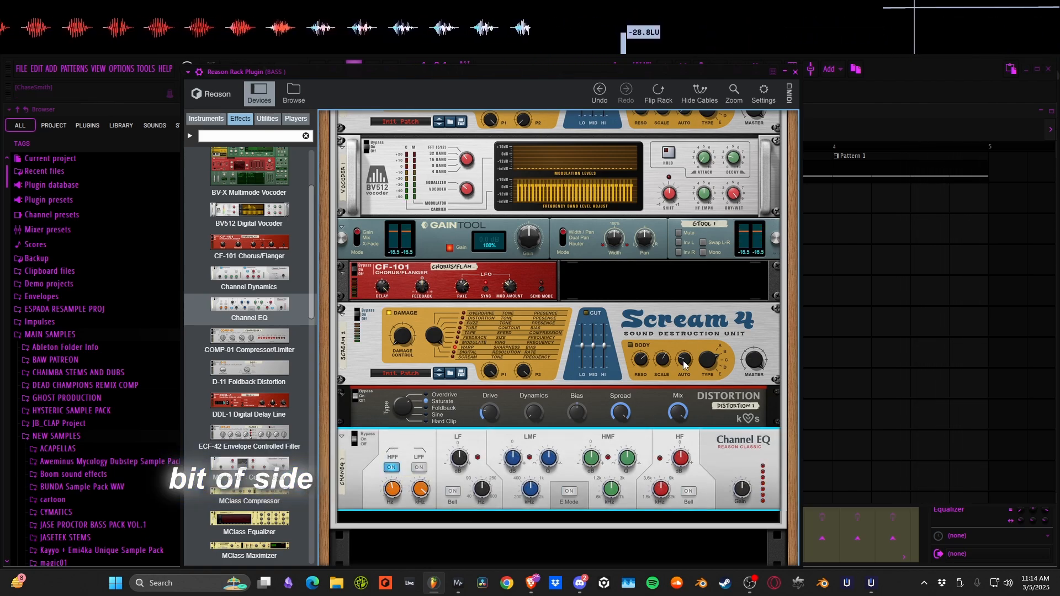
# Delete the lower Scream 4, the kHs Distortion and the Channel EQ together from the rack
pyautogui.click(656, 333)
pyautogui.keyDown('shift'); pyautogui.click(656, 462); pyautogui.keyUp('shift')
pyautogui.rightClick(655, 460)
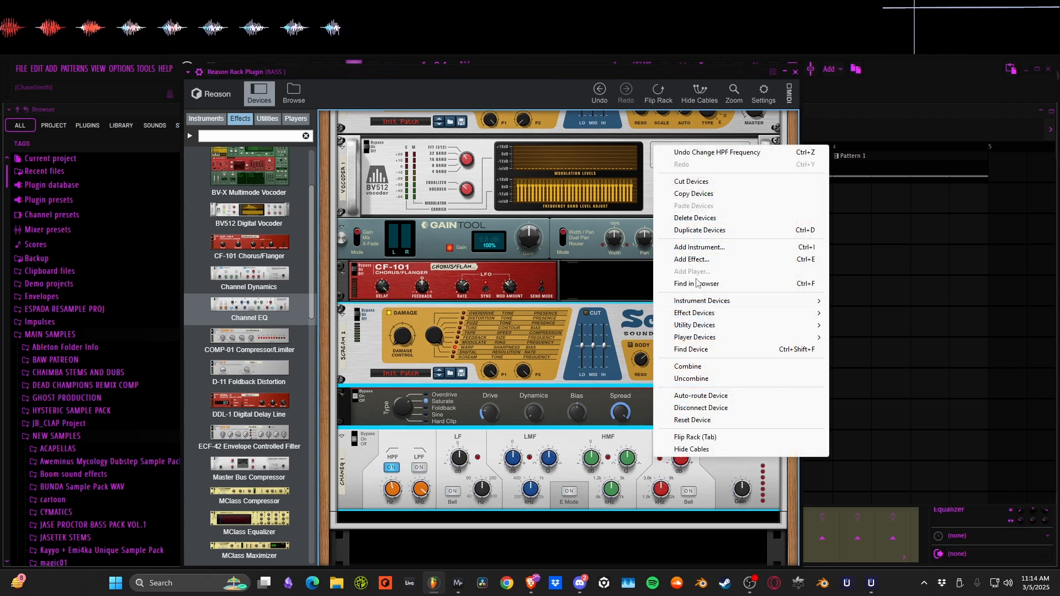
pyautogui.click(729, 218)
pyautogui.press('space')
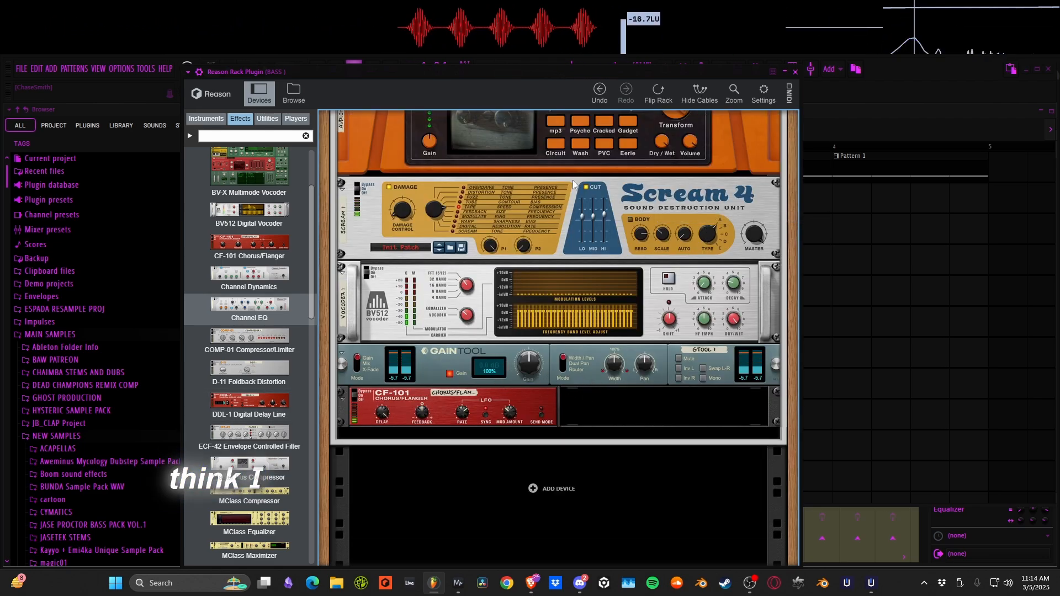
# Close the rack, show the mixer and load OTT in the first effect slot of BASS track 12
pyautogui.click(794, 72)
pyautogui.press('F9')
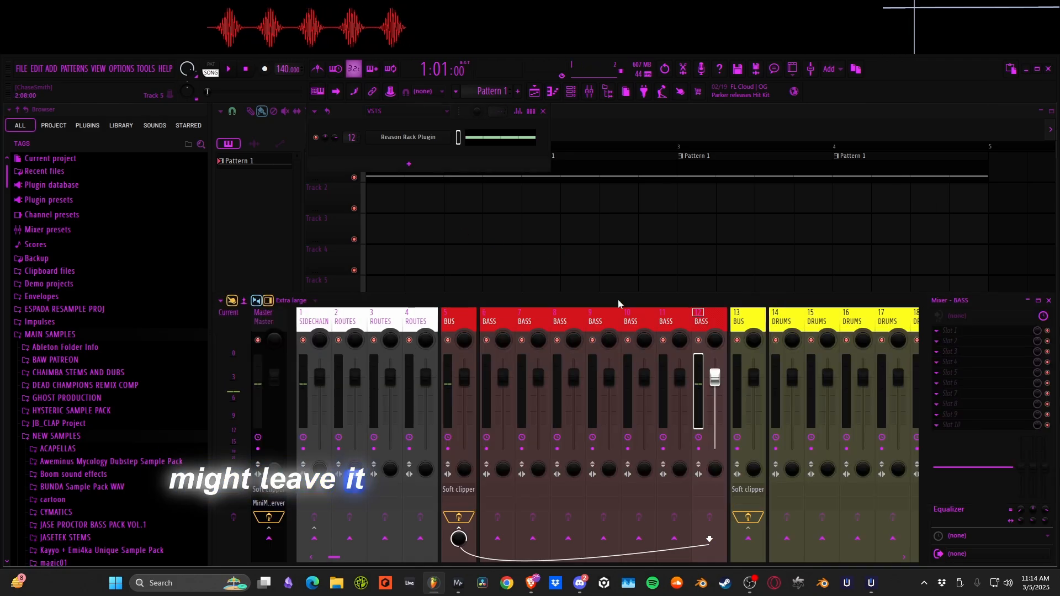
pyautogui.click(948, 334)
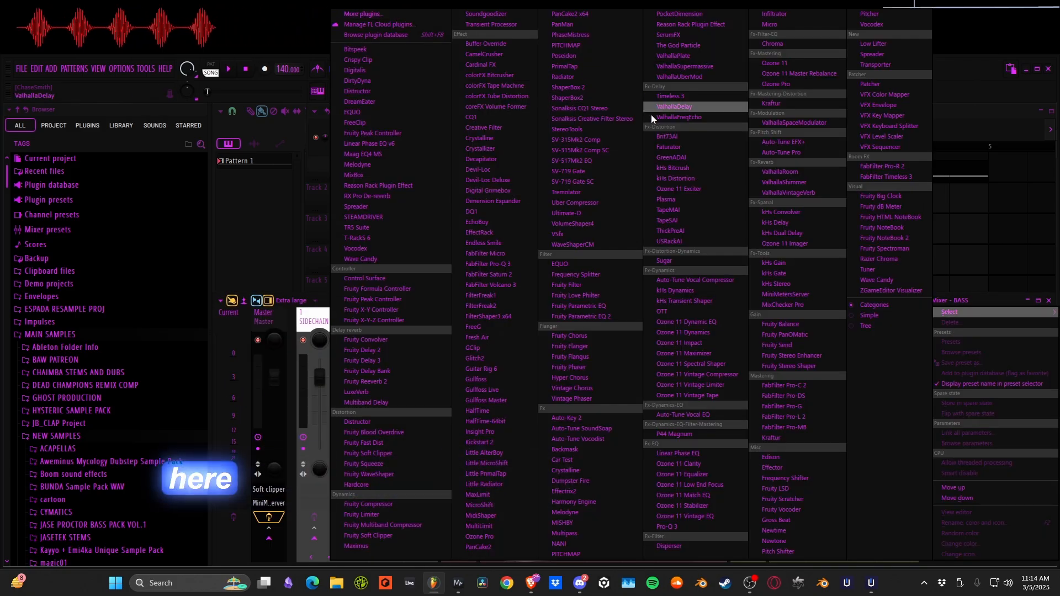
pyautogui.click(701, 311)
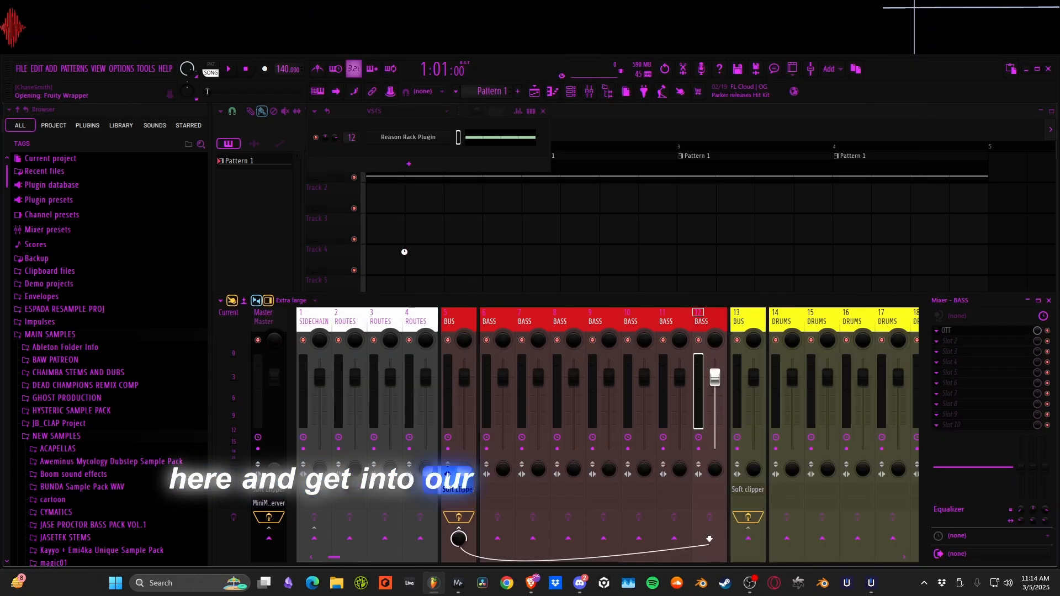
# Set OTT's upward compression to 0%, adjust its band thresholds during playback and close it
pyautogui.moveTo(101, 298); pyautogui.dragTo(119, 381)
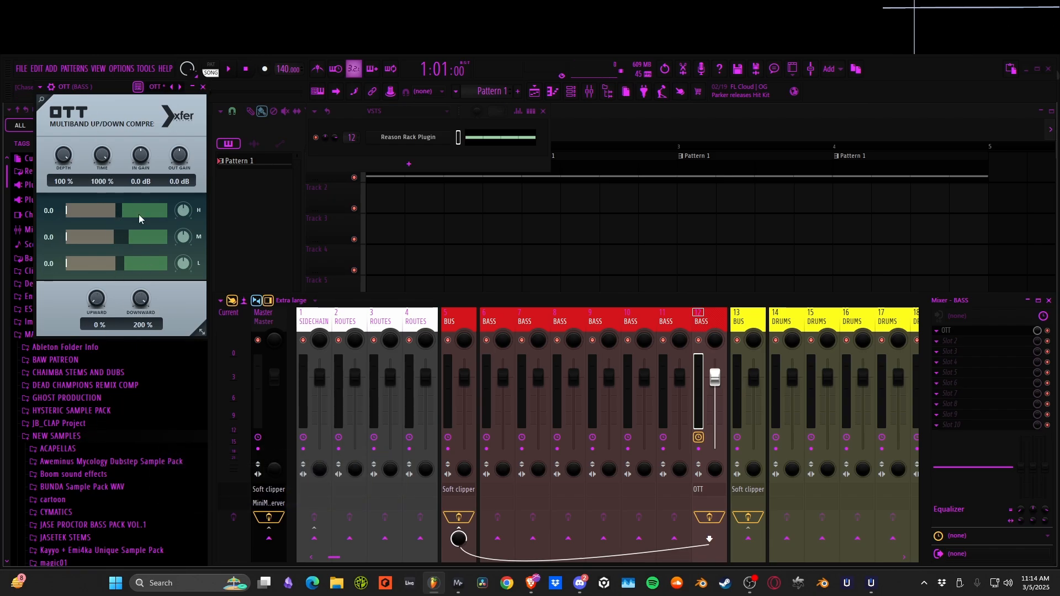
pyautogui.press('space')
pyautogui.moveTo(136, 213); pyautogui.dragTo(151, 213)
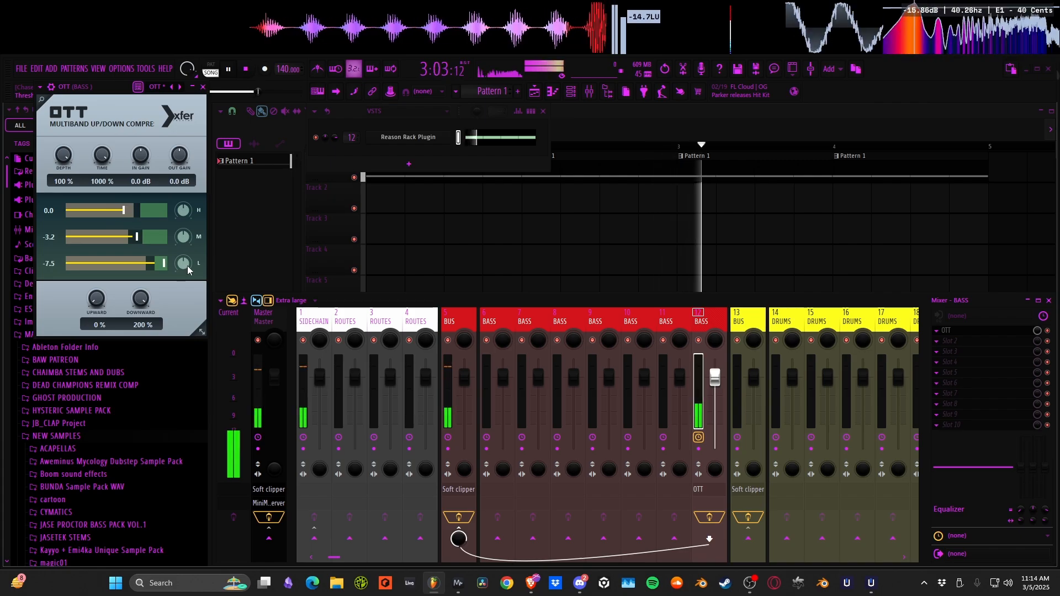
pyautogui.moveTo(184, 269); pyautogui.dragTo(75, 260)
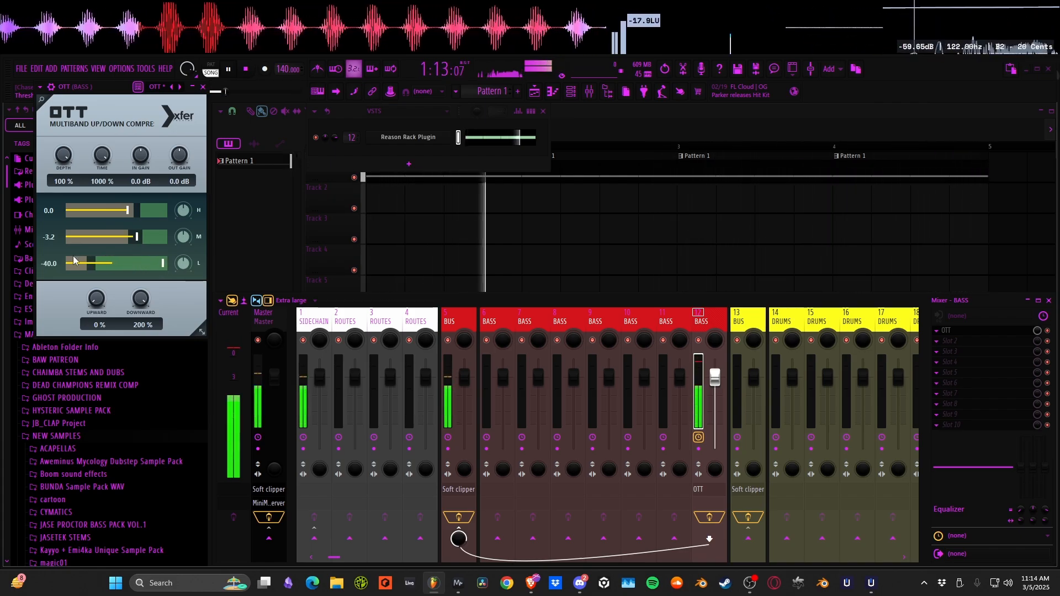
pyautogui.click(203, 87)
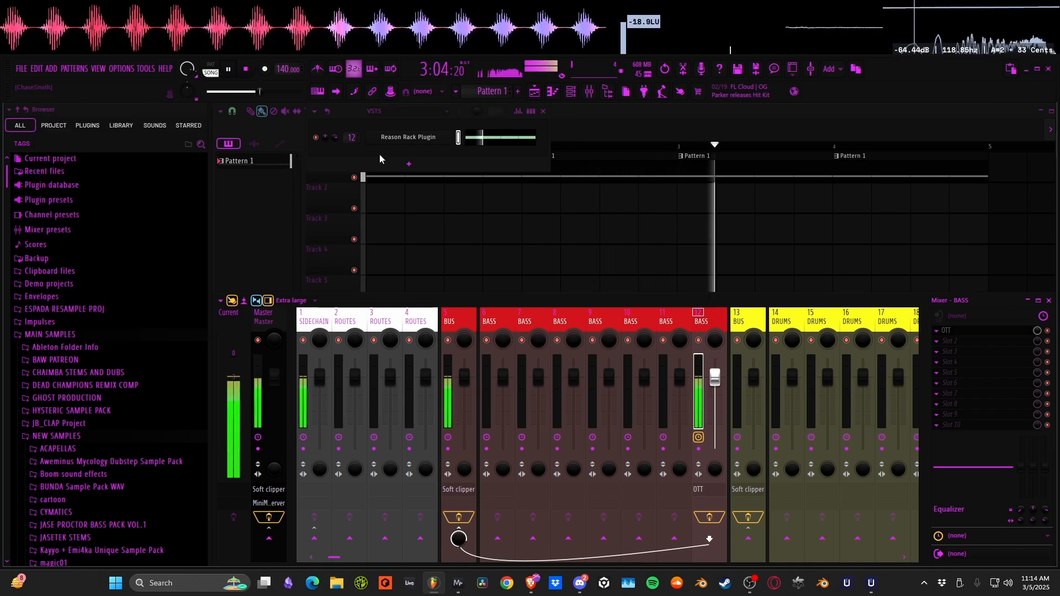
# Reopen the rack, add an RV7000 MkII Reverb below the CF-101, adjust its dry/wet mix and set HF Damp to 60
pyautogui.click(418, 138)
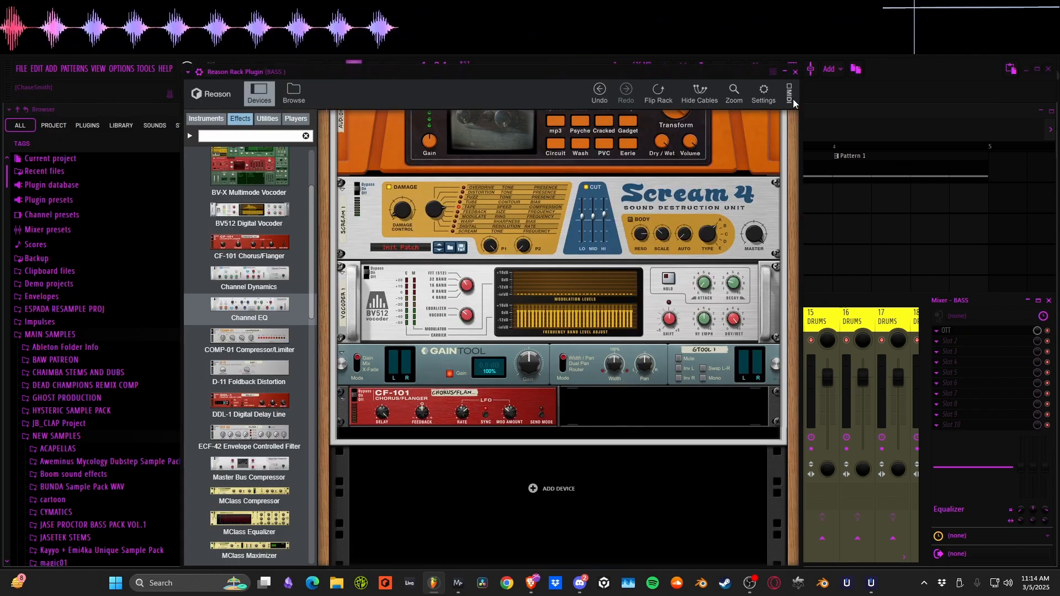
pyautogui.click(796, 72)
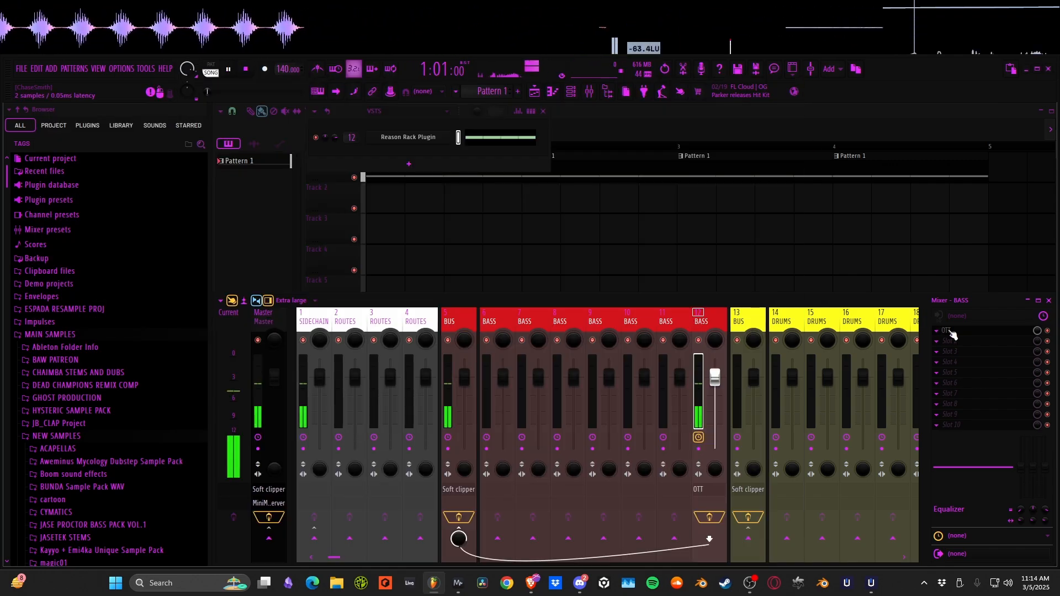
pyautogui.click(439, 139)
pyautogui.scroll(-5, 265, 307)
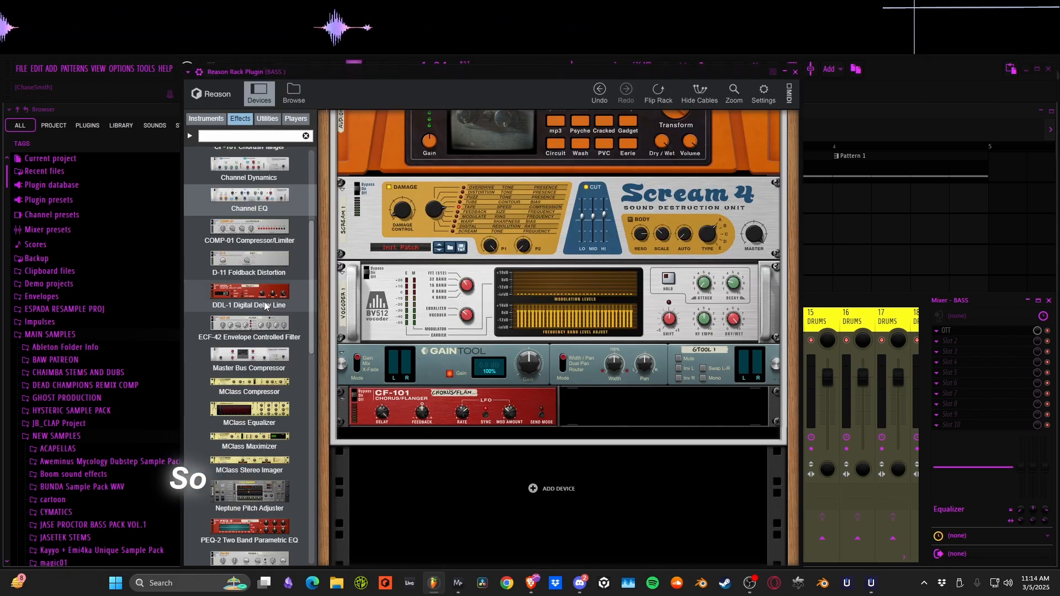
pyautogui.scroll(-5, 265, 307)
pyautogui.moveTo(250, 480); pyautogui.dragTo(612, 420)
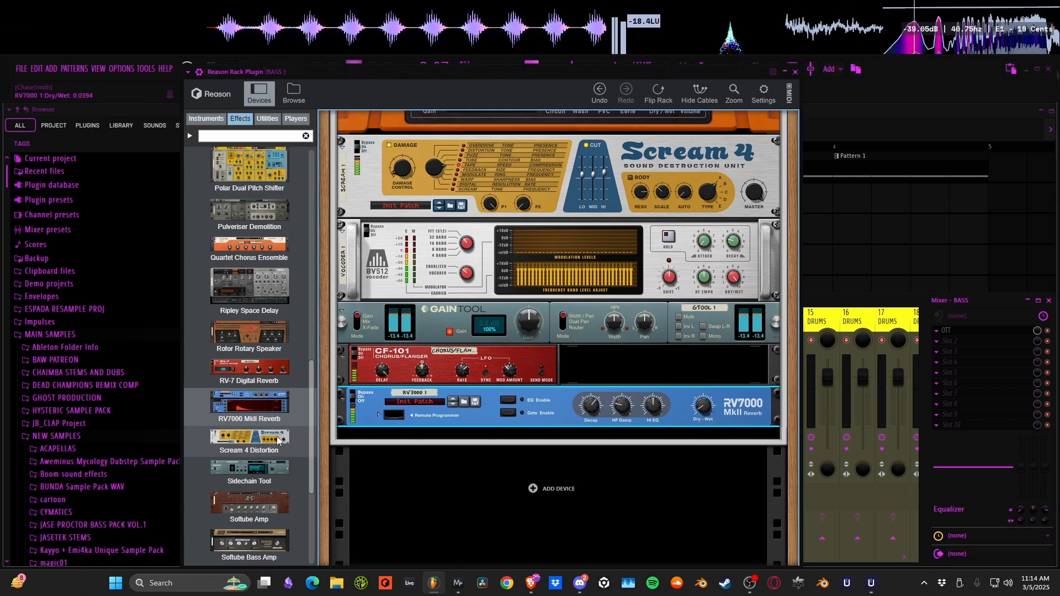
pyautogui.moveTo(595, 410); pyautogui.dragTo(545, 446)
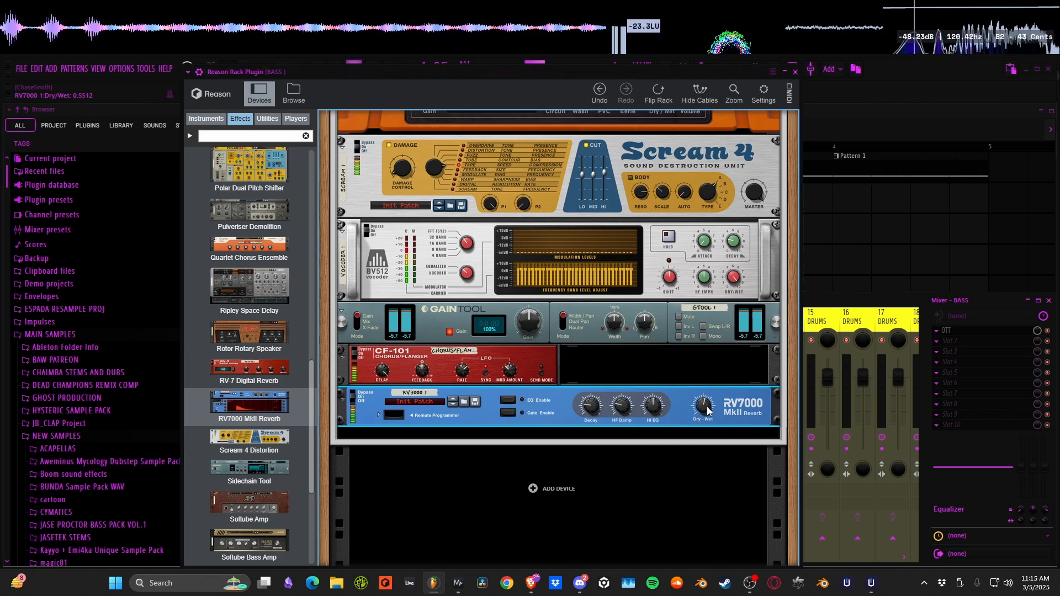
pyautogui.moveTo(679, 465); pyautogui.dragTo(672, 473)
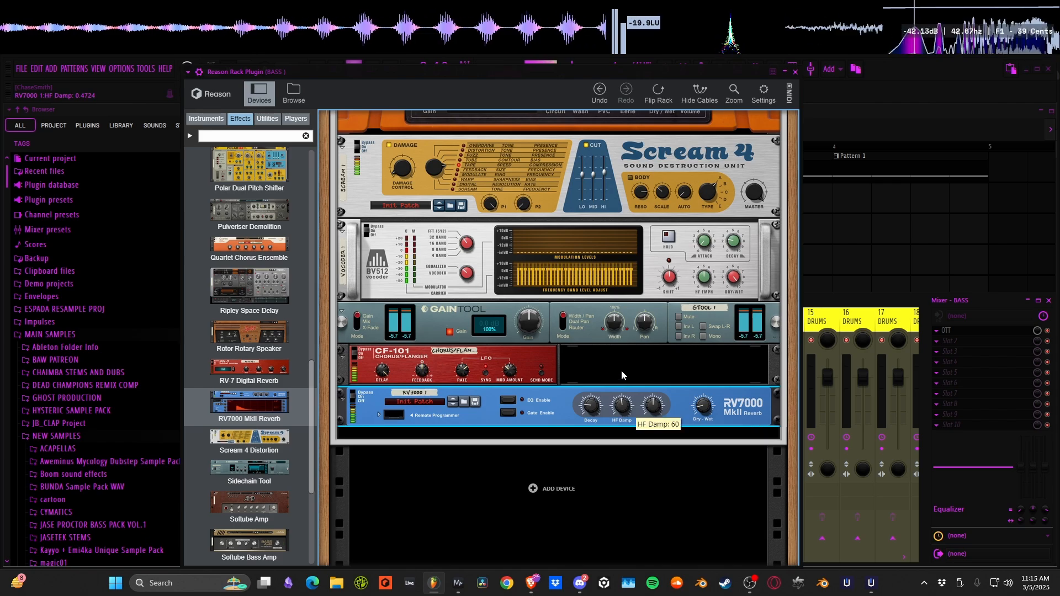
# Review the device chain from Malström to the RV7000 and look through the Reason Studios effects list during playback
pyautogui.scroll(-2, 274, 467)
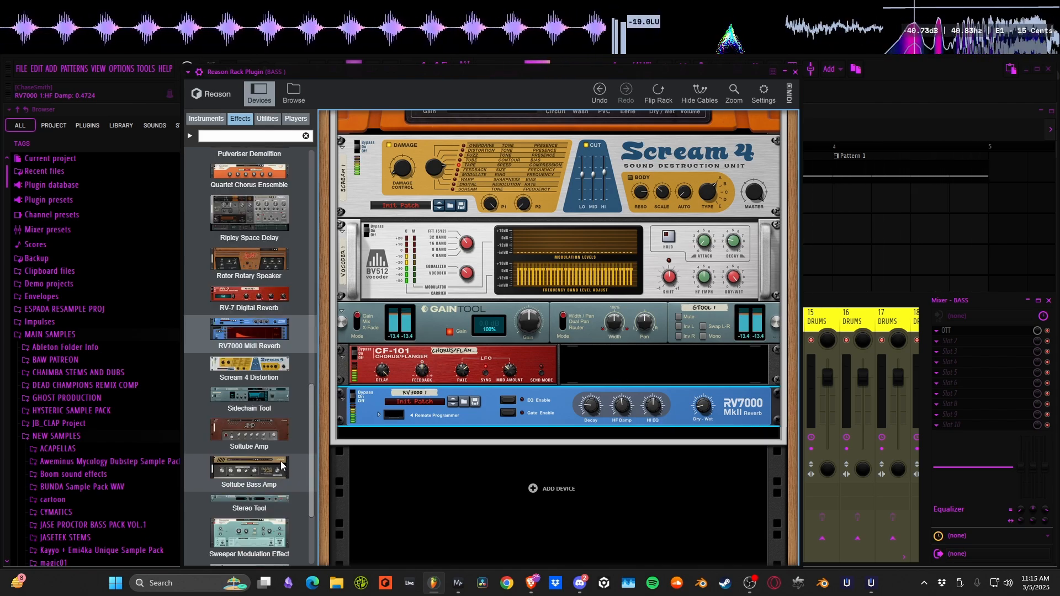
pyautogui.scroll(-2, 285, 411)
pyautogui.scroll(6, 519, 285)
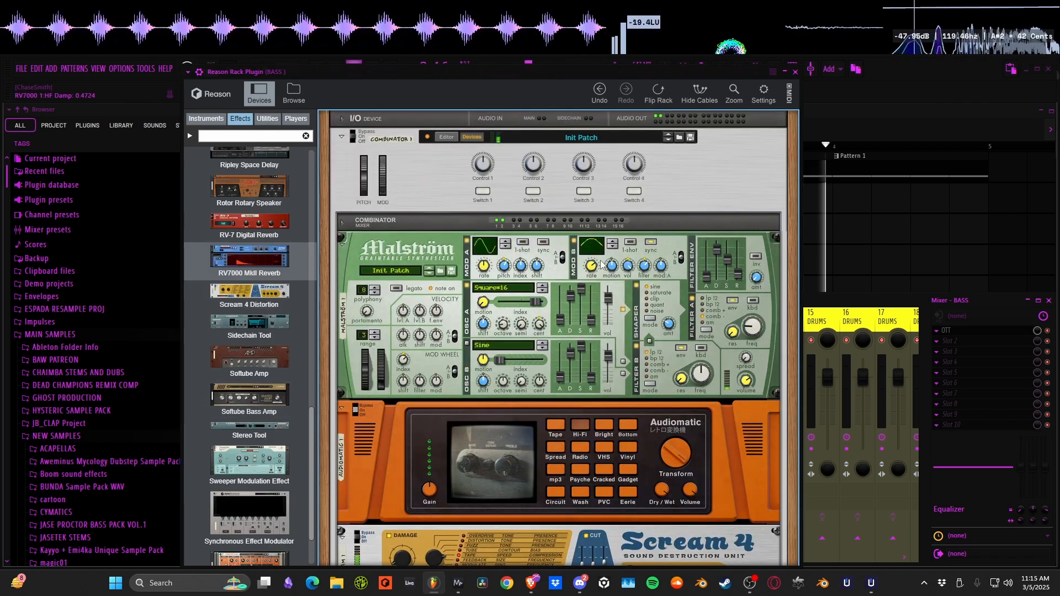
pyautogui.click(612, 266)
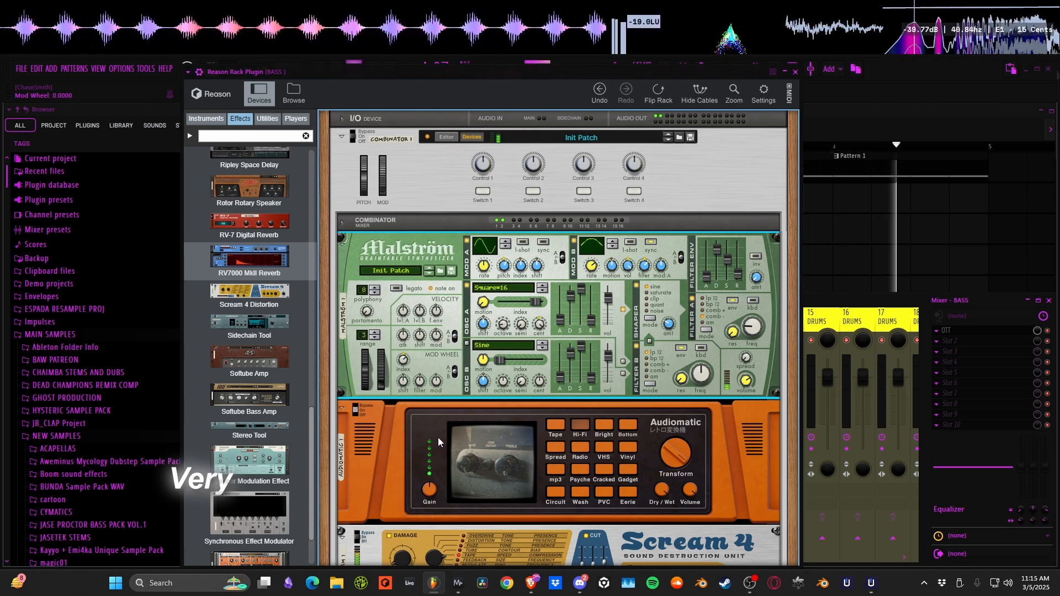
pyautogui.scroll(-4, 670, 310)
pyautogui.scroll(-2, 645, 331)
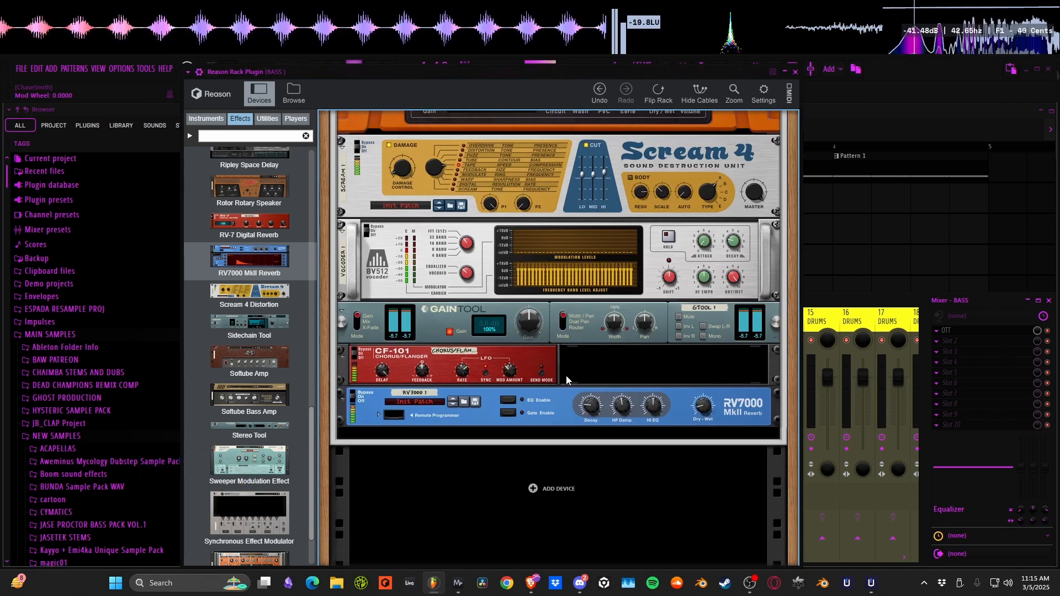
pyautogui.scroll(5, 276, 424)
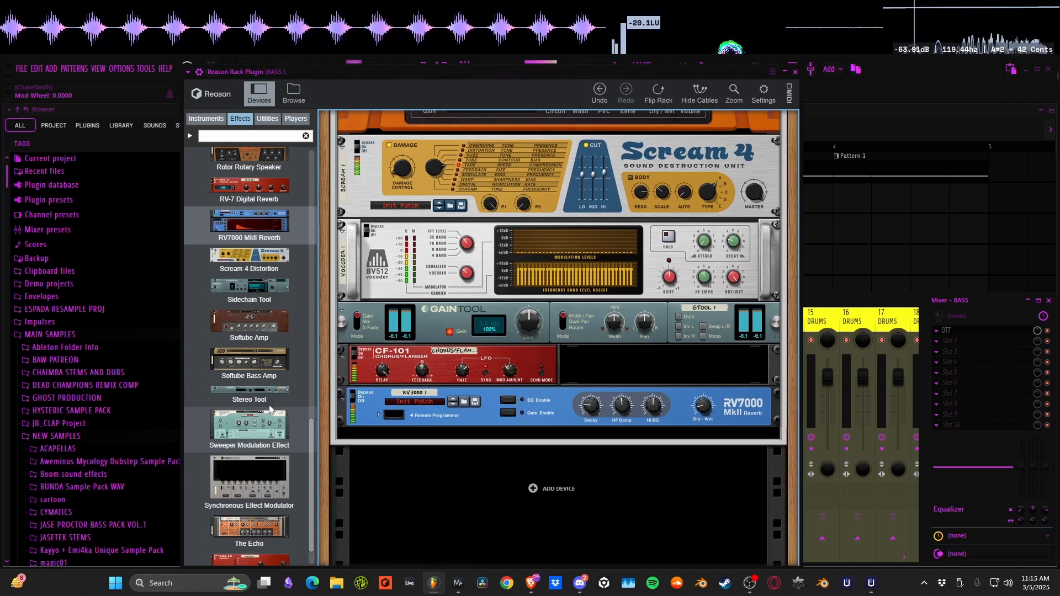
pyautogui.scroll(7, 263, 260)
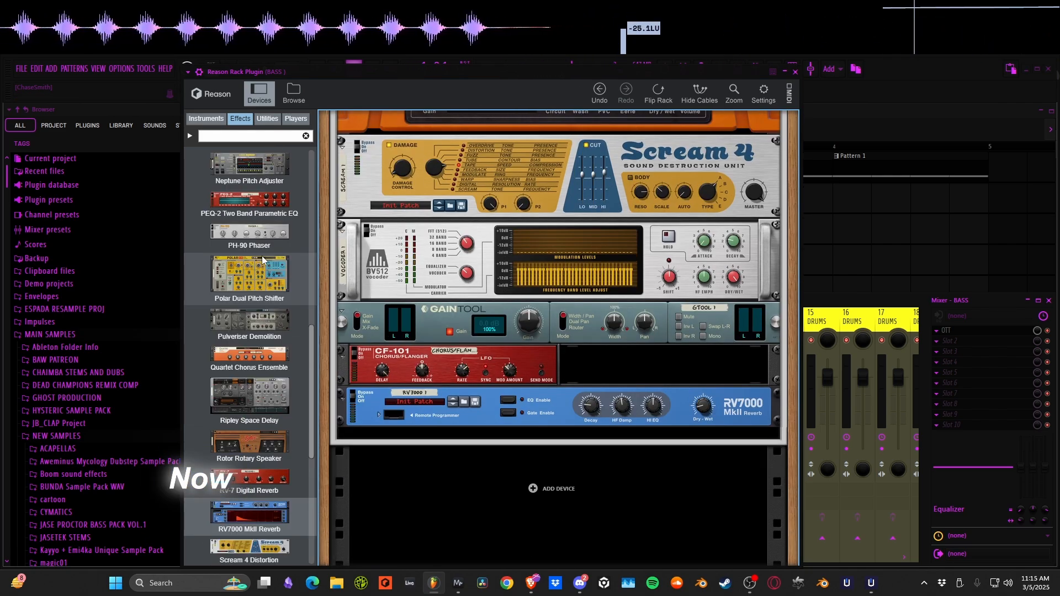
pyautogui.scroll(5, 264, 274)
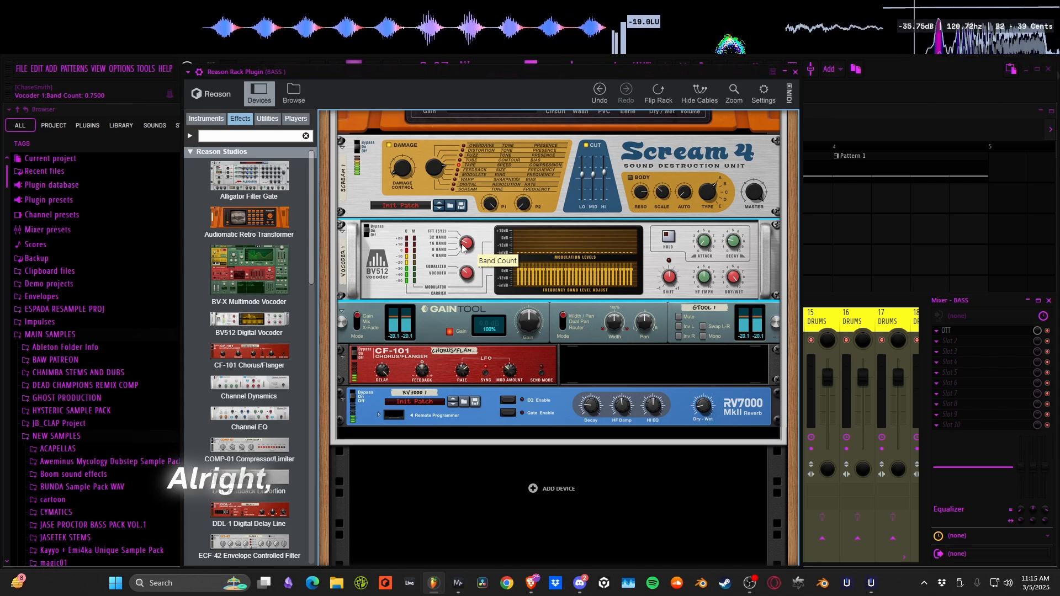
# Adjust the BV512 vocoder's band count during playback and stop playback
pyautogui.moveTo(466, 242); pyautogui.dragTo(468, 251)
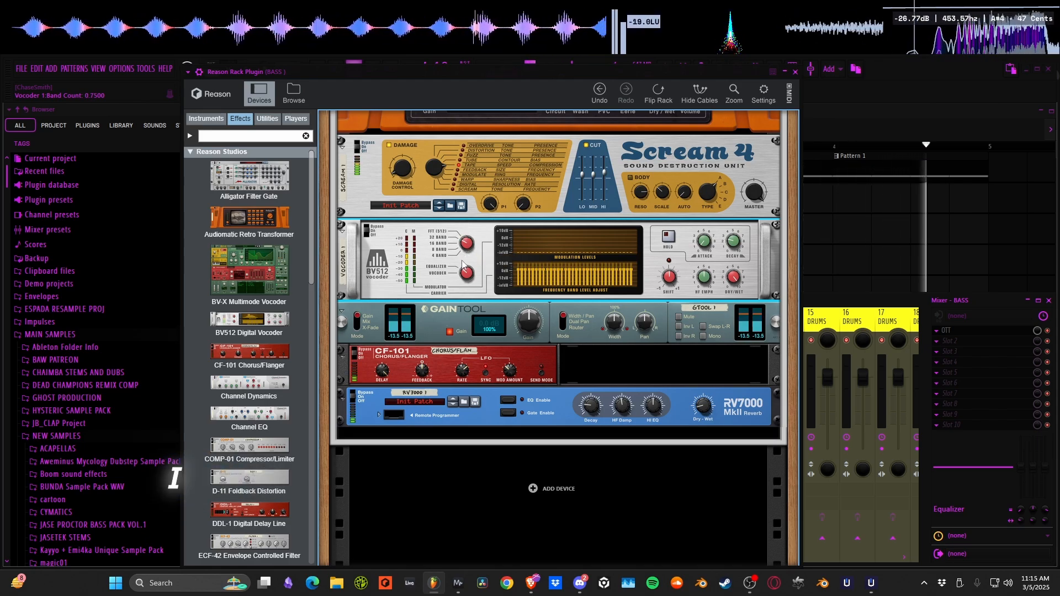
pyautogui.press('space')
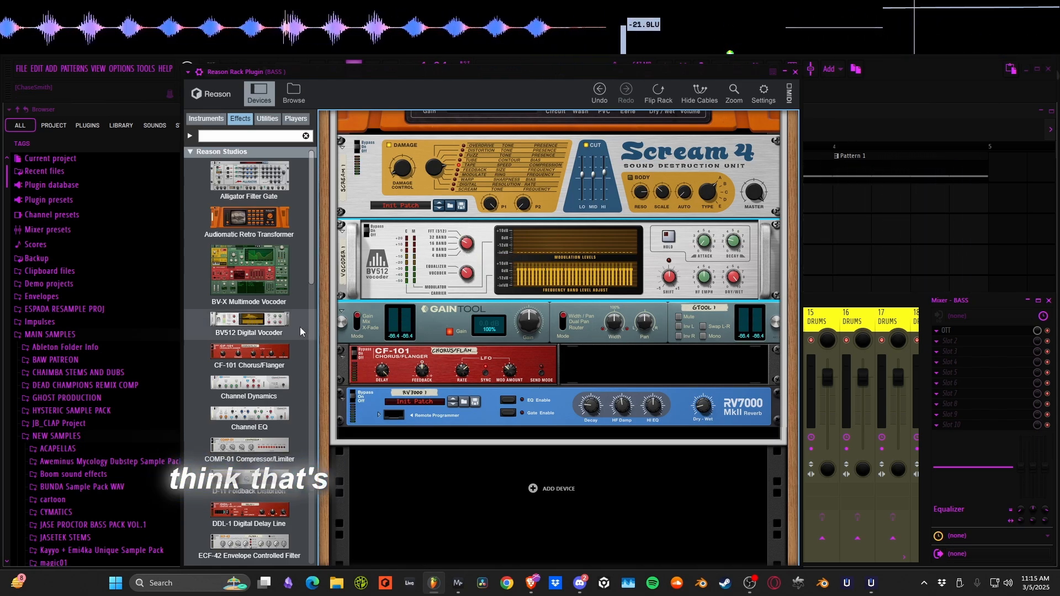
# Add an MClass Stereo Imager below the RV7000 MkII, undoing the first placement and placing it again
pyautogui.scroll(-2, 301, 330)
pyautogui.scroll(-2, 204, 336)
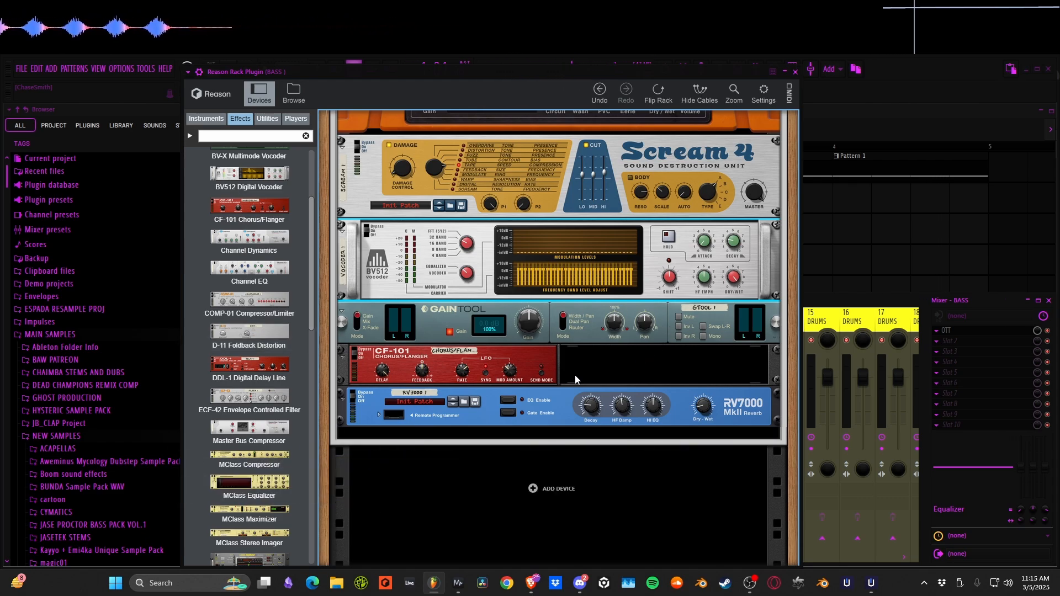
pyautogui.scroll(-4, 256, 396)
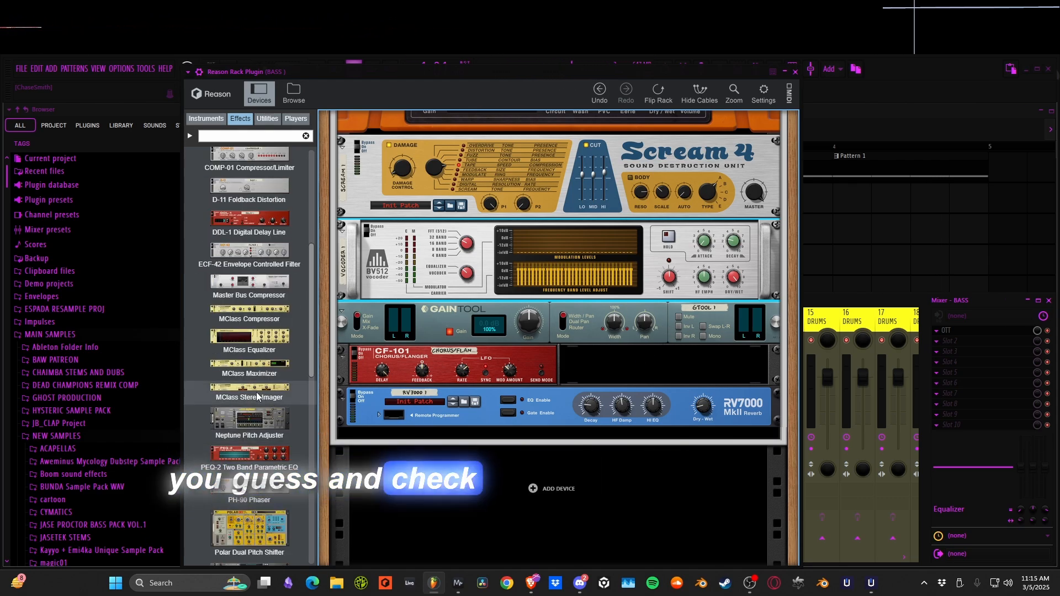
pyautogui.moveTo(257, 397); pyautogui.dragTo(537, 445)
pyautogui.click(606, 96)
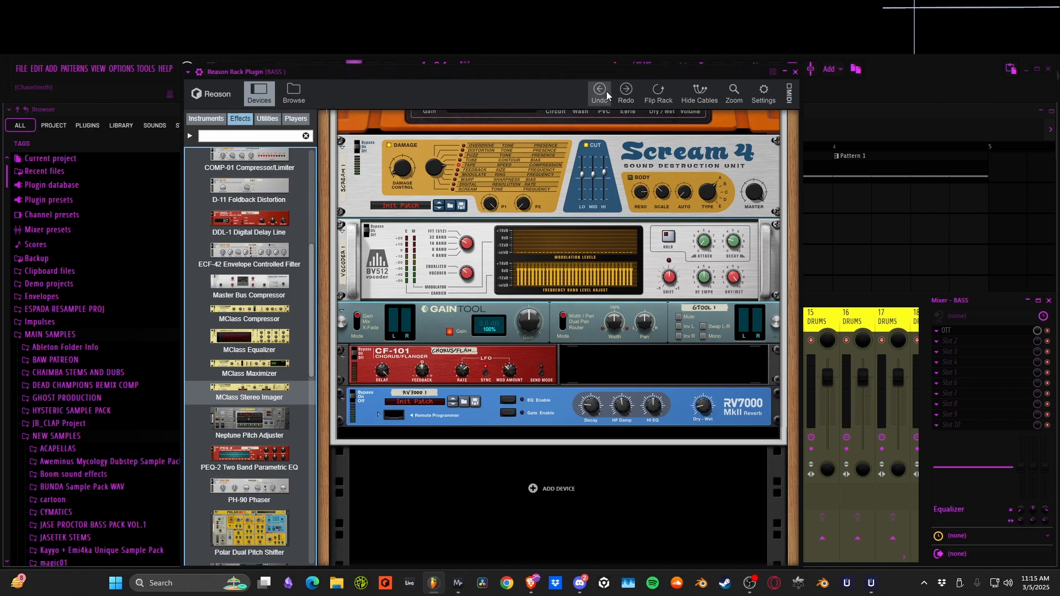
pyautogui.moveTo(240, 386); pyautogui.dragTo(530, 442)
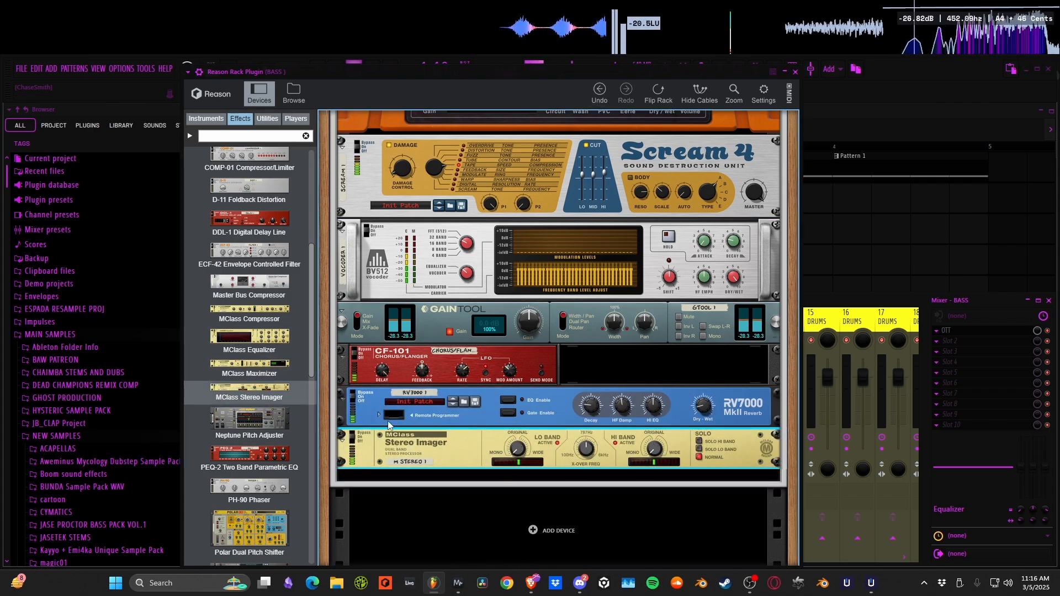
# Add a UN-16 Unison below the MClass Stereo Imager
pyautogui.scroll(-2, 226, 396)
pyautogui.scroll(-3, 225, 396)
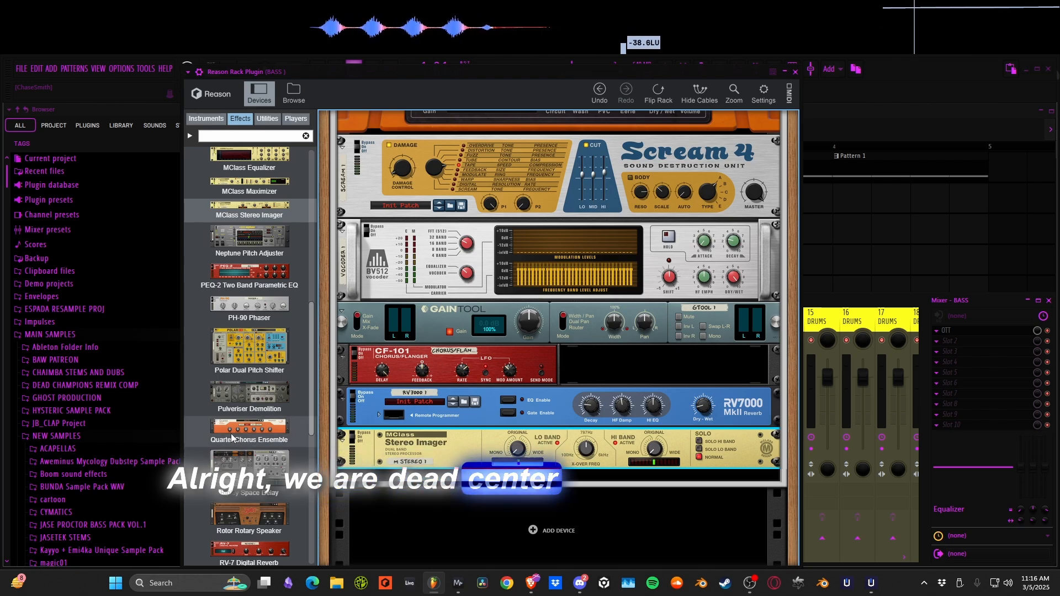
pyautogui.moveTo(230, 434); pyautogui.dragTo(256, 438)
pyautogui.scroll(-11, 256, 440)
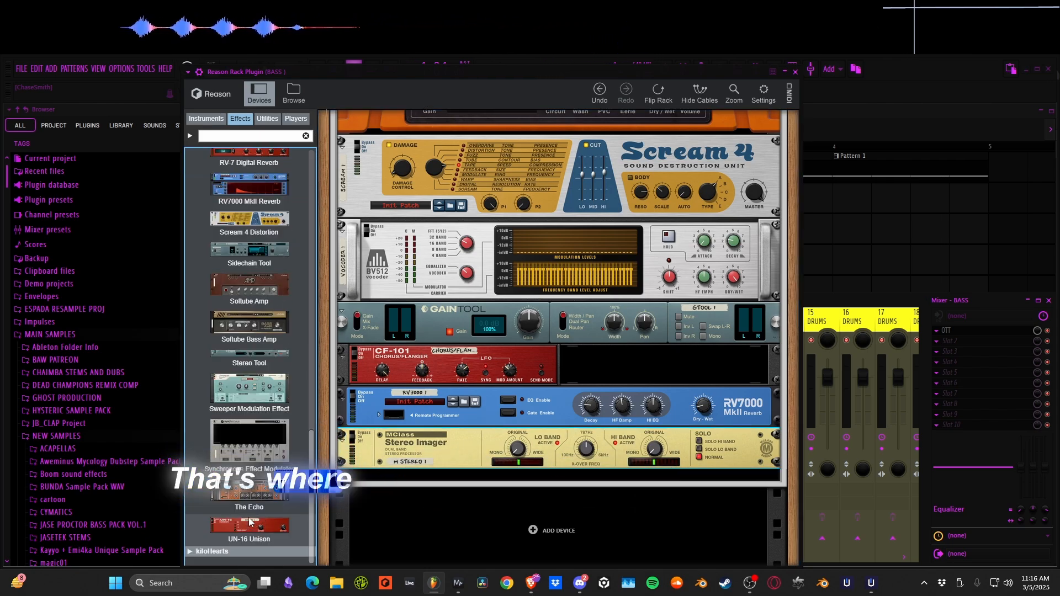
pyautogui.moveTo(252, 527); pyautogui.dragTo(493, 484)
pyautogui.scroll(-2, 495, 483)
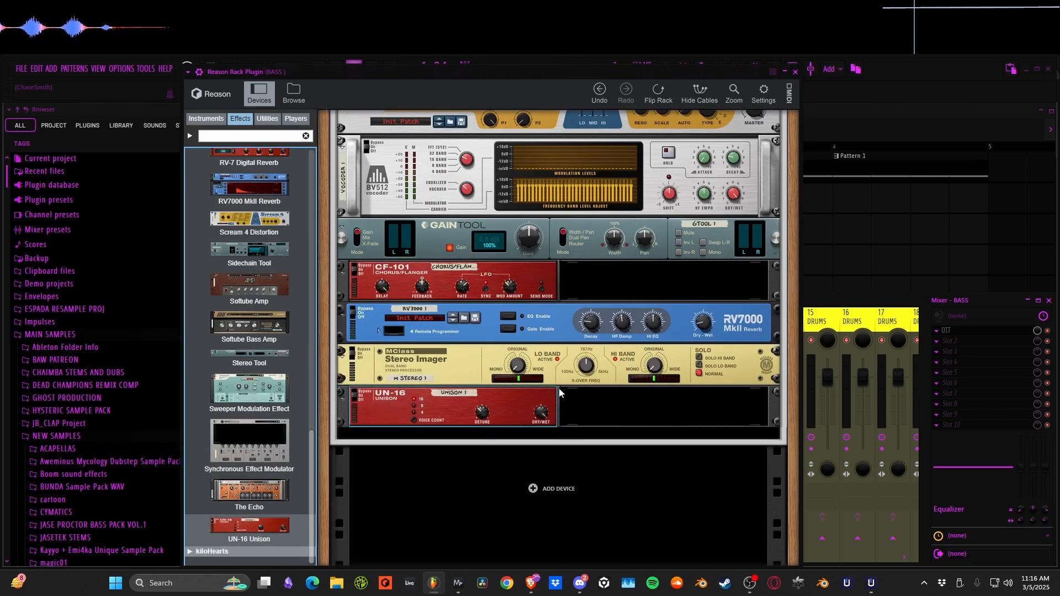
# Lower the UN-16's dry/wet to about 0.10 during playback and add The Echo below it
pyautogui.click(540, 420)
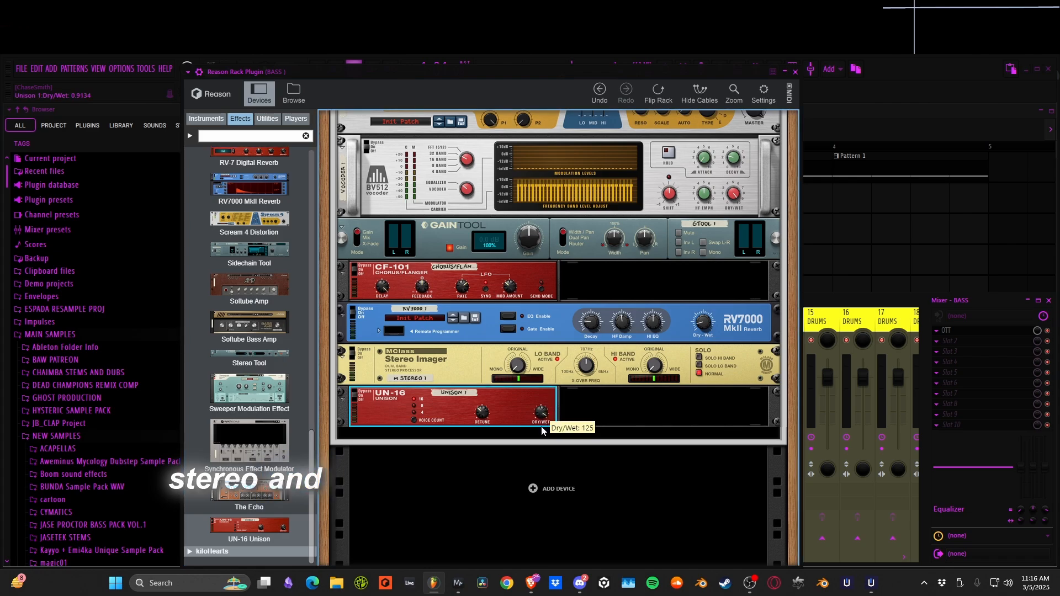
pyautogui.moveTo(520, 535); pyautogui.dragTo(540, 425)
pyautogui.press('space')
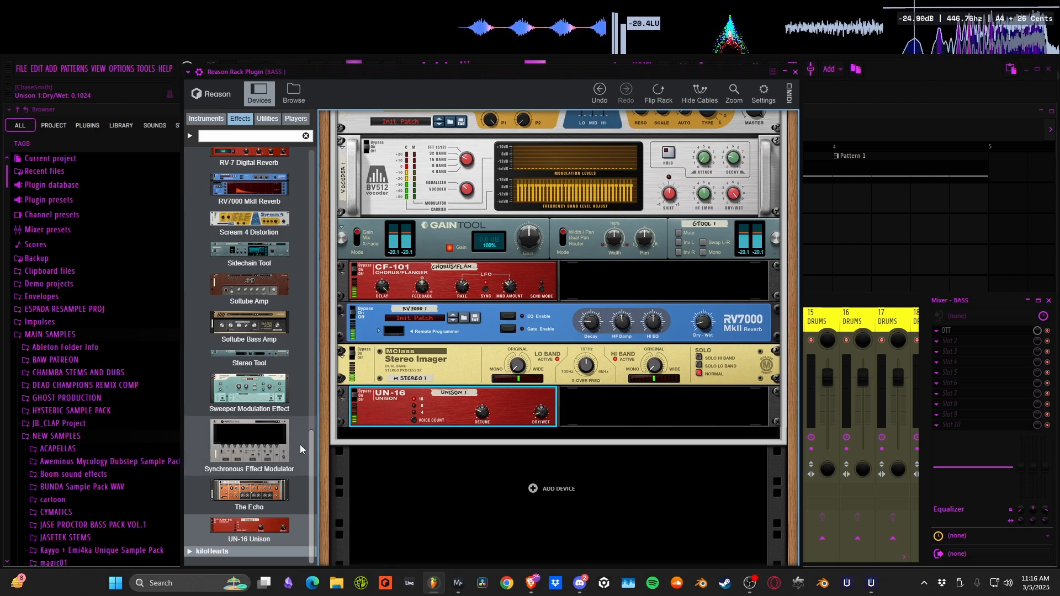
pyautogui.moveTo(249, 491); pyautogui.dragTo(626, 443)
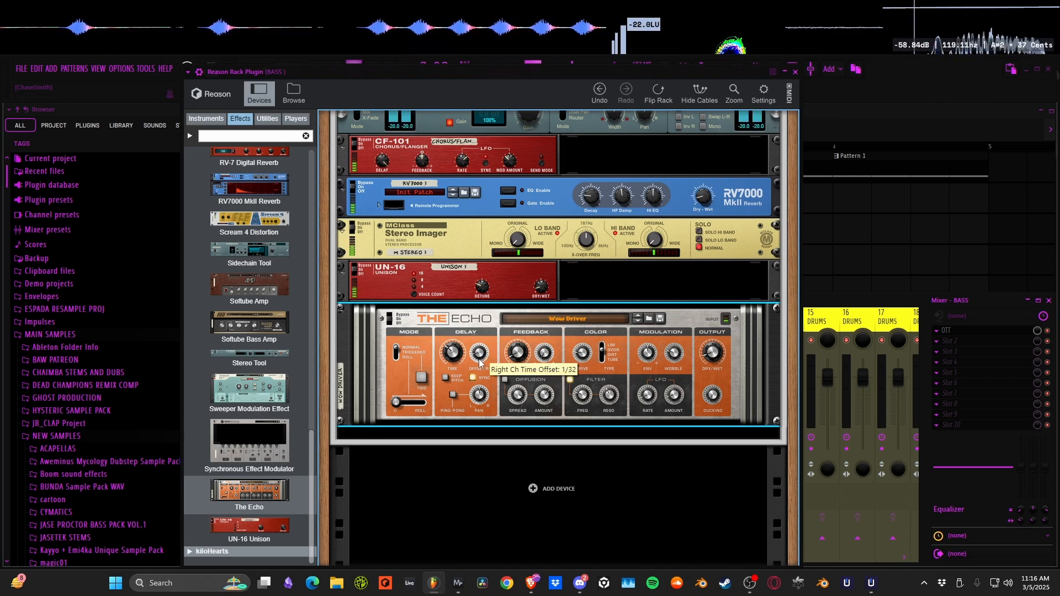
# Close the rack, open OTT on the BASS track and set in gain to -5.4 dB, out gain to 11.4 dB and time to 334%
pyautogui.click(795, 72)
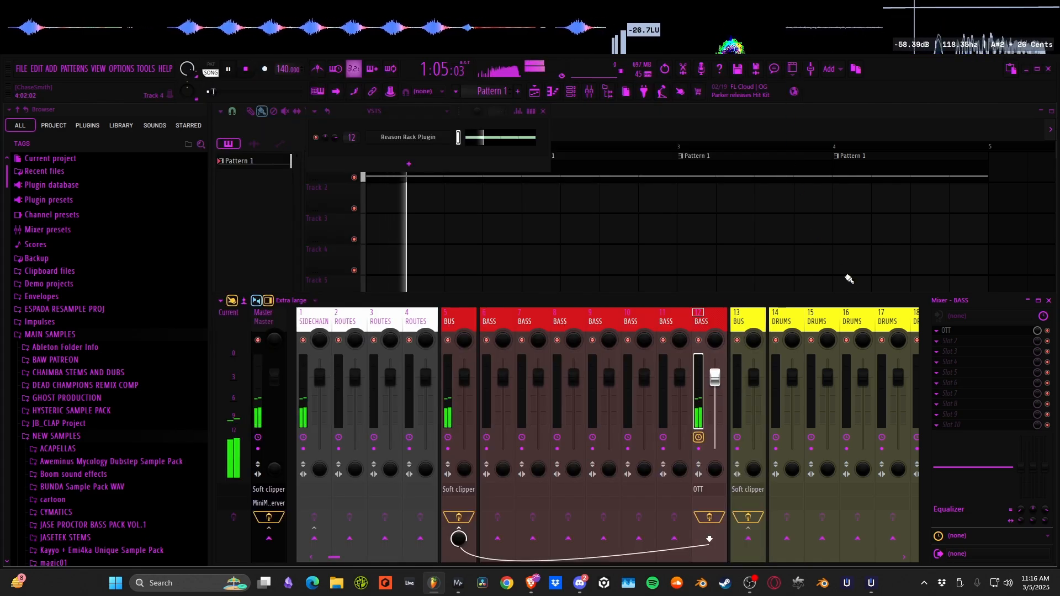
pyautogui.click(958, 331)
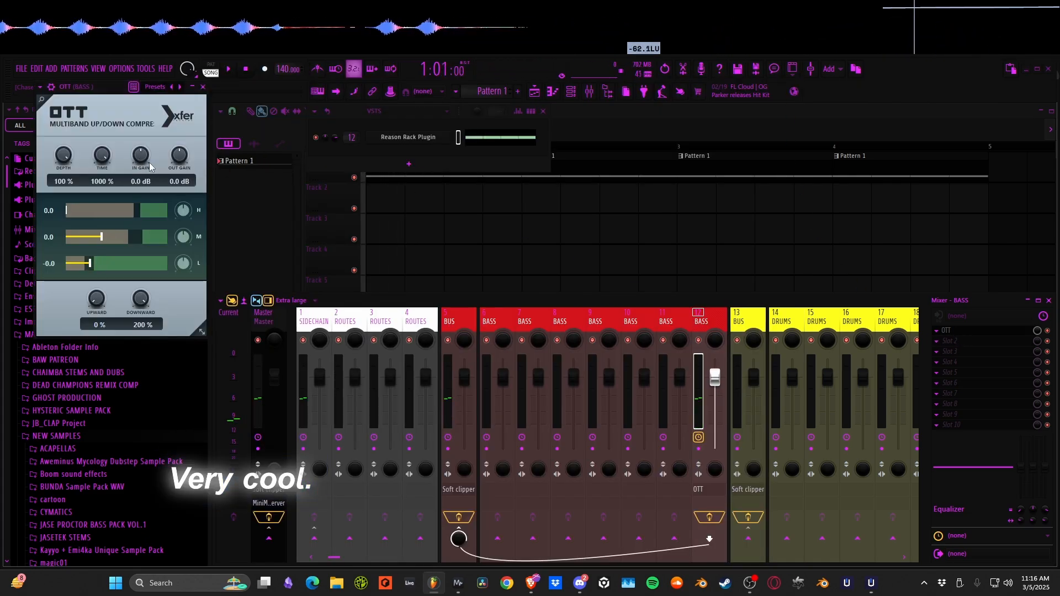
pyautogui.press('space')
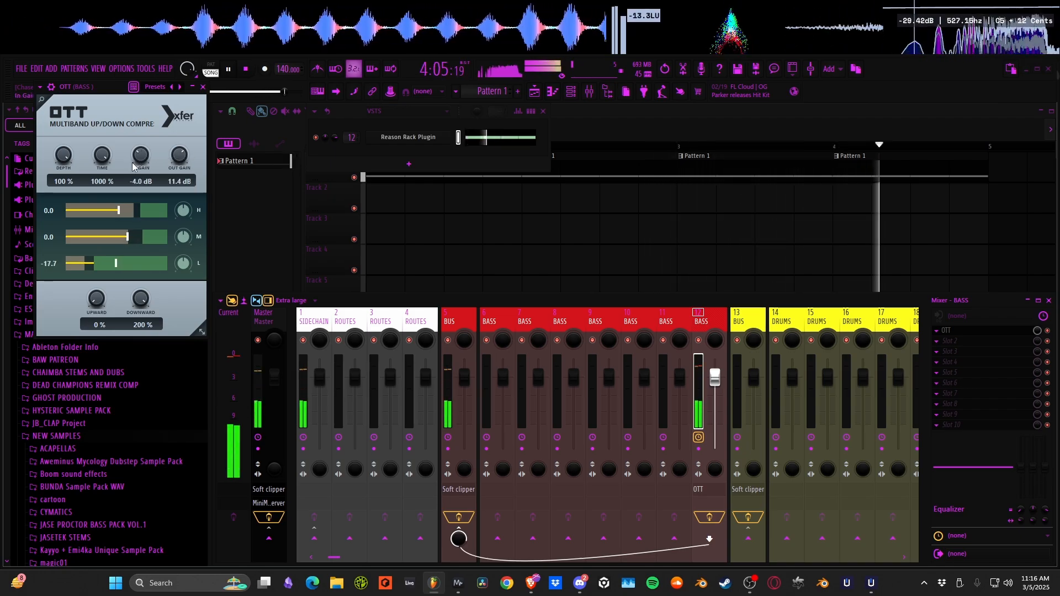
pyautogui.moveTo(132, 163); pyautogui.dragTo(104, 190)
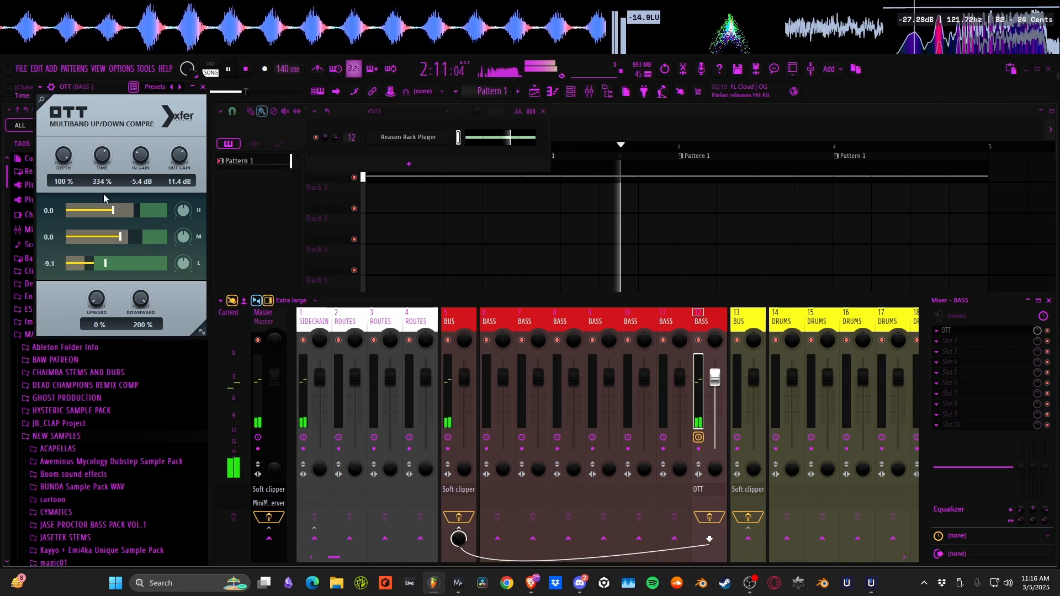
# Try OTT's upward compression at 30%, return it to 0% with the time at 1000%, and close OTT
pyautogui.moveTo(97, 300); pyautogui.dragTo(94, 277)
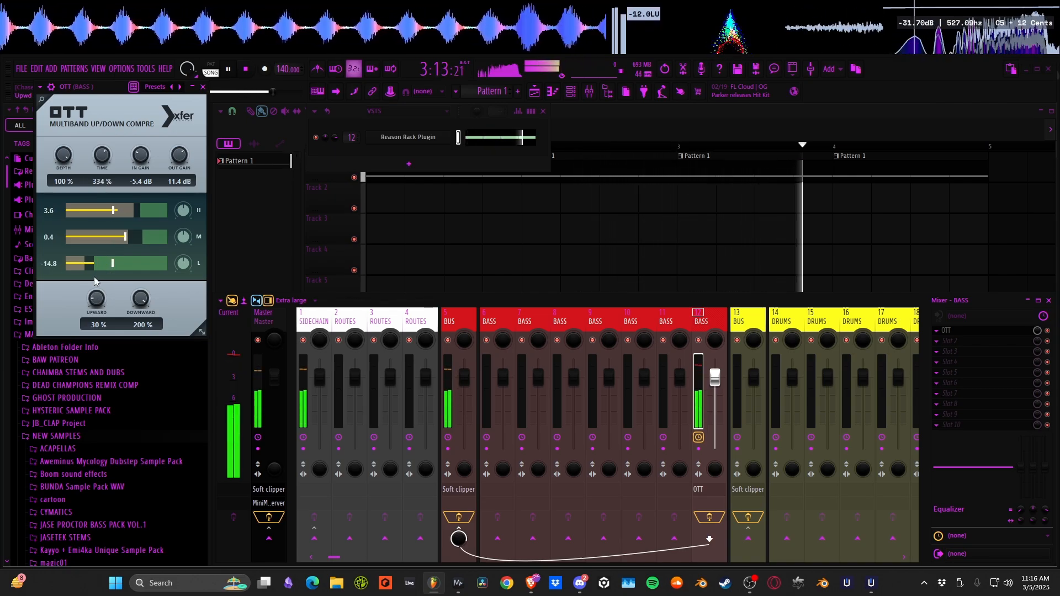
pyautogui.moveTo(103, 158); pyautogui.dragTo(103, 145)
pyautogui.moveTo(95, 299); pyautogui.dragTo(90, 350)
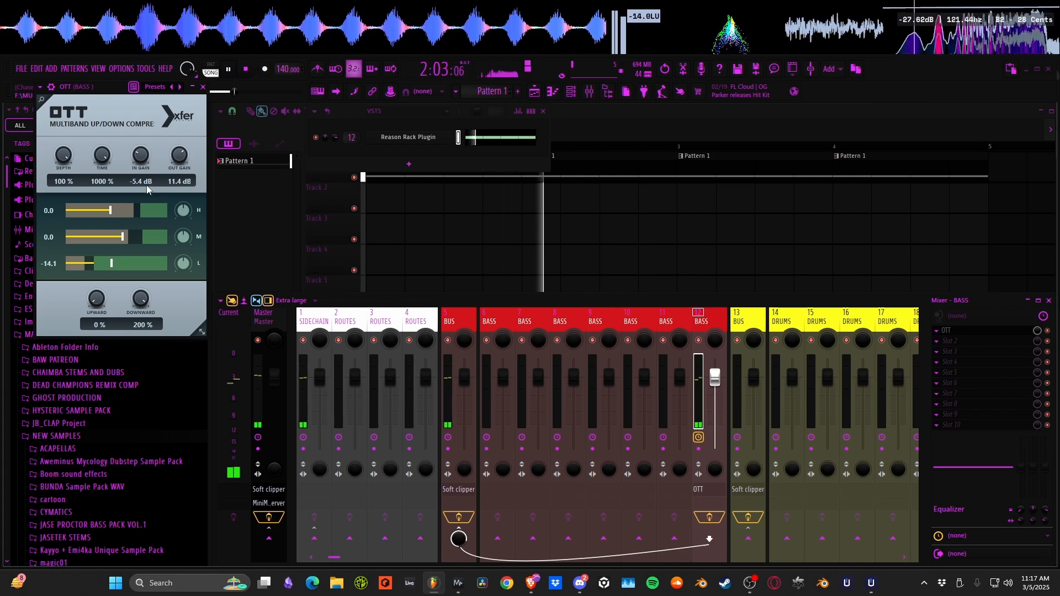
pyautogui.press('space')
pyautogui.click(202, 86)
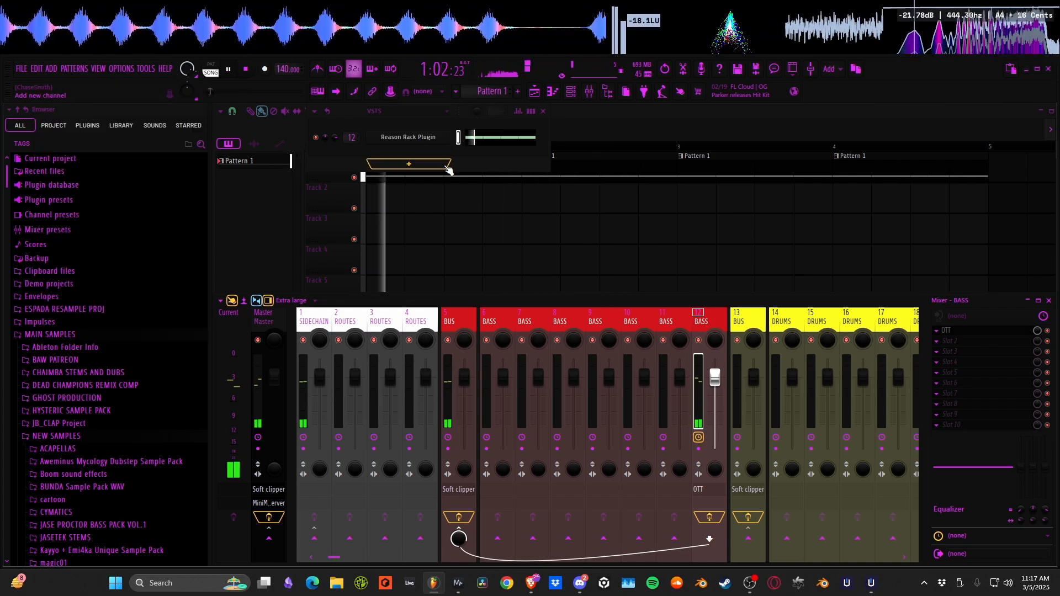
# Stop playback, reopen the rack, add a Stereo Tool below The Echo and adjust its widening
pyautogui.press('space')
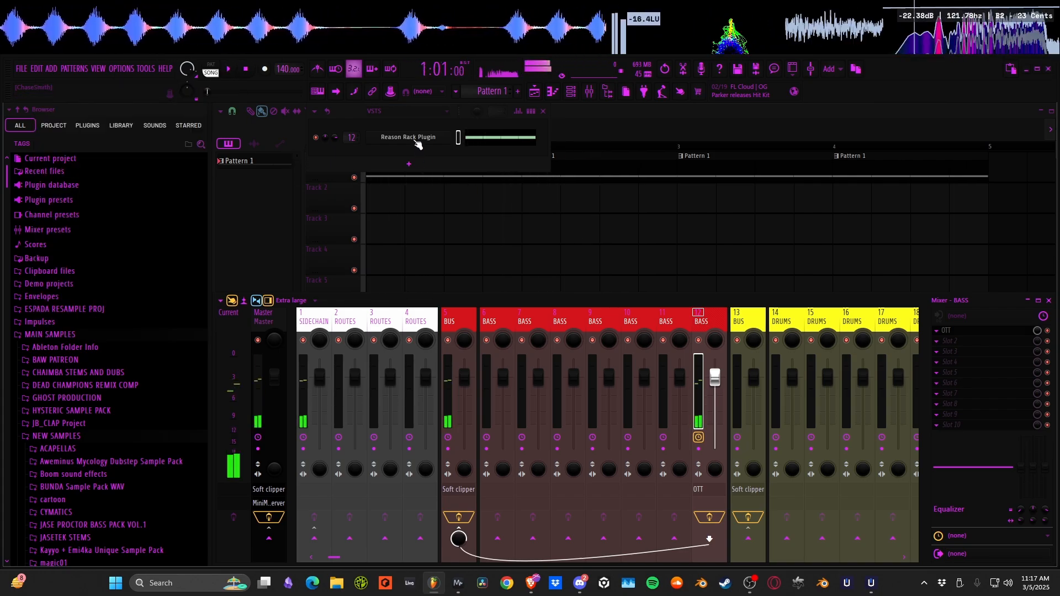
pyautogui.click(415, 138)
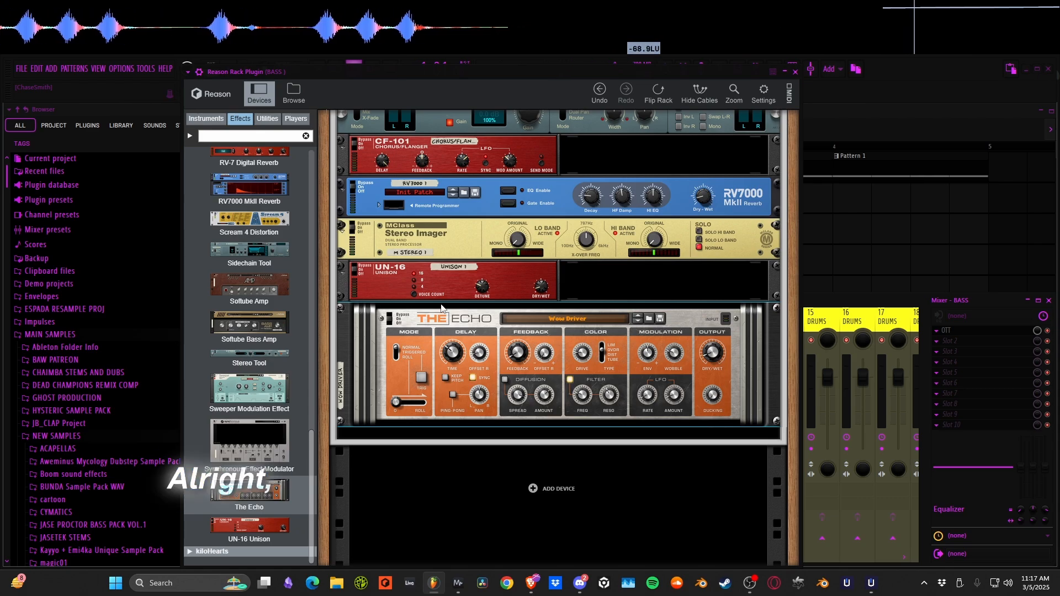
pyautogui.moveTo(249, 358); pyautogui.dragTo(512, 445)
pyautogui.moveTo(560, 406); pyautogui.dragTo(543, 459)
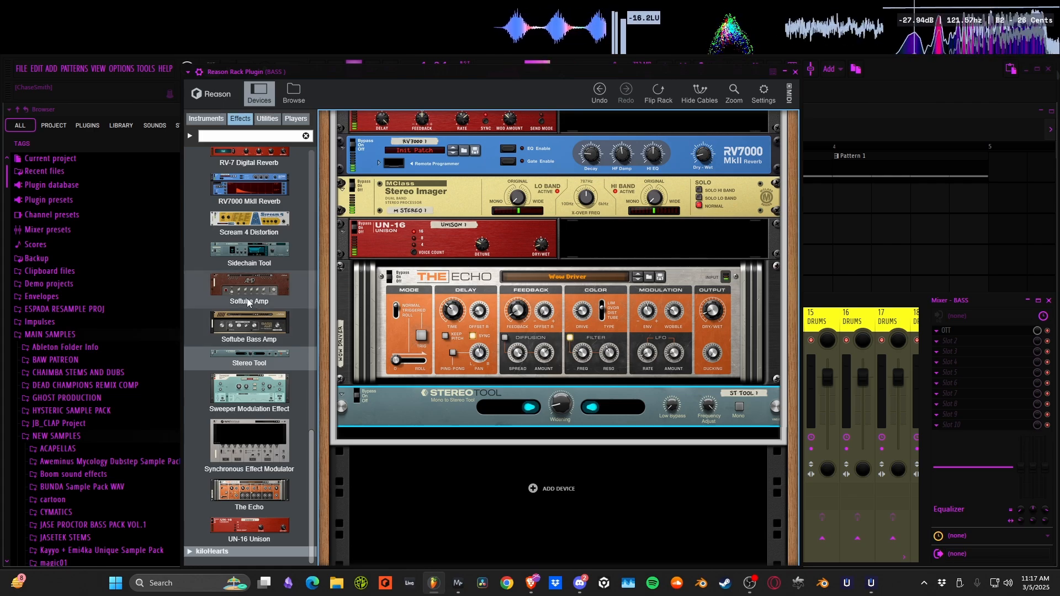
# Add a Sweeper Modulation Effect between the RV7000 MkII and the MClass Stereo Imager
pyautogui.scroll(3, 251, 262)
pyautogui.scroll(10, 252, 262)
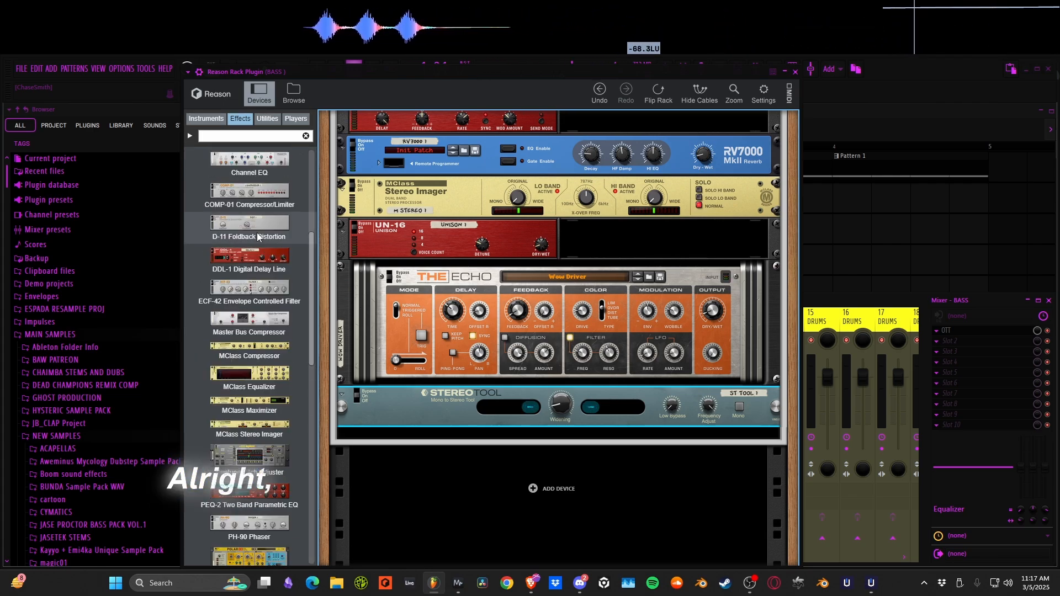
pyautogui.scroll(-12, 258, 248)
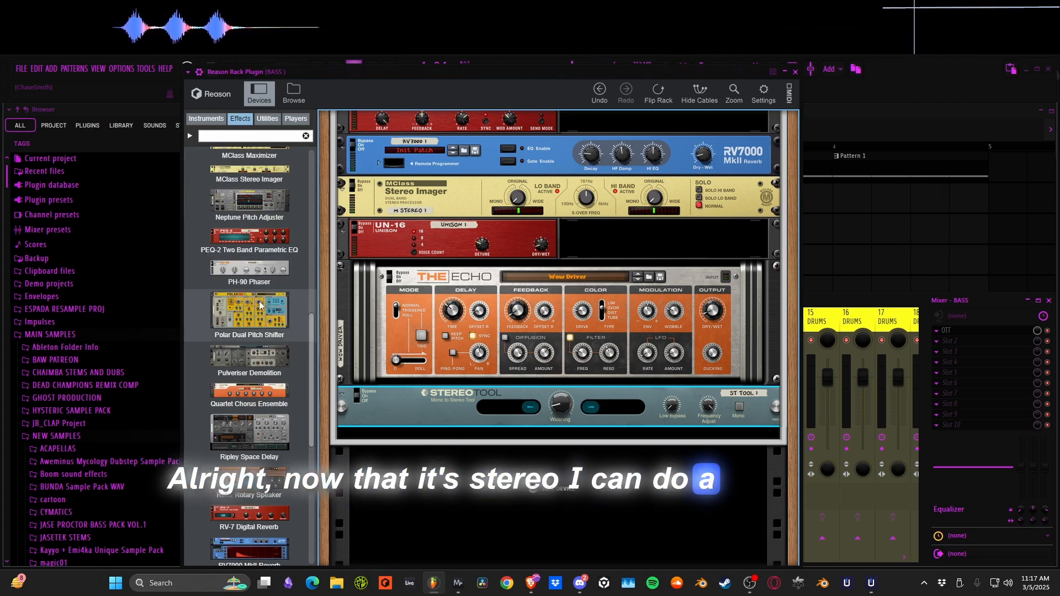
pyautogui.scroll(-1, 259, 318)
pyautogui.scroll(2, 424, 416)
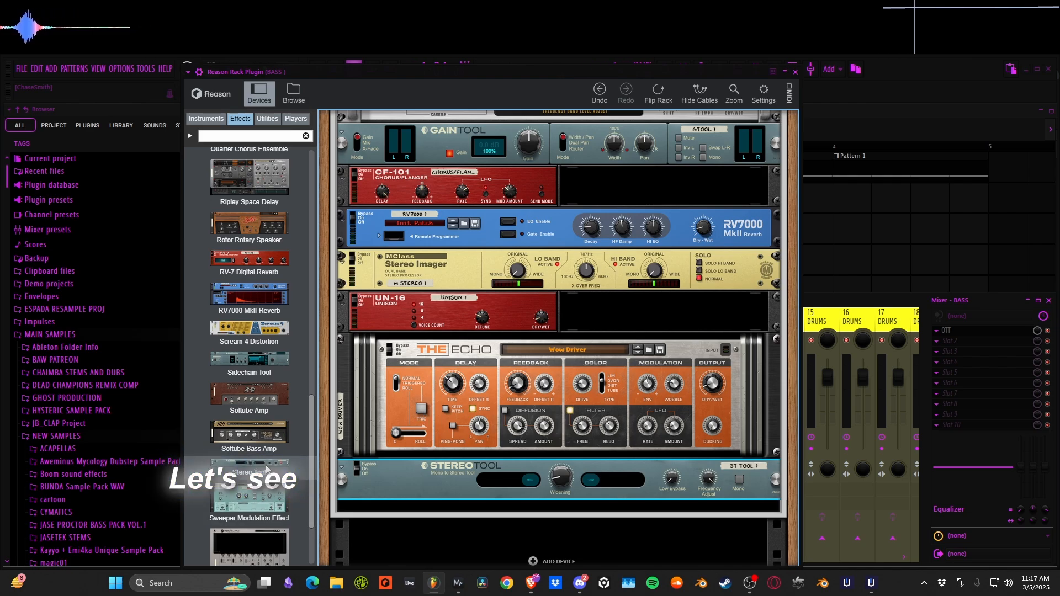
pyautogui.scroll(1, 555, 309)
pyautogui.moveTo(230, 507); pyautogui.dragTo(527, 294)
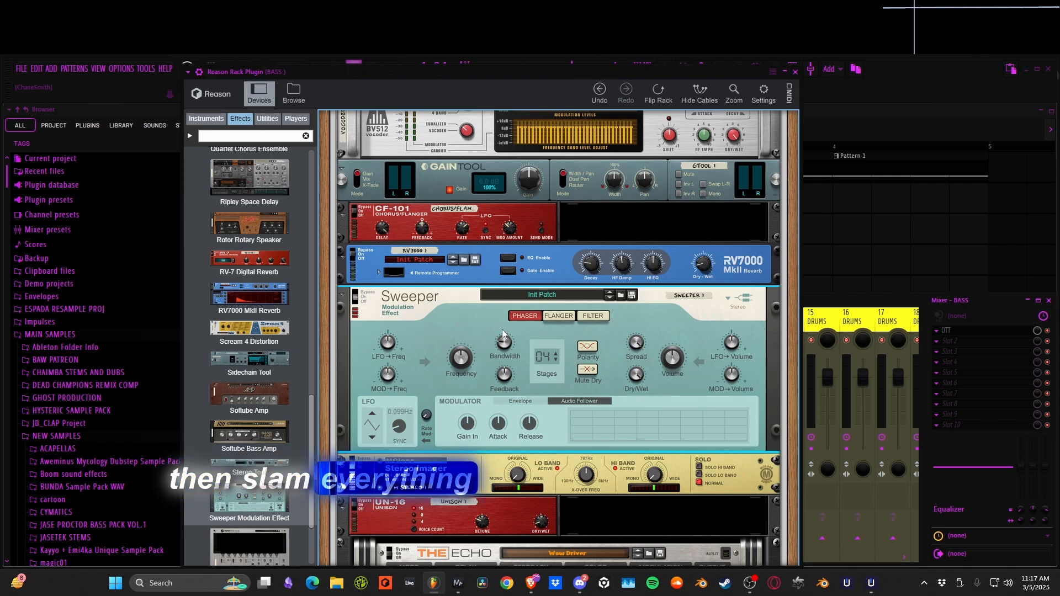
# Switch the Sweeper to Flanger mode, adjust its frequency and feedback during playback, and review the device chain
pyautogui.click(559, 316)
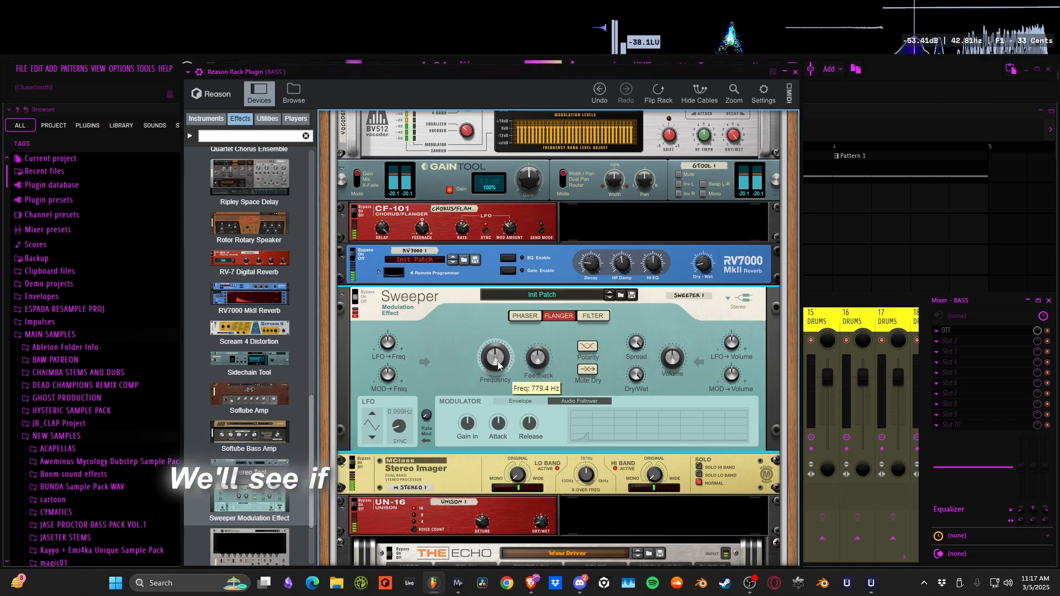
pyautogui.moveTo(498, 365); pyautogui.dragTo(484, 386)
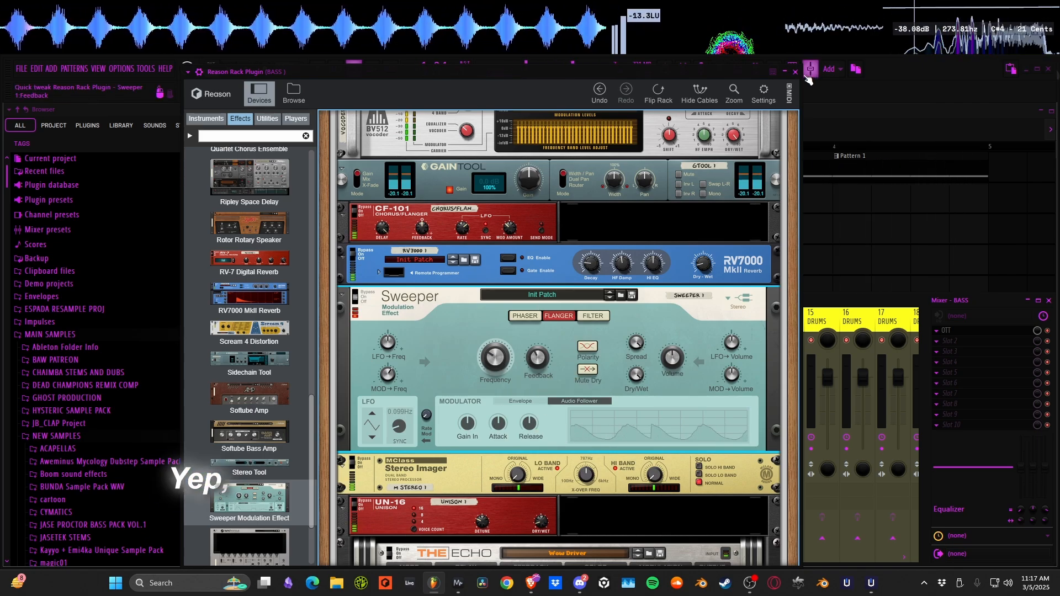
pyautogui.scroll(10, 654, 387)
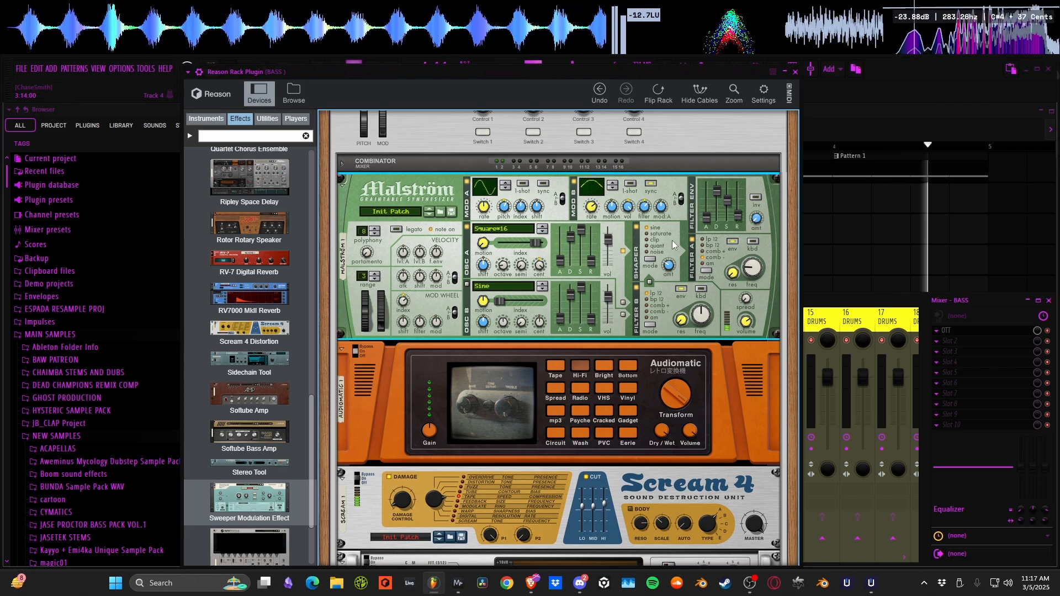
pyautogui.scroll(-15, 671, 240)
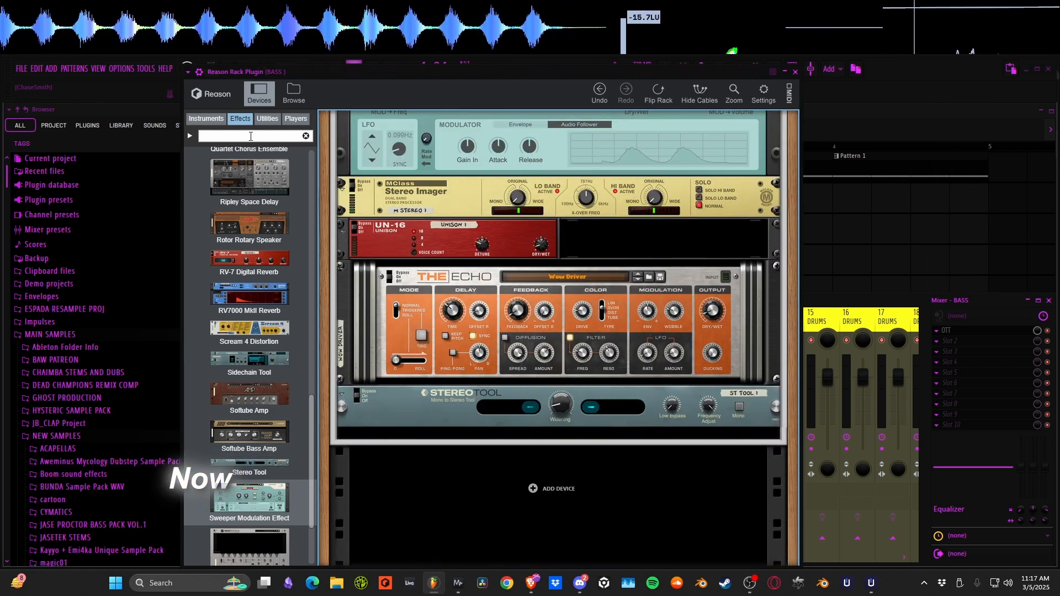
# Collapse the Reason Studios effects and look through the kiloHearts effects for a disperser
pyautogui.scroll(15, 214, 154)
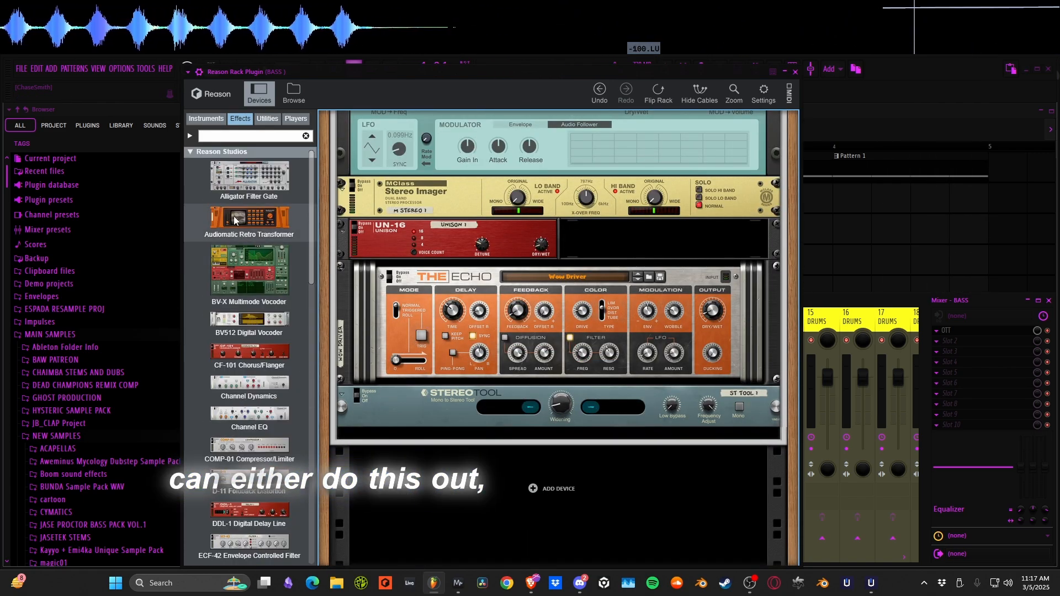
pyautogui.click(211, 153)
pyautogui.click(212, 163)
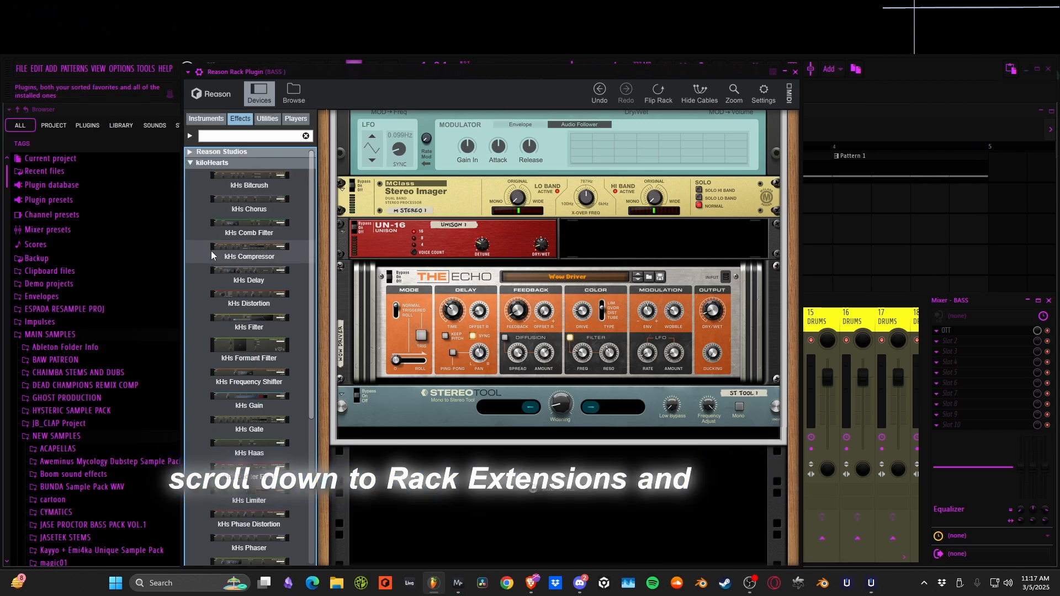
pyautogui.scroll(-5, 228, 302)
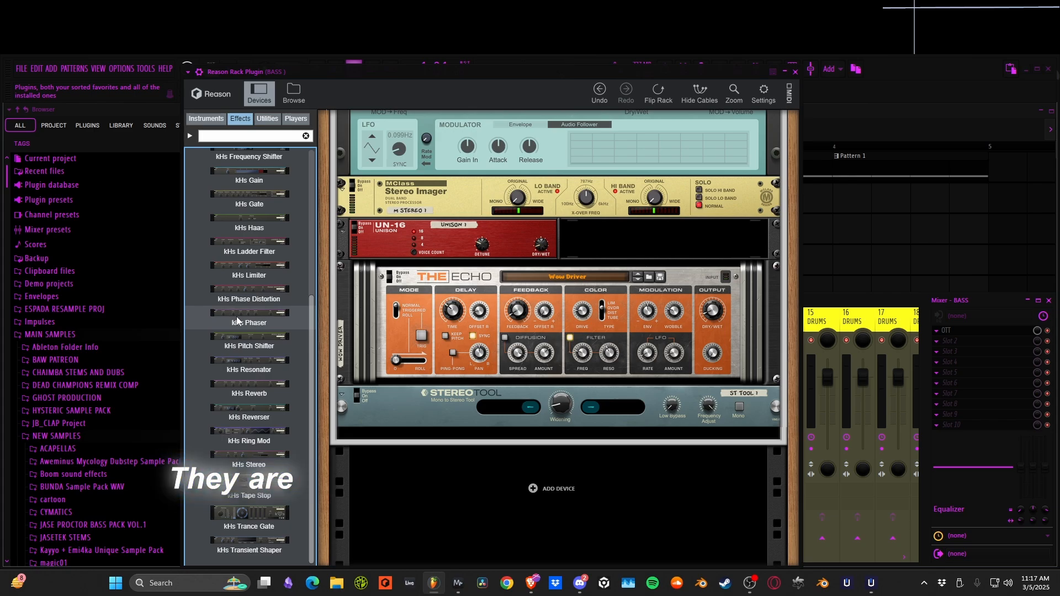
pyautogui.scroll(5, 240, 320)
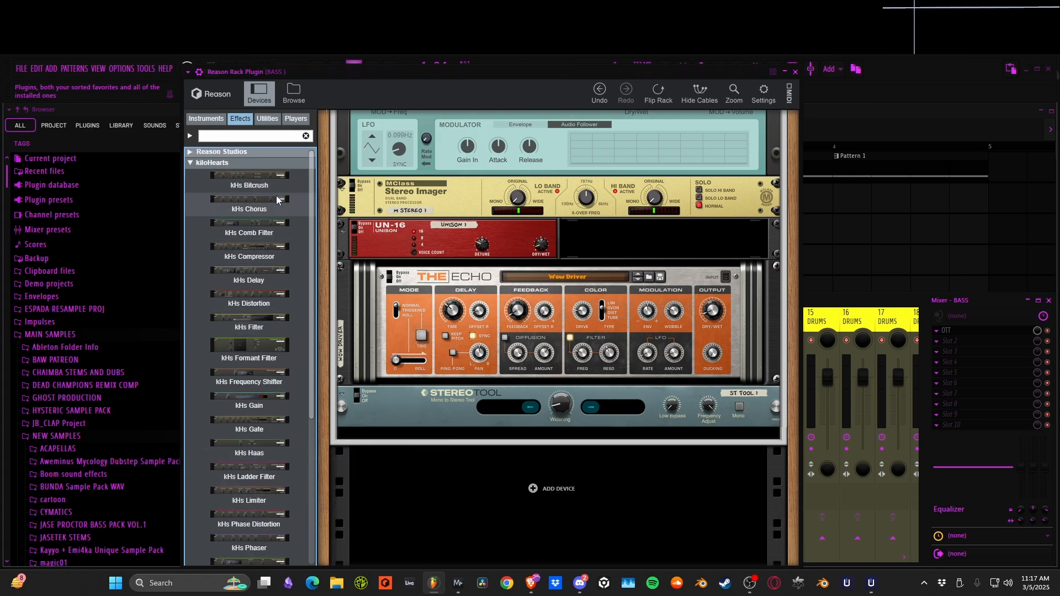
pyautogui.scroll(-6, 281, 497)
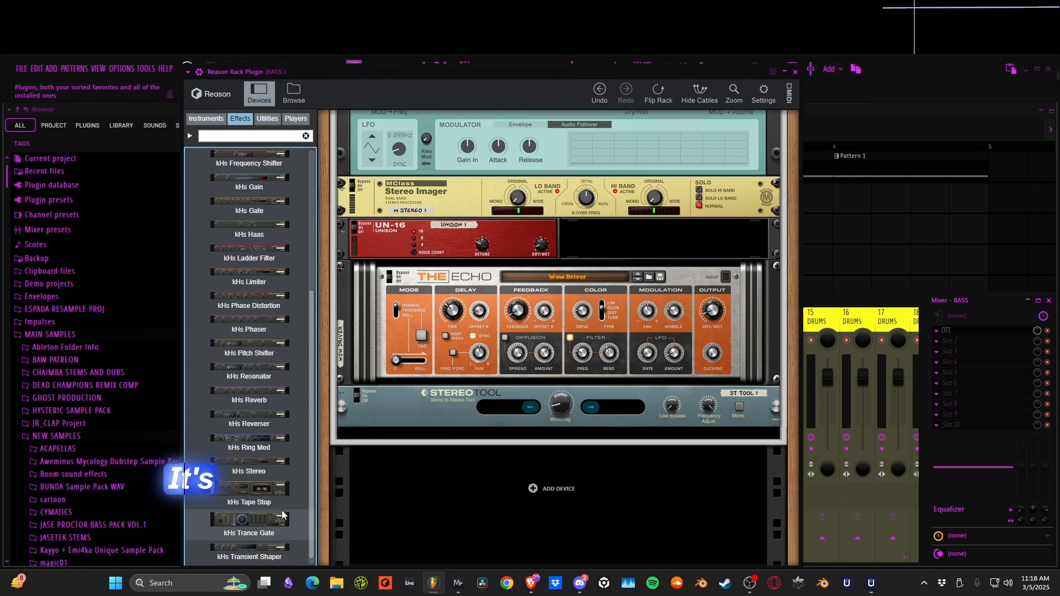
pyautogui.scroll(6, 281, 503)
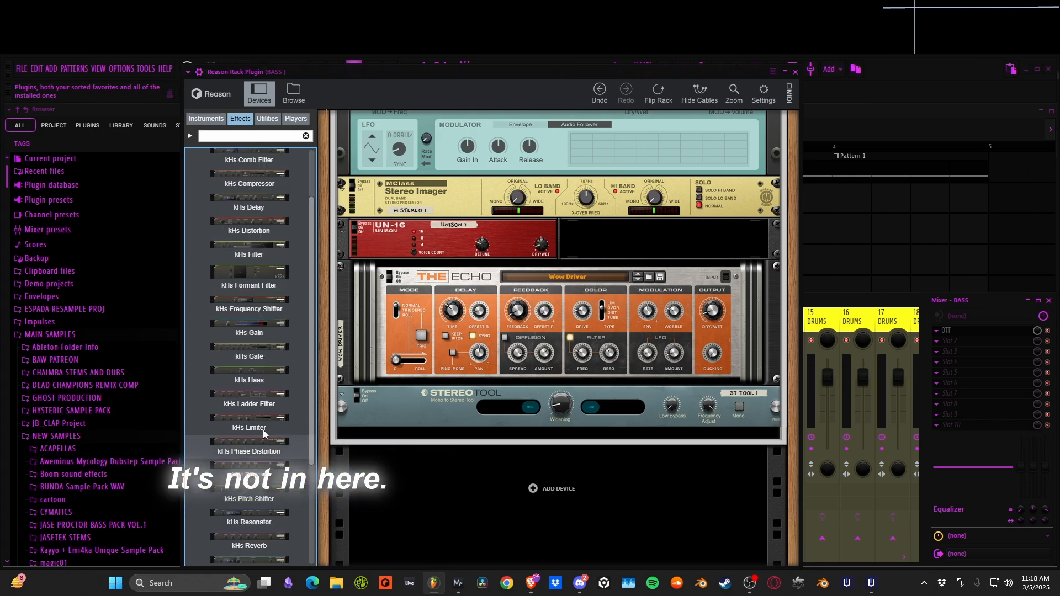
# Load Disperser in the second effect slot of the BASS mixer track and audition its frequency during playback
pyautogui.click(795, 72)
pyautogui.click(982, 341)
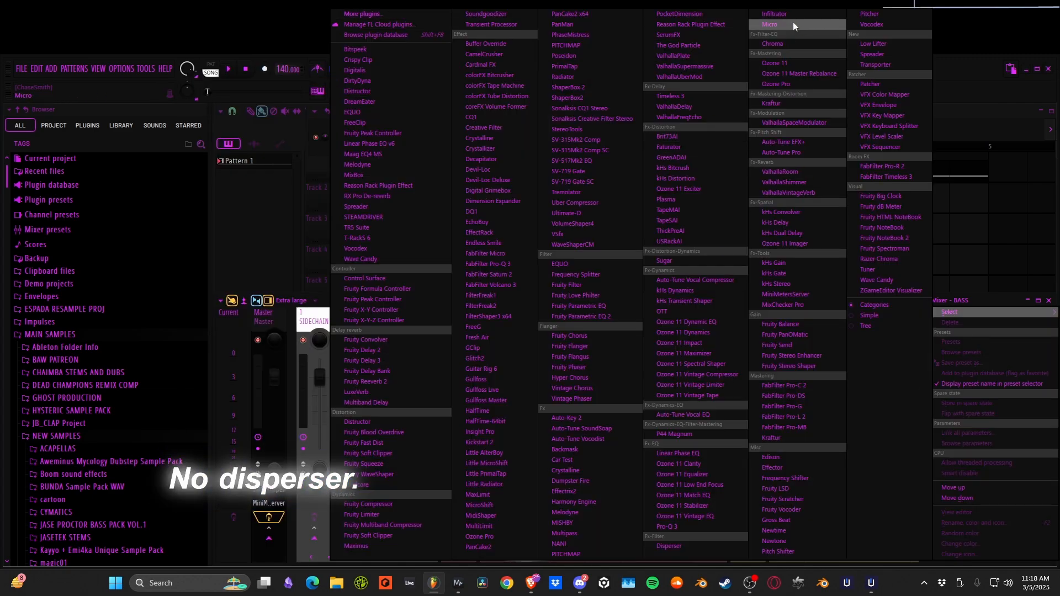
pyautogui.click(669, 546)
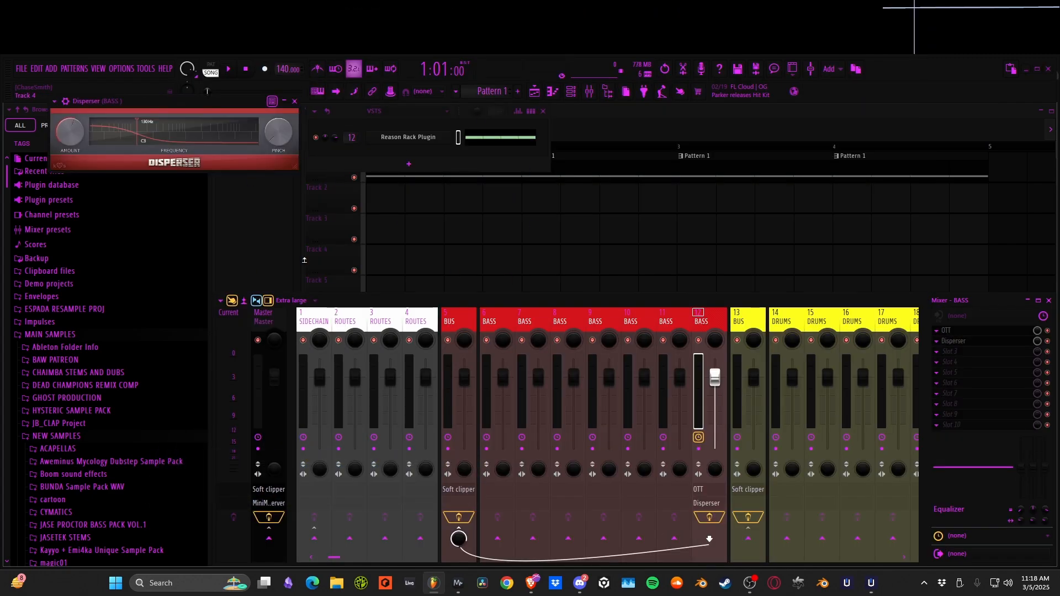
pyautogui.moveTo(148, 102); pyautogui.dragTo(507, 157)
pyautogui.press('space')
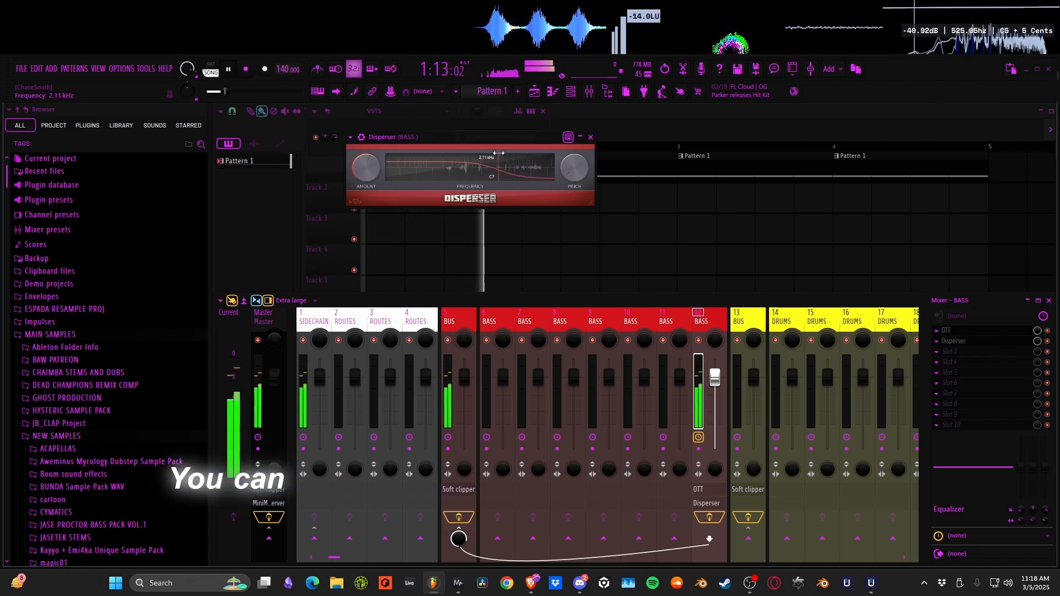
# Stop playback and remove Disperser from the BASS mixer track
pyautogui.click(591, 137)
pyautogui.press('space')
pyautogui.click(937, 342)
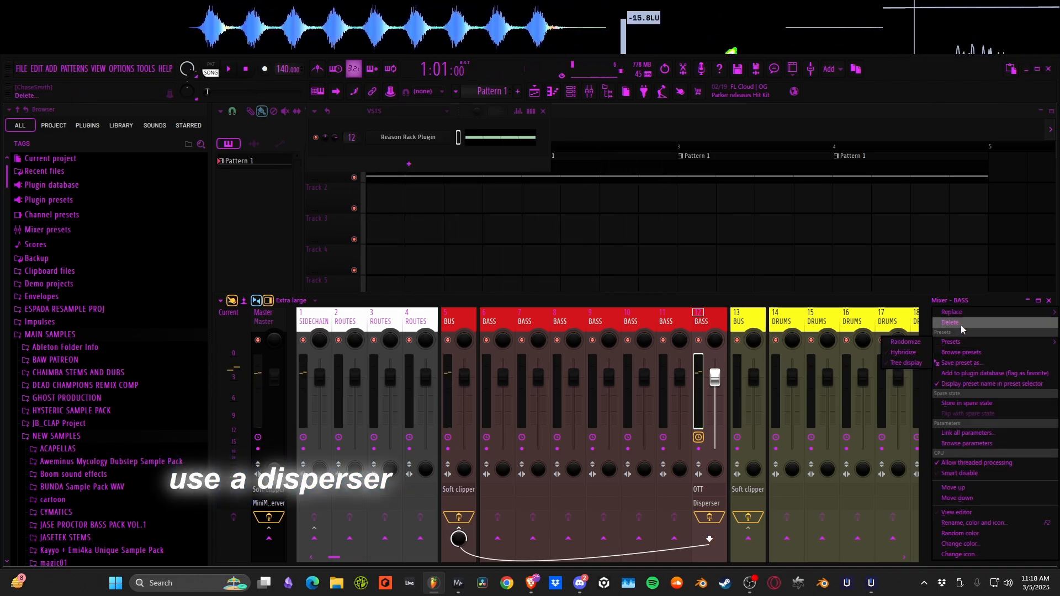
pyautogui.click(965, 337)
# Load Multiband Delay in the second BASS effect slot with the TOP END TEXTURE KRV preset and audition it
pyautogui.click(968, 341)
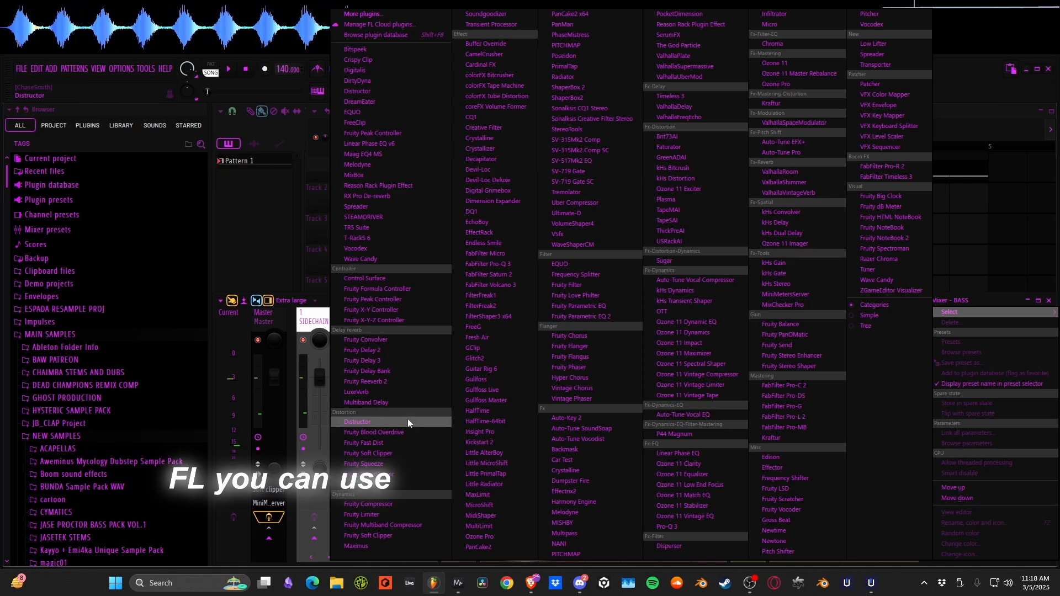
pyautogui.click(391, 404)
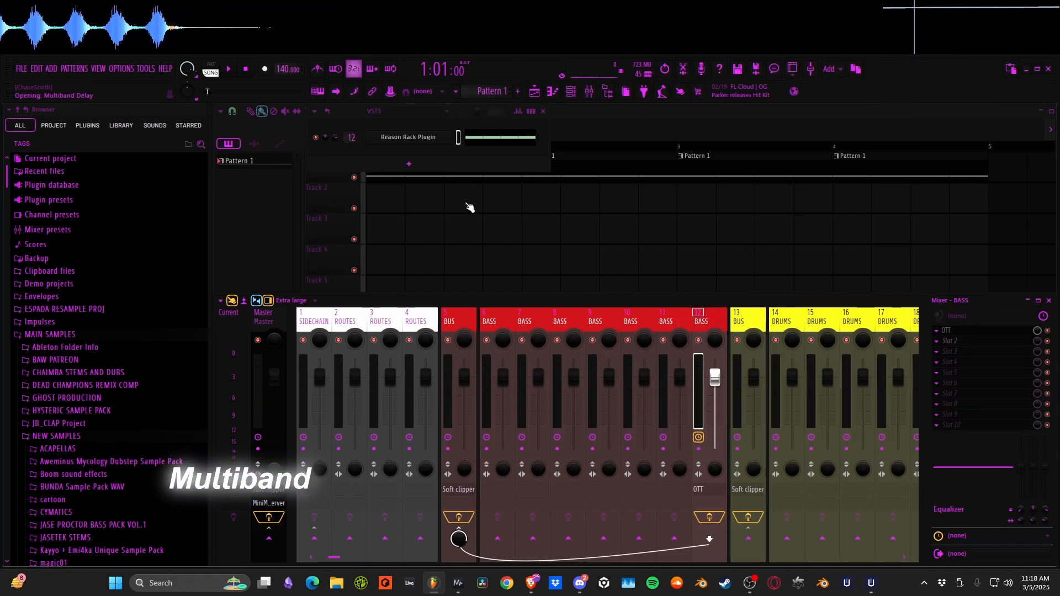
pyautogui.click(592, 138)
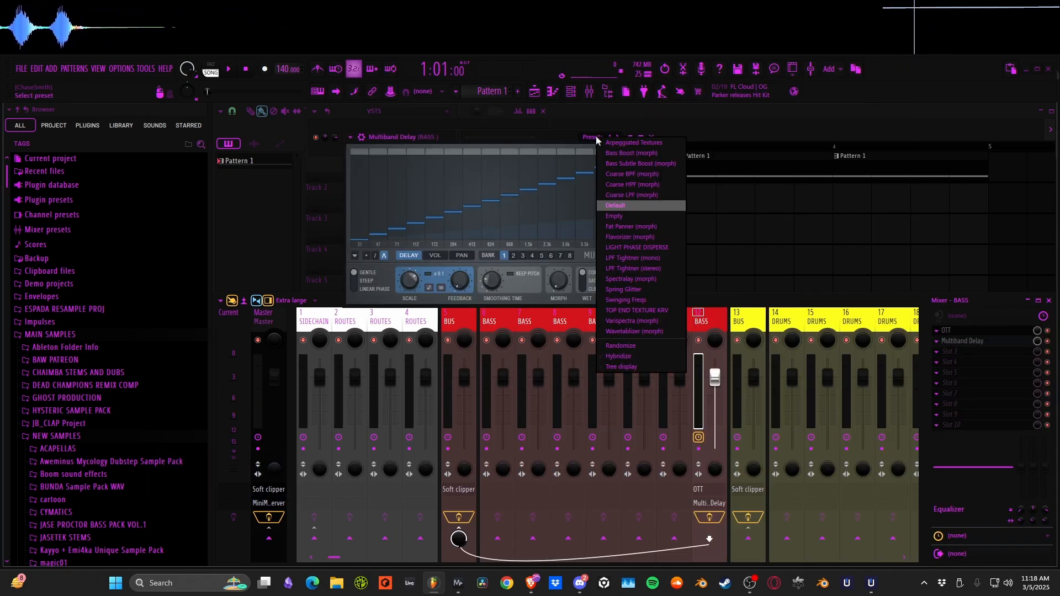
pyautogui.click(637, 310)
pyautogui.moveTo(512, 138); pyautogui.dragTo(497, 267)
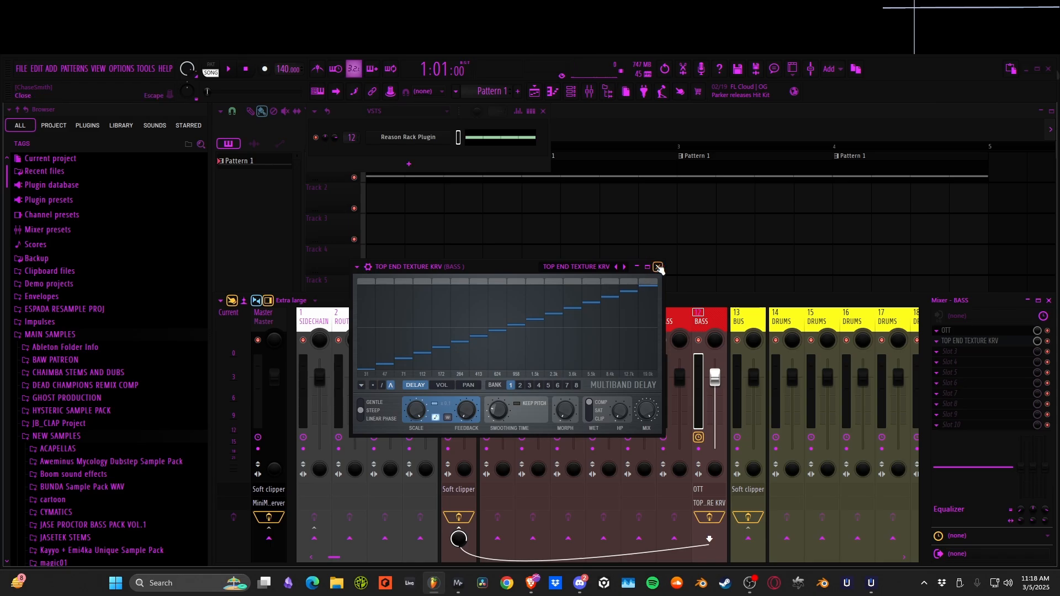
pyautogui.click(658, 267)
pyautogui.press('space')
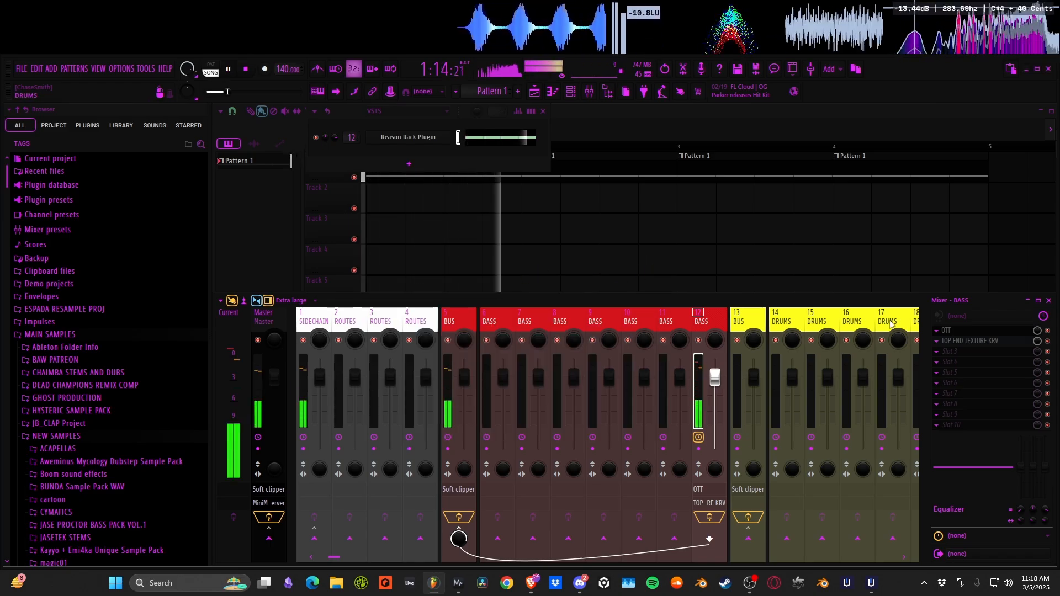
pyautogui.press('space')
pyautogui.click(962, 353)
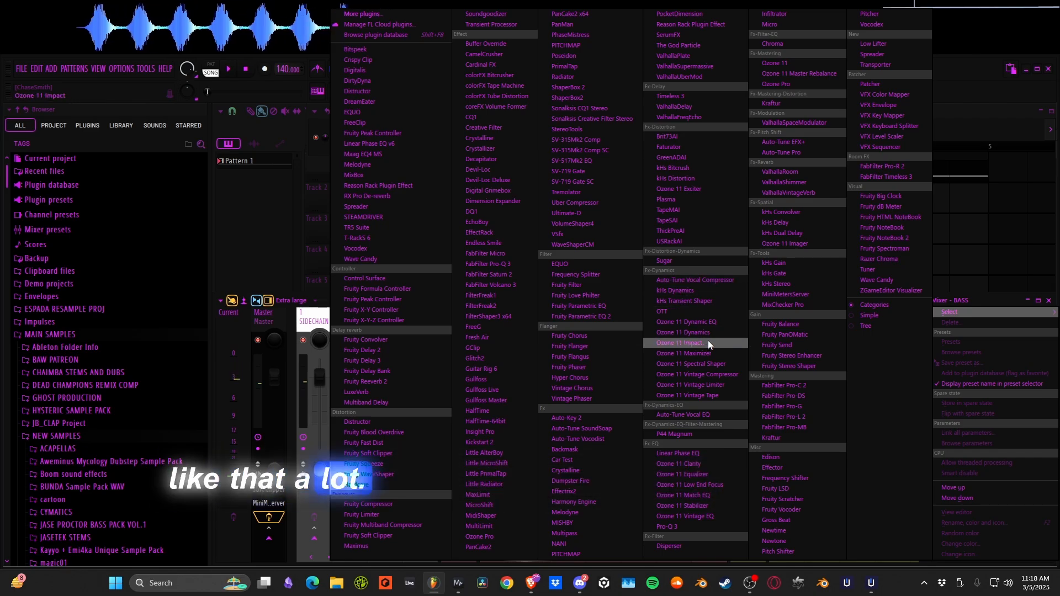
pyautogui.click(256, 177)
pyautogui.press('space')
pyautogui.press('space')
# Reopen the Reason Rack Plugin and create an automation clip for Malström's pitch bend wheel
pyautogui.click(572, 97)
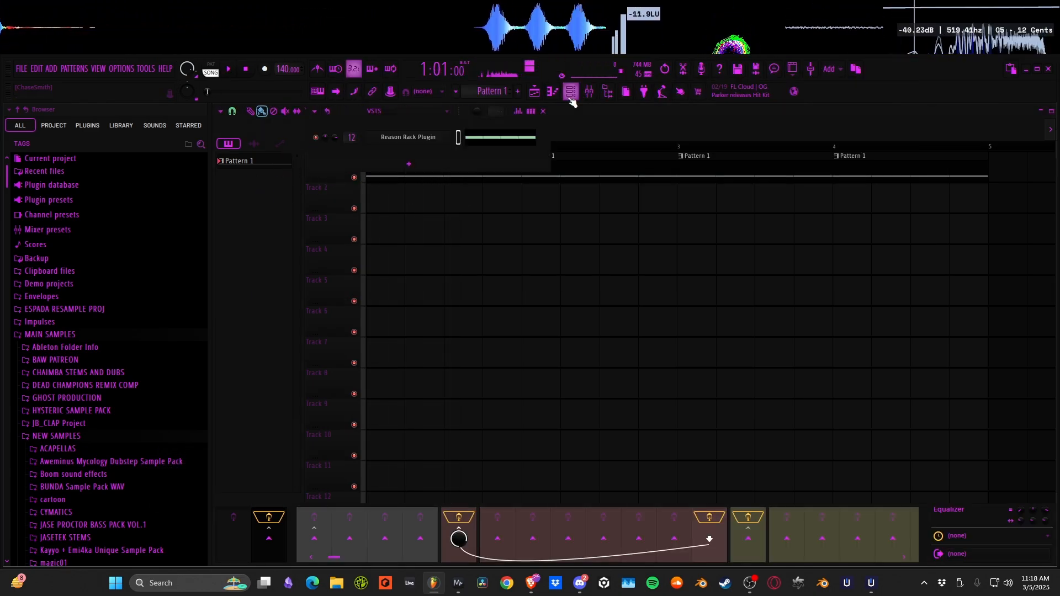
pyautogui.click(408, 137)
pyautogui.scroll(-10, 403, 294)
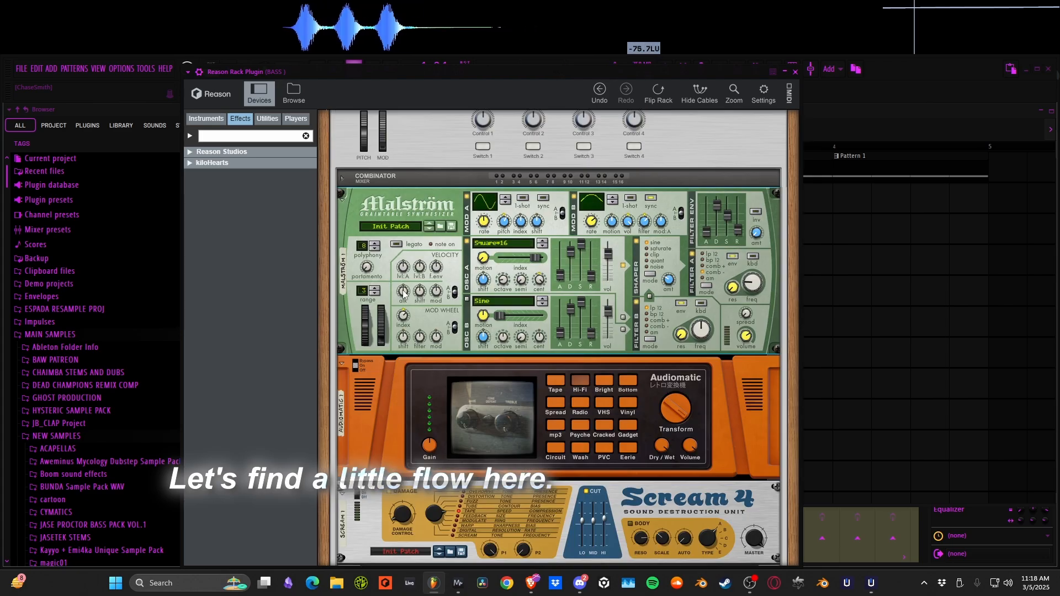
pyautogui.scroll(2, 404, 294)
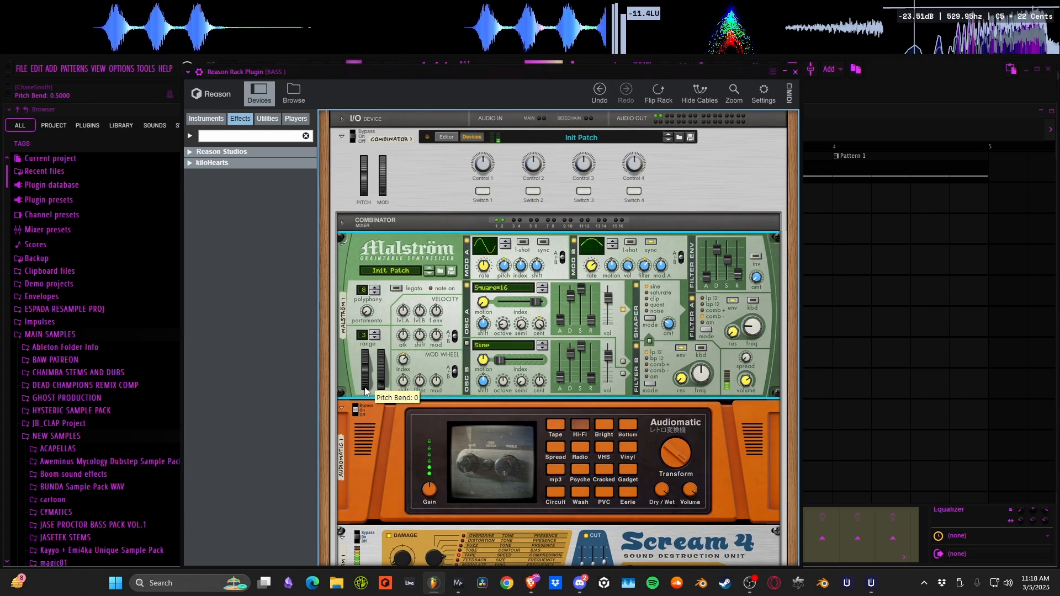
pyautogui.rightClick(371, 374)
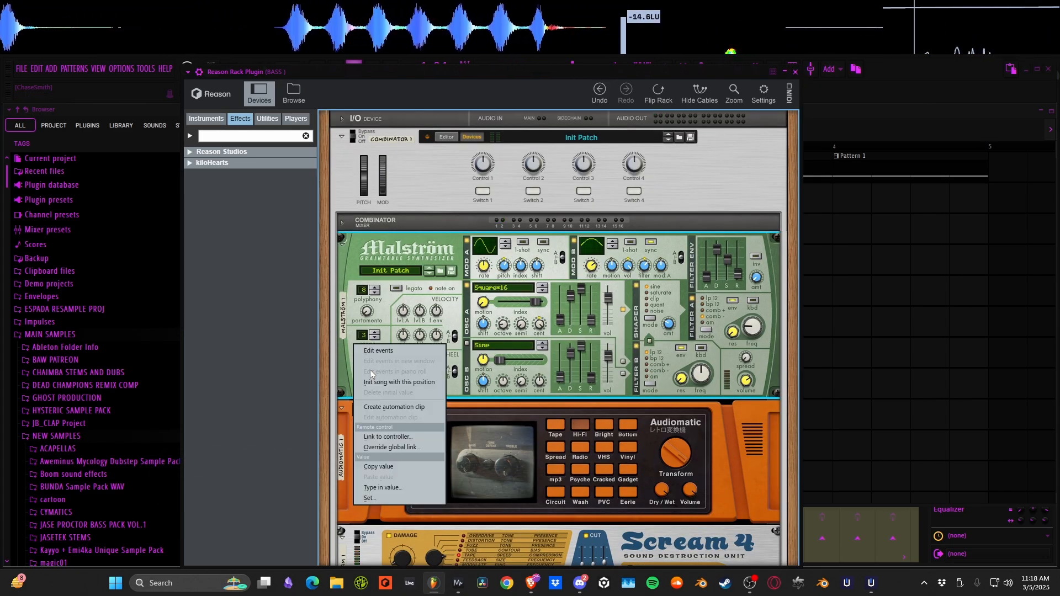
pyautogui.press('Escape')
pyautogui.rightClick(368, 370)
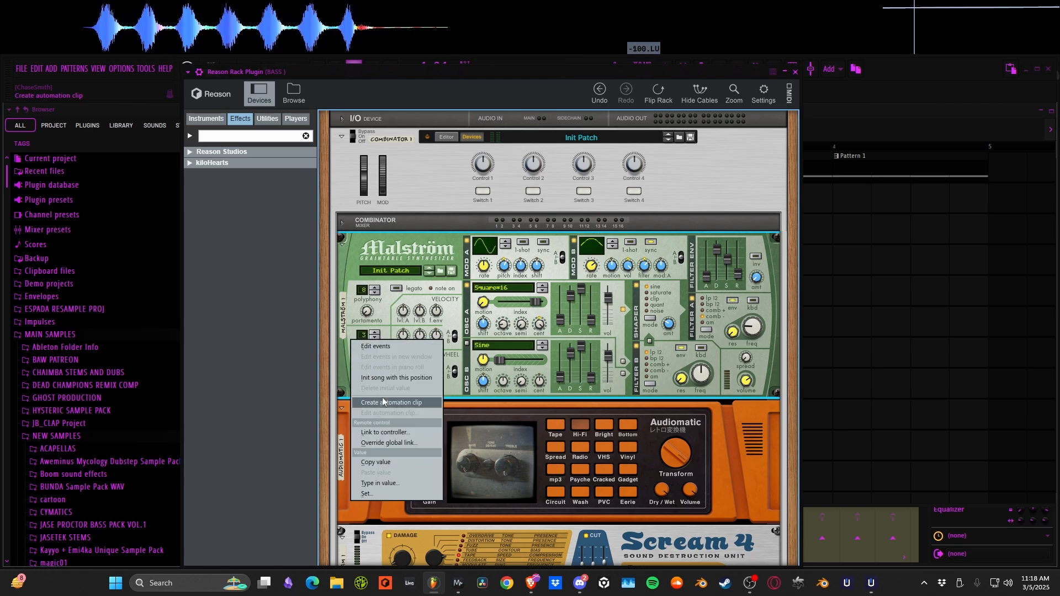
pyautogui.click(384, 401)
# Create an automation clip for Malström's mod wheel and close the rack
pyautogui.rightClick(382, 373)
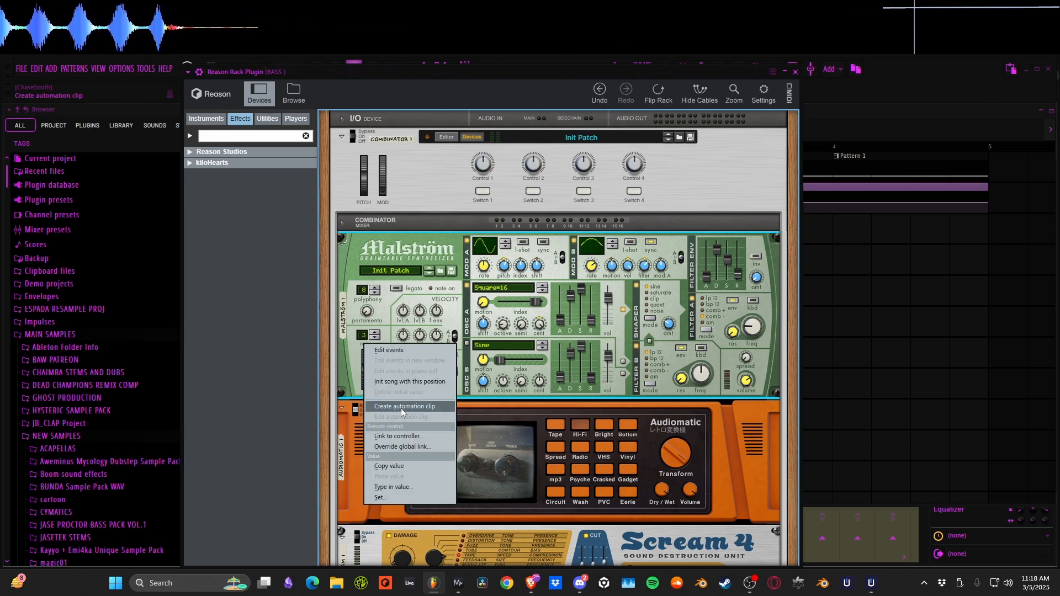
pyautogui.click(402, 406)
pyautogui.click(796, 73)
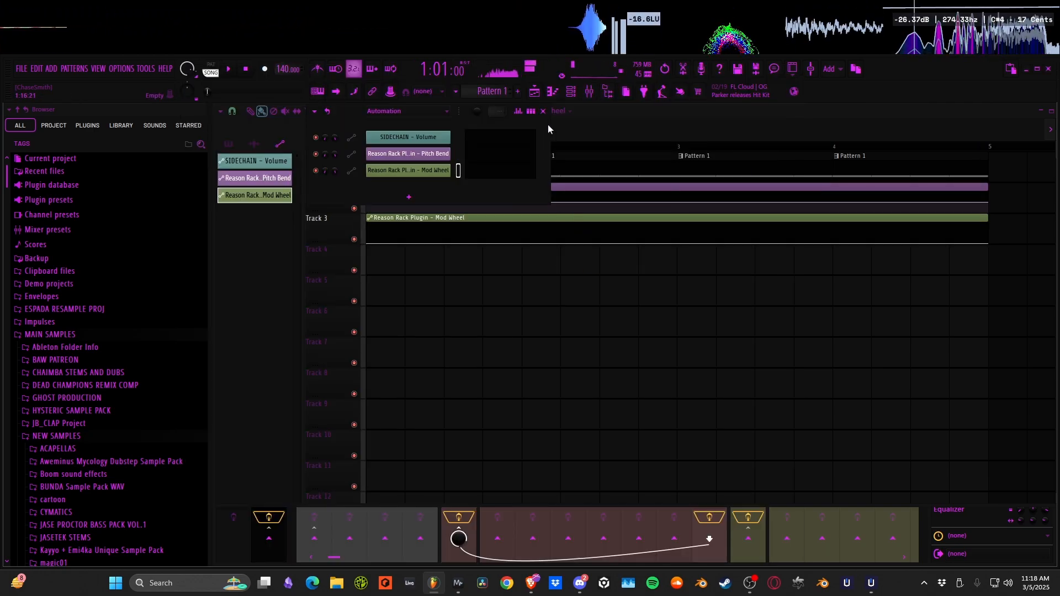
# Open the Pitch Bend automation clip and set its minimum output level to 50%
pyautogui.doubleClick(482, 190)
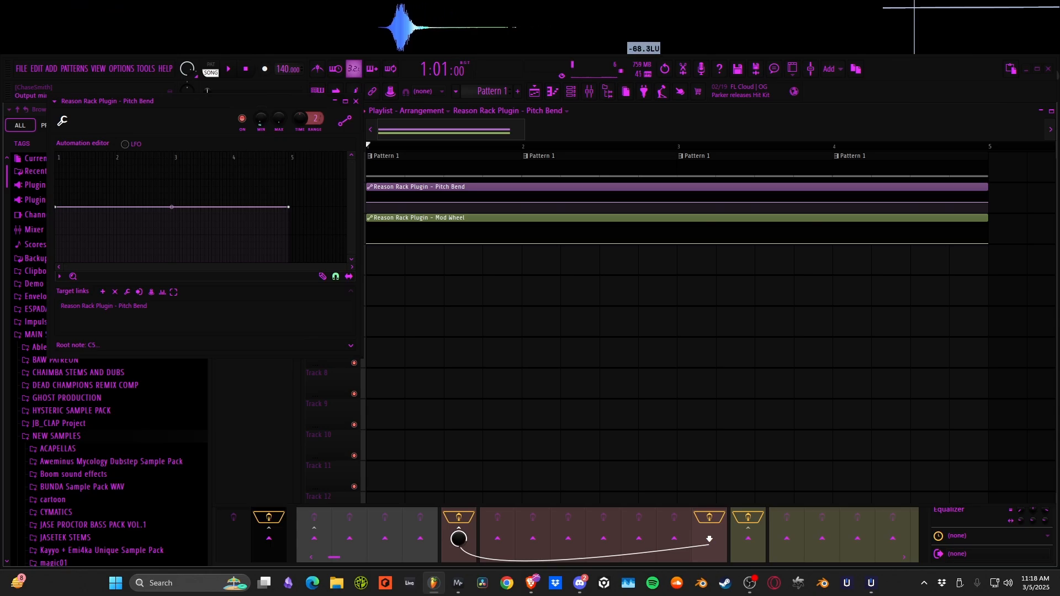
pyautogui.moveTo(267, 108); pyautogui.dragTo(284, 206)
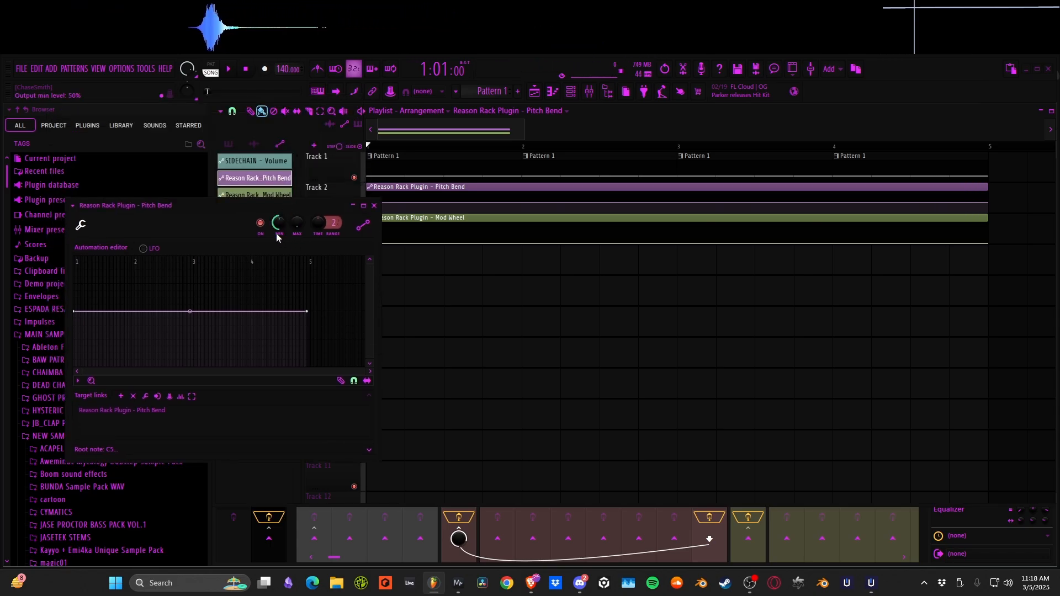
pyautogui.press('space')
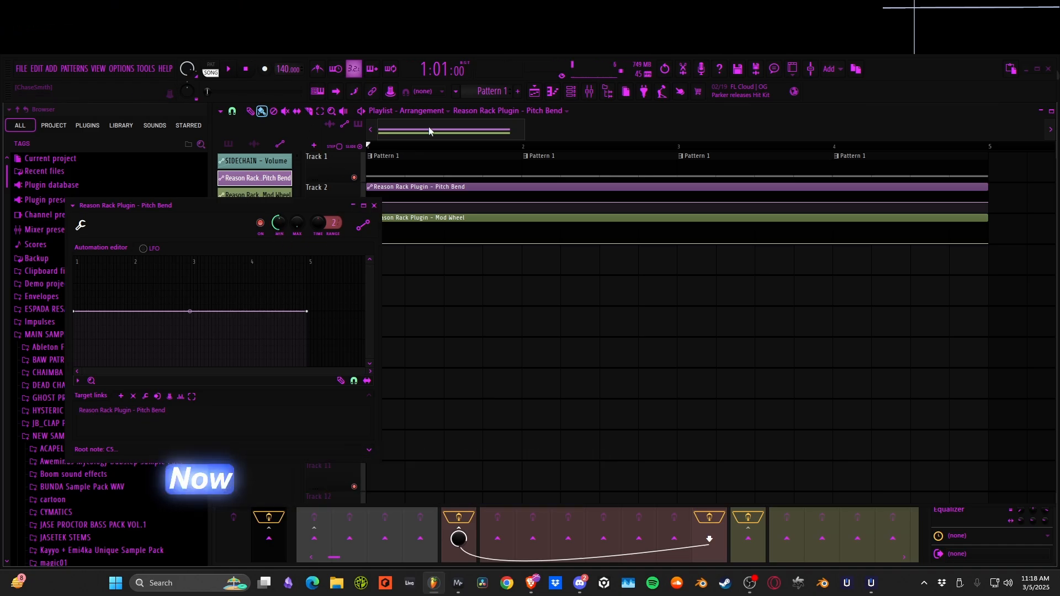
# Reopen the Reason Rack Plugin and check Malström's pitch bend wheel position during playback
pyautogui.click(572, 95)
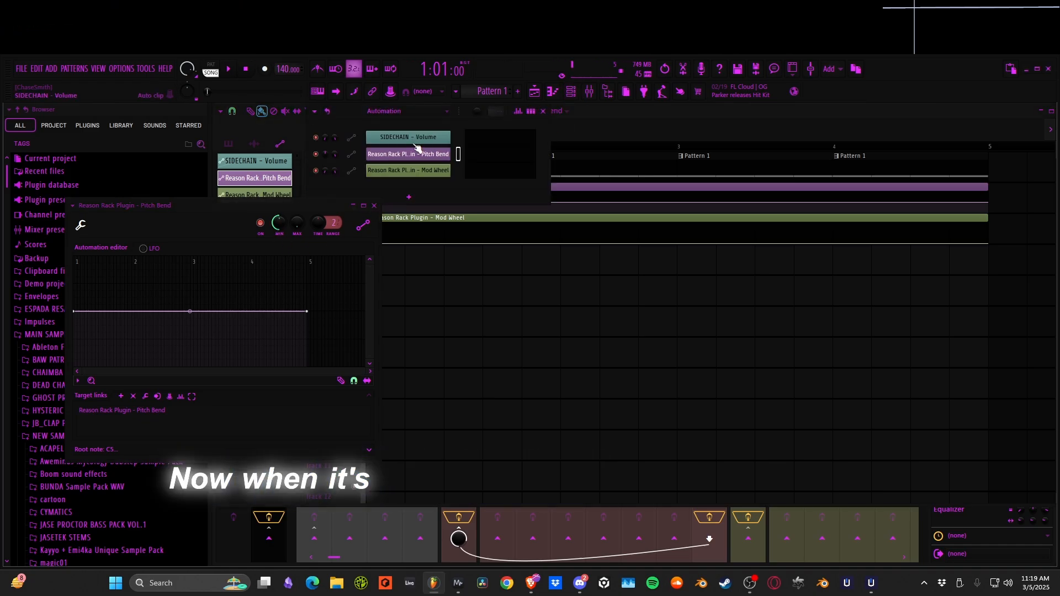
pyautogui.click(554, 92)
pyautogui.click(554, 93)
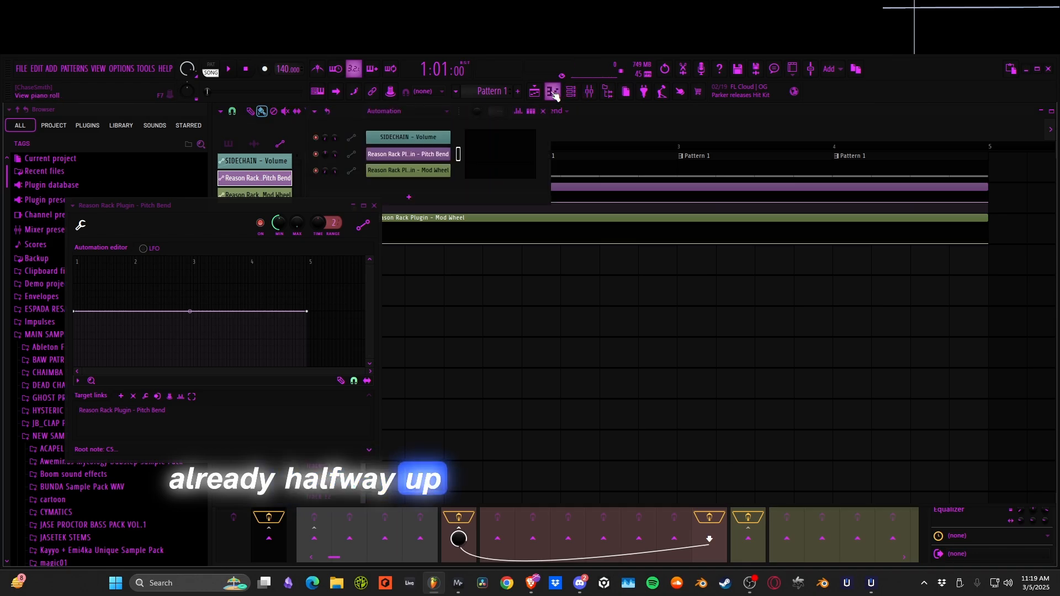
pyautogui.scroll(-1, 396, 112)
pyautogui.click(408, 139)
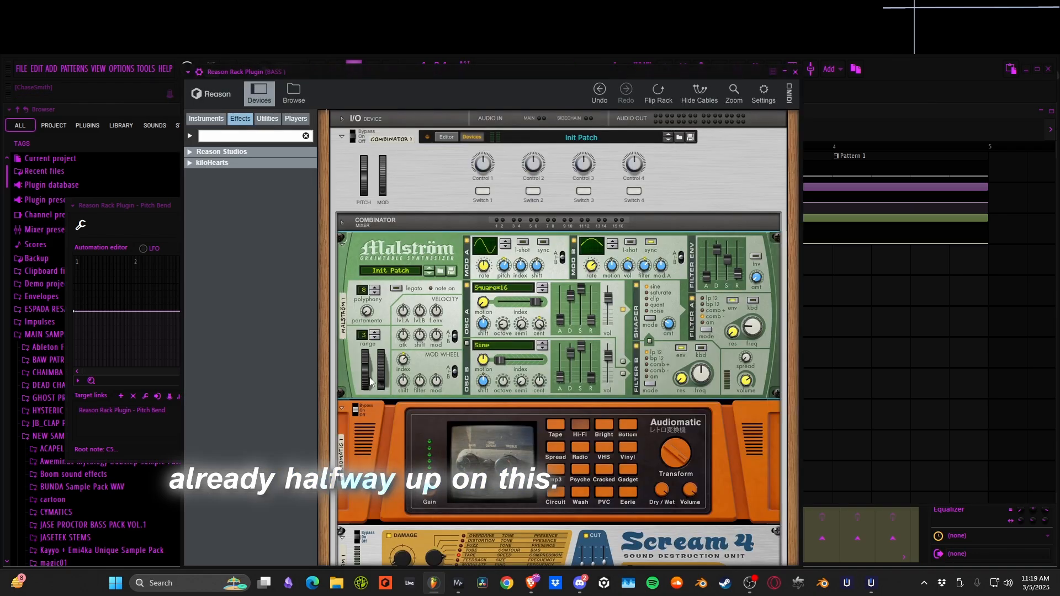
pyautogui.press('space')
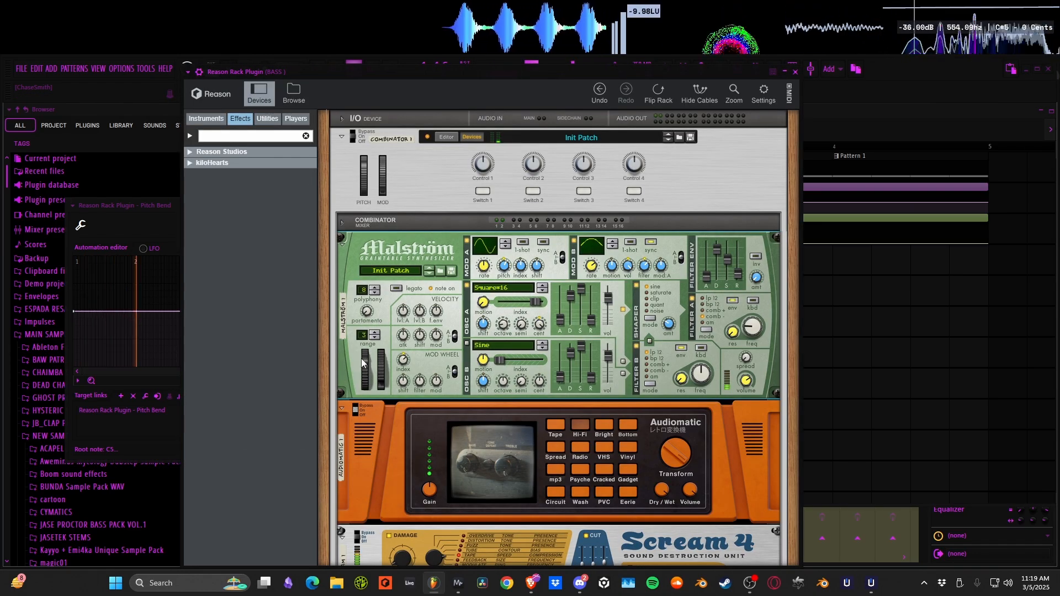
pyautogui.press('space')
pyautogui.click(796, 73)
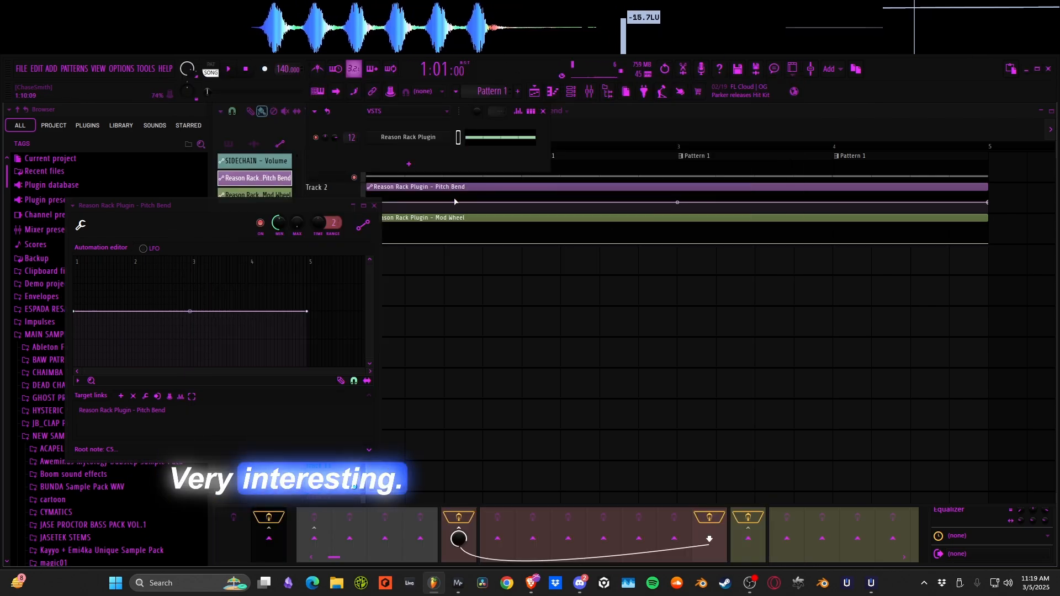
# Close the automation editor, lower both end points of the Pitch Bend clip to the bottom, and start playback
pyautogui.click(374, 206)
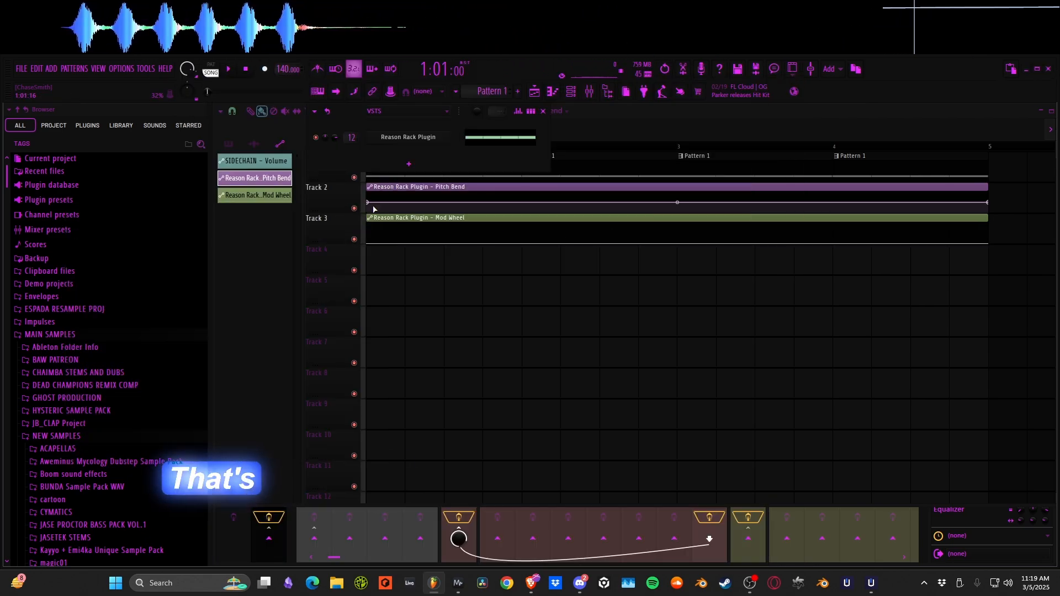
pyautogui.moveTo(368, 204); pyautogui.dragTo(369, 216)
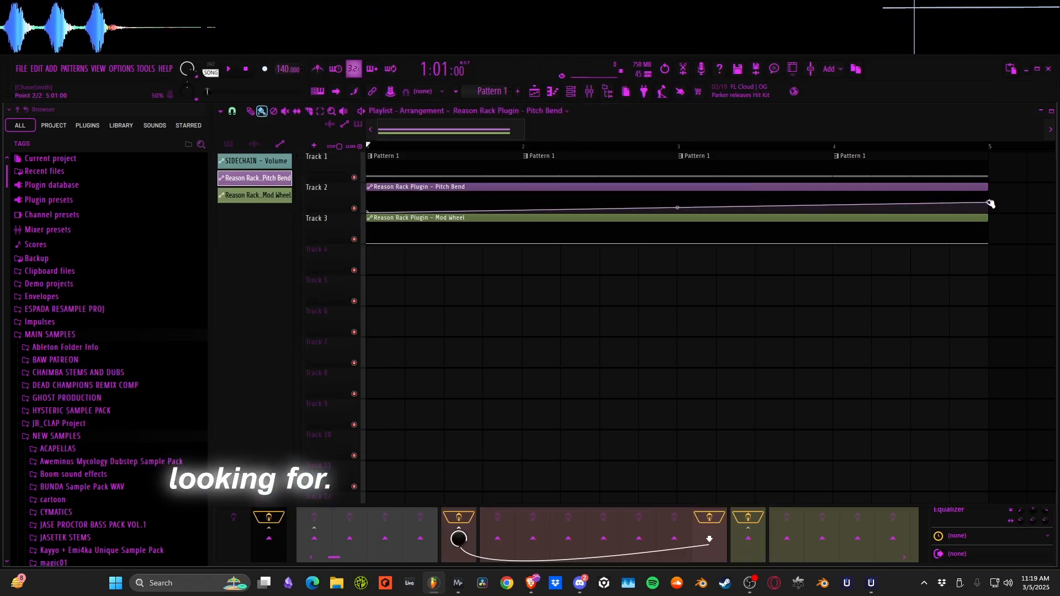
pyautogui.moveTo(990, 204); pyautogui.dragTo(989, 213)
pyautogui.press('space')
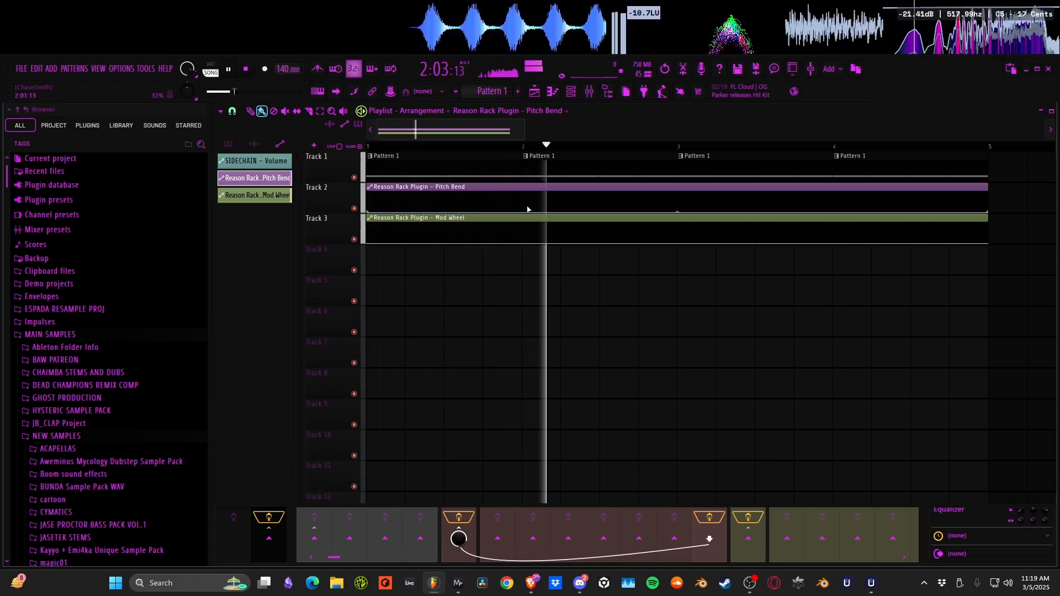
# Shape the Pitch Bend automation to rise by the second beat of bar 1 and curve back down by bar 2
pyautogui.press('space')
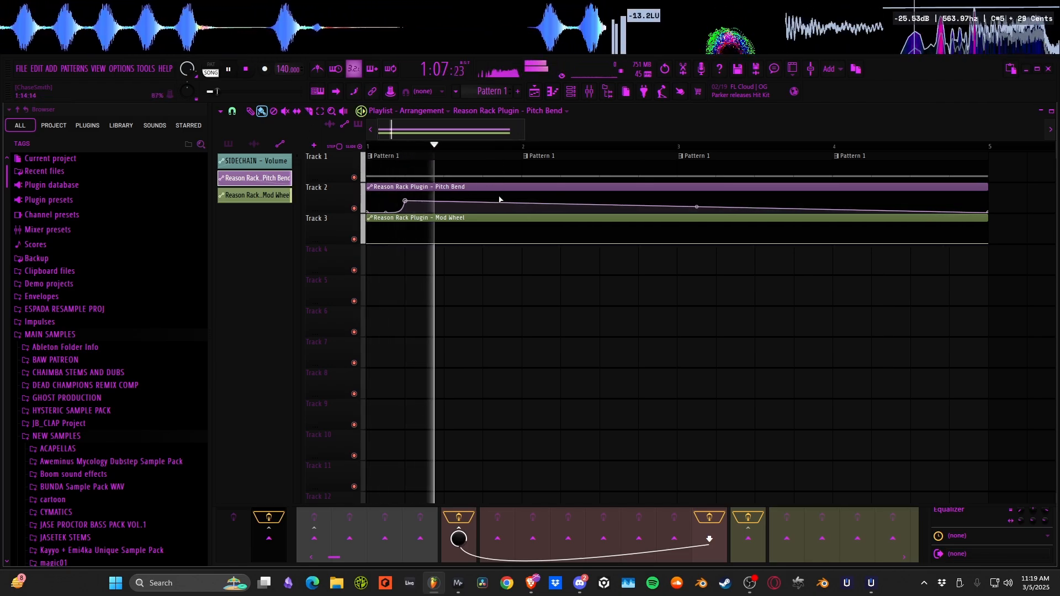
pyautogui.moveTo(523, 206); pyautogui.dragTo(464, 204)
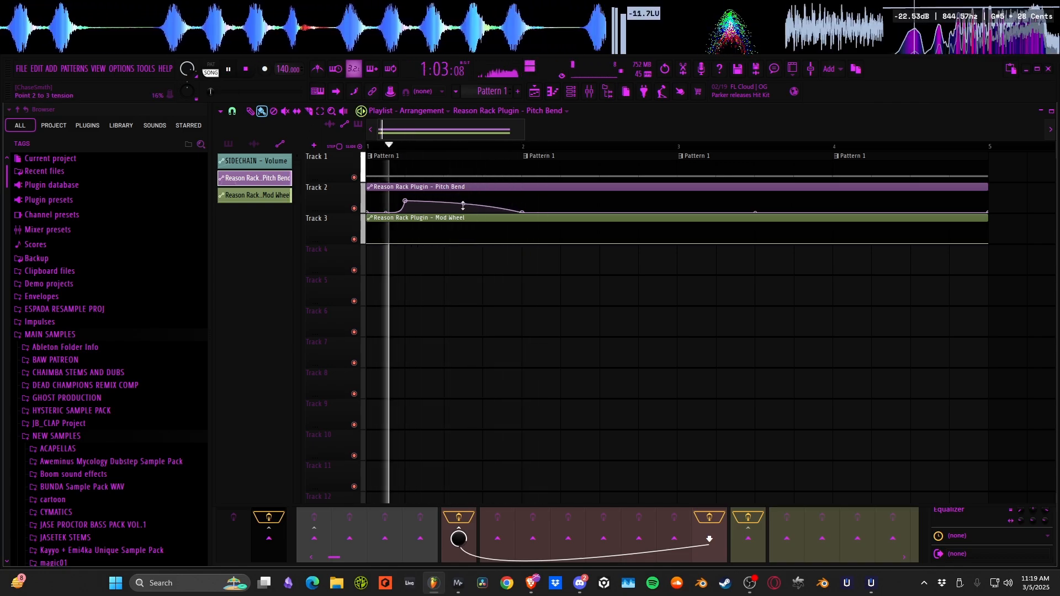
pyautogui.press('space')
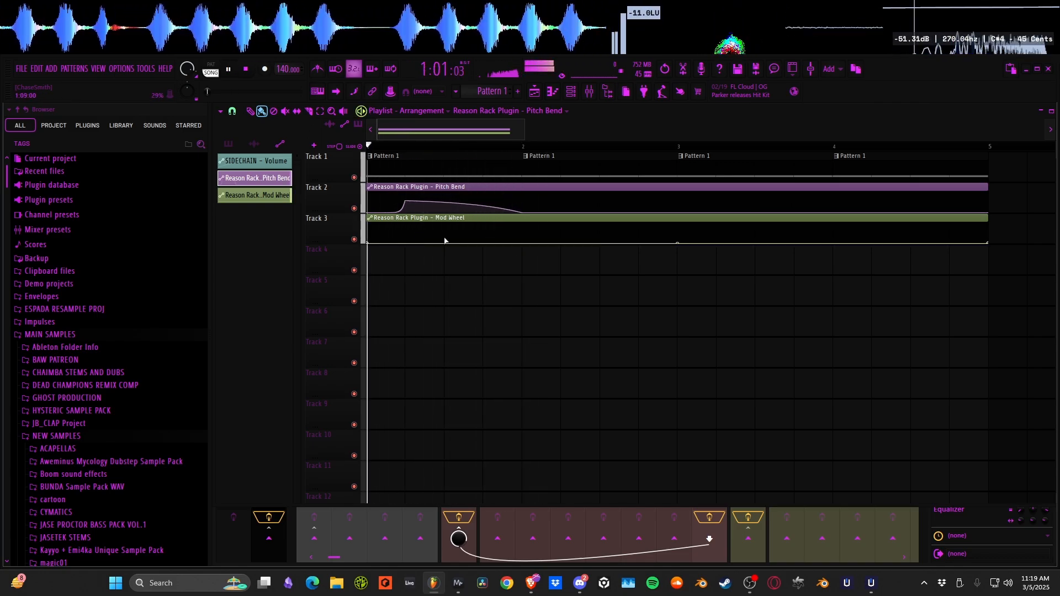
# Shape the Mod Wheel automation to rise smoothly to mid-bar 1, hold, and drop to zero at bar 2, auditioning the curves
pyautogui.moveTo(444, 242); pyautogui.dragTo(445, 223)
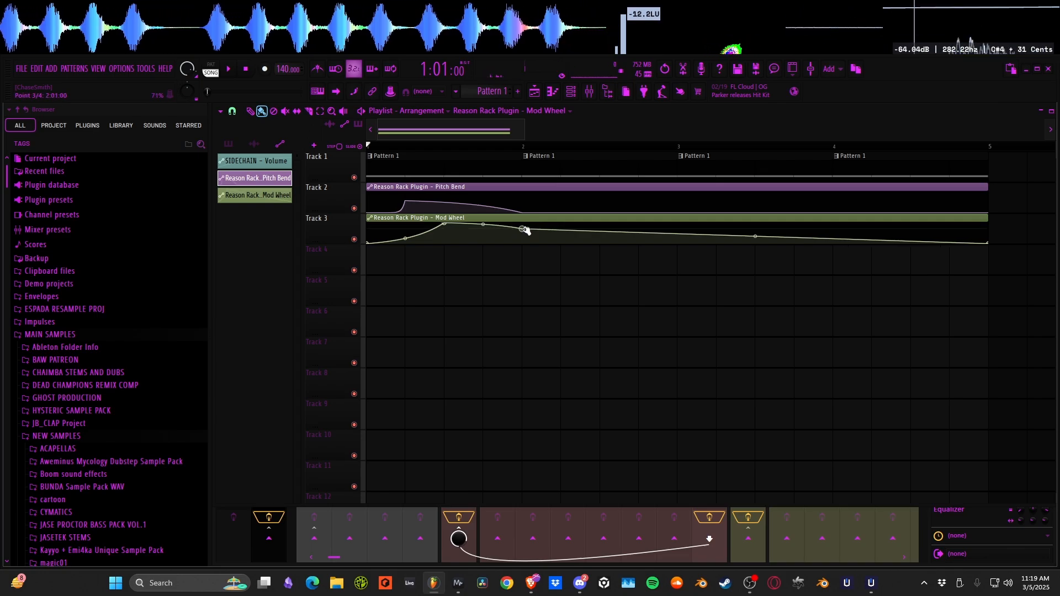
pyautogui.moveTo(524, 229); pyautogui.dragTo(528, 276)
pyautogui.press('space')
pyautogui.moveTo(405, 239); pyautogui.dragTo(407, 260)
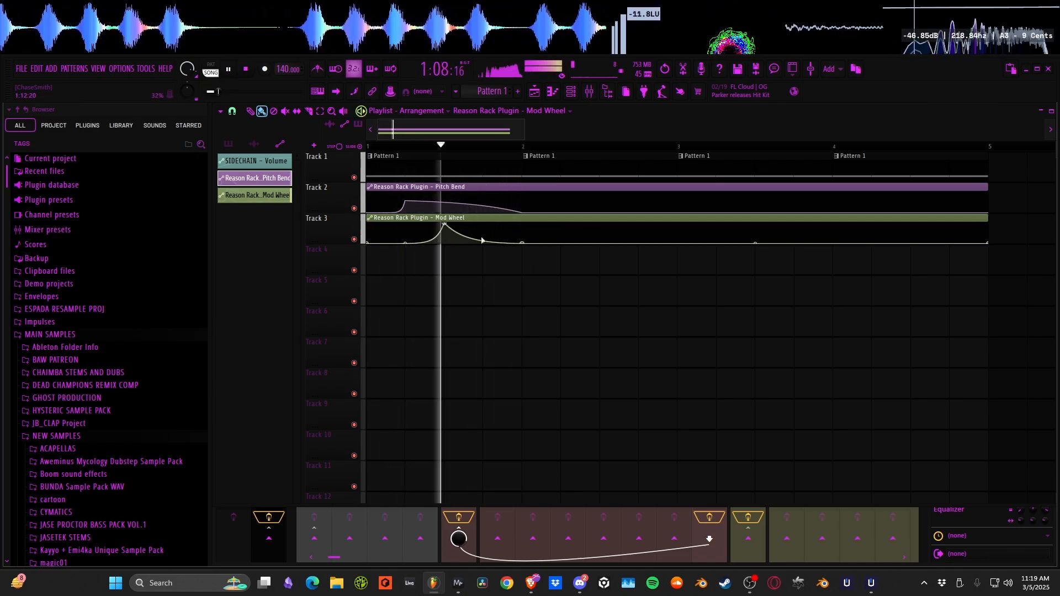
pyautogui.press('space')
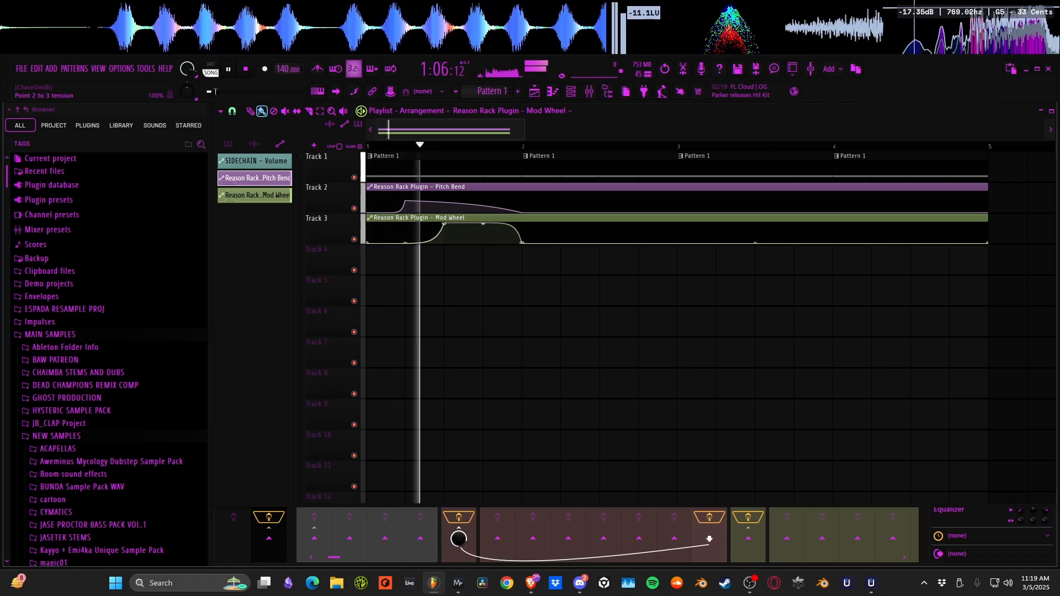
pyautogui.moveTo(480, 241); pyautogui.dragTo(490, 217)
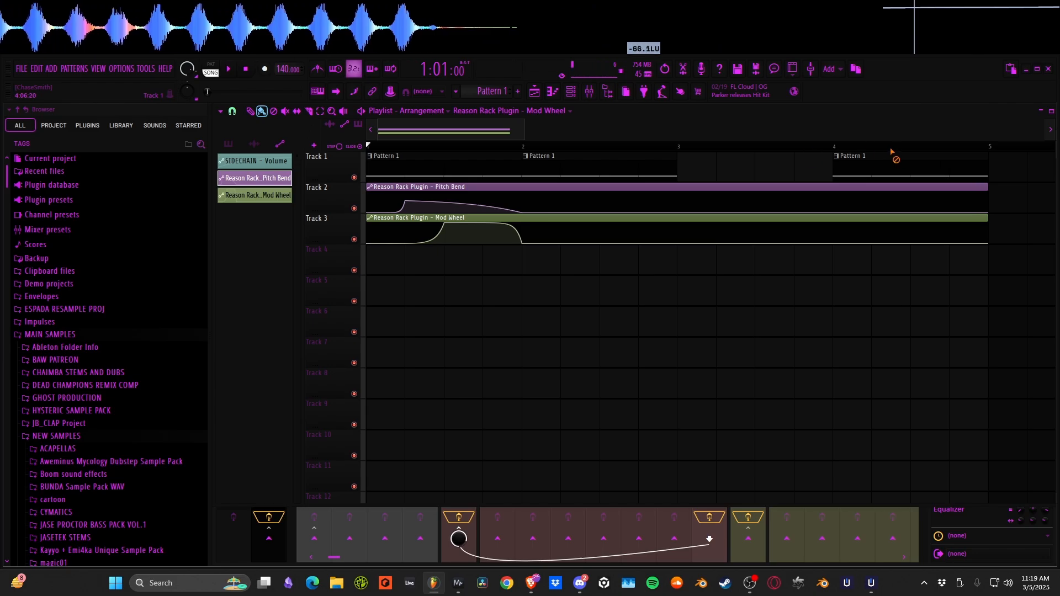
# Remove the repeated Pattern 1 clips from Track 1 and extend the pattern's D#5 notes to bar 5, including shorter rhythmic hits
pyautogui.moveTo(529, 163); pyautogui.dragTo(836, 167)
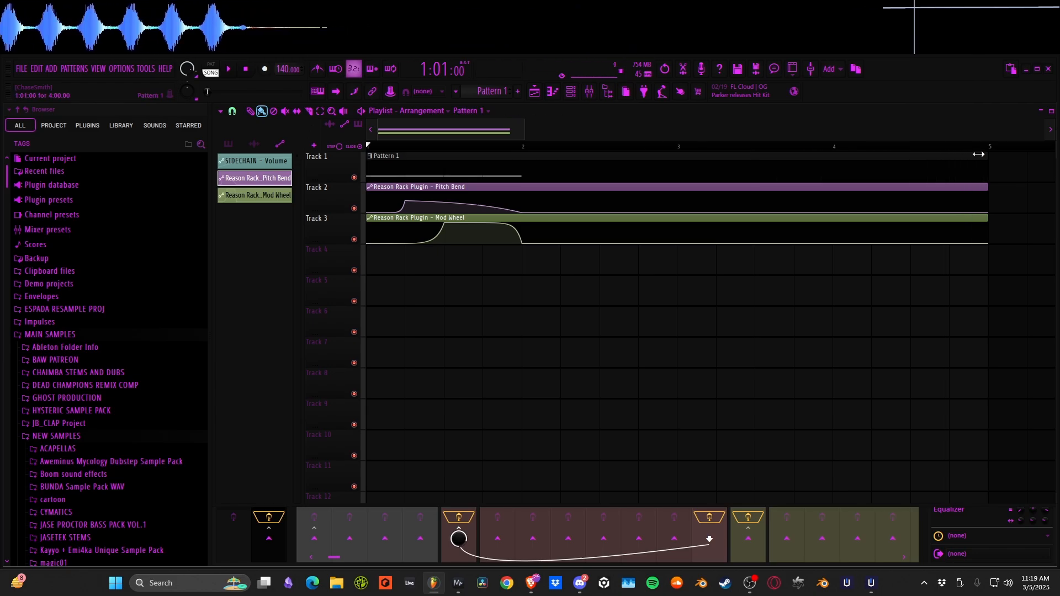
pyautogui.doubleClick(747, 159)
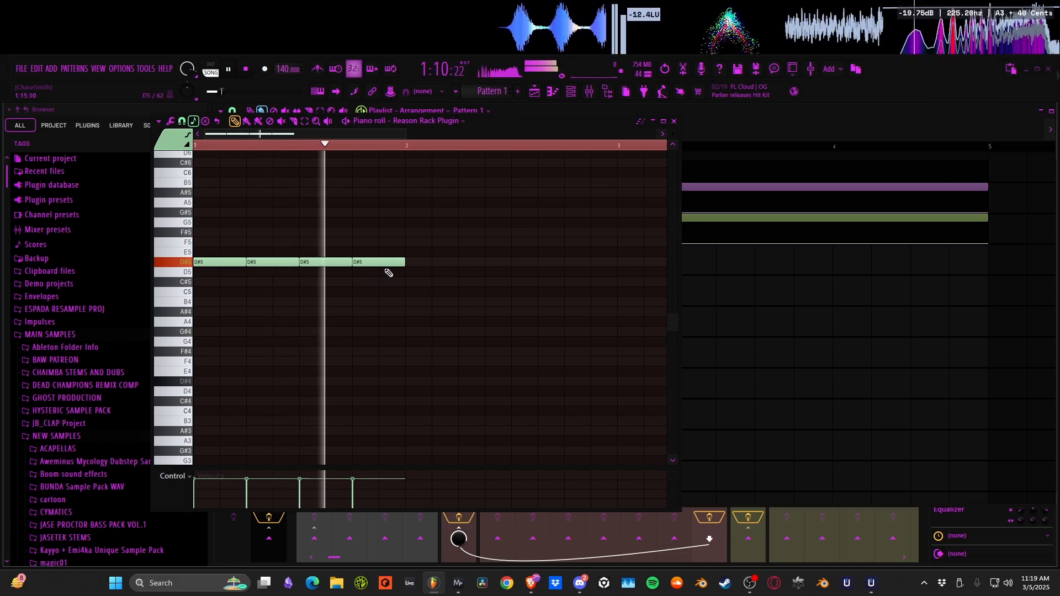
pyautogui.press('space')
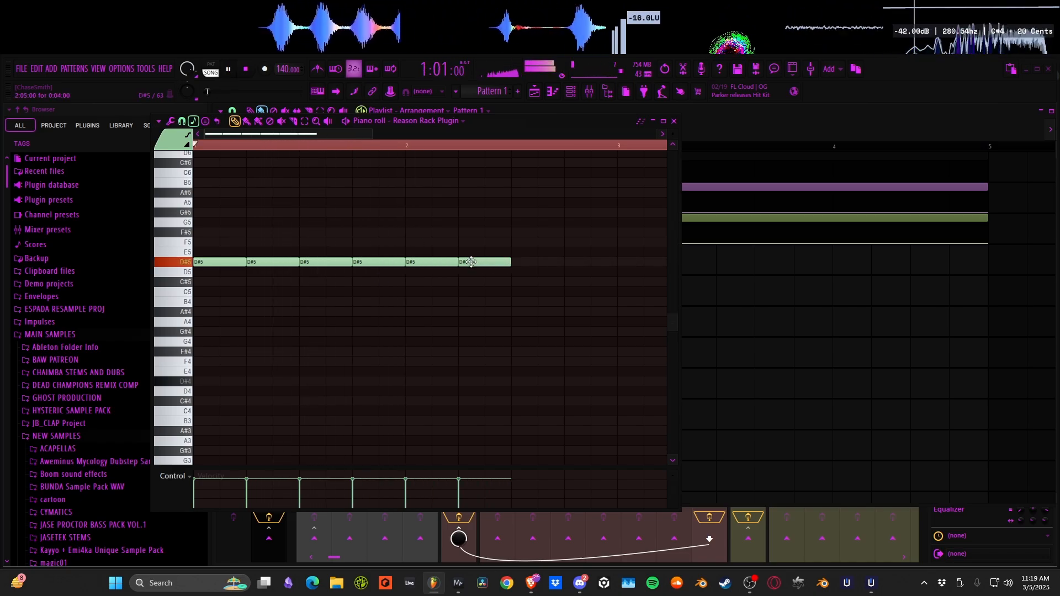
pyautogui.press('space')
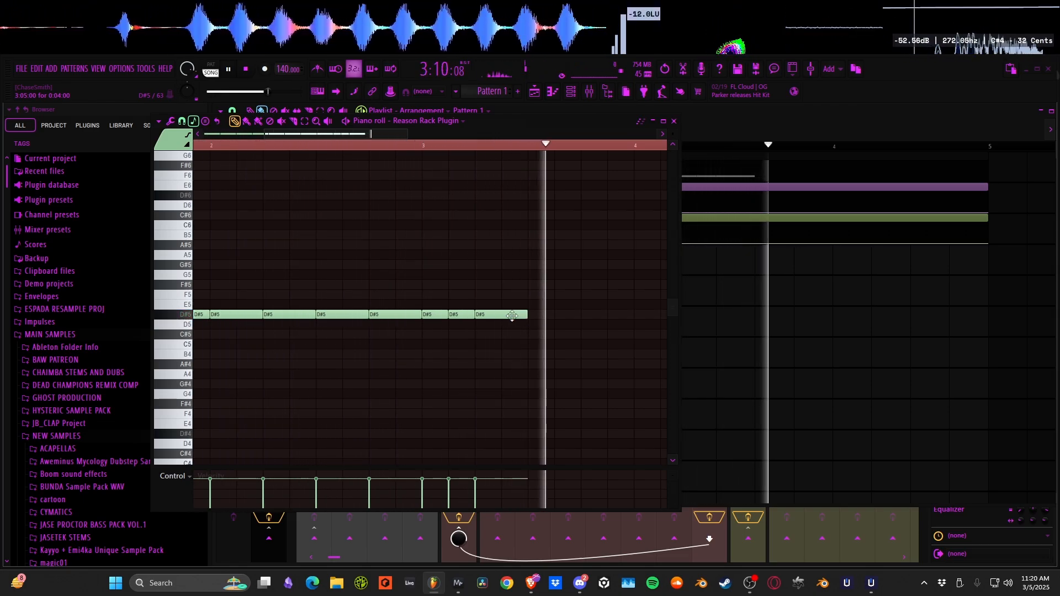
pyautogui.press('space')
pyautogui.click(539, 314)
pyautogui.moveTo(613, 313); pyautogui.dragTo(511, 310)
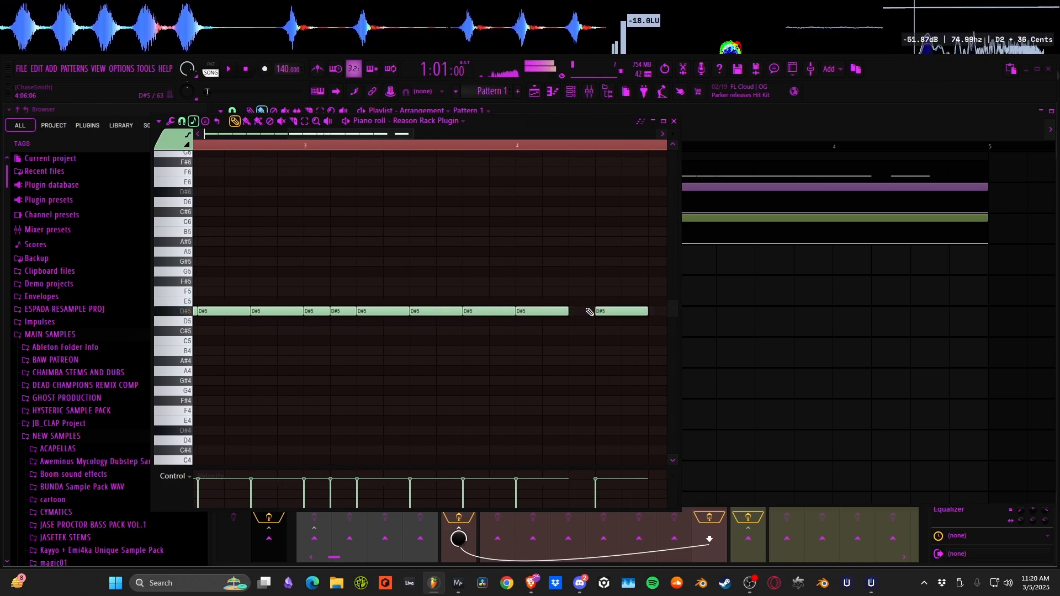
pyautogui.moveTo(590, 312); pyautogui.dragTo(499, 317)
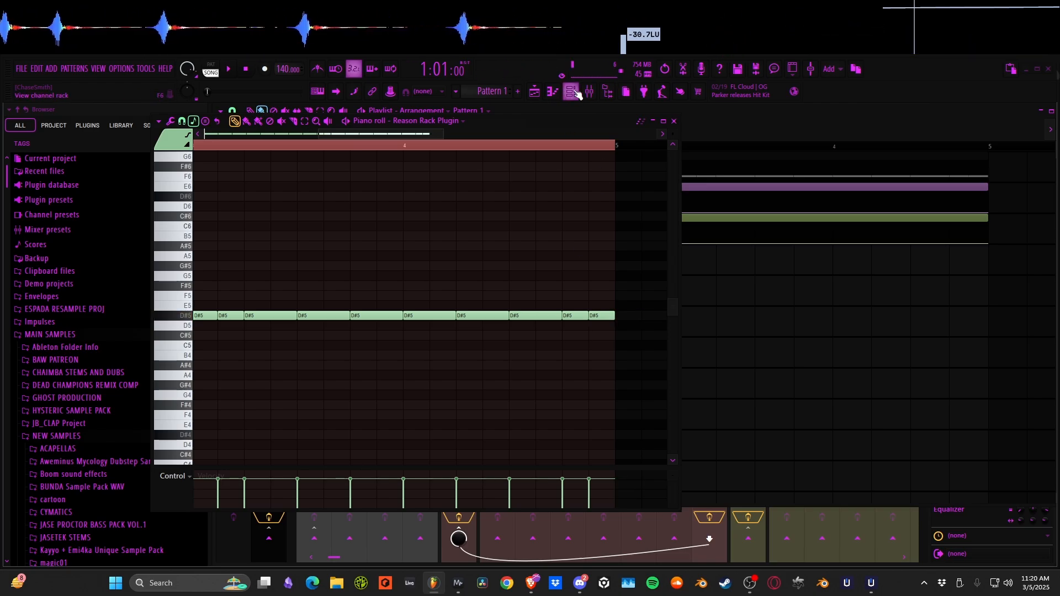
pyautogui.click(672, 121)
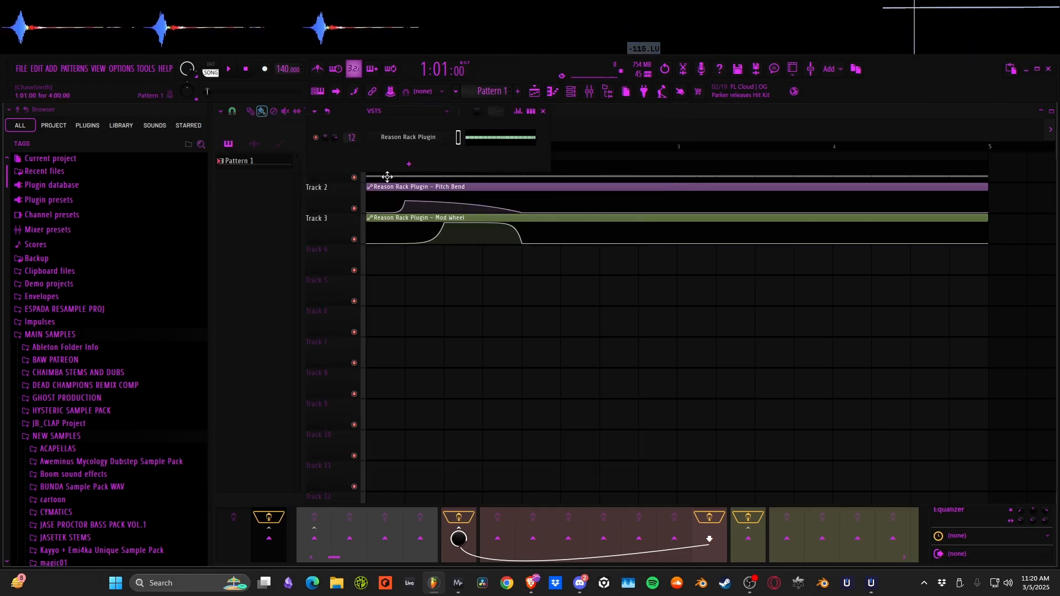
# Set Malström's synced Modulator A rate to 0.5512 in the Reason Rack Plugin, and close the plugin and channel rack
pyautogui.click(423, 141)
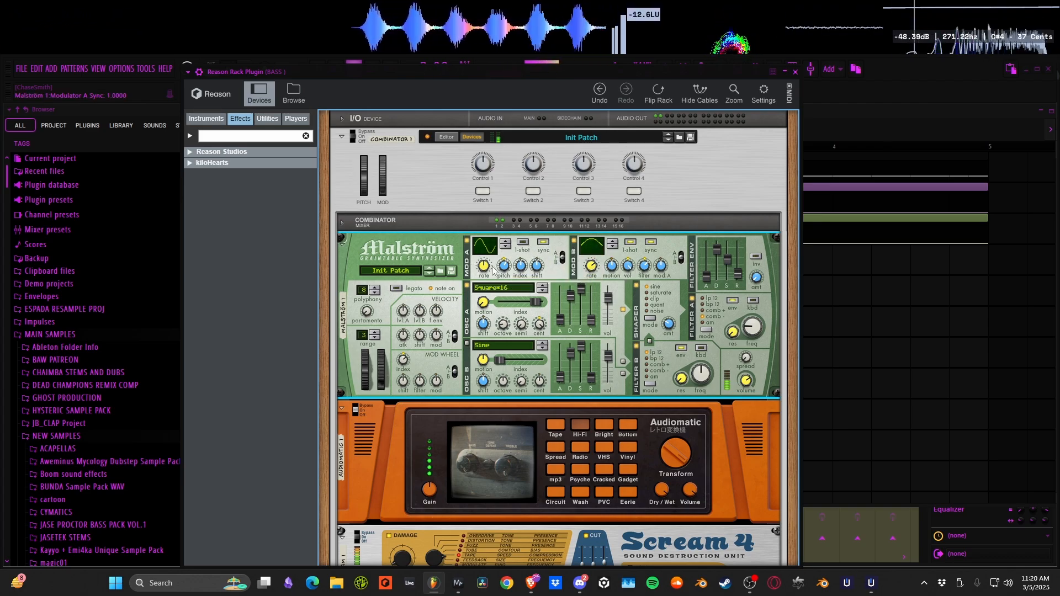
pyautogui.moveTo(493, 270)
pyautogui.mouseDown()
pyautogui.moveTo(491, 253)
pyautogui.moveTo(488, 264)
pyautogui.mouseUp()
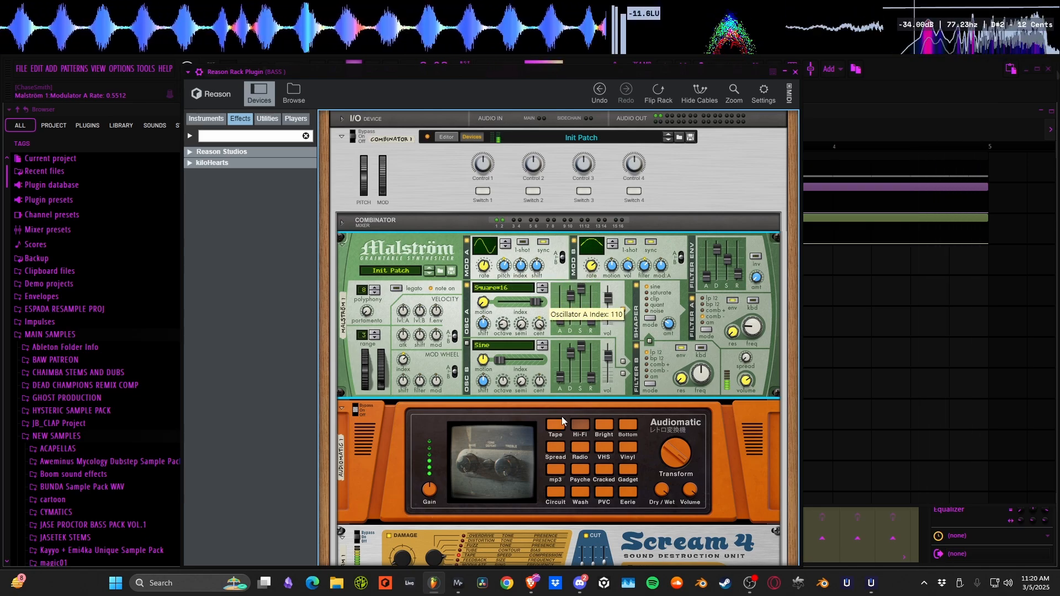
pyautogui.scroll(-3, 558, 437)
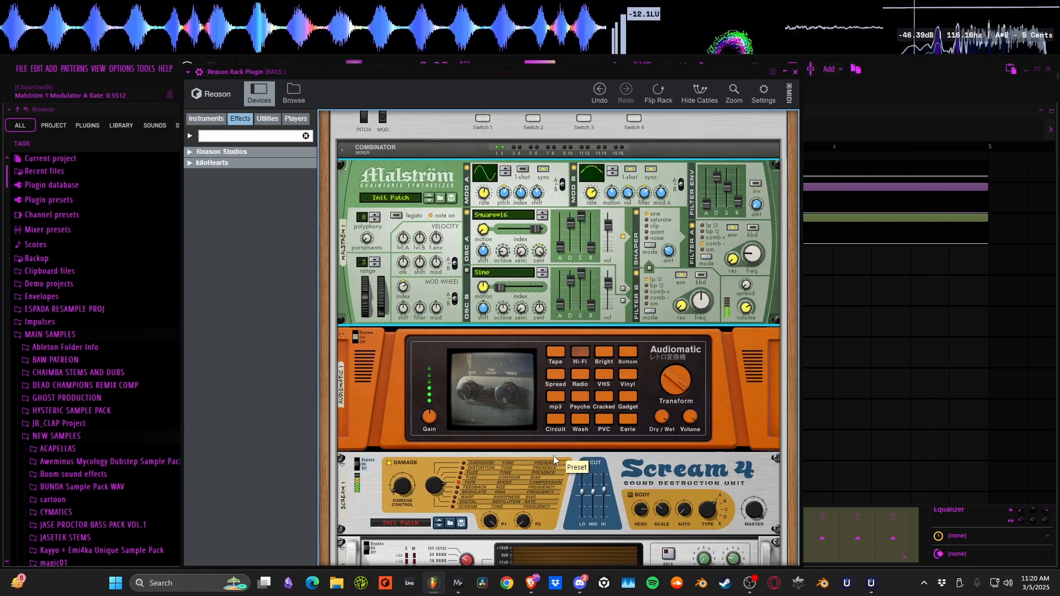
pyautogui.click(796, 73)
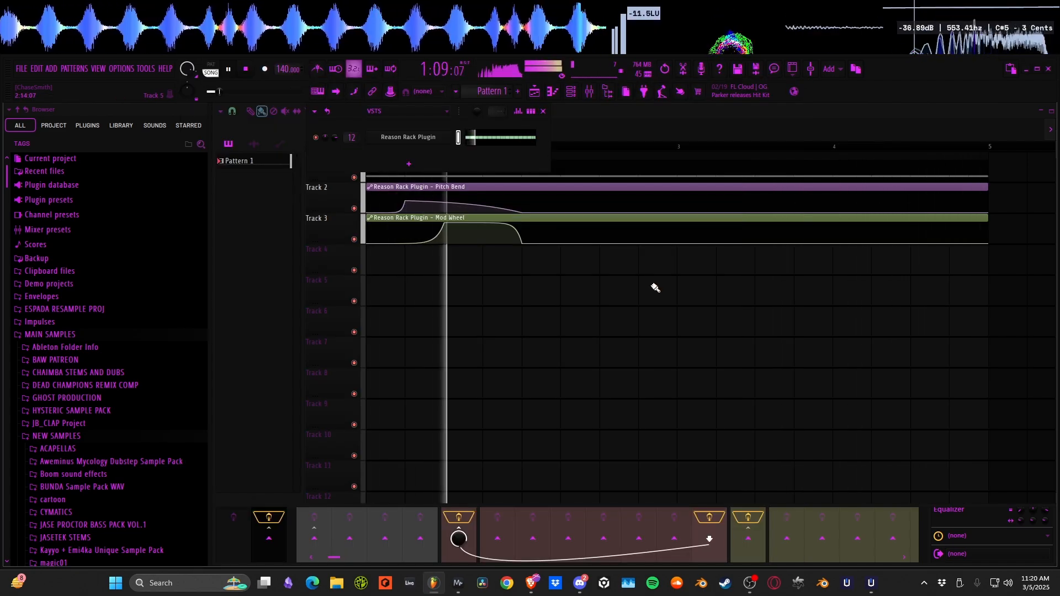
pyautogui.click(544, 111)
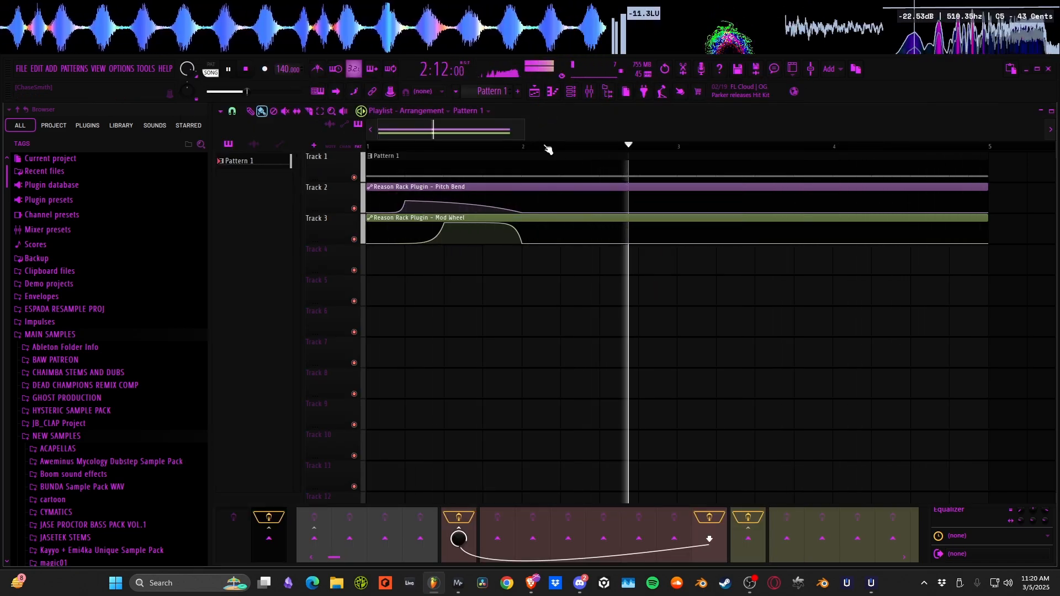
# Check the BASS mixer channel and its effect slots during playback, and stop the arrangement
pyautogui.press('F9')
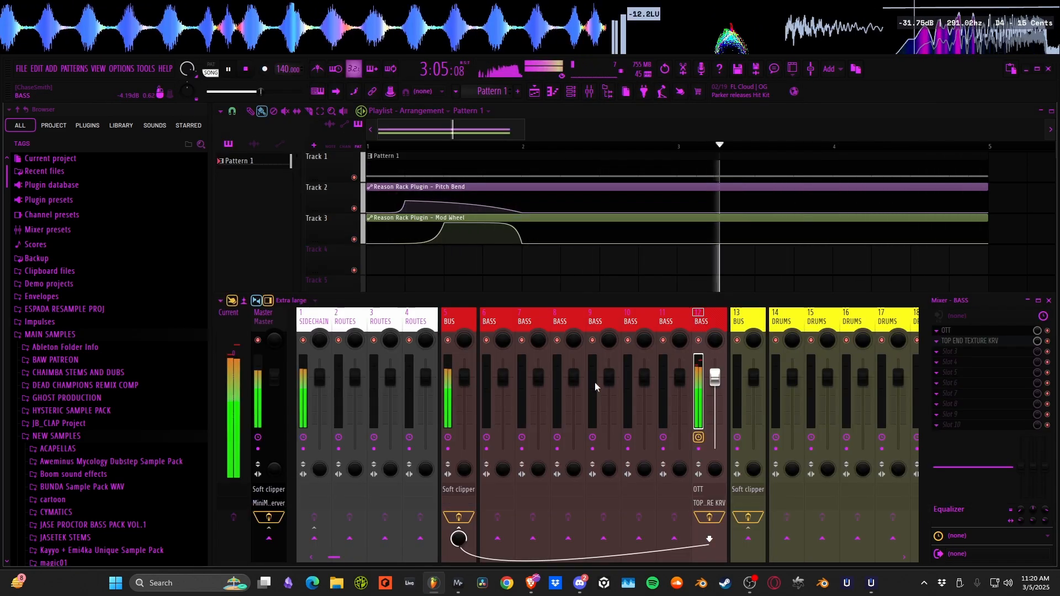
pyautogui.click(956, 351)
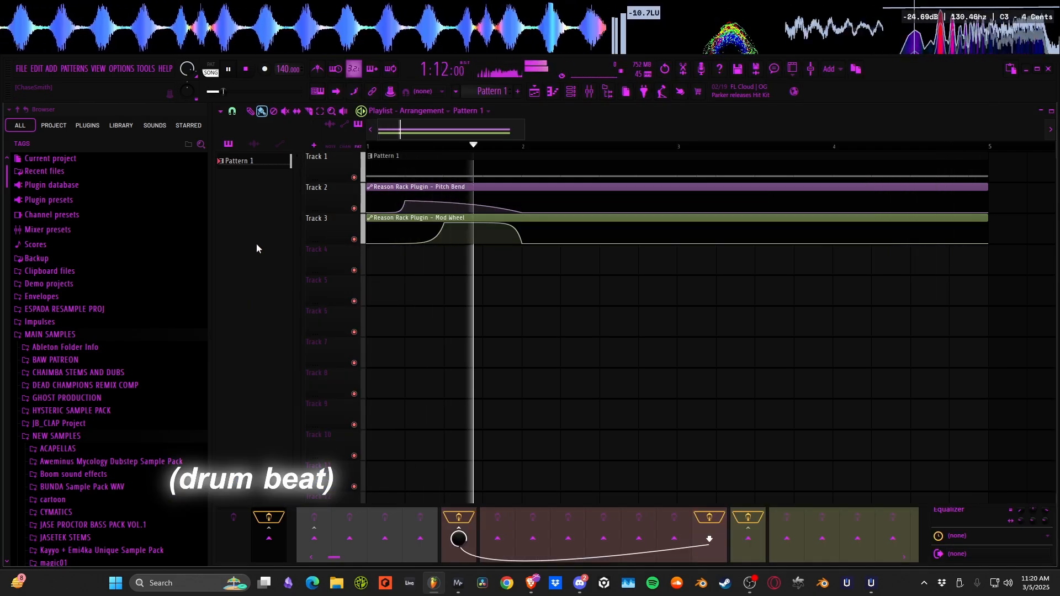
pyautogui.press('space')
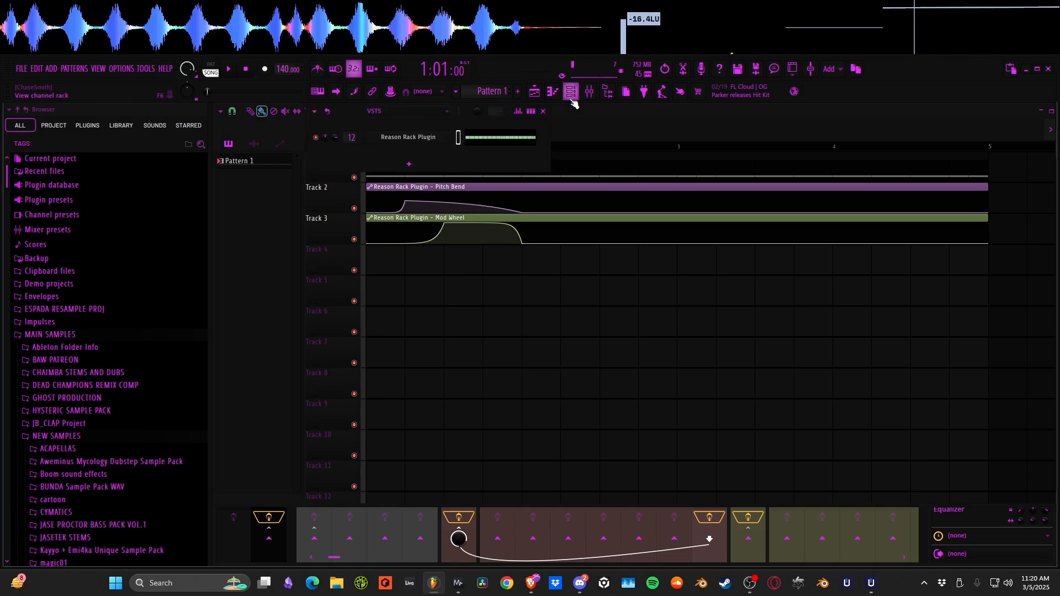
# Show the starred samples and preview the BTP Subfiltronik clap, Kerosene kick and Halkyon clap
pyautogui.click(188, 125)
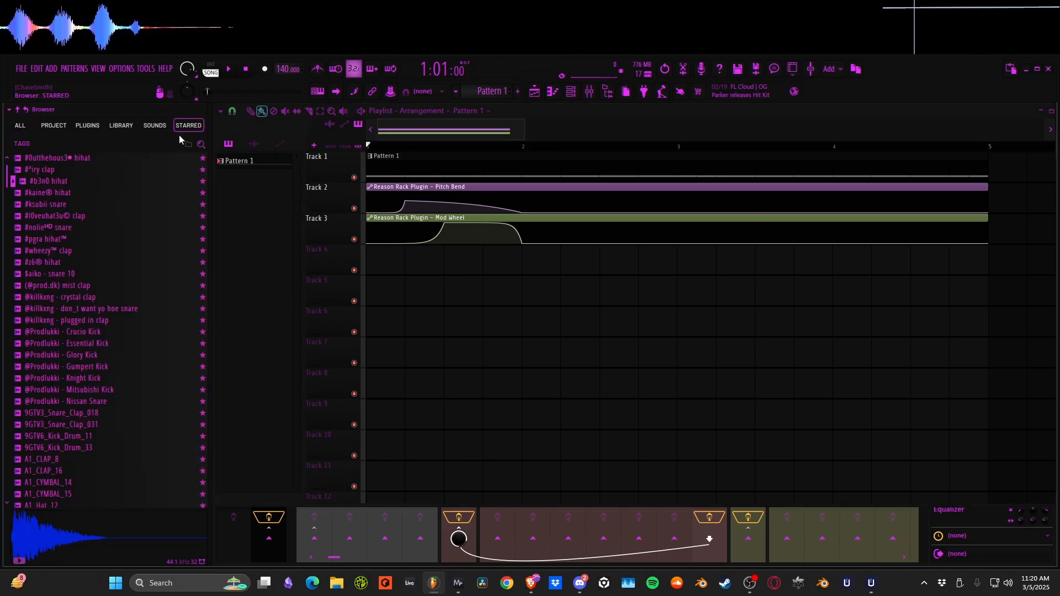
pyautogui.scroll(-15, 77, 279)
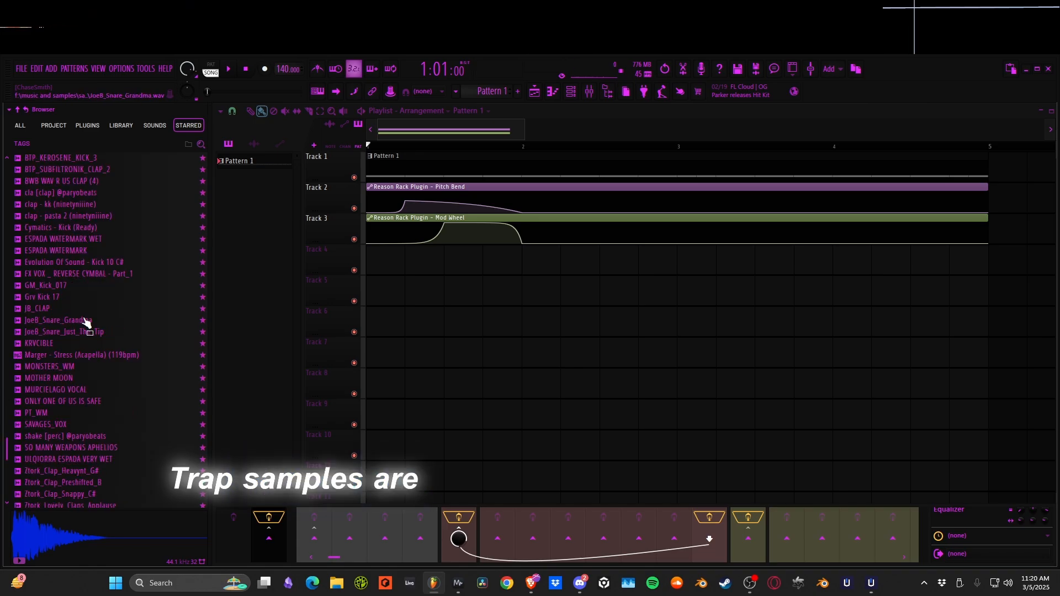
pyautogui.scroll(8, 102, 336)
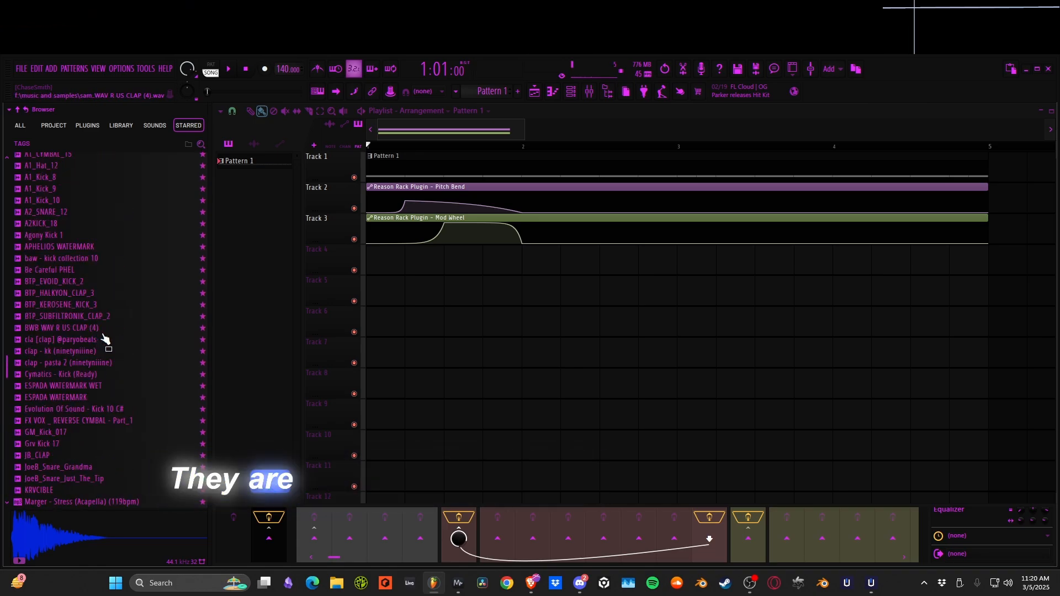
pyautogui.scroll(2, 50, 381)
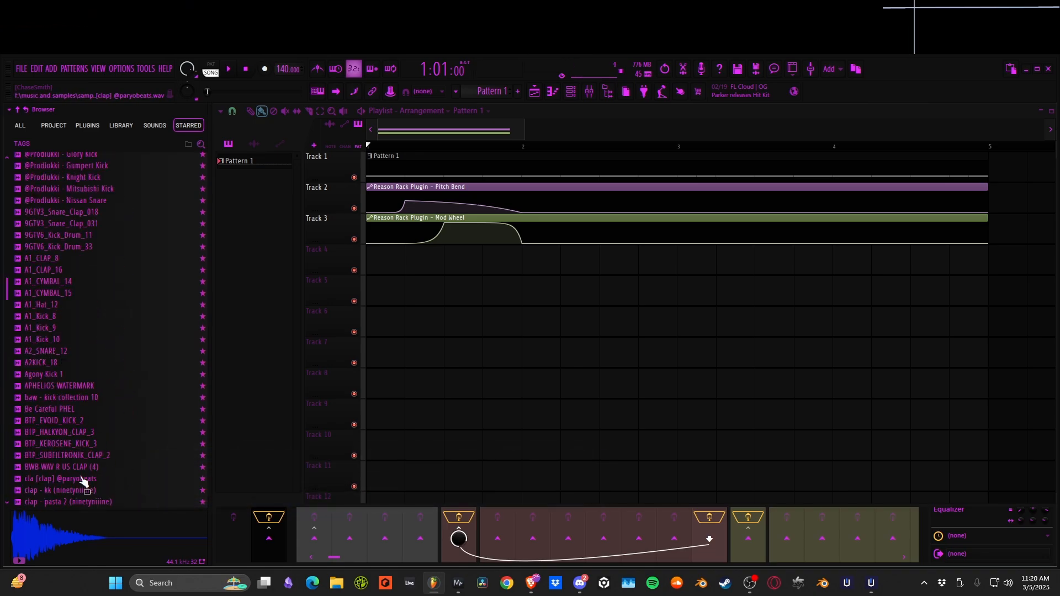
pyautogui.click(61, 456)
pyautogui.click(63, 444)
pyautogui.click(67, 432)
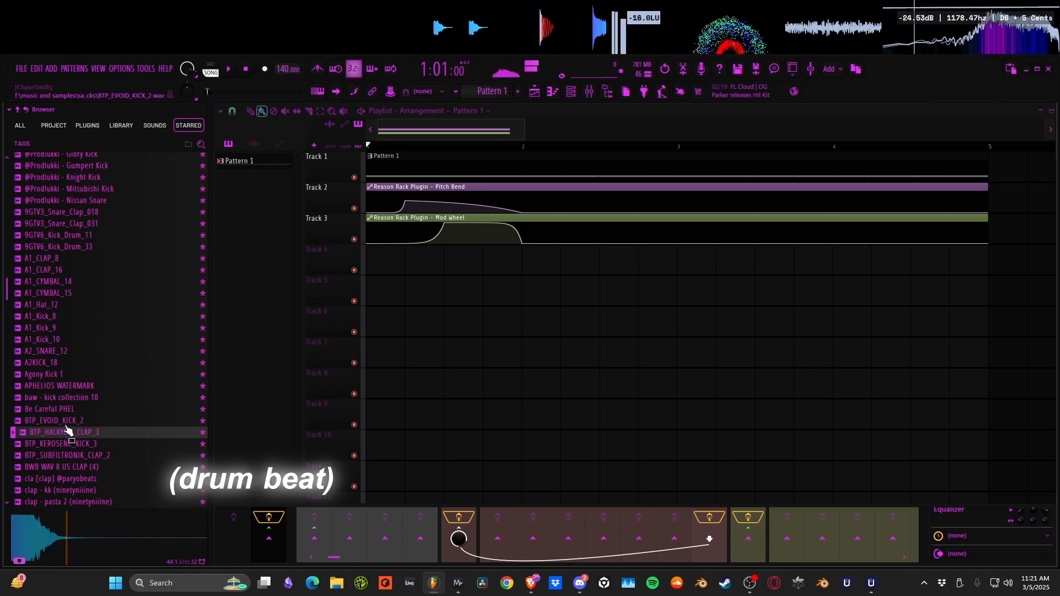
# Preview starred drum hits including Agony Kick 1, A2_SNARE_12, A2KICK_18, A1_CYMBAL_15 and 9GTV6_Kick_Drum_11
pyautogui.click(65, 375)
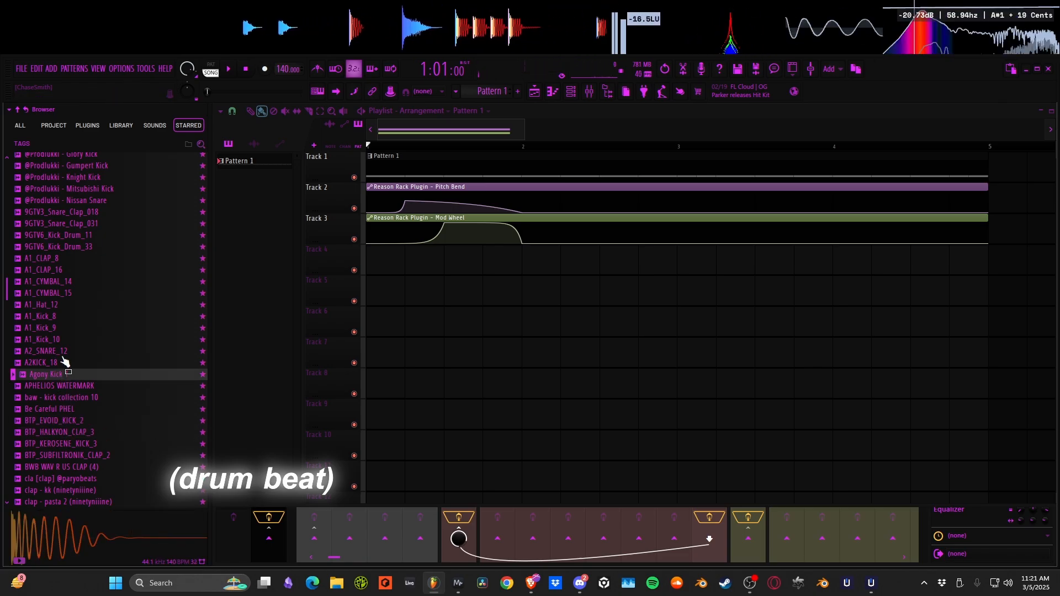
pyautogui.click(64, 352)
pyautogui.click(63, 317)
pyautogui.click(62, 362)
pyautogui.click(64, 293)
pyautogui.click(58, 233)
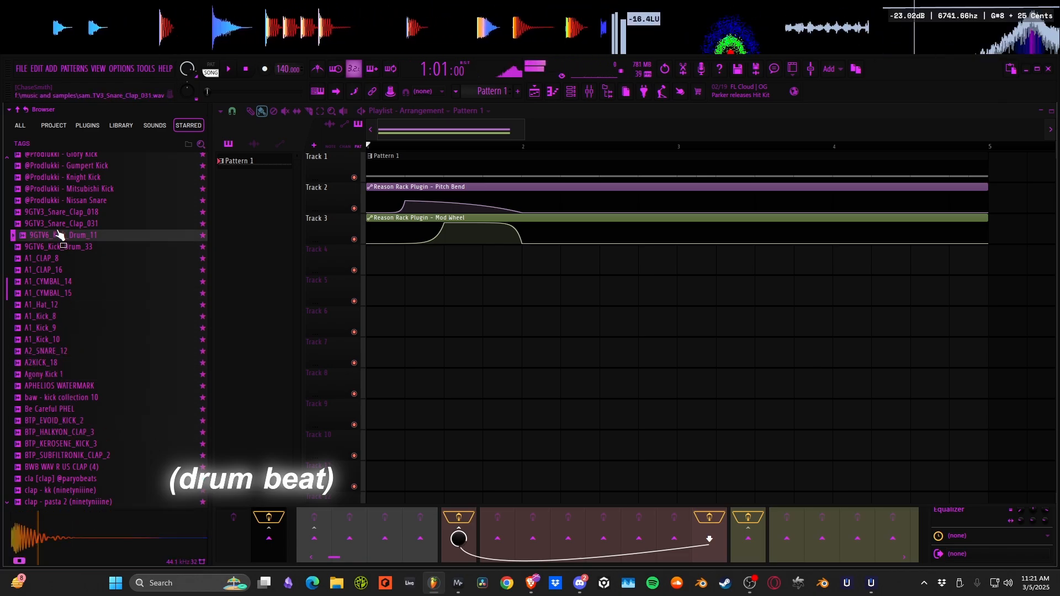
# Compare the starred Gumpert, Glory, Essential, Knight and Mitsubishi kick samples
pyautogui.scroll(4, 66, 248)
pyautogui.click(59, 306)
pyautogui.click(56, 293)
pyautogui.click(55, 283)
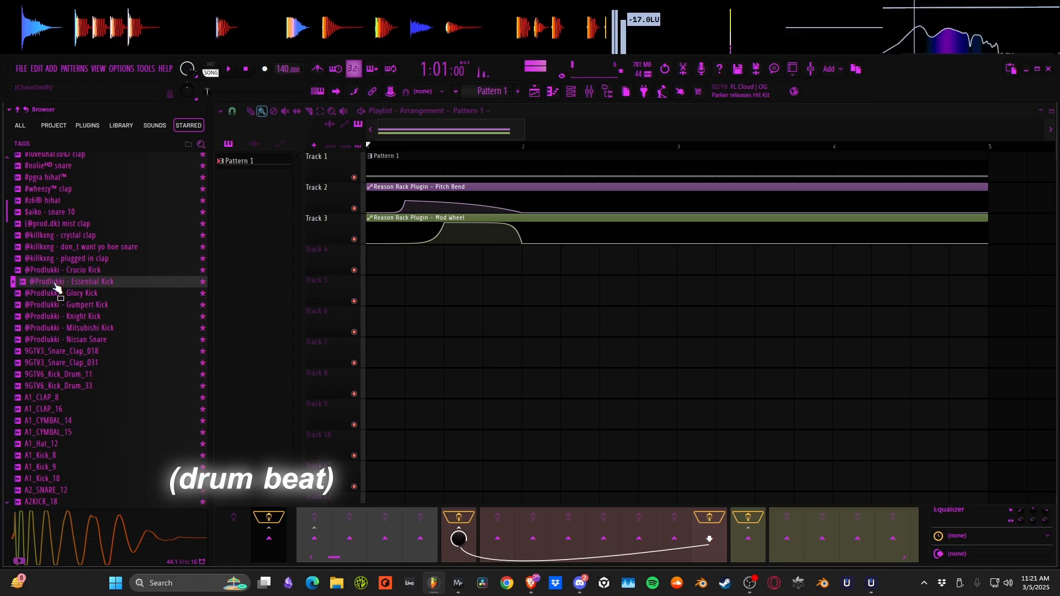
pyautogui.click(51, 317)
pyautogui.click(44, 327)
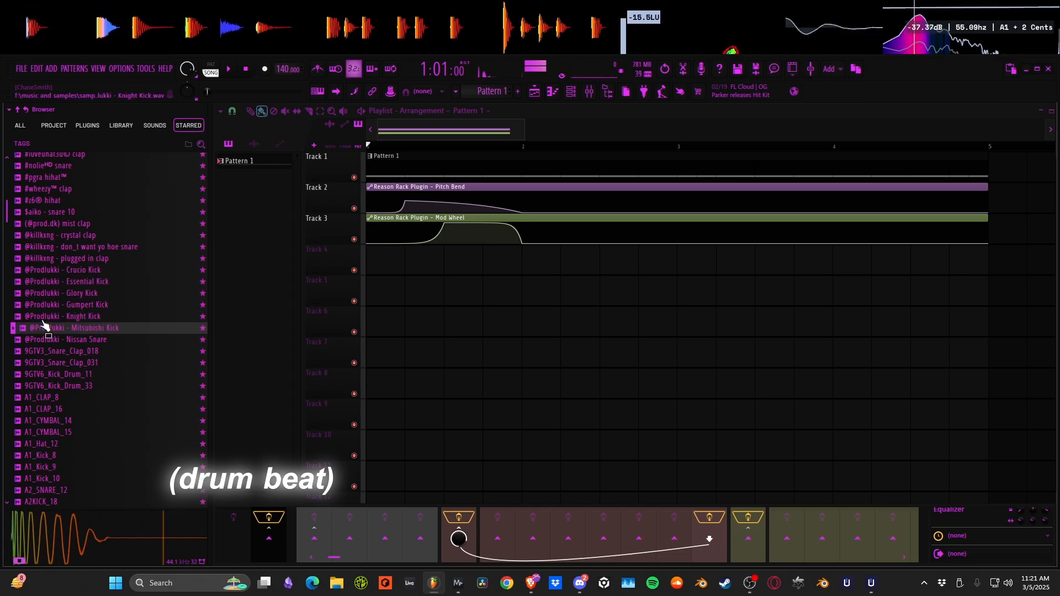
# Place Mitsubishi Kick on Track 7 at bar 1, one third beat before bar 2, and at bar 2, auditioning the rhythm
pyautogui.moveTo(44, 326); pyautogui.dragTo(423, 300)
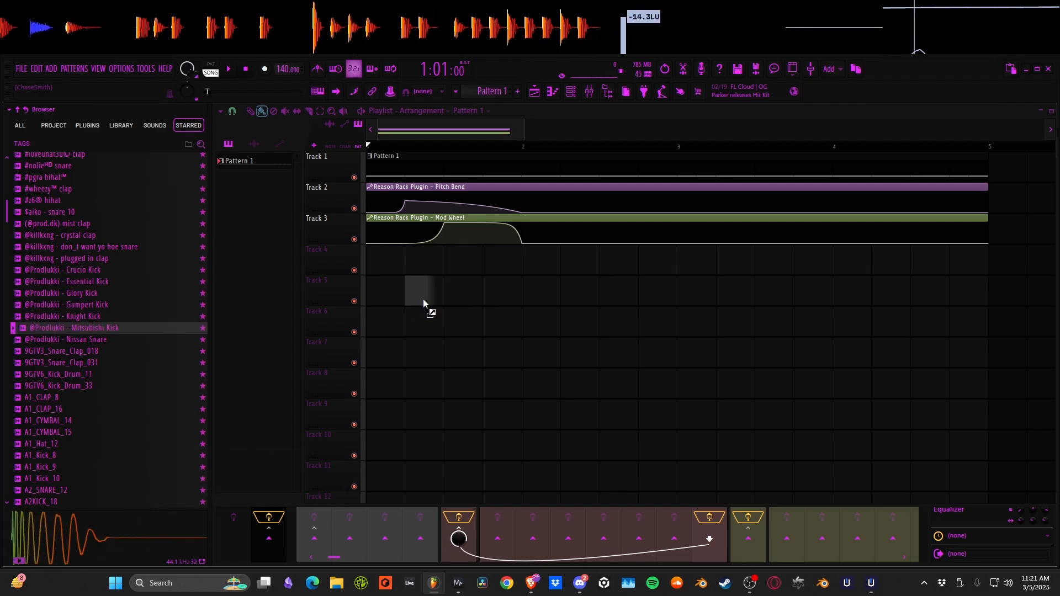
pyautogui.moveTo(373, 343); pyautogui.dragTo(374, 344)
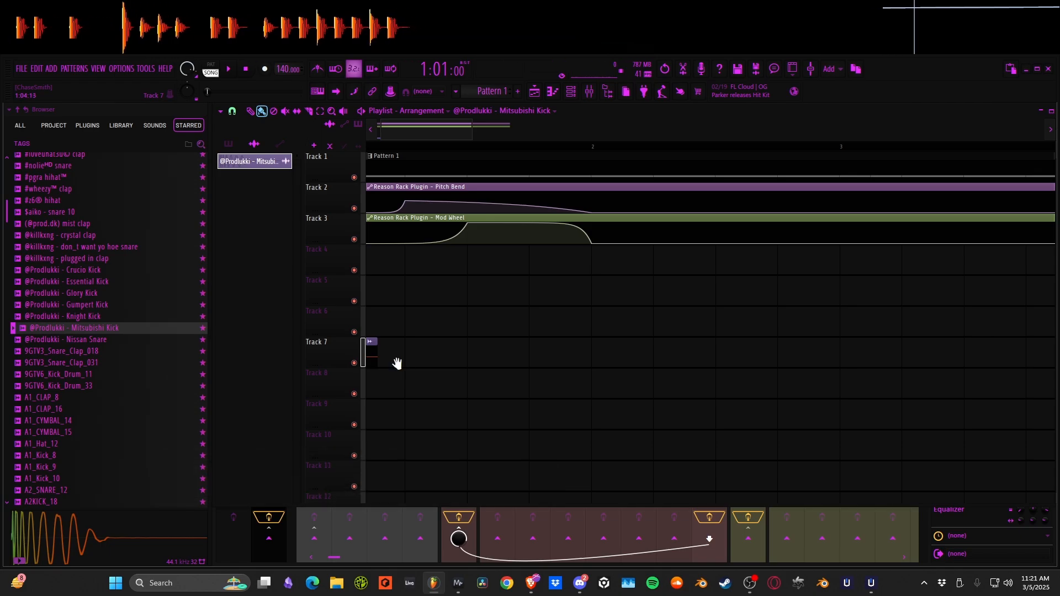
pyautogui.press('space')
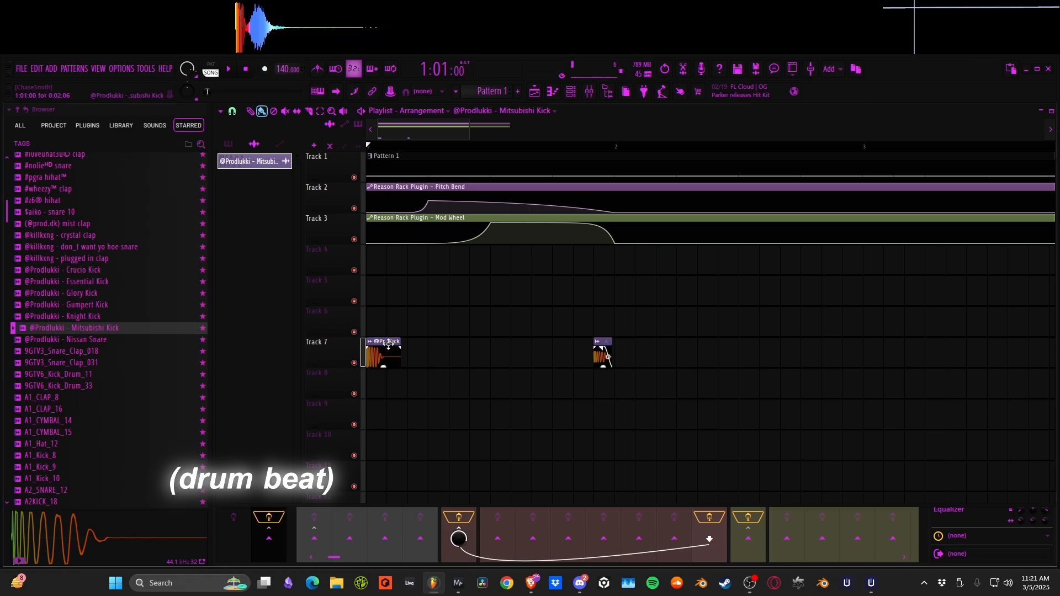
pyautogui.click(622, 354)
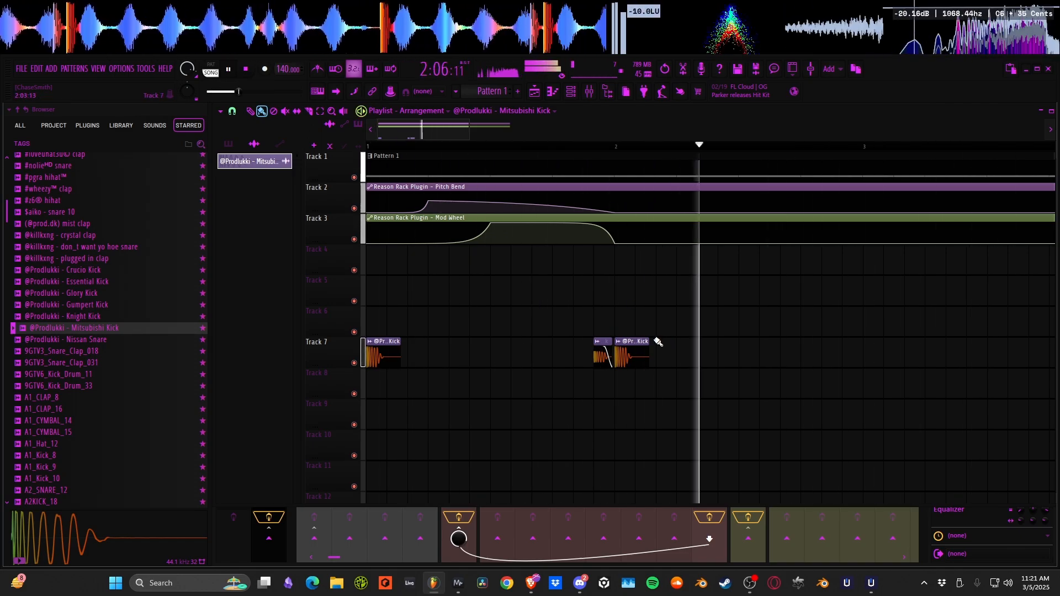
pyautogui.press('space')
pyautogui.press('space')
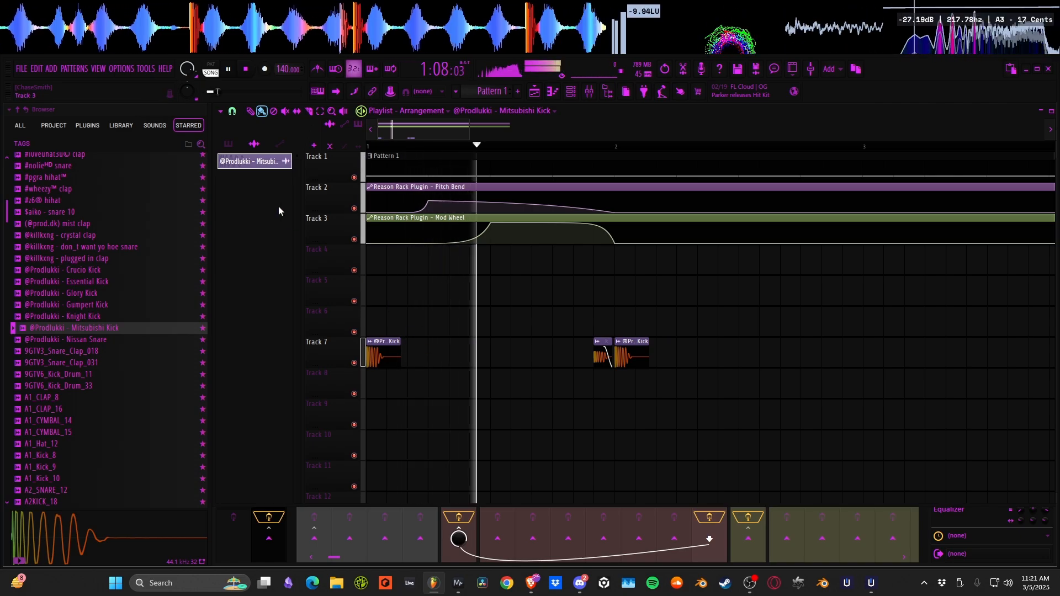
pyautogui.press('space')
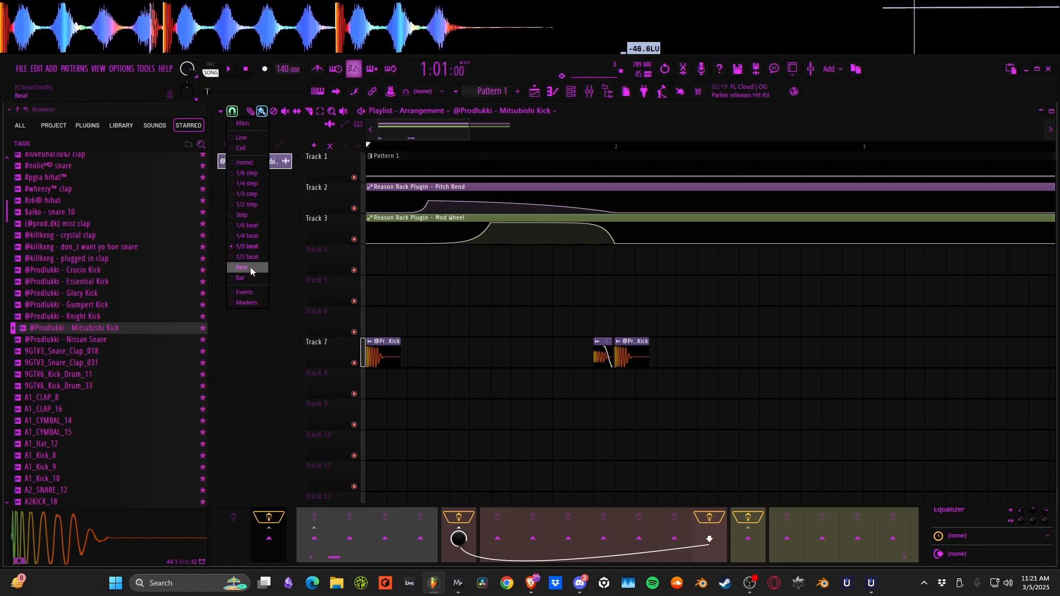
# With snap set to Beat, add a -3.8 dB Mitsubishi Kick at mid-bar 2 and repeat the bar 2 kick pair through bar 4
pyautogui.click(250, 267)
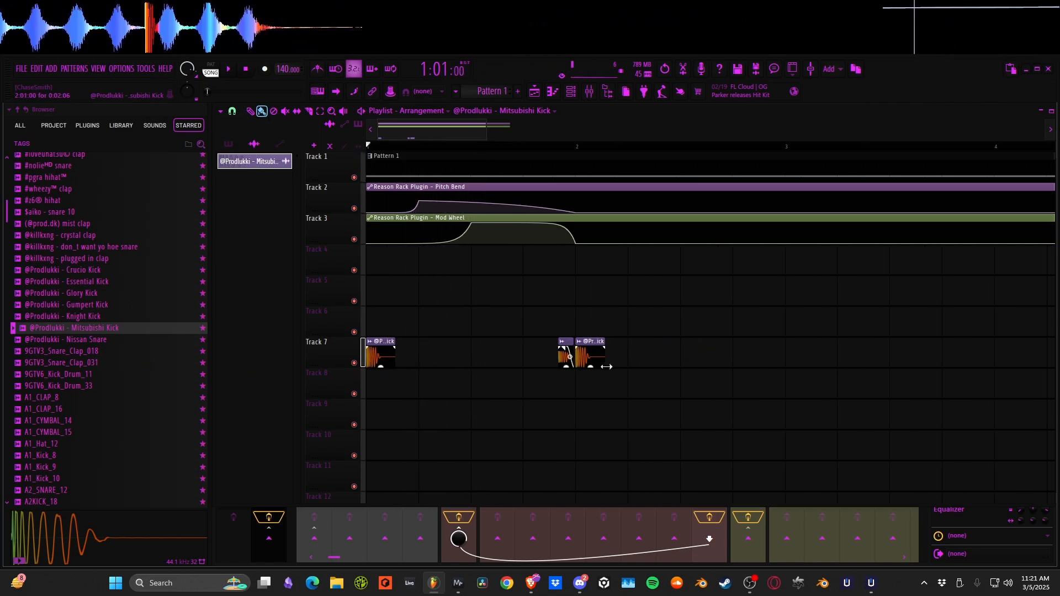
pyautogui.moveTo(684, 337); pyautogui.dragTo(583, 330)
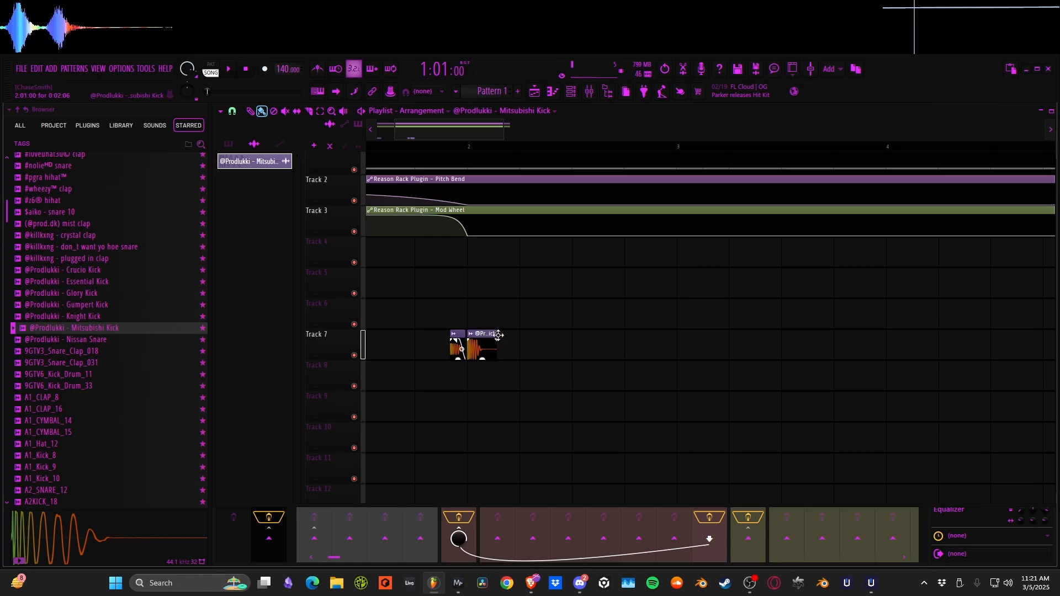
pyautogui.click(584, 334)
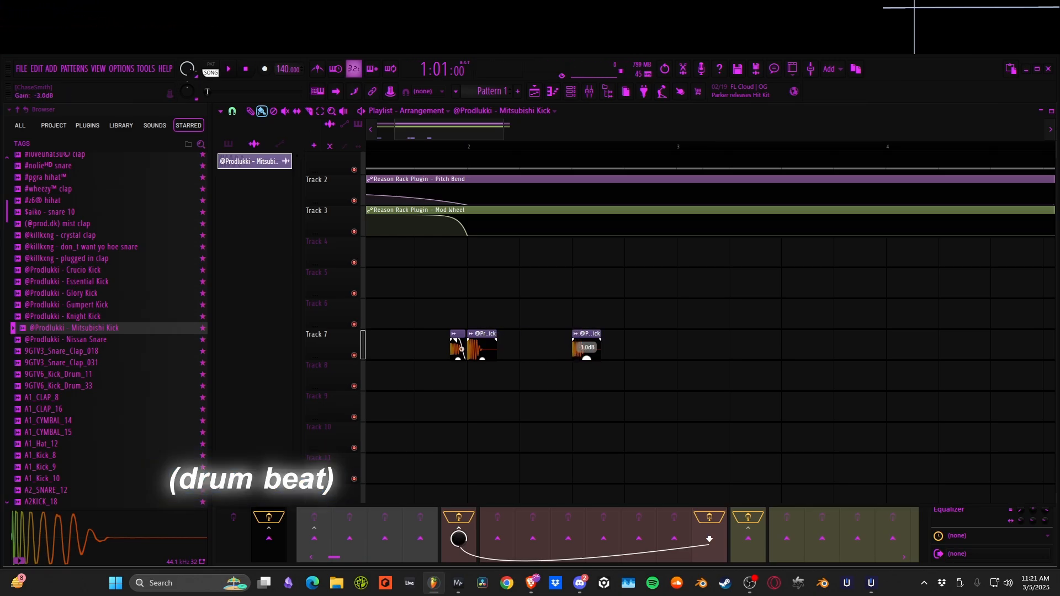
pyautogui.press('space')
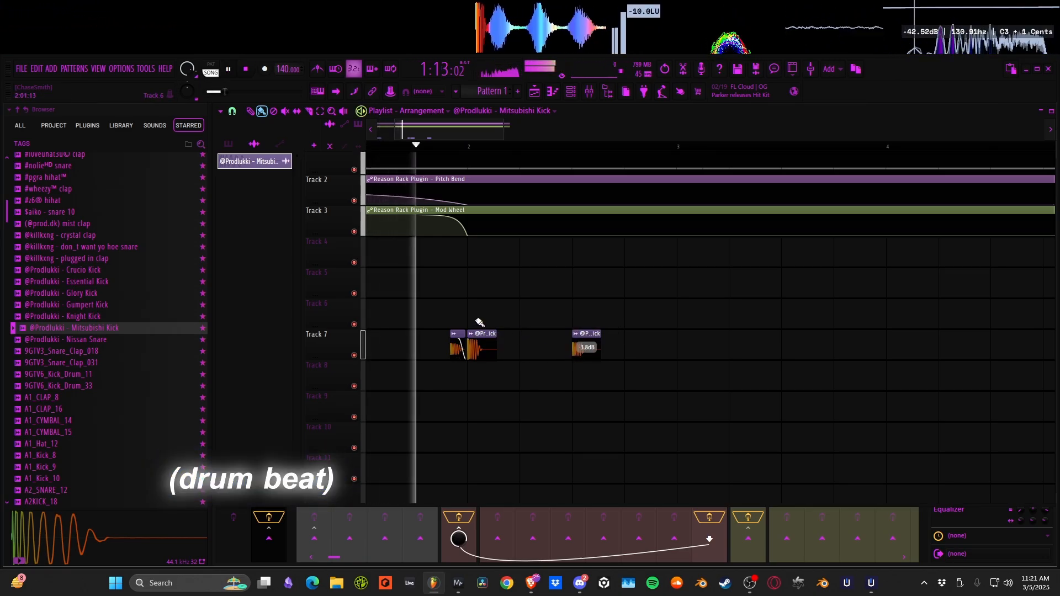
pyautogui.moveTo(482, 334); pyautogui.dragTo(910, 338)
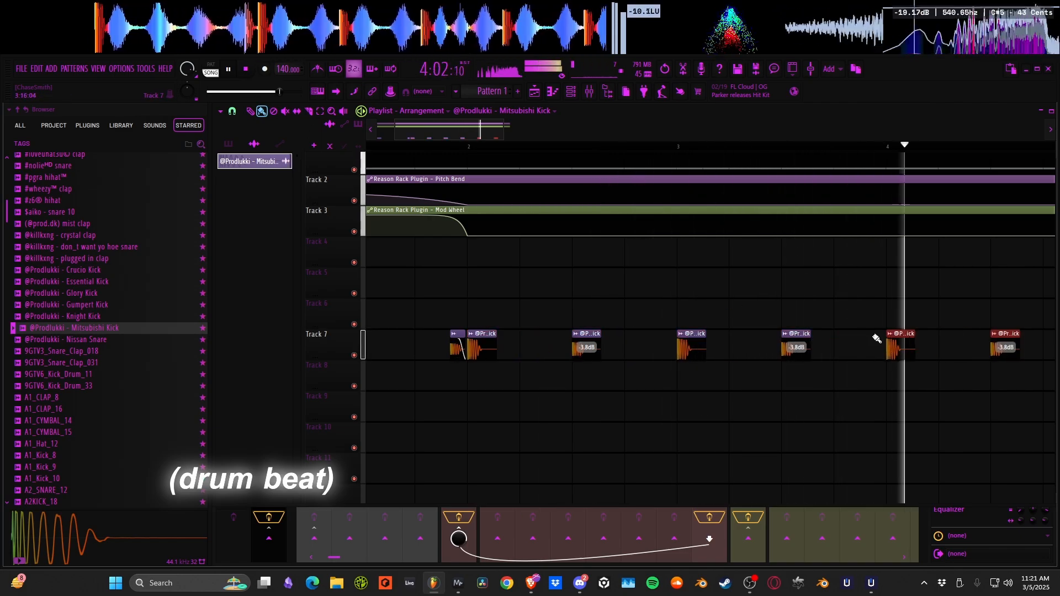
# Route the Mitsubishi Kick channel to DRUMS mixer track 14 and dismiss the driver update notification
pyautogui.scroll(-1, 814, 325)
pyautogui.scroll(-1, 792, 320)
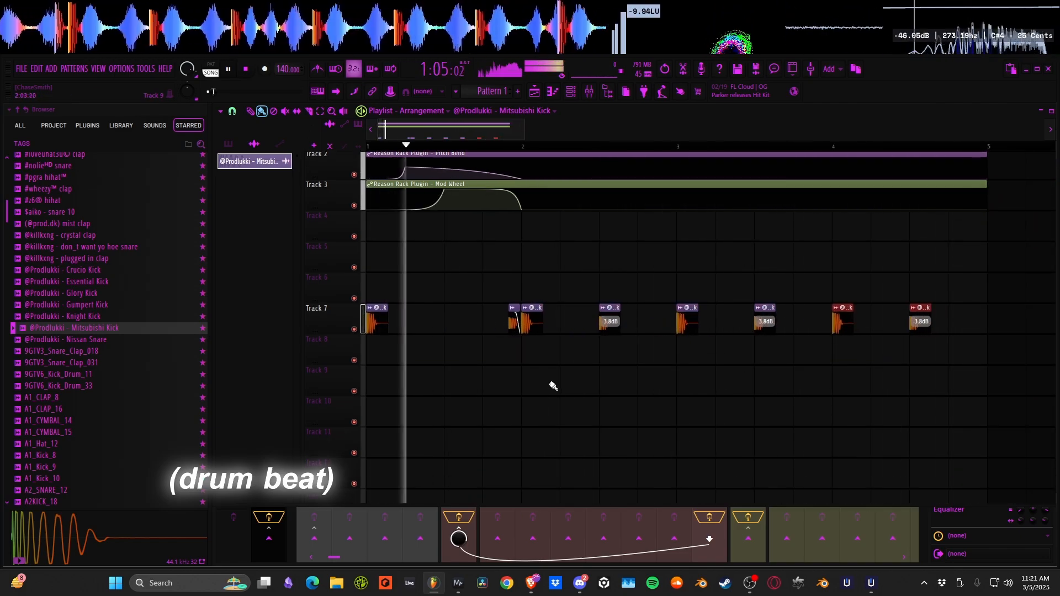
pyautogui.press('Tab')
pyautogui.press('Tab')
pyautogui.press('Tab')
pyautogui.press('Tab')
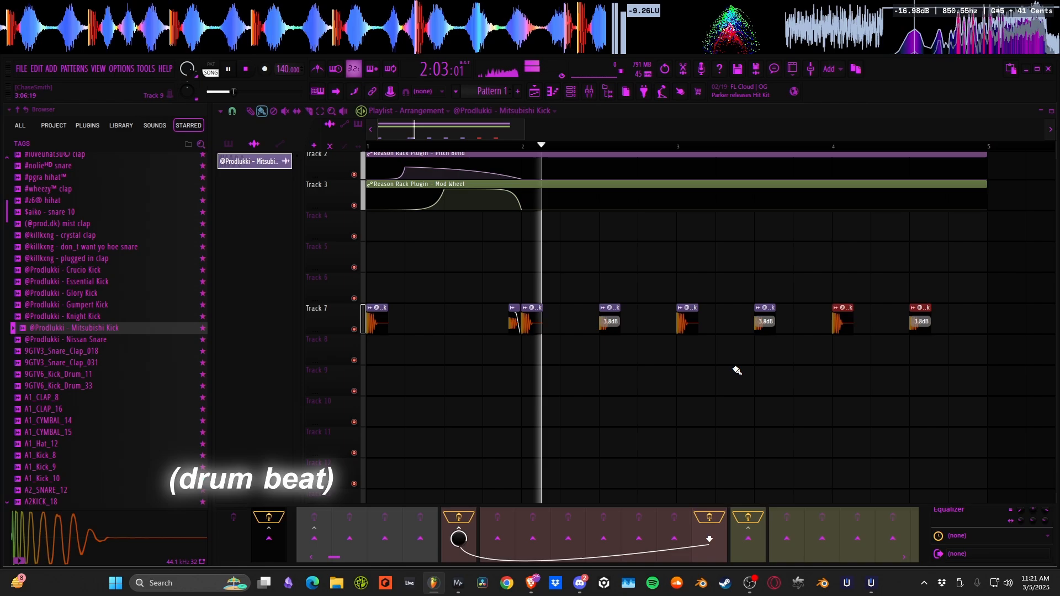
pyautogui.doubleClick(688, 313)
pyautogui.scroll(14, 380, 146)
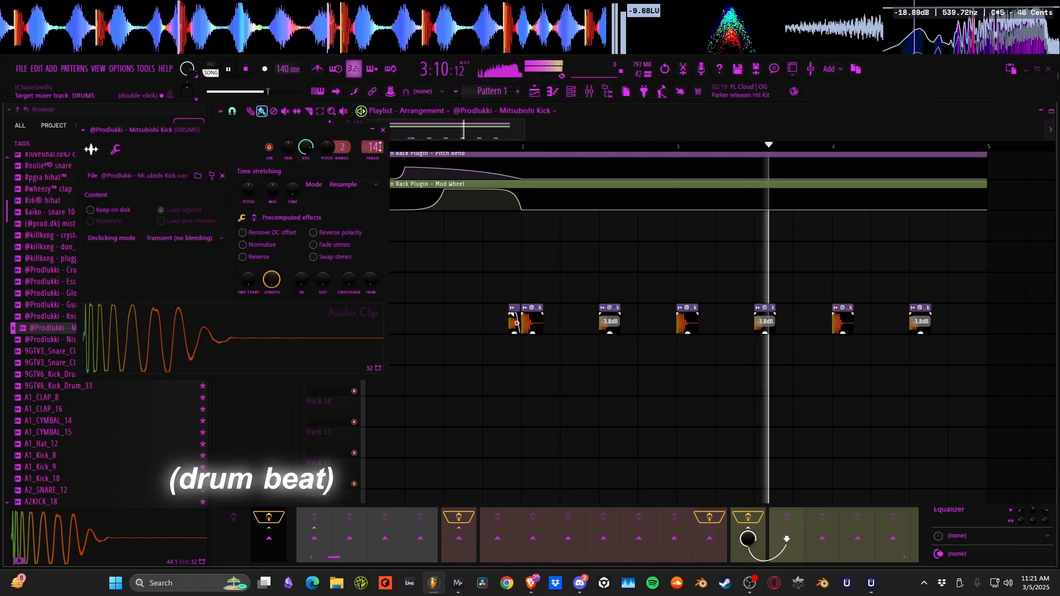
pyautogui.click(386, 133)
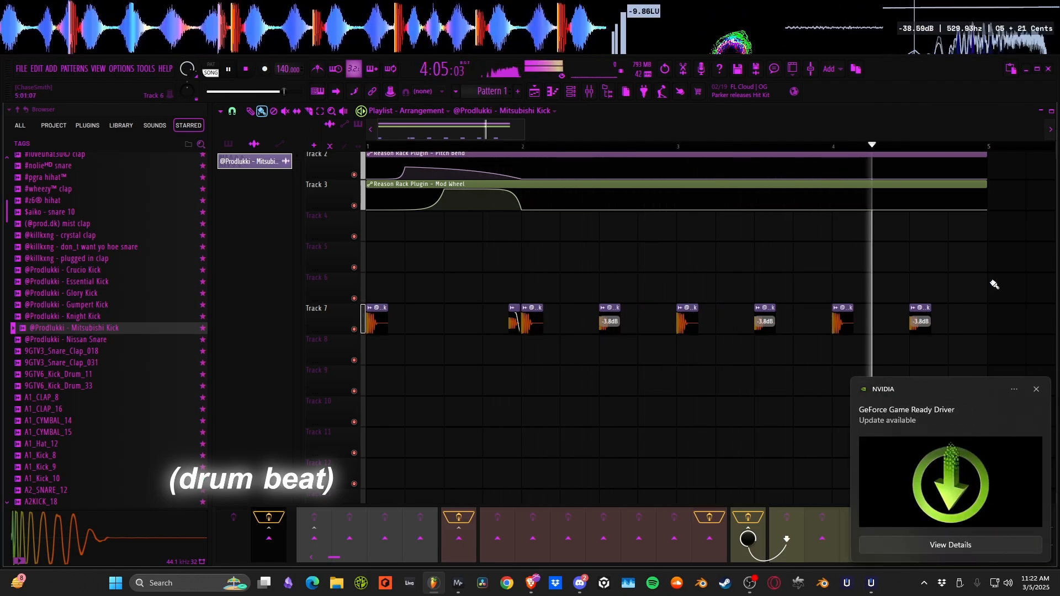
pyautogui.click(1036, 390)
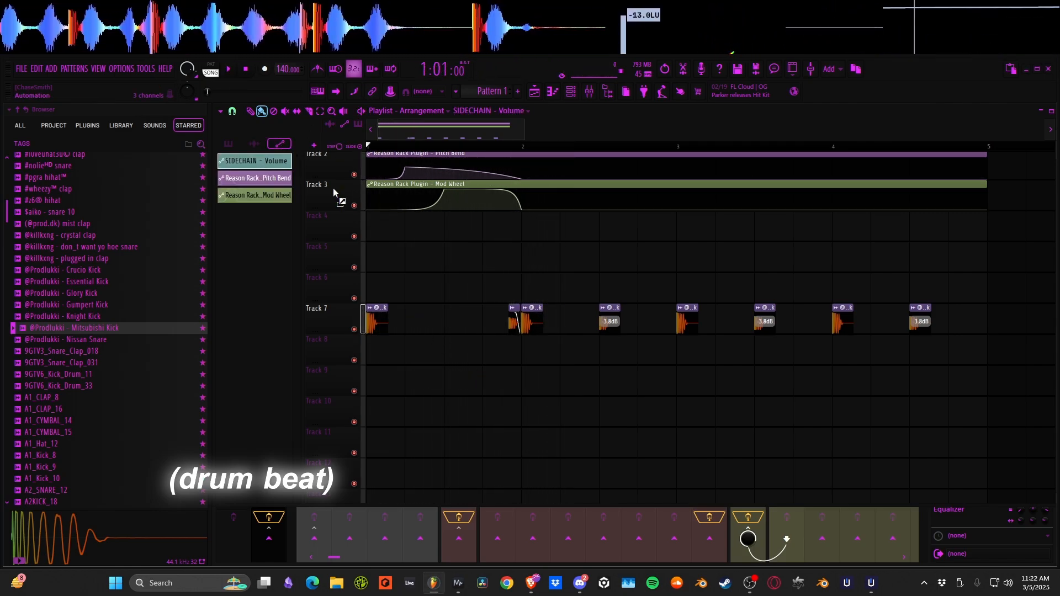
# Place SIDECHAIN - Volume automation clips on Track 5 in line with the half-bar kicks through bar 4, and audition the ducking
pyautogui.scroll(2, 524, 264)
pyautogui.click(531, 265)
pyautogui.click(653, 264)
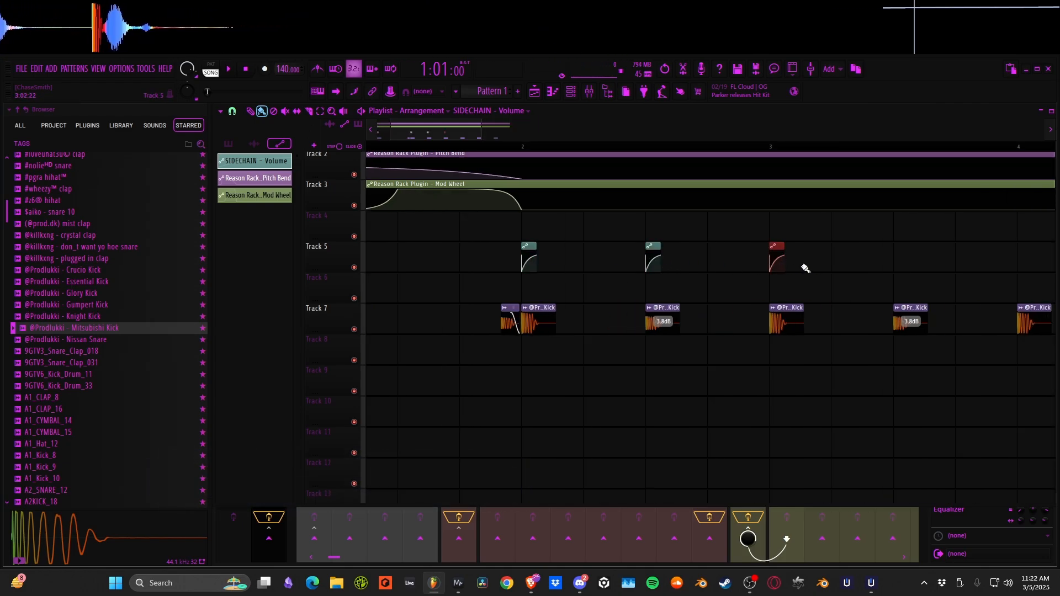
pyautogui.click(897, 261)
pyautogui.moveTo(900, 257); pyautogui.dragTo(515, 265)
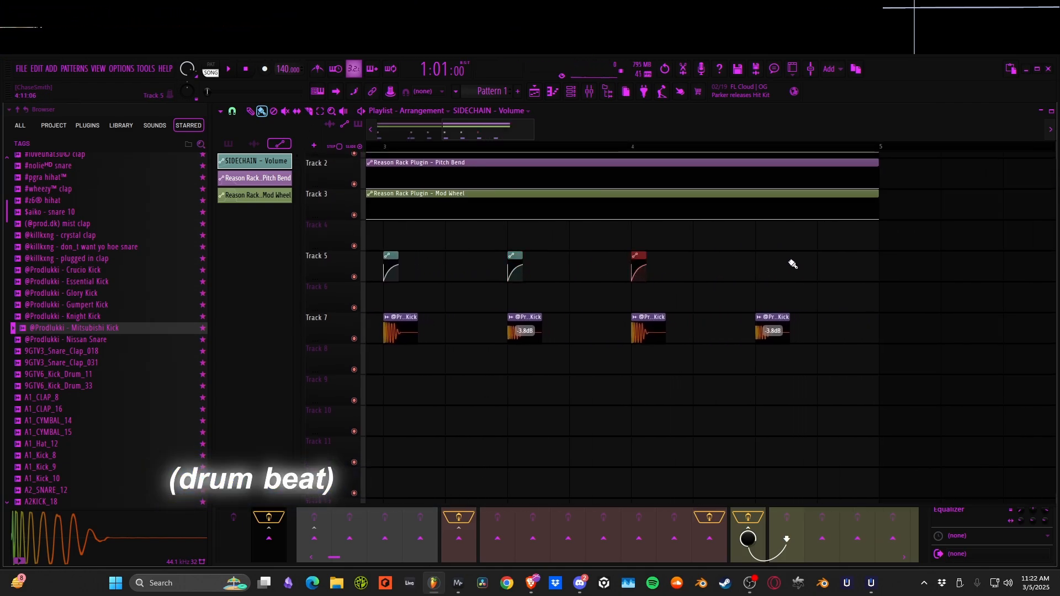
pyautogui.press('space')
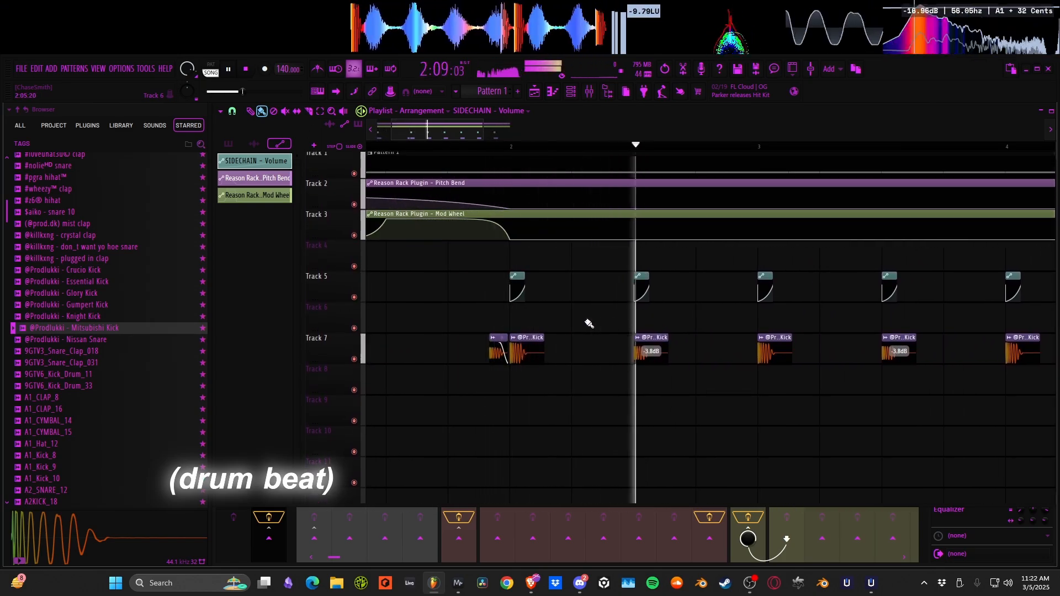
pyautogui.moveTo(566, 322); pyautogui.dragTo(671, 314)
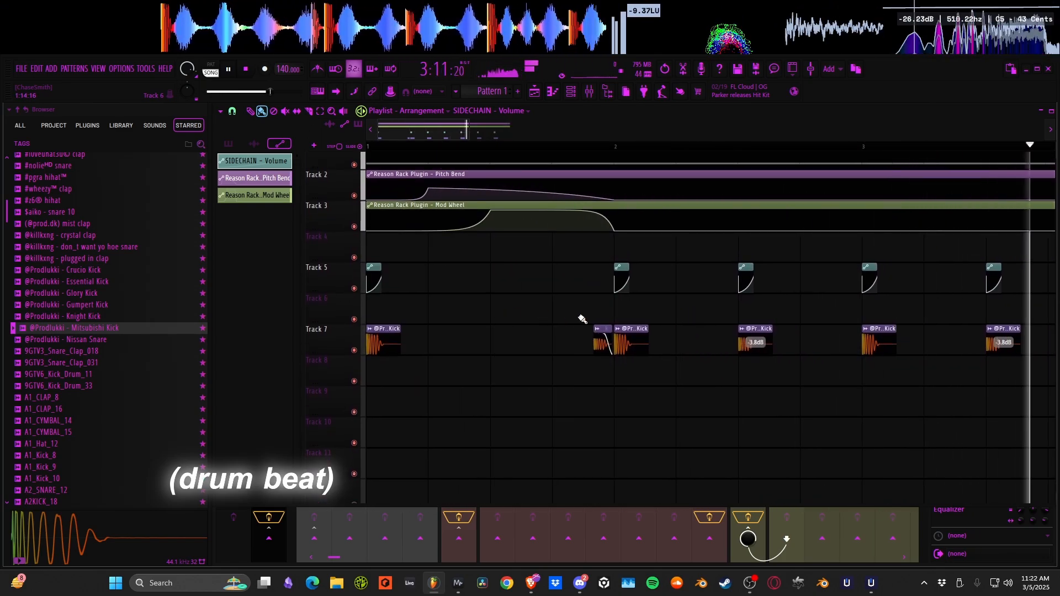
# Load FabFilter Pro-Q 3 after TOP END TEXTURE KRV on BASS mixer track 12
pyautogui.press('F9')
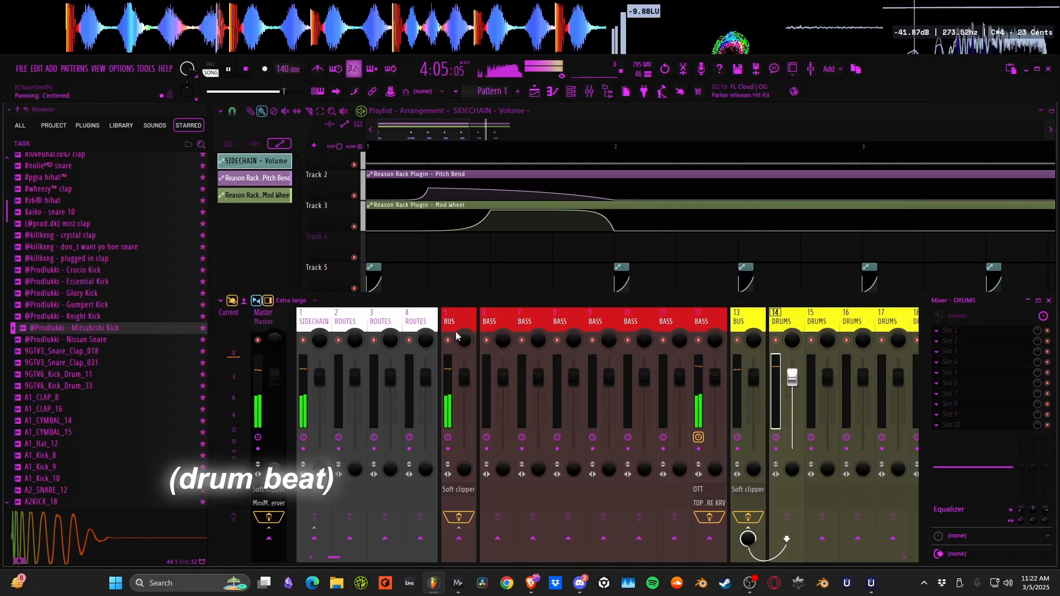
pyautogui.click(706, 315)
pyautogui.click(958, 355)
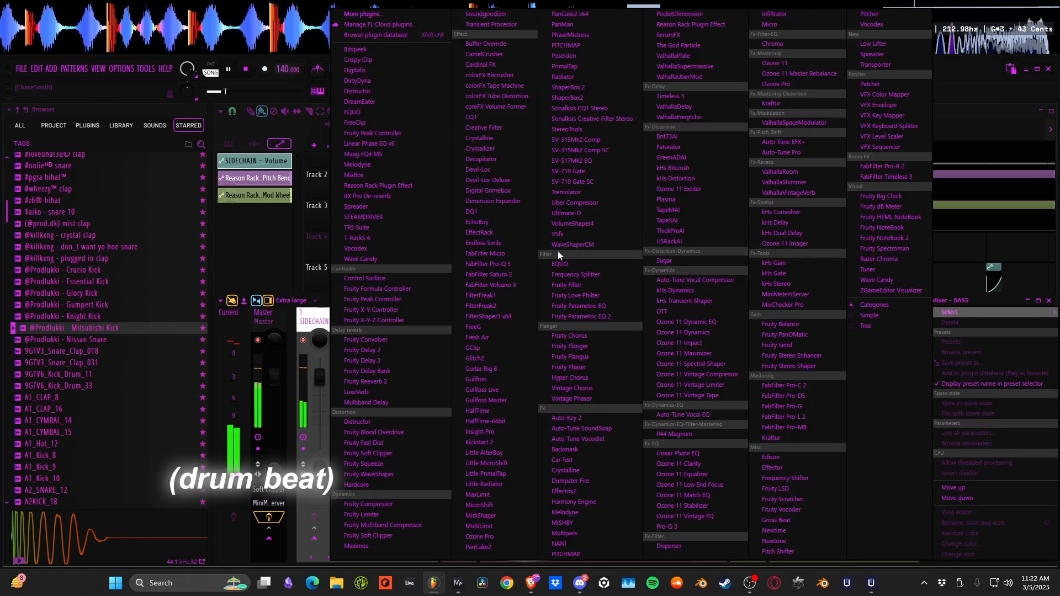
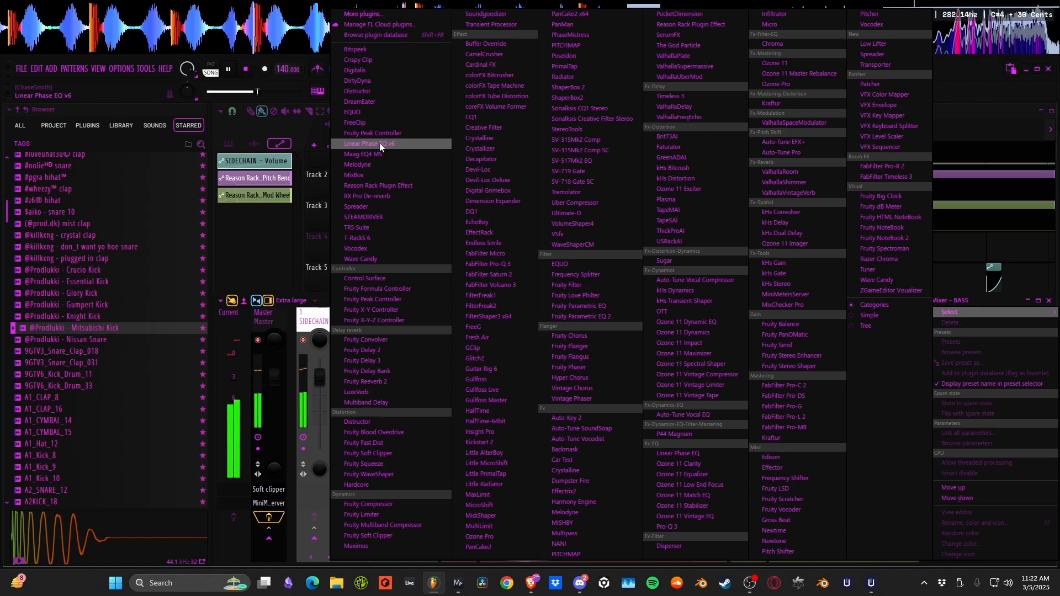
pyautogui.click(506, 261)
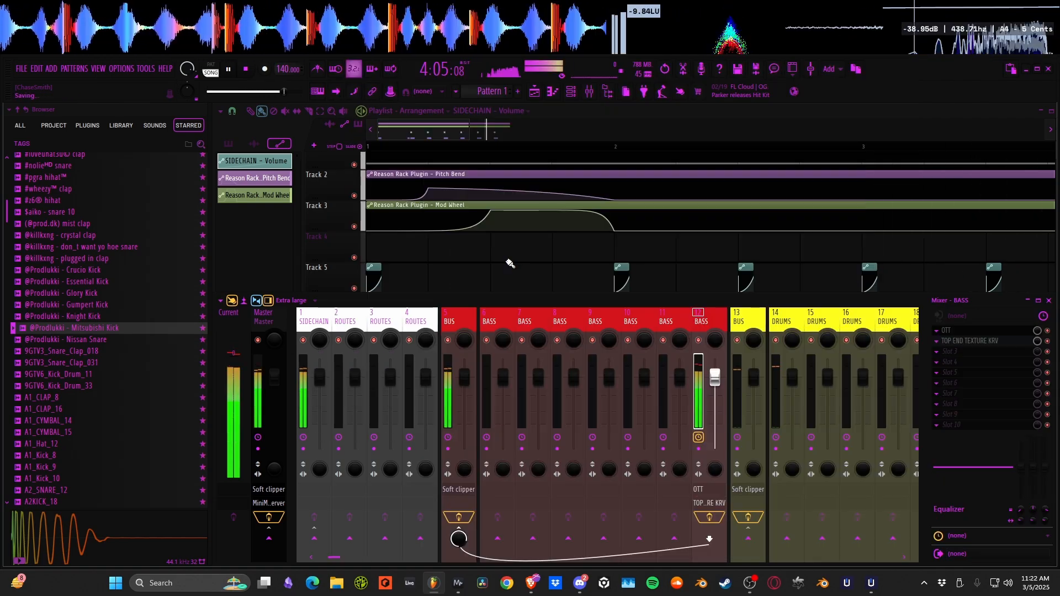
# Create a bell cut in Pro-Q 3 with Side stereo placement, at about 3819 Hz and -5.14 dB
pyautogui.moveTo(405, 234); pyautogui.dragTo(324, 265)
pyautogui.click(353, 297)
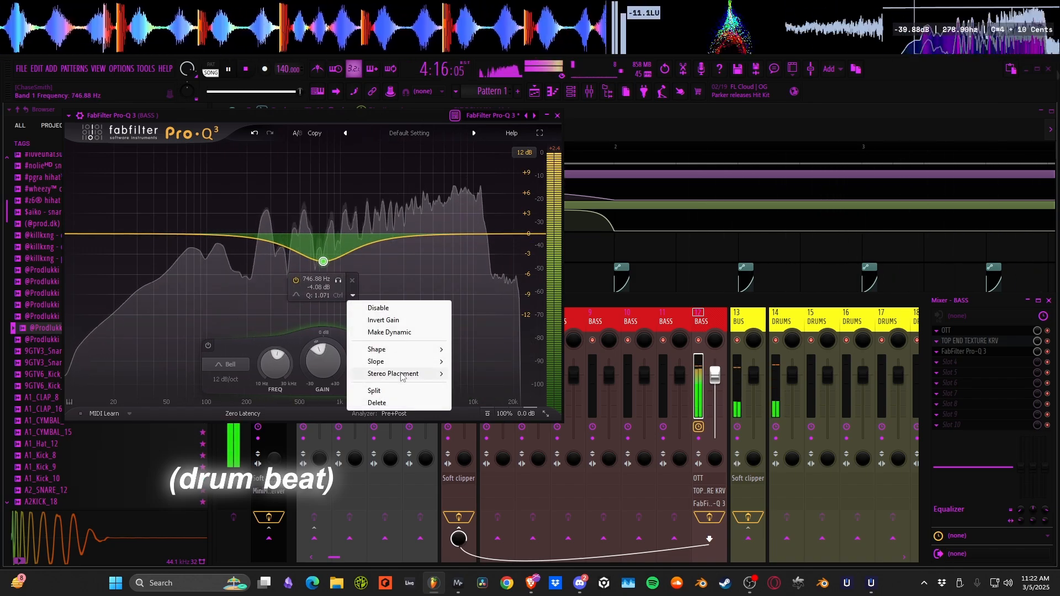
pyautogui.moveTo(420, 373)
pyautogui.click(495, 422)
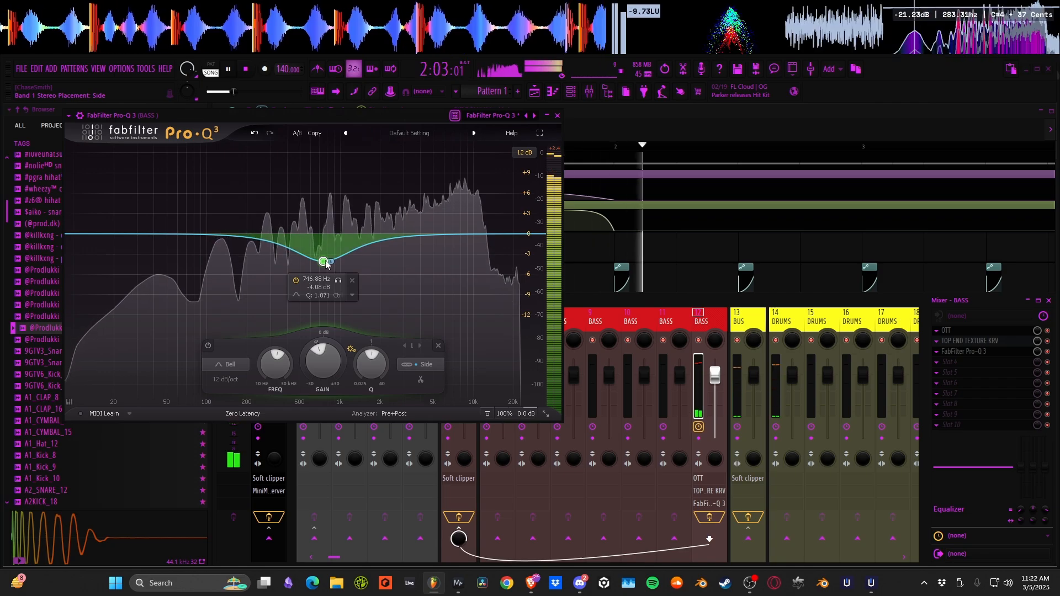
pyautogui.moveTo(324, 262); pyautogui.dragTo(422, 273)
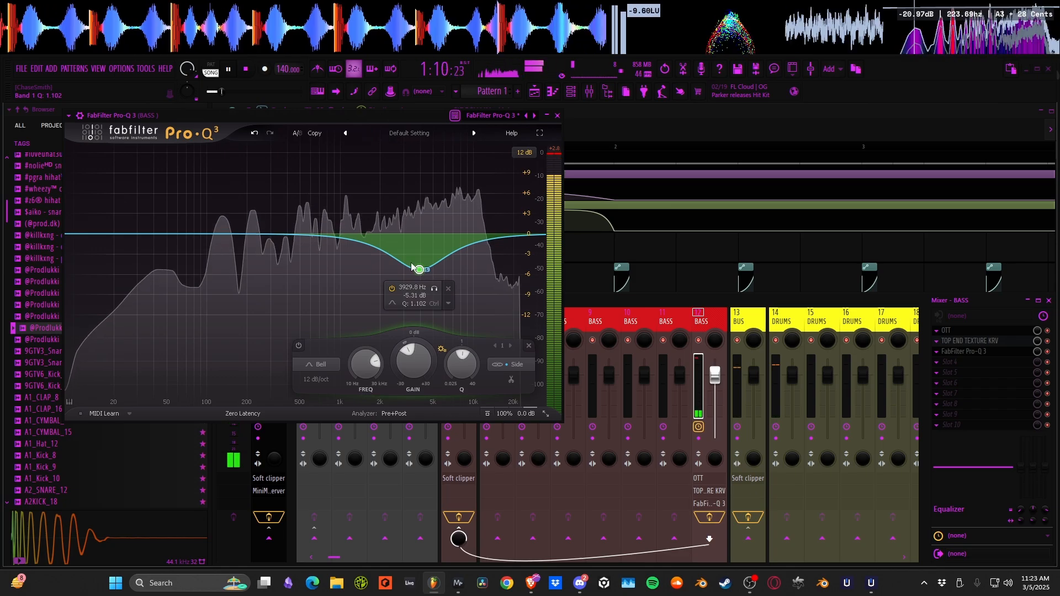
pyautogui.moveTo(420, 271); pyautogui.dragTo(417, 269)
pyautogui.press('space')
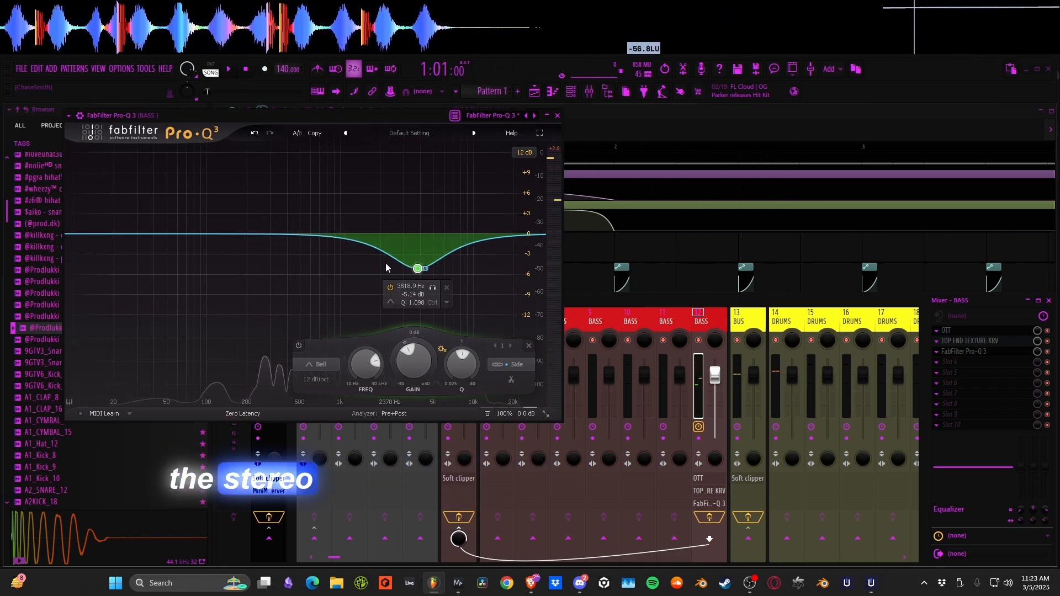
pyautogui.click(557, 115)
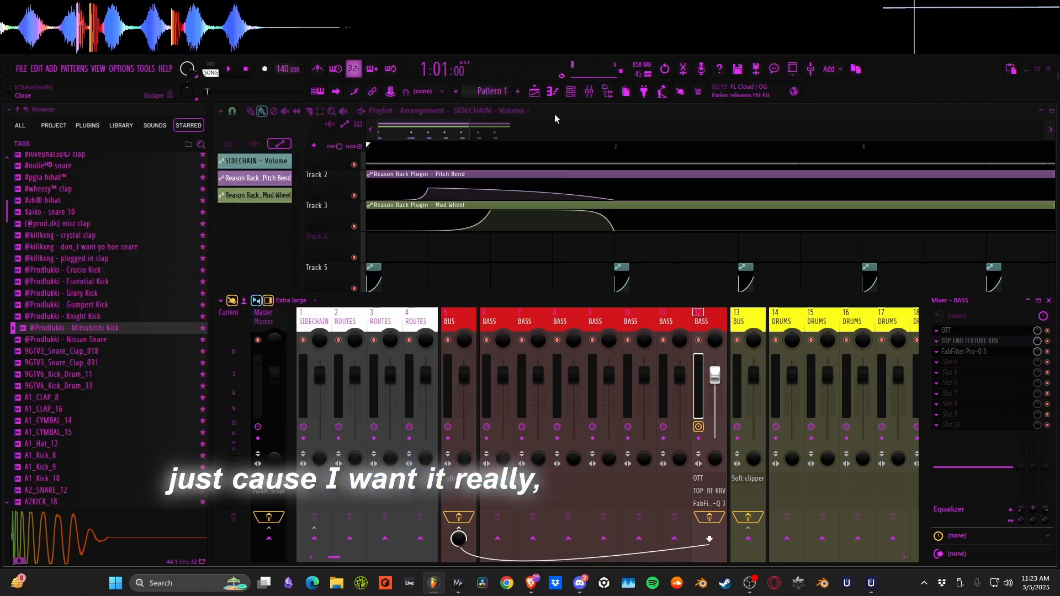
# Load SerumFX after Pro-Q 3 on the BASS track and enable its Hyper/Dimension effect
pyautogui.click(957, 377)
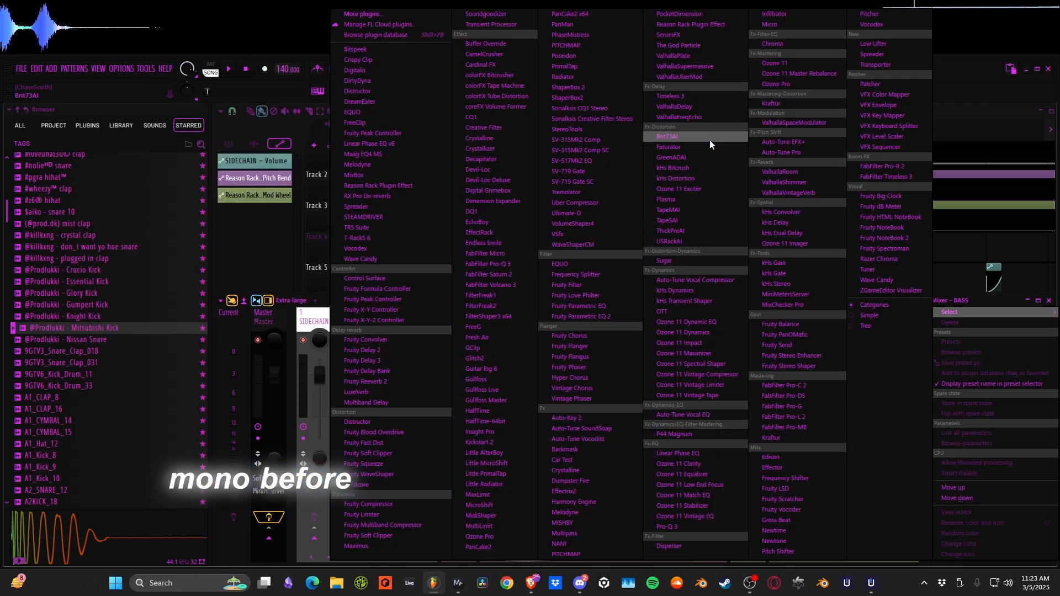
pyautogui.click(690, 36)
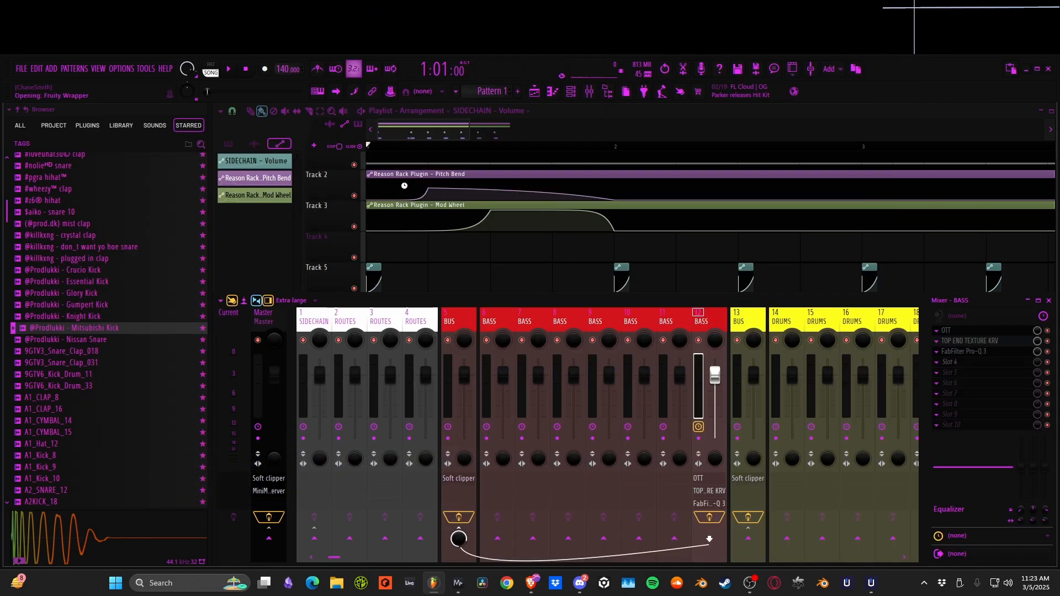
pyautogui.press('space')
pyautogui.click(94, 187)
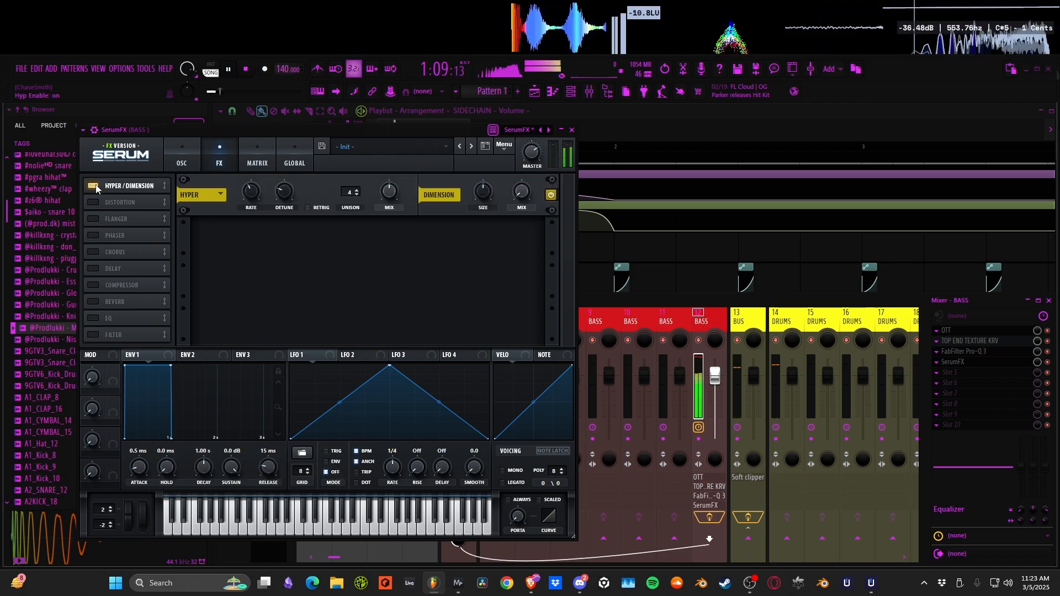
# Turn the Hyper mix fully down, raise the Dimension mix to 23%, and adjust the Dimension size
pyautogui.moveTo(387, 195); pyautogui.dragTo(399, 267)
pyautogui.moveTo(483, 192); pyautogui.dragTo(464, 232)
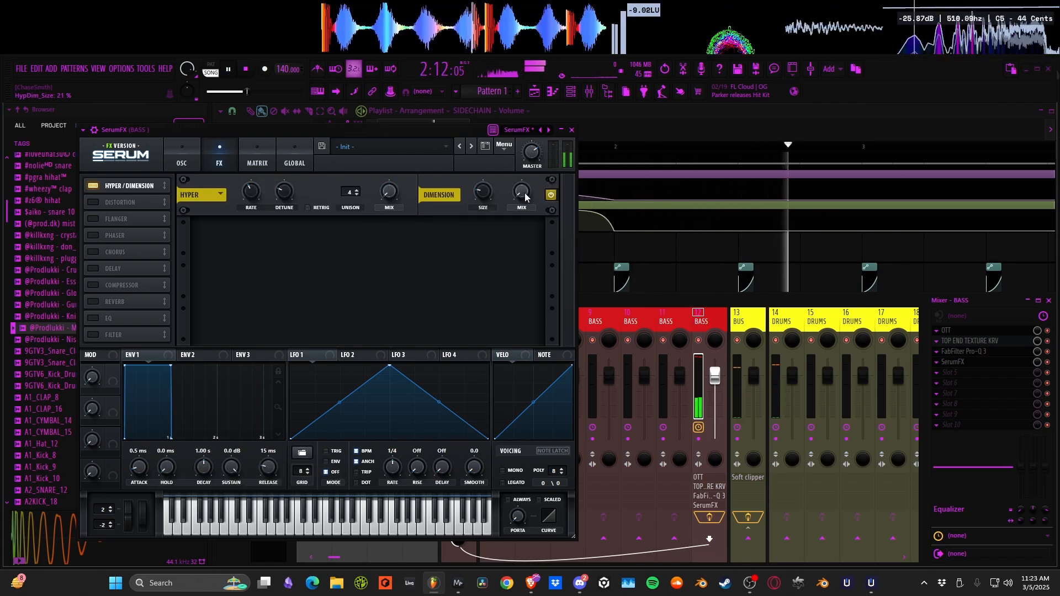
pyautogui.moveTo(522, 193)
pyautogui.mouseDown()
pyautogui.moveTo(512, 133)
pyautogui.moveTo(520, 173)
pyautogui.mouseUp()
pyautogui.moveTo(482, 193); pyautogui.dragTo(510, 220)
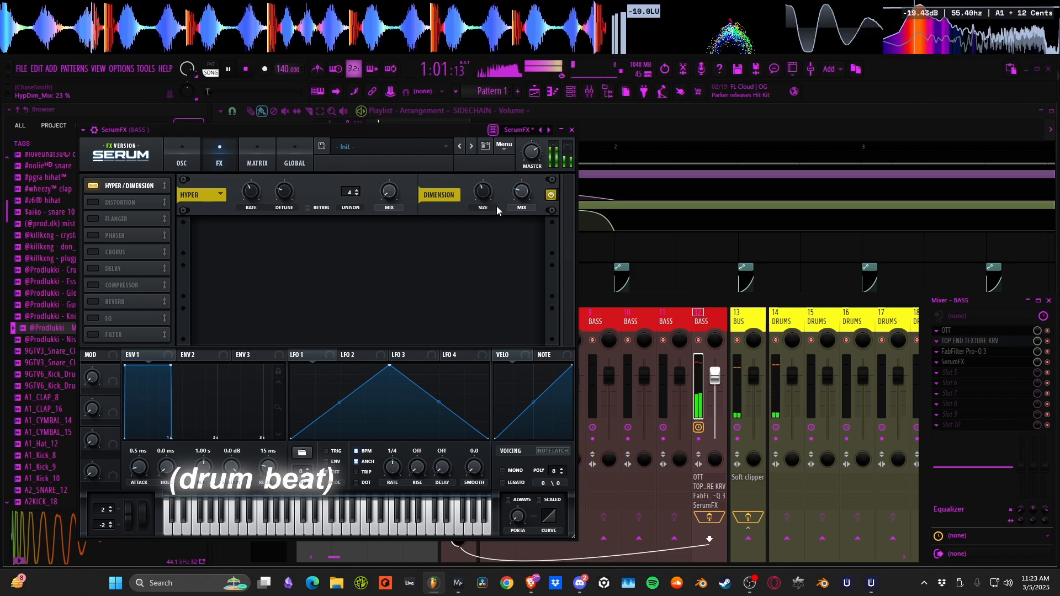
# Try SerumFX's compressor in multiband mode with 6.0 dB gain and the high band at 148%
pyautogui.click(94, 288)
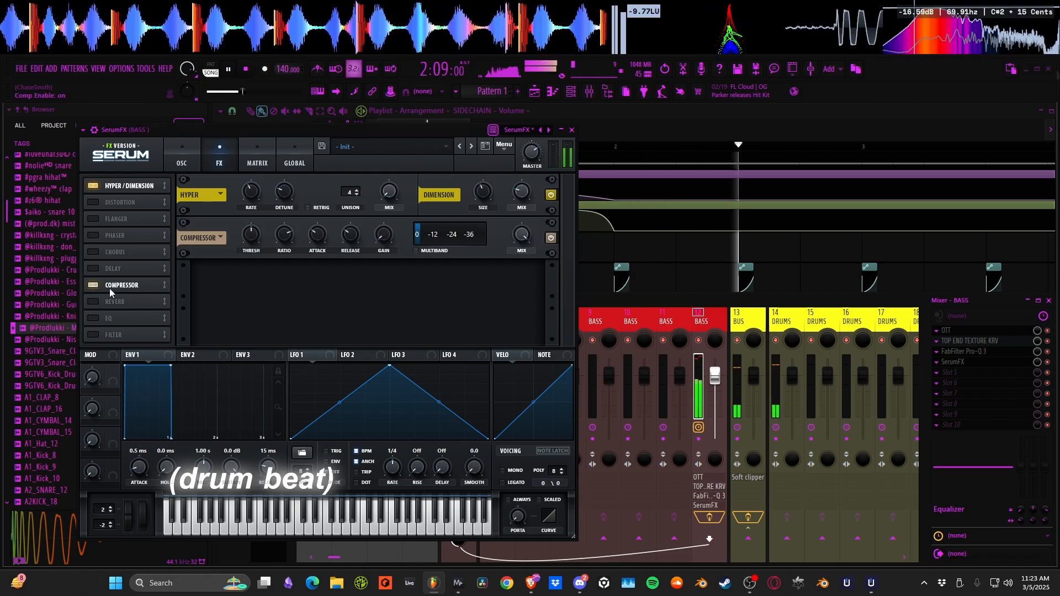
pyautogui.click(416, 251)
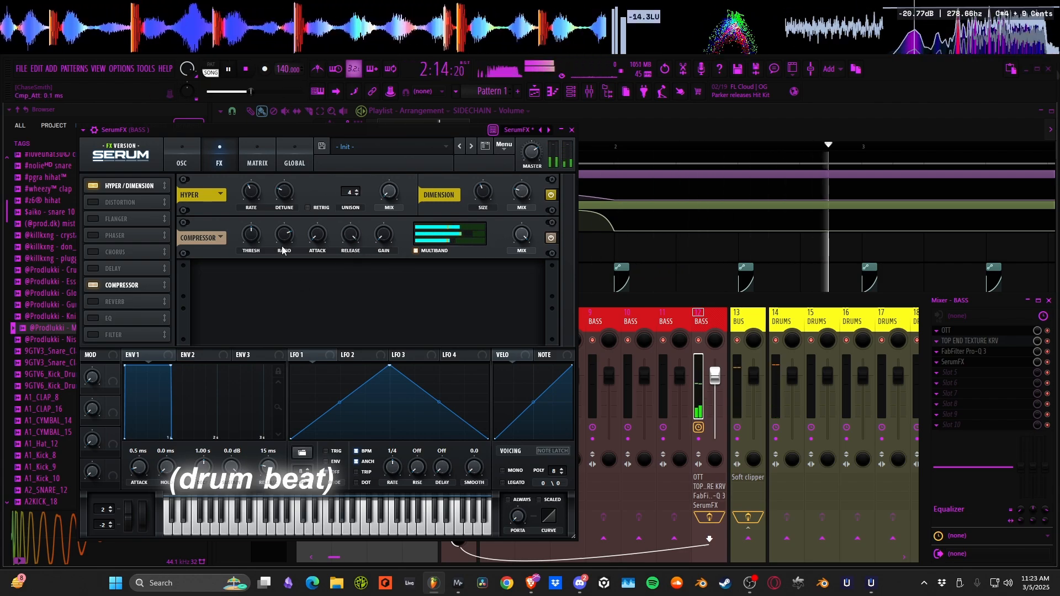
pyautogui.moveTo(380, 203)
pyautogui.mouseDown()
pyautogui.moveTo(374, 220)
pyautogui.moveTo(376, 211)
pyautogui.mouseUp()
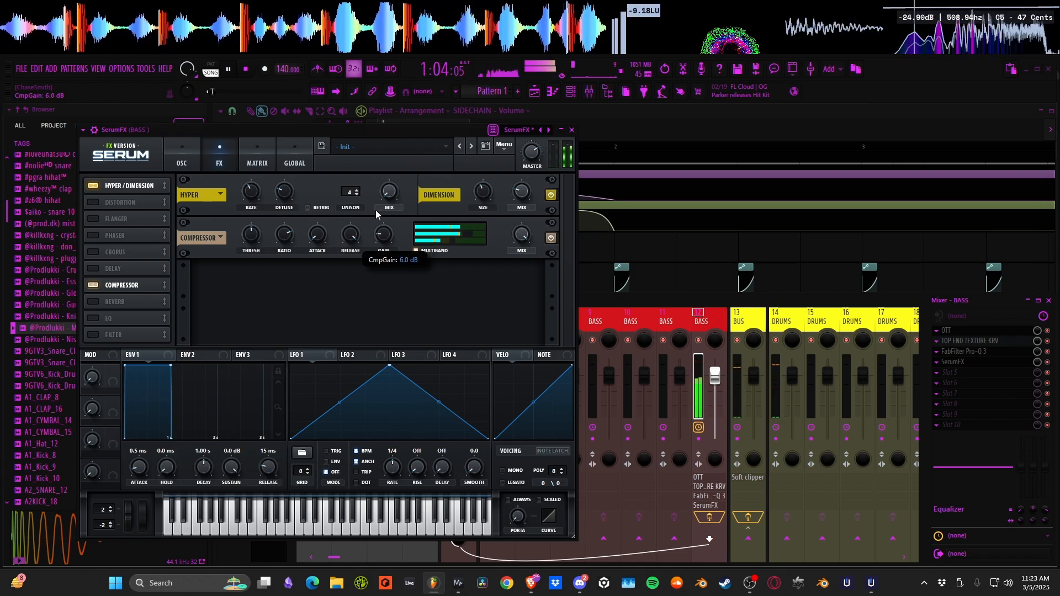
pyautogui.moveTo(460, 226); pyautogui.dragTo(477, 231)
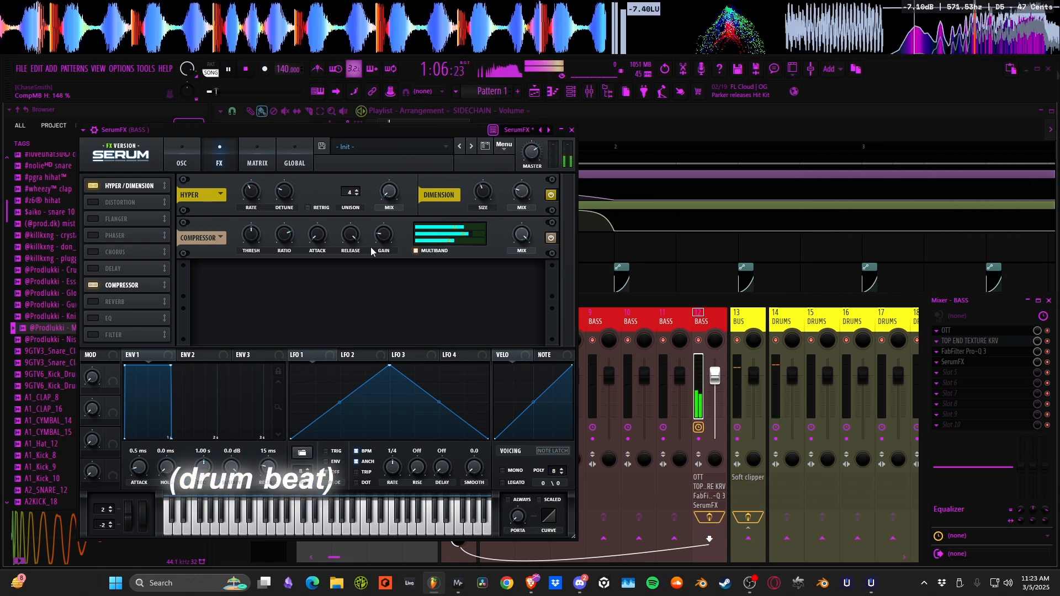
pyautogui.click(101, 285)
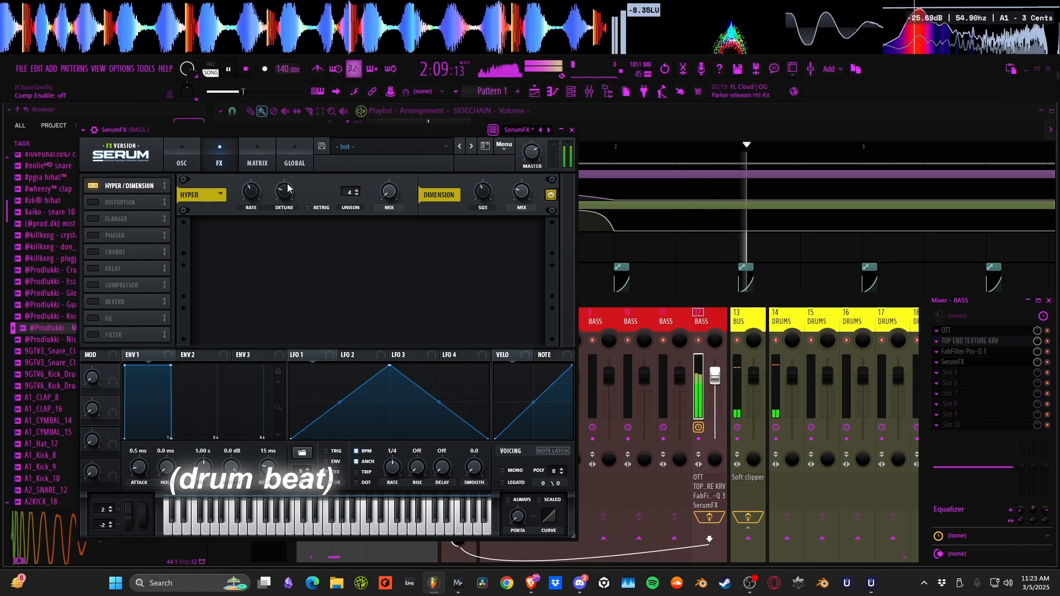
# Lower the SerumFX master volume to 76% (-7.3 dB) and close the plugin
pyautogui.click(535, 156)
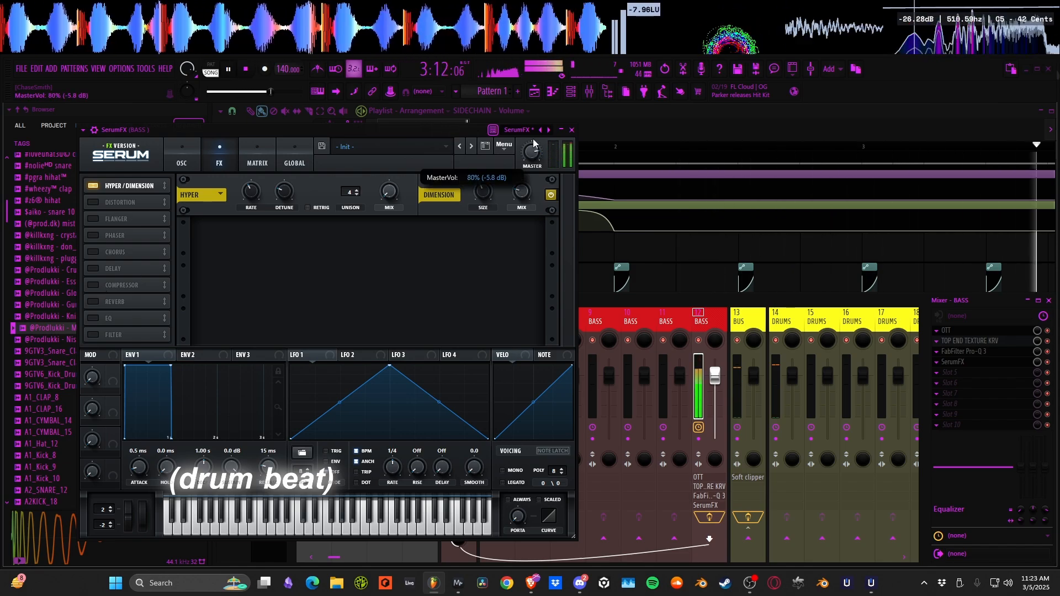
pyautogui.moveTo(533, 143); pyautogui.dragTo(532, 145)
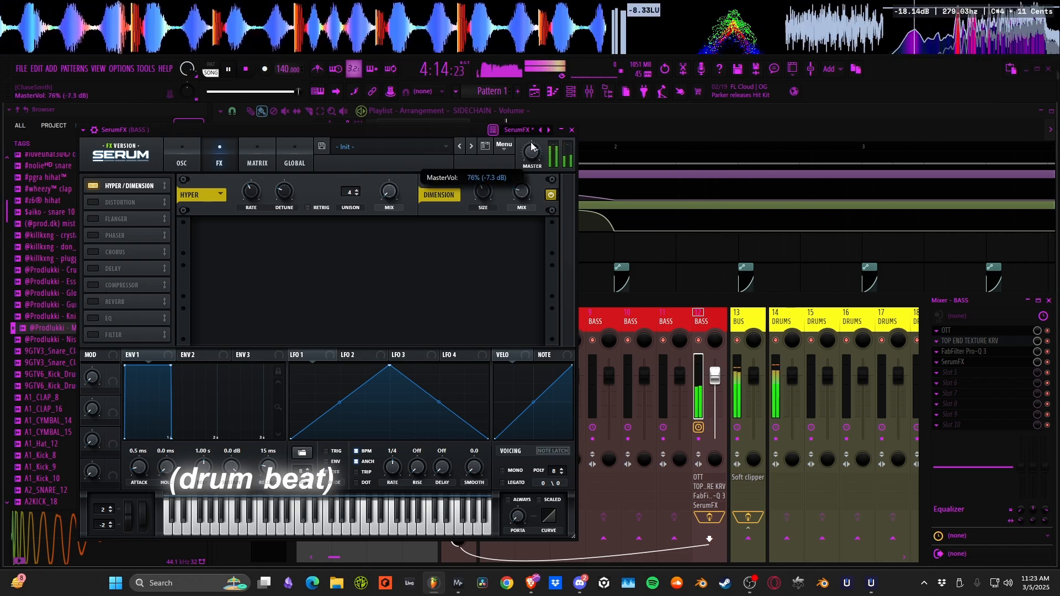
pyautogui.click(573, 130)
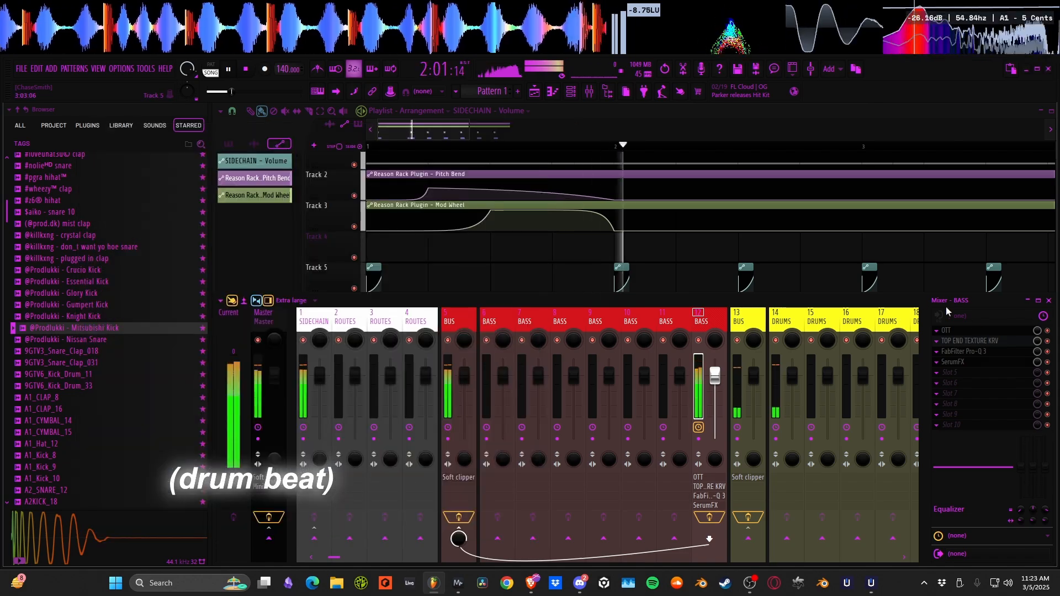
# Add a high cut at 16445 Hz to the BASS track's Pro-Q 3, with Stereo placement and a 6 dB/oct slope
pyautogui.click(968, 352)
pyautogui.moveTo(503, 234)
pyautogui.mouseDown()
pyautogui.moveTo(486, 243)
pyautogui.moveTo(504, 226)
pyautogui.mouseUp()
pyautogui.rightClick(504, 226)
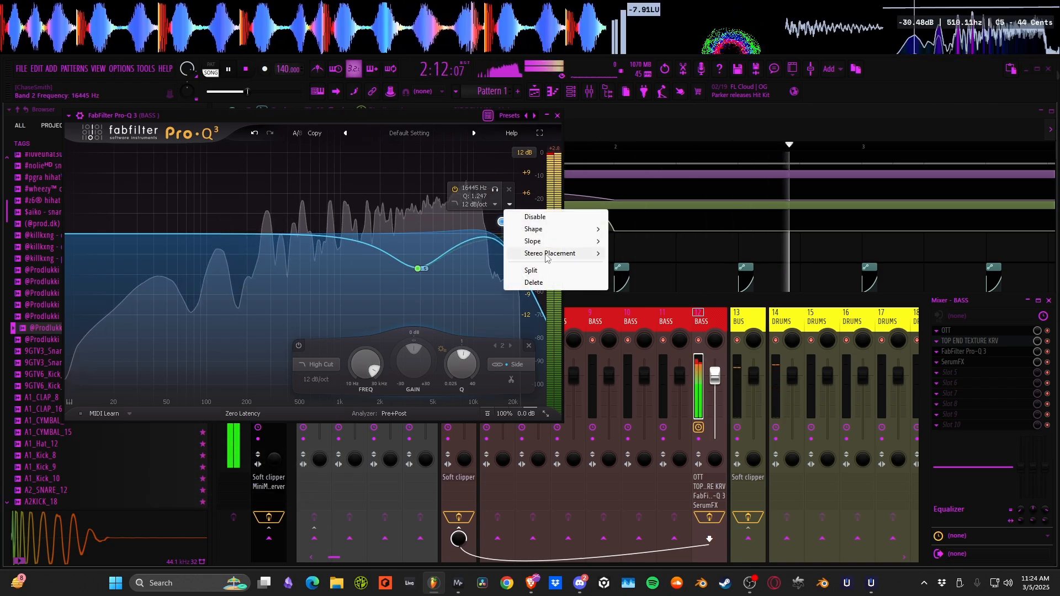
pyautogui.moveTo(575, 254)
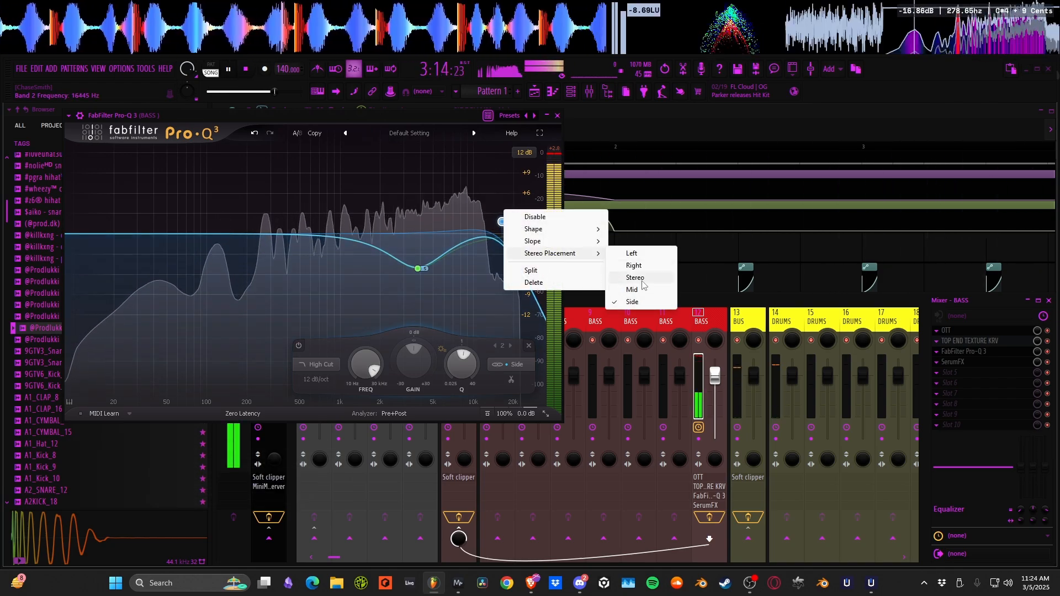
pyautogui.click(640, 278)
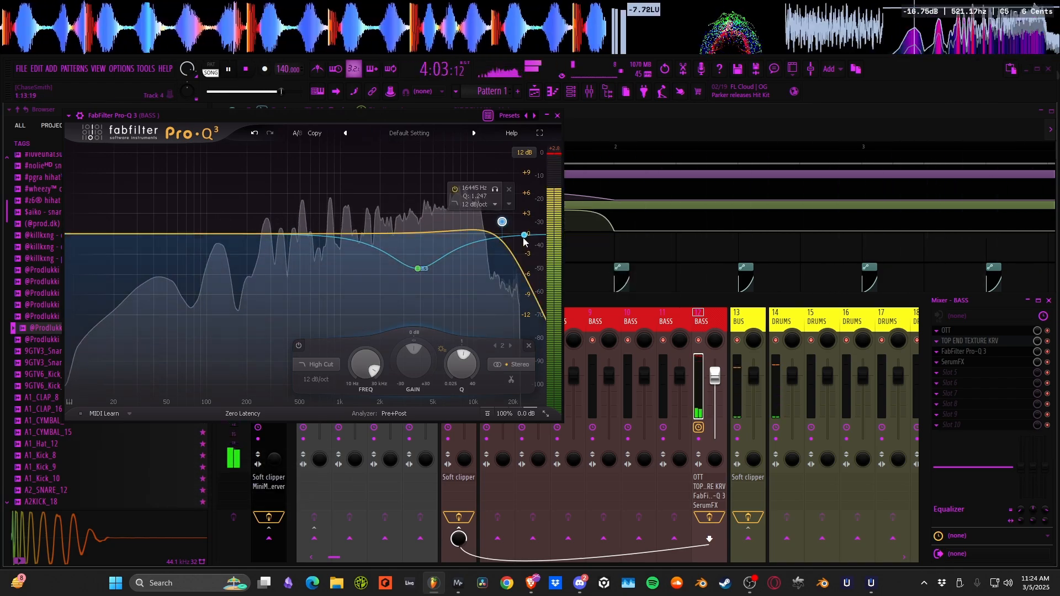
pyautogui.click(469, 204)
pyautogui.click(504, 217)
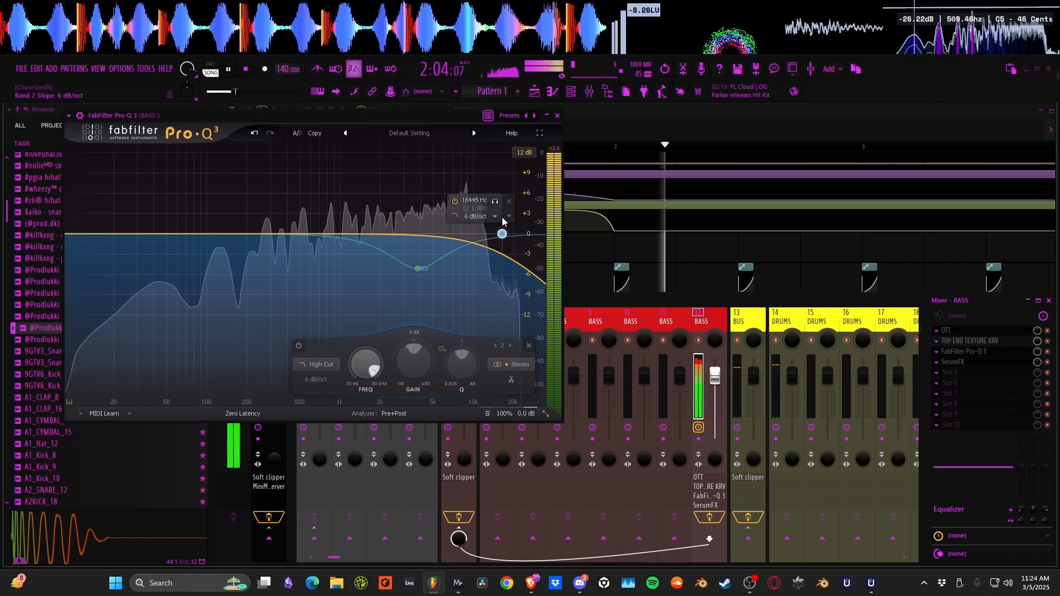
# Try the high cut band as a high shelf at 13587 Hz with -3.02 dB gain
pyautogui.click(496, 217)
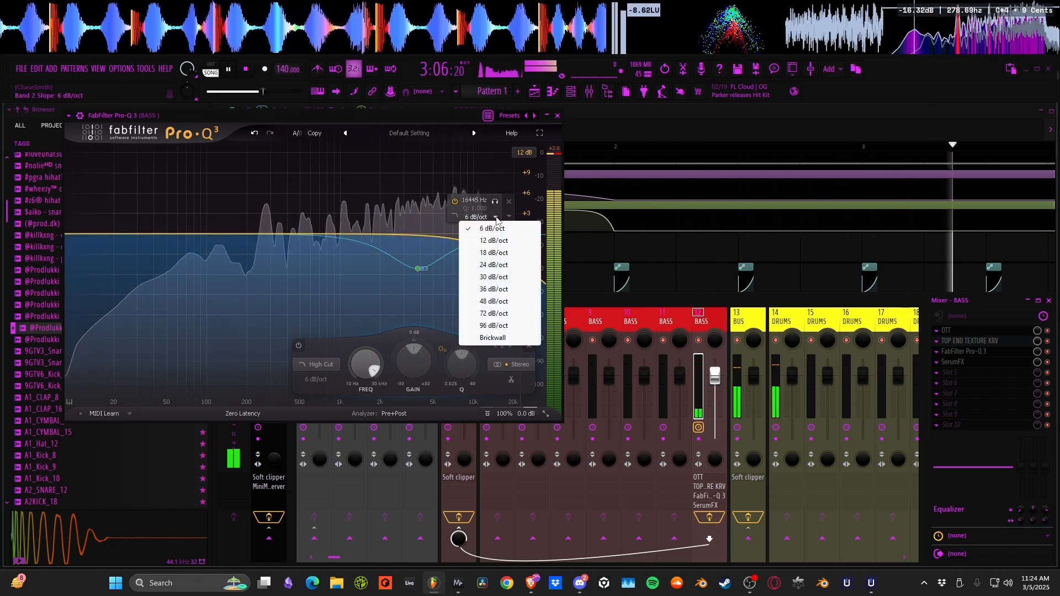
pyautogui.click(495, 216)
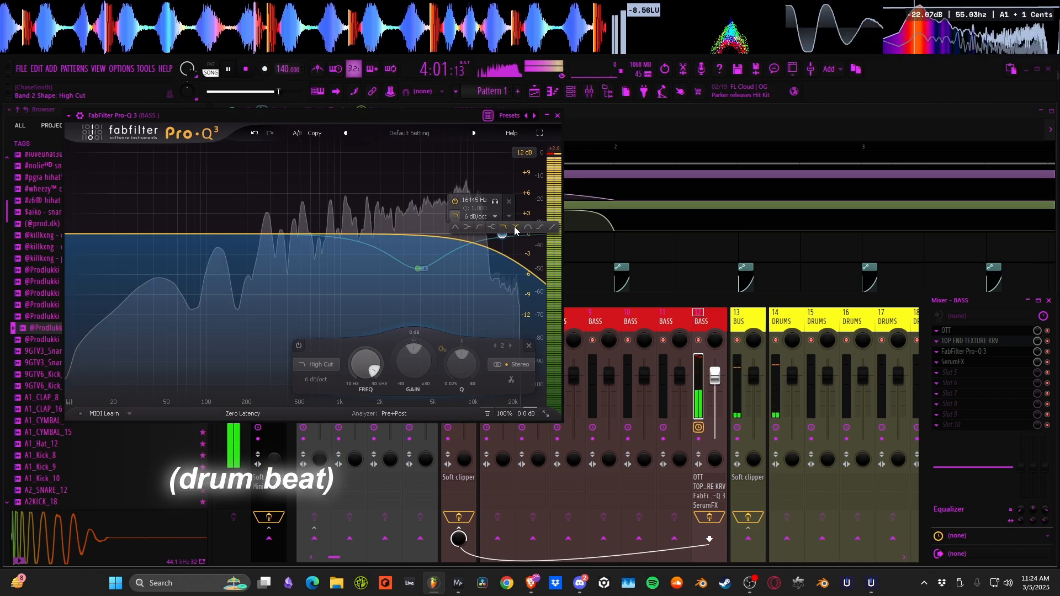
pyautogui.click(491, 227)
pyautogui.moveTo(499, 234); pyautogui.dragTo(494, 257)
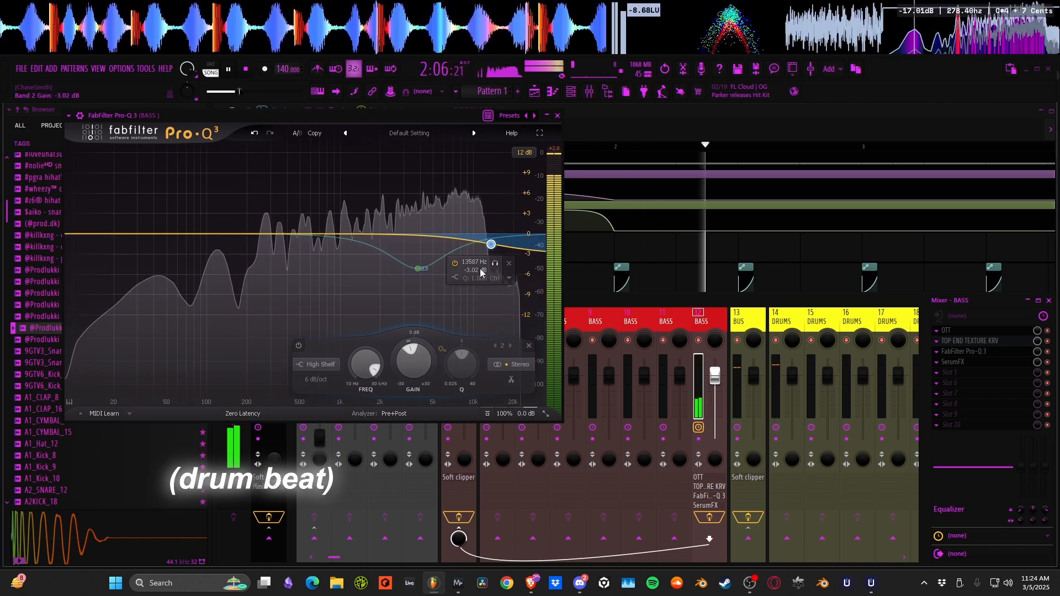
# Make the band a dynamic bell at 12117 Hz with +0.01 dB gain, Q 4.438 and a -13.51 dB dynamic range
pyautogui.click(457, 290)
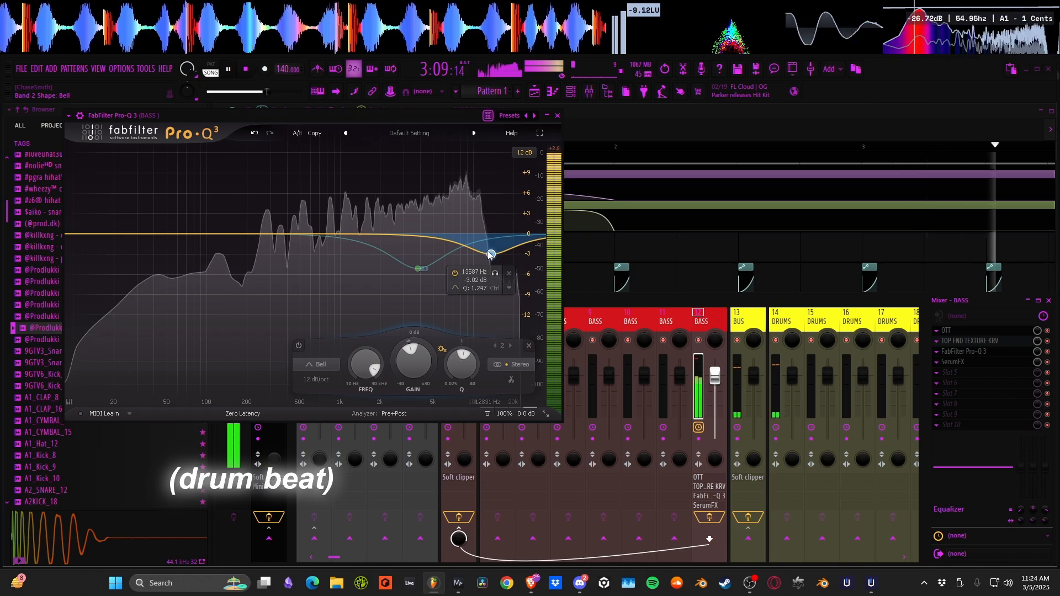
pyautogui.moveTo(491, 255)
pyautogui.mouseDown()
pyautogui.moveTo(517, 288)
pyautogui.moveTo(490, 265)
pyautogui.moveTo(452, 272)
pyautogui.moveTo(482, 278)
pyautogui.moveTo(485, 234)
pyautogui.moveTo(482, 353)
pyautogui.moveTo(486, 272)
pyautogui.mouseUp()
pyautogui.scroll(8, 517, 290)
pyautogui.rightClick(485, 269)
pyautogui.click(508, 300)
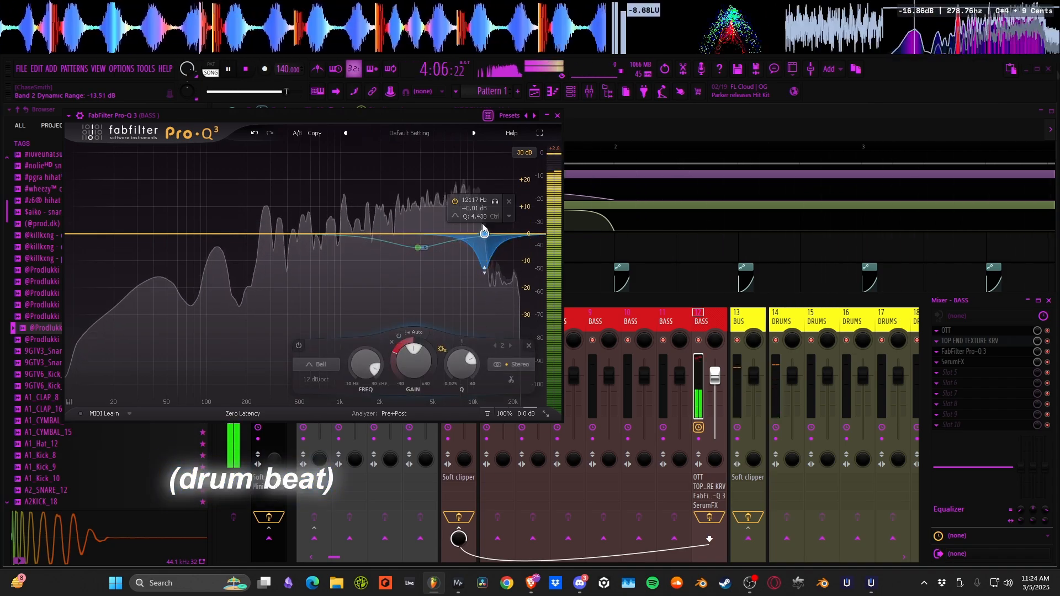
pyautogui.click(393, 154)
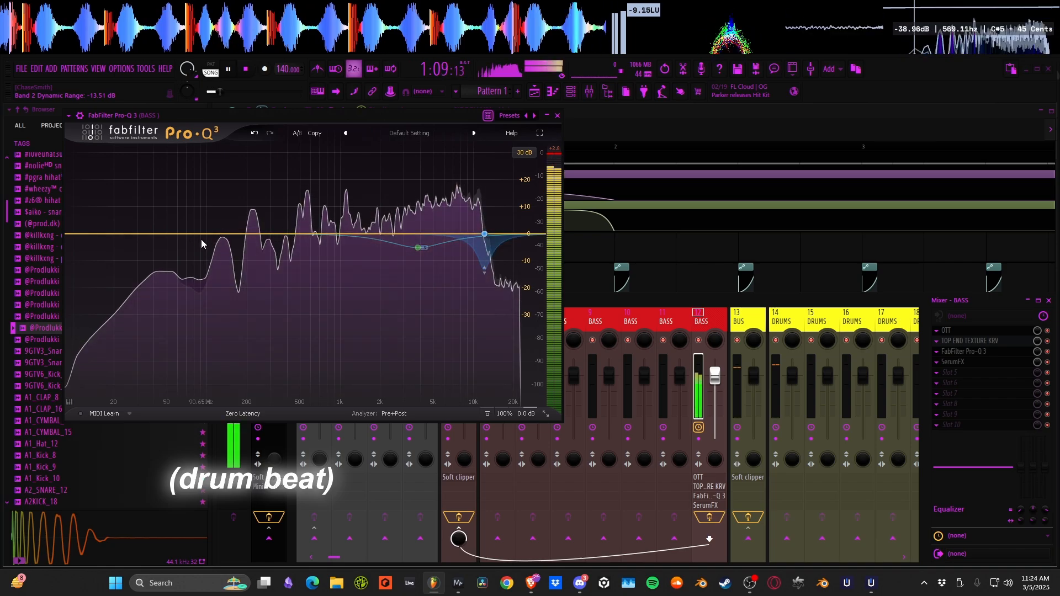
pyautogui.doubleClick(92, 234)
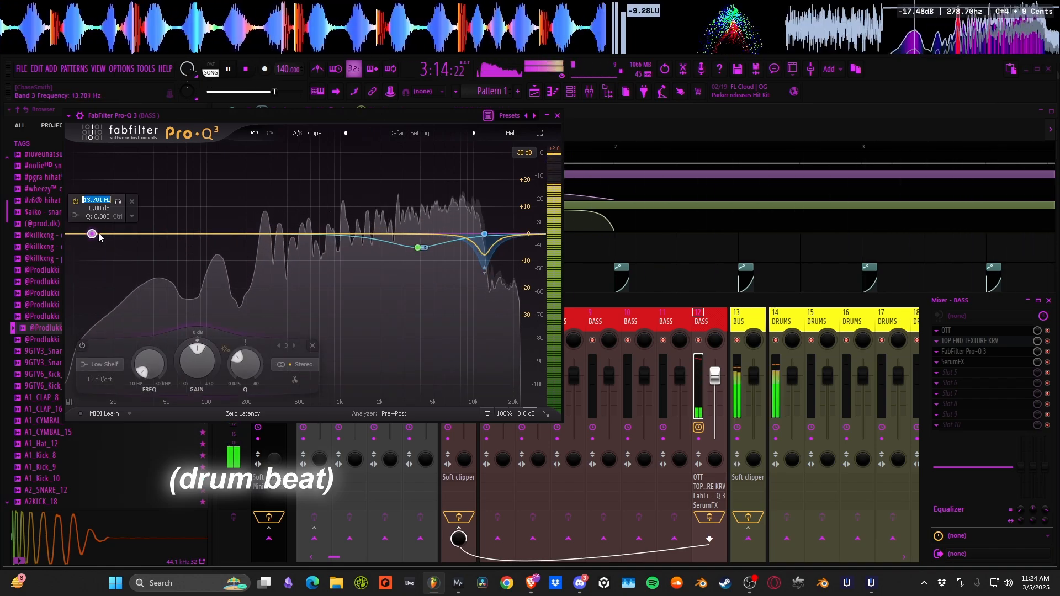
pyautogui.click(128, 210)
pyautogui.click(130, 205)
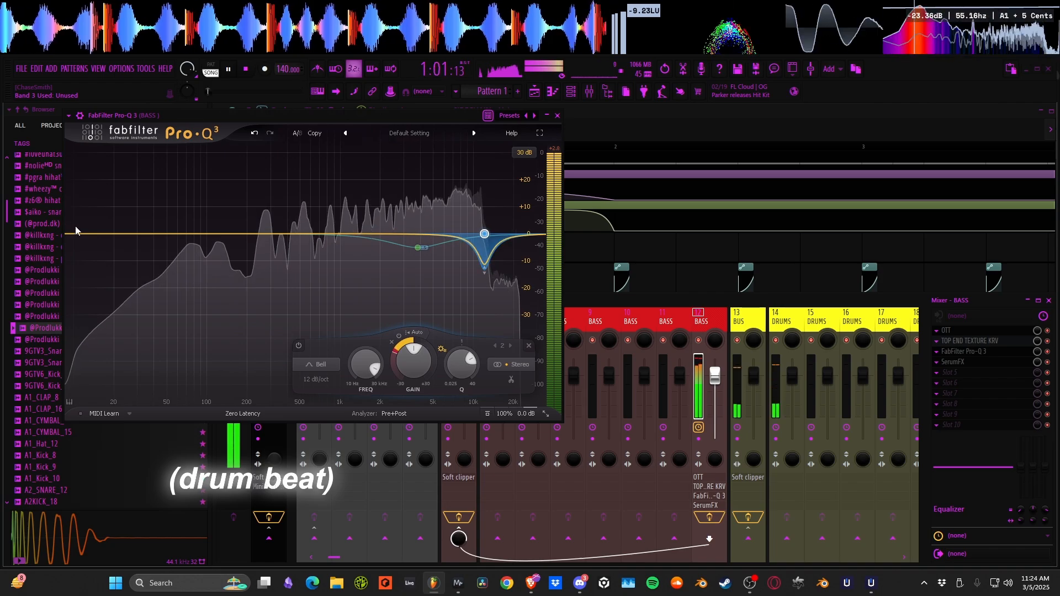
# Add a brickwall low cut at about 104.60 Hz to the bass track's Pro-Q 3 equalizer and close the plugin window
pyautogui.doubleClick(77, 231)
pyautogui.moveTo(79, 232); pyautogui.dragTo(210, 237)
pyautogui.scroll(5, 191, 244)
pyautogui.scroll(3, 191, 246)
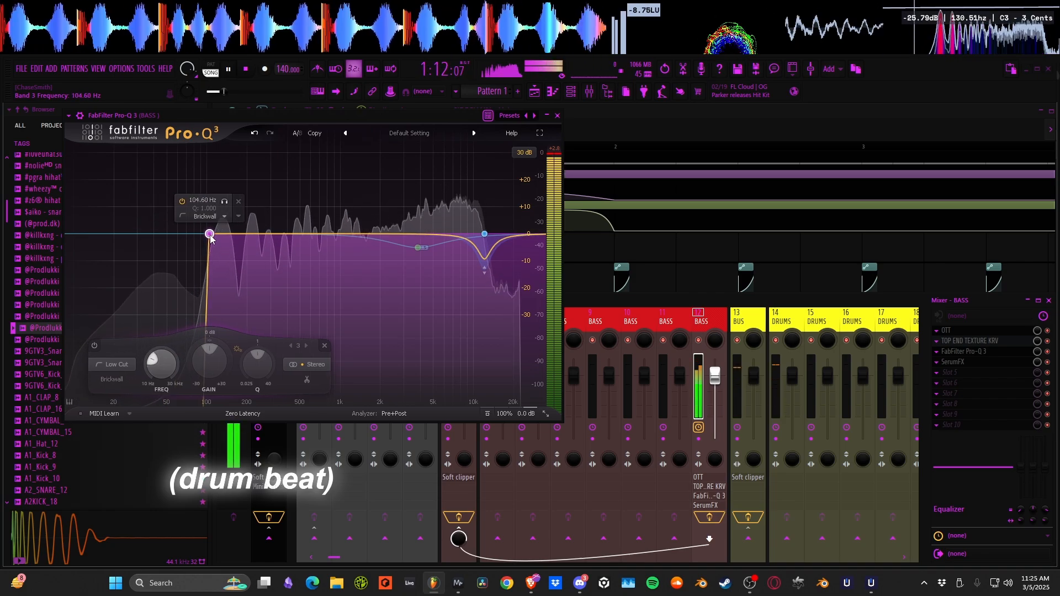
pyautogui.click(557, 116)
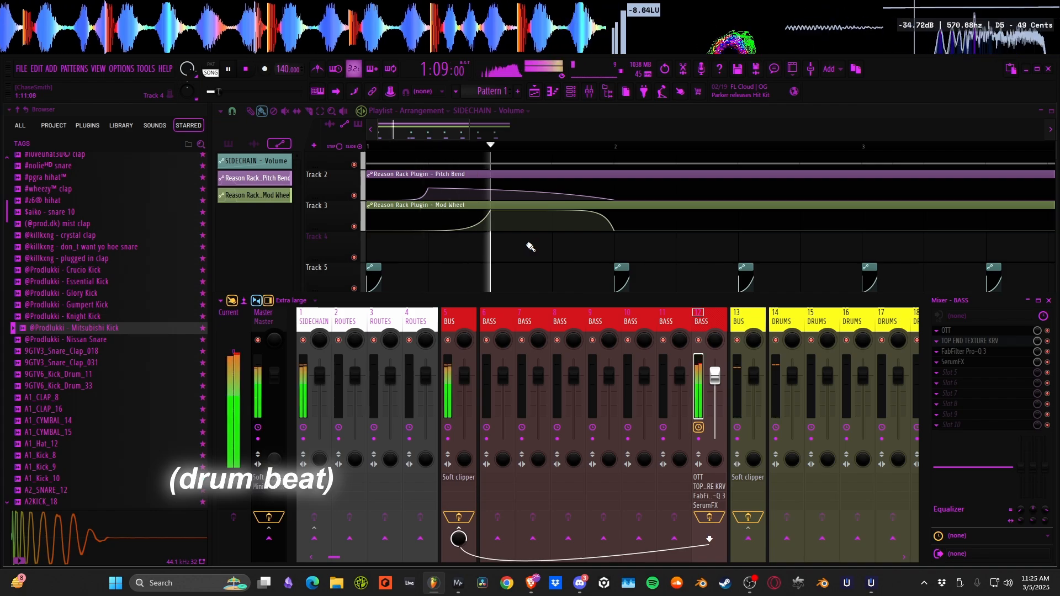
# Stop playback and audition the crystal clap, #r6 hihat and #pgra hihat samples from the starred sounds
pyautogui.press('space')
pyautogui.scroll(2, 90, 221)
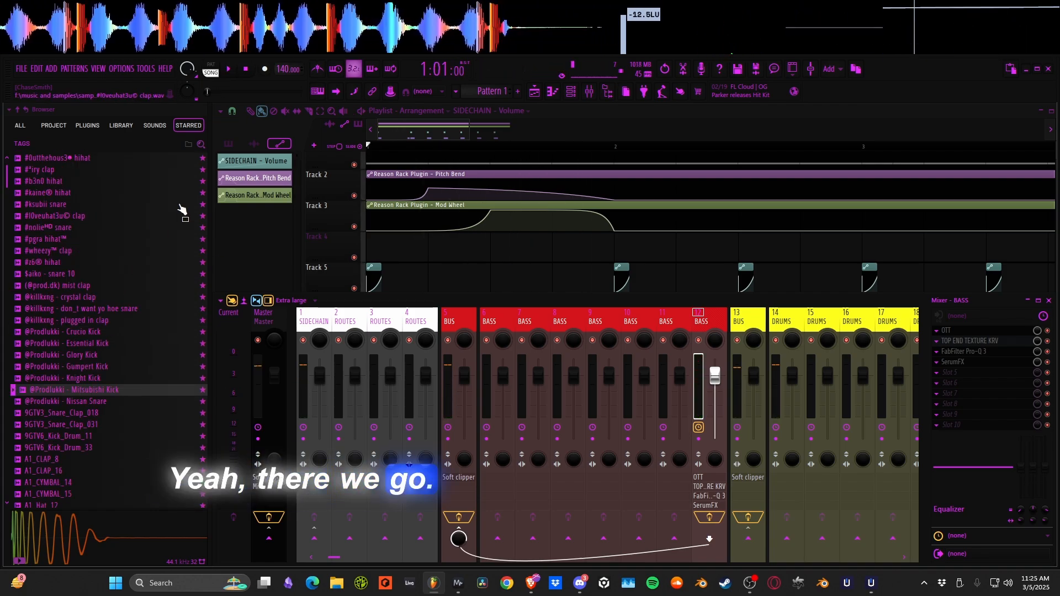
pyautogui.rightClick(671, 293)
pyautogui.scroll(-2, 651, 322)
pyautogui.scroll(-1, 650, 325)
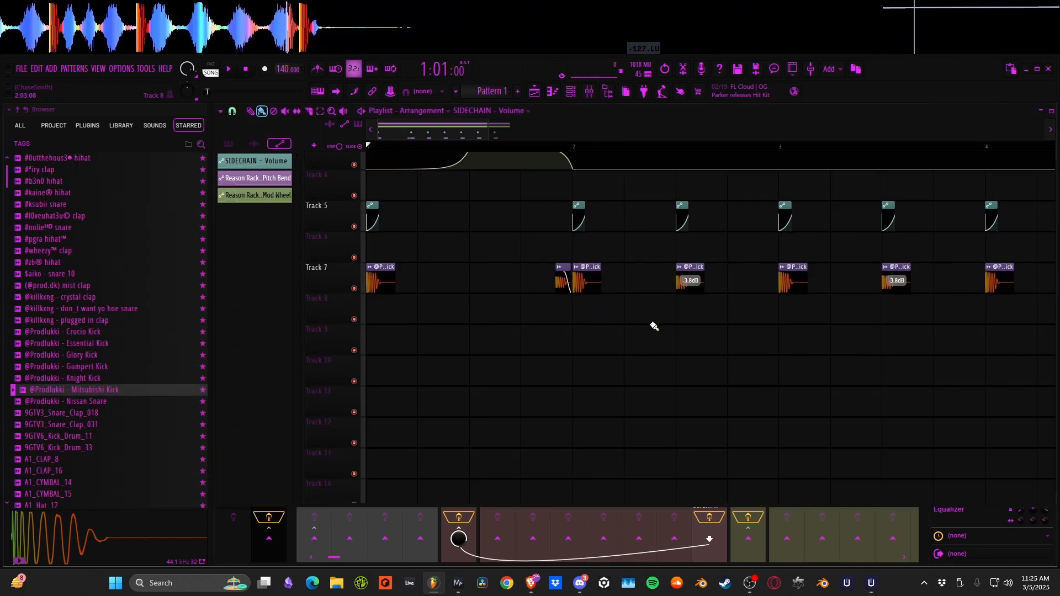
pyautogui.scroll(-1, 575, 303)
pyautogui.scroll(-2, 553, 296)
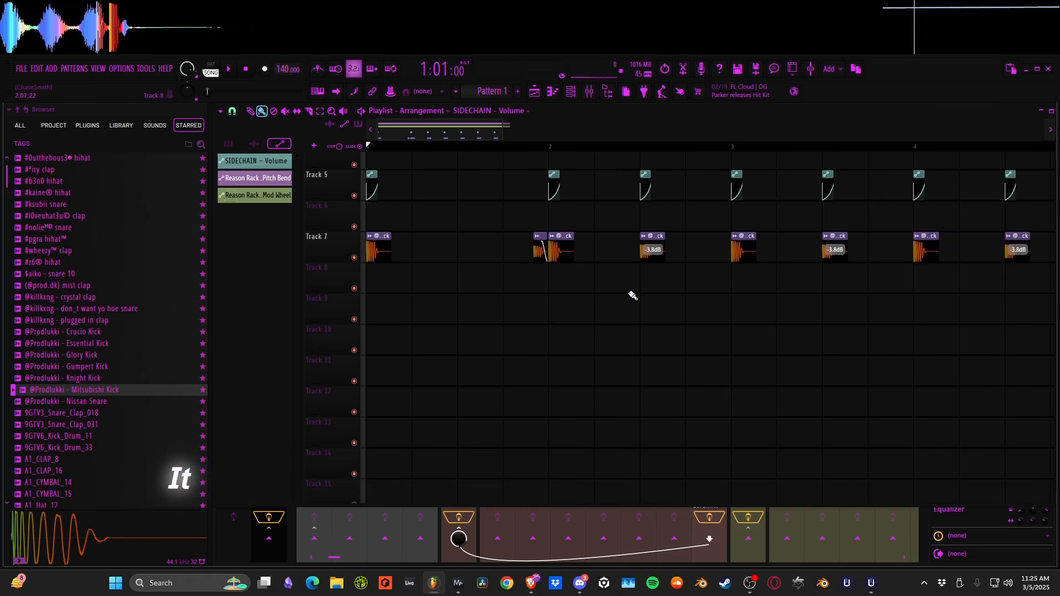
pyautogui.scroll(-1, 523, 306)
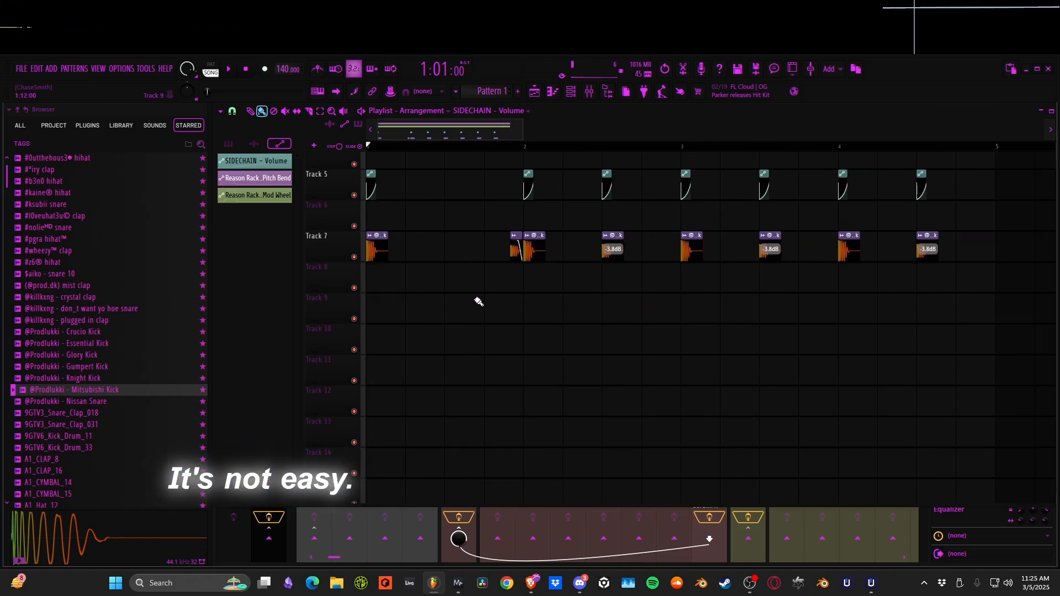
pyautogui.click(68, 299)
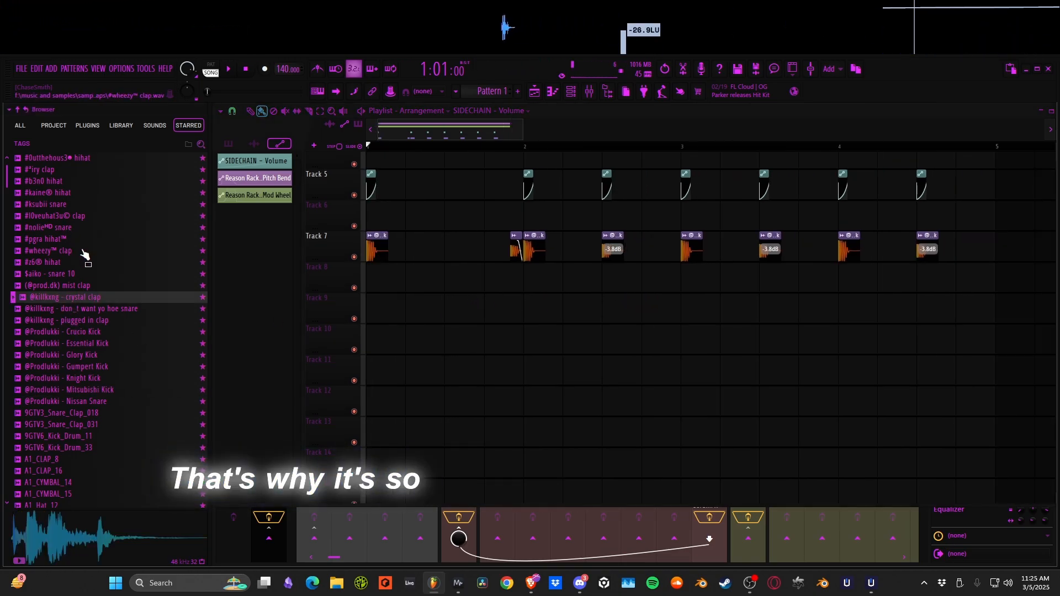
pyautogui.click(51, 264)
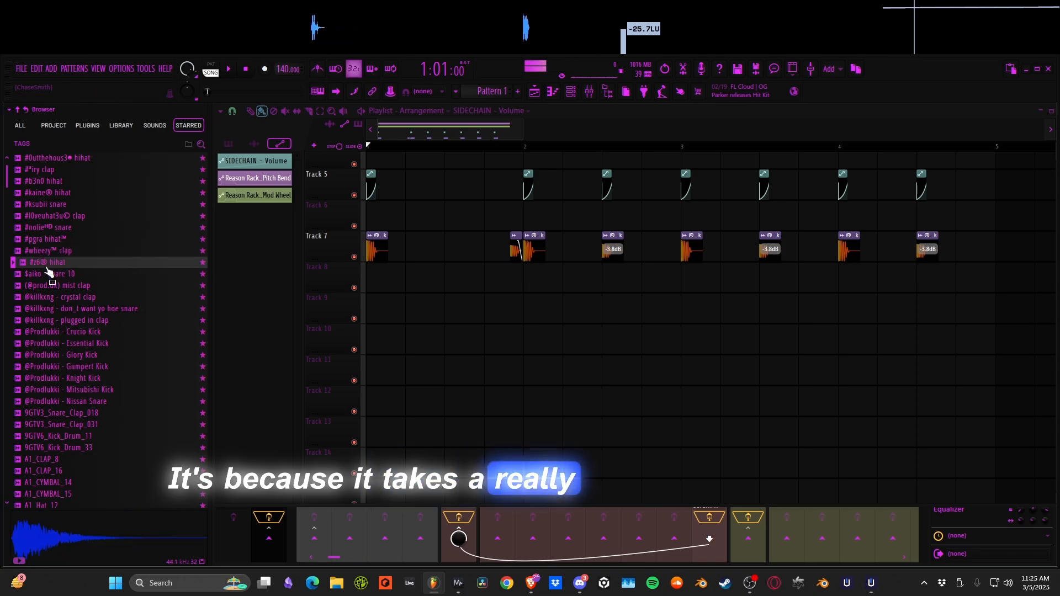
pyautogui.click(47, 243)
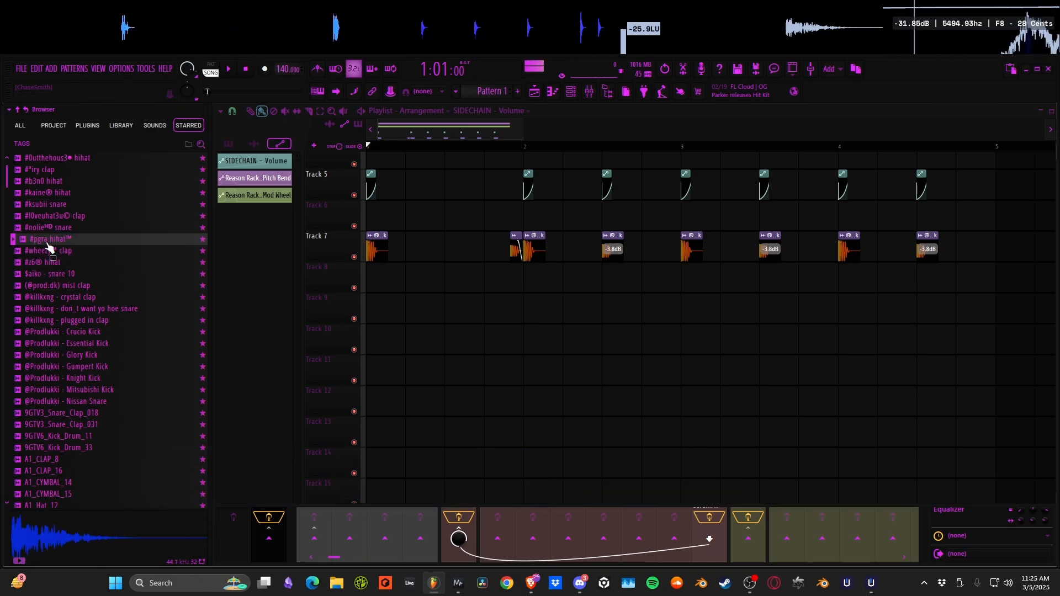
# Place the #pgra hihat sample on every beat of bars 1 to 4 on playlist Track 10
pyautogui.click(47, 243)
pyautogui.moveTo(47, 243)
pyautogui.mouseDown()
pyautogui.moveTo(388, 348)
pyautogui.moveTo(407, 334)
pyautogui.moveTo(971, 343)
pyautogui.mouseUp()
pyautogui.click(373, 333)
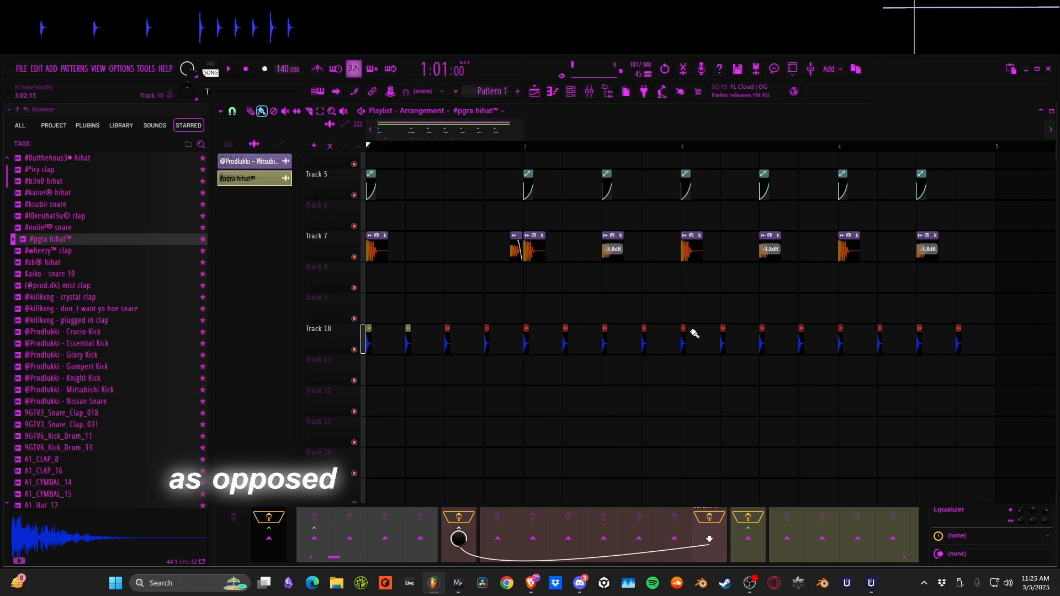
# Play the arrangement to hear the hi-hats against the kick and bass, and stop playback
pyautogui.press('space')
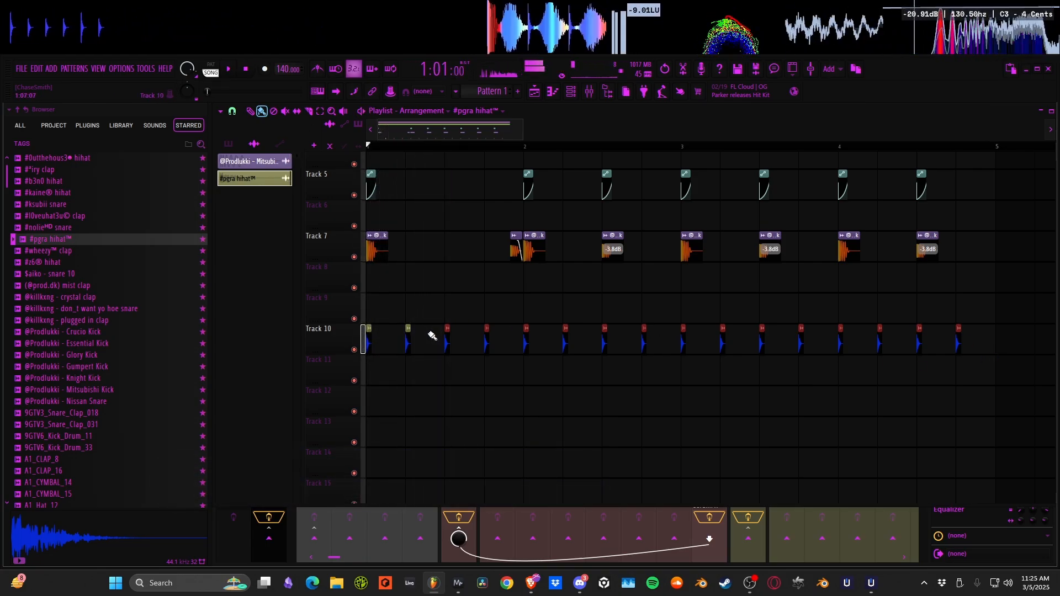
pyautogui.press('space')
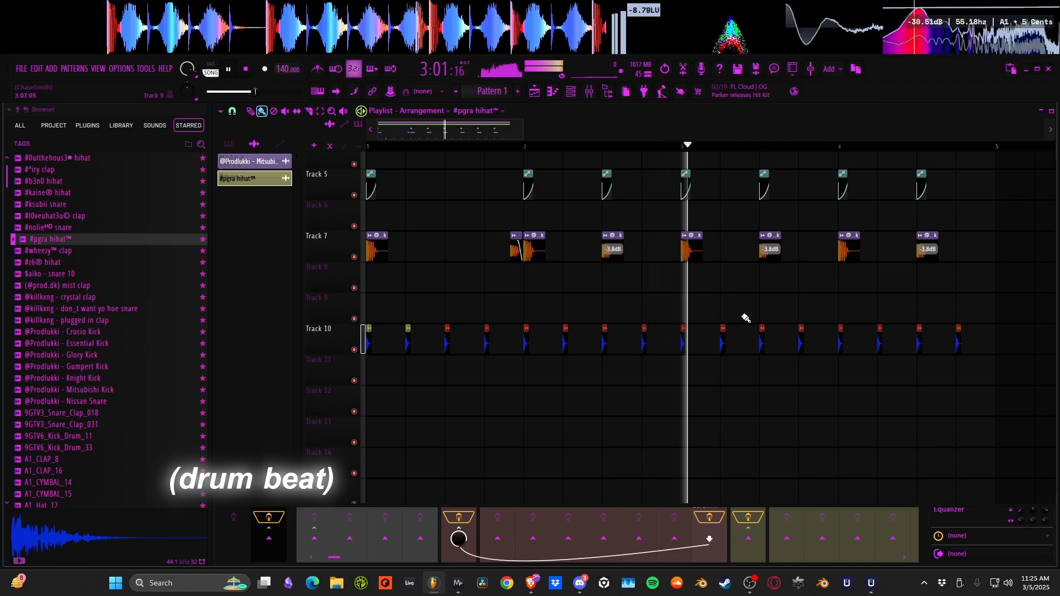
pyautogui.scroll(2, 745, 317)
pyautogui.press('space')
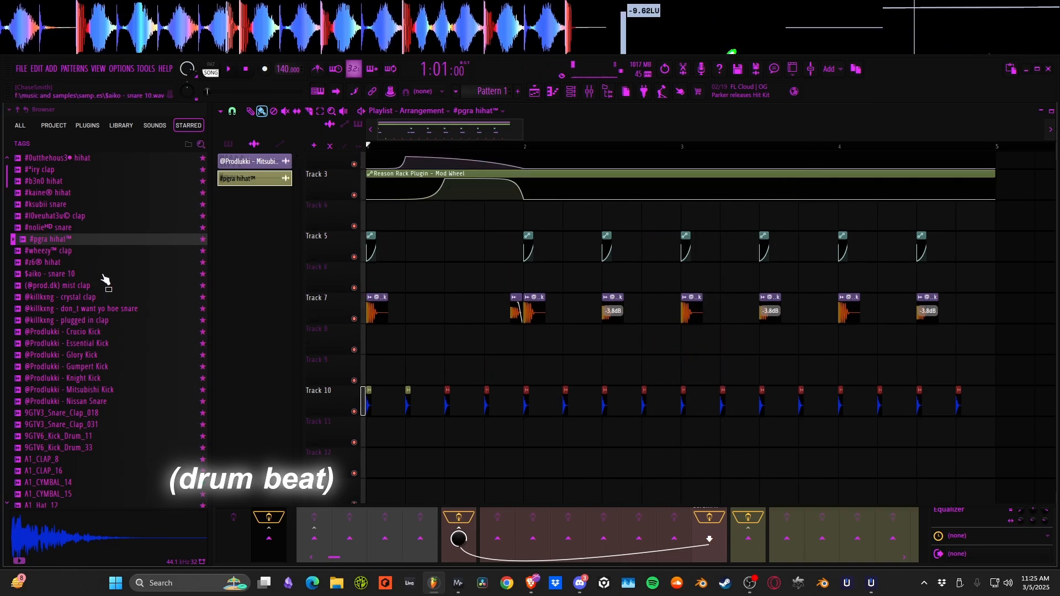
# Audition starred clap, snare and kick samples, including A1_CLAP_8 and JB_CLAP, to find a clap for the beat
pyautogui.click(69, 207)
pyautogui.click(71, 216)
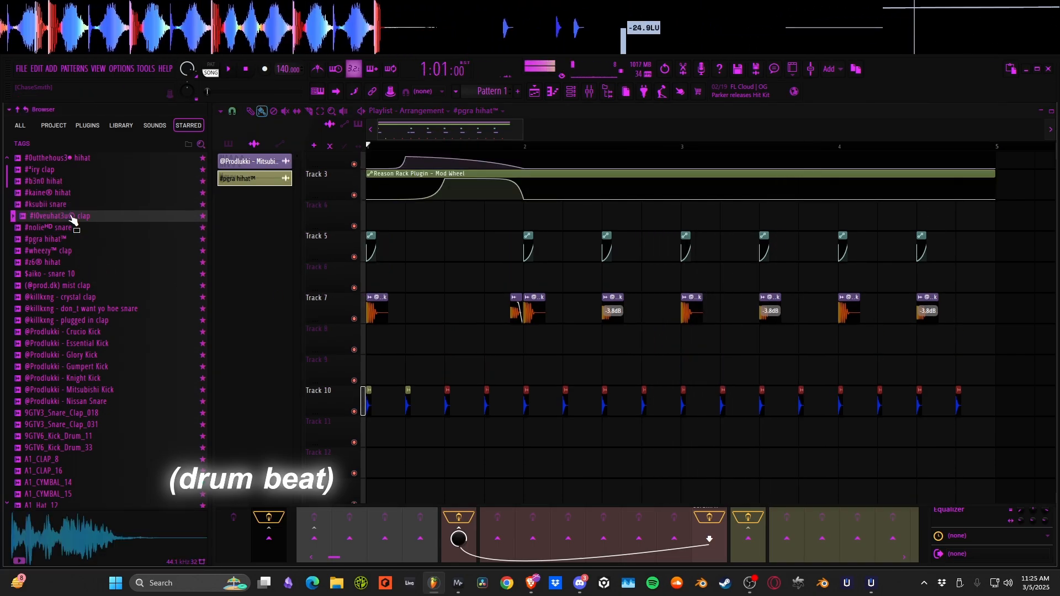
pyautogui.scroll(-10, 77, 238)
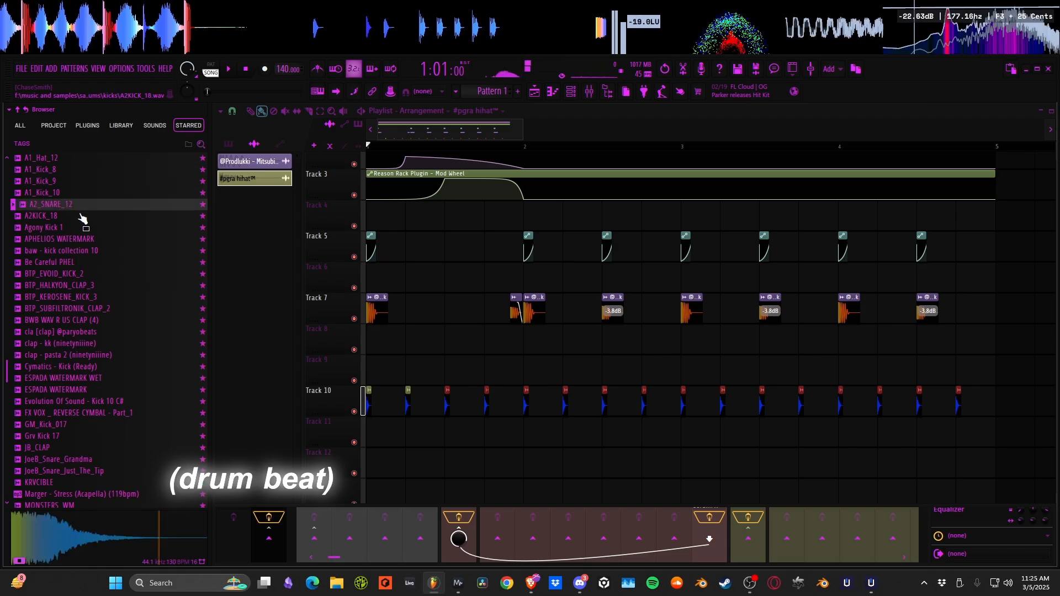
pyautogui.scroll(4, 80, 221)
pyautogui.click(80, 272)
pyautogui.click(77, 264)
pyautogui.click(75, 255)
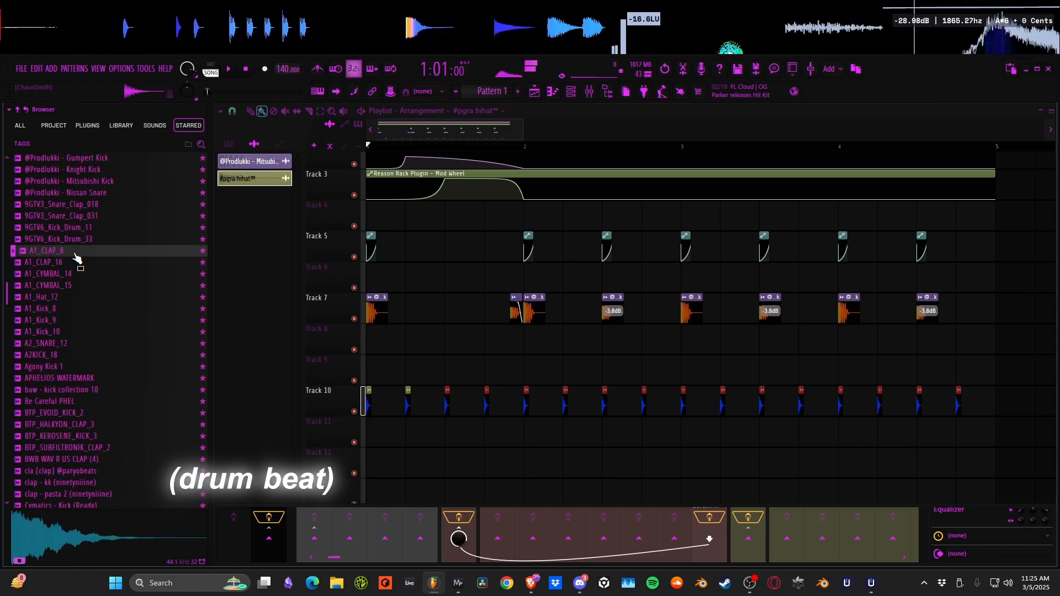
pyautogui.click(82, 322)
pyautogui.scroll(-10, 98, 354)
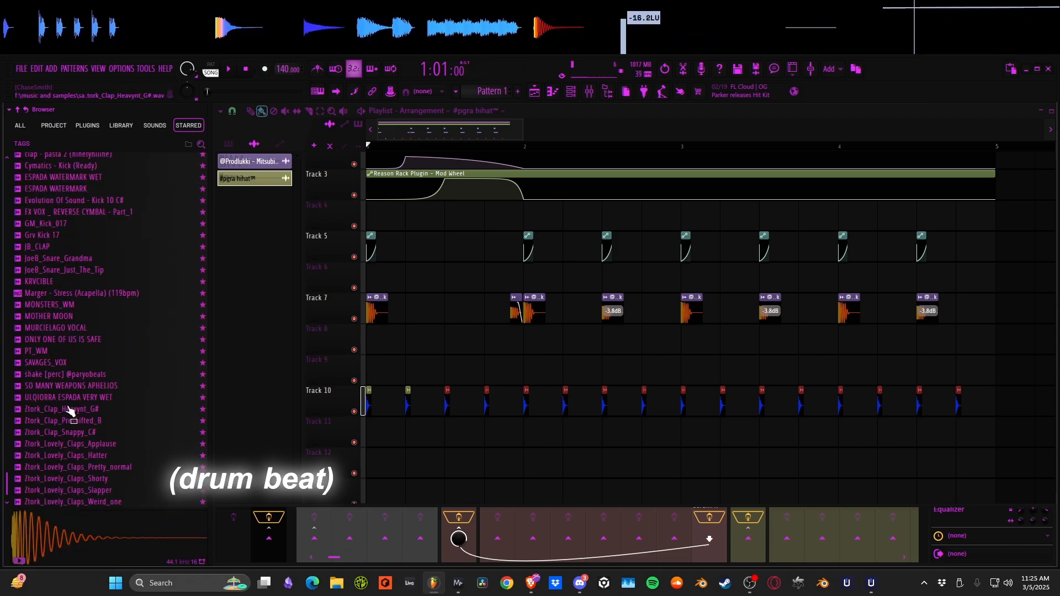
pyautogui.scroll(2, 80, 359)
pyautogui.click(68, 317)
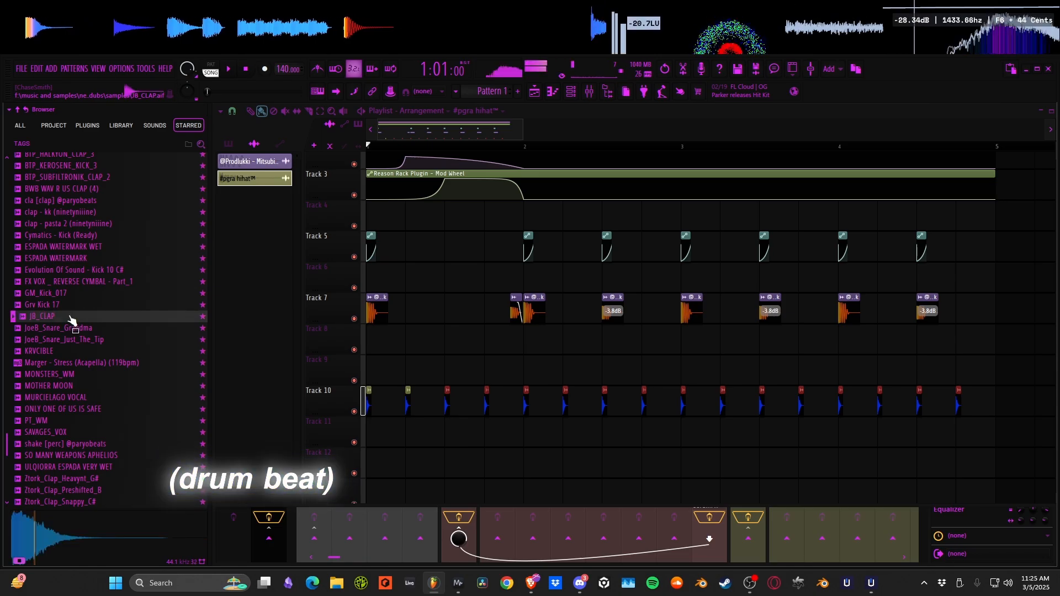
# Place JB_CLAP clips on Track 8 at beat 3 of bars 2, 3 and 4, with -3.6 dB gain and fade-outs
pyautogui.moveTo(707, 358); pyautogui.dragTo(602, 336)
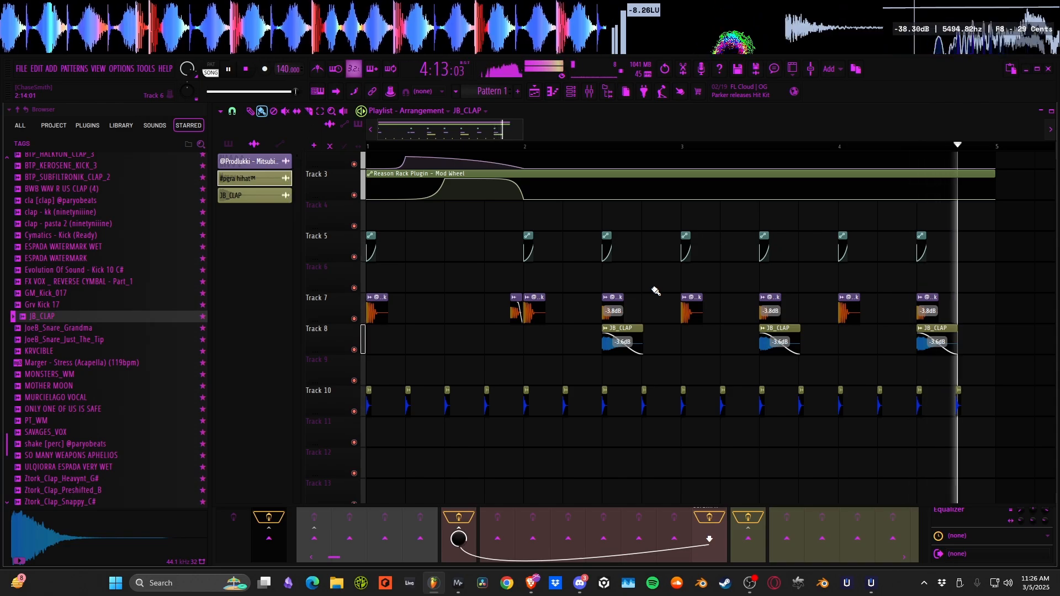
pyautogui.press('space')
pyautogui.press('F9')
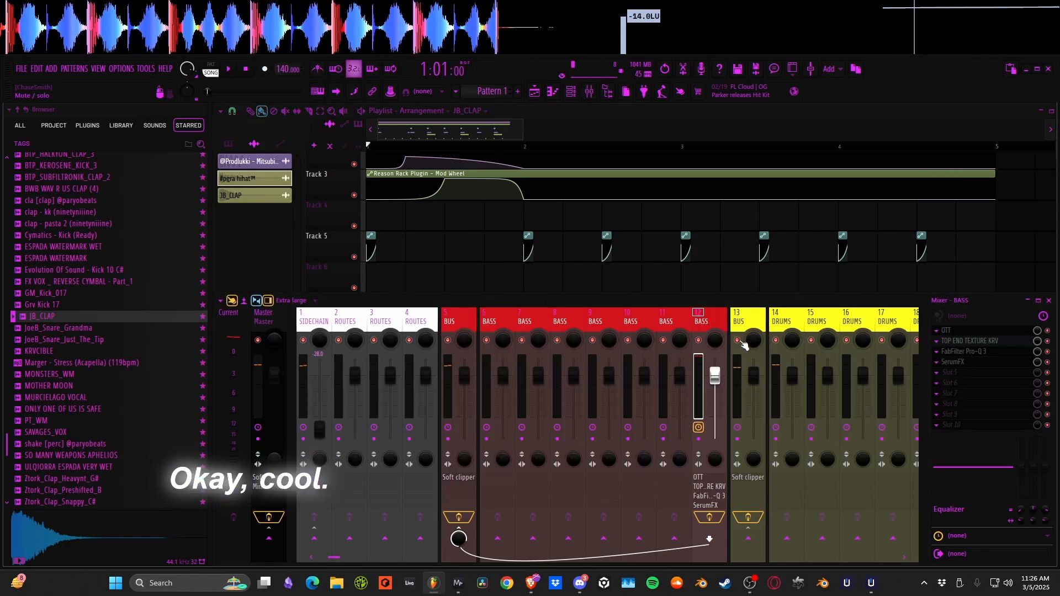
pyautogui.rightClick(473, 274)
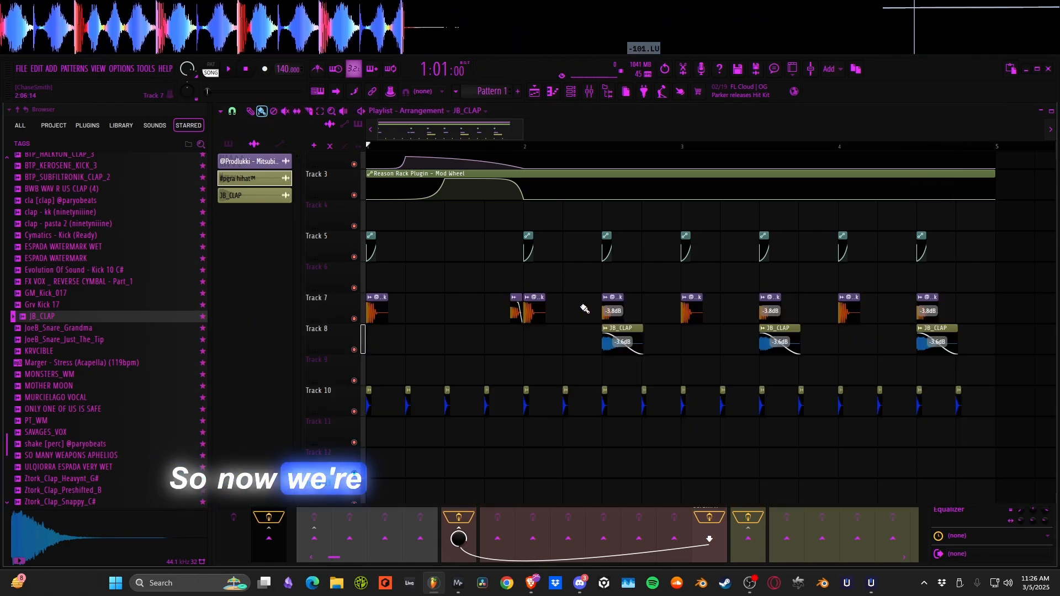
# Route the JB_CLAP clip to mixer track 15 and the #pgra hihat clip to mixer track 16
pyautogui.doubleClick(629, 328)
pyautogui.moveTo(399, 175); pyautogui.dragTo(403, 177)
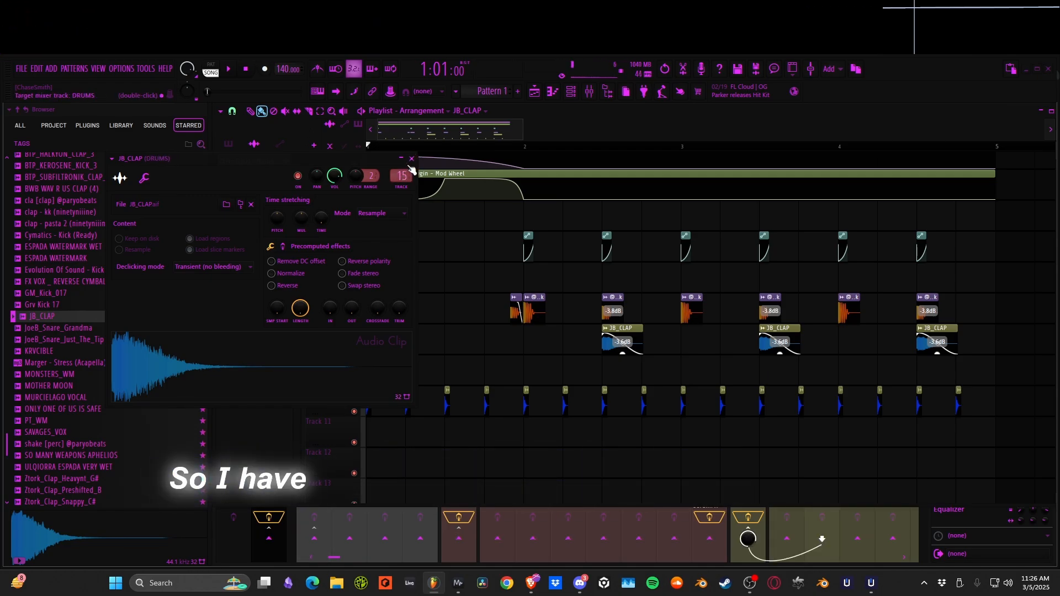
pyautogui.click(411, 159)
pyautogui.scroll(3, 605, 394)
pyautogui.click(237, 178)
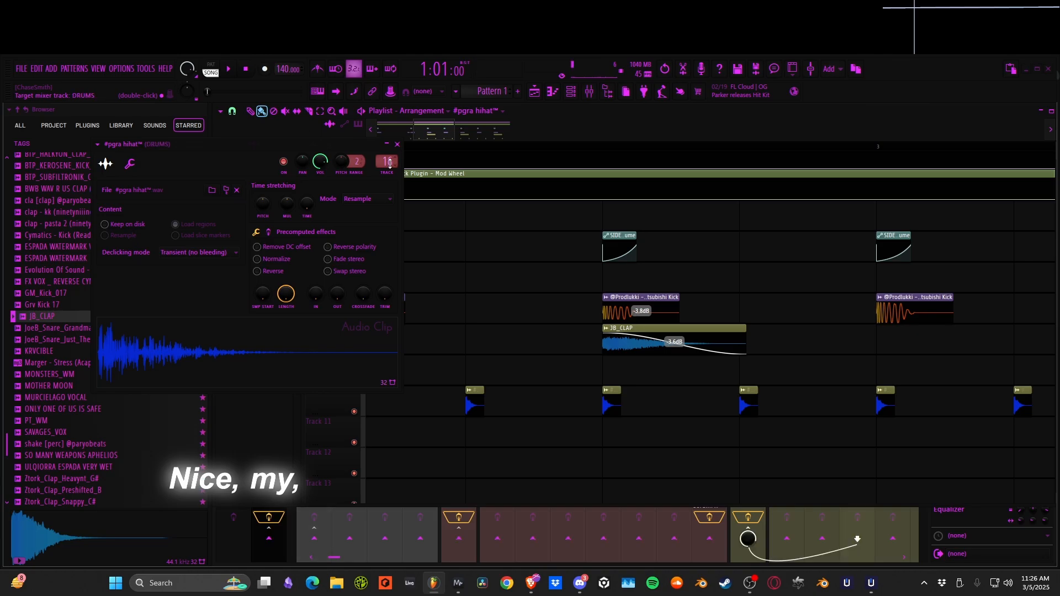
pyautogui.doubleClick(390, 164)
pyautogui.click(397, 144)
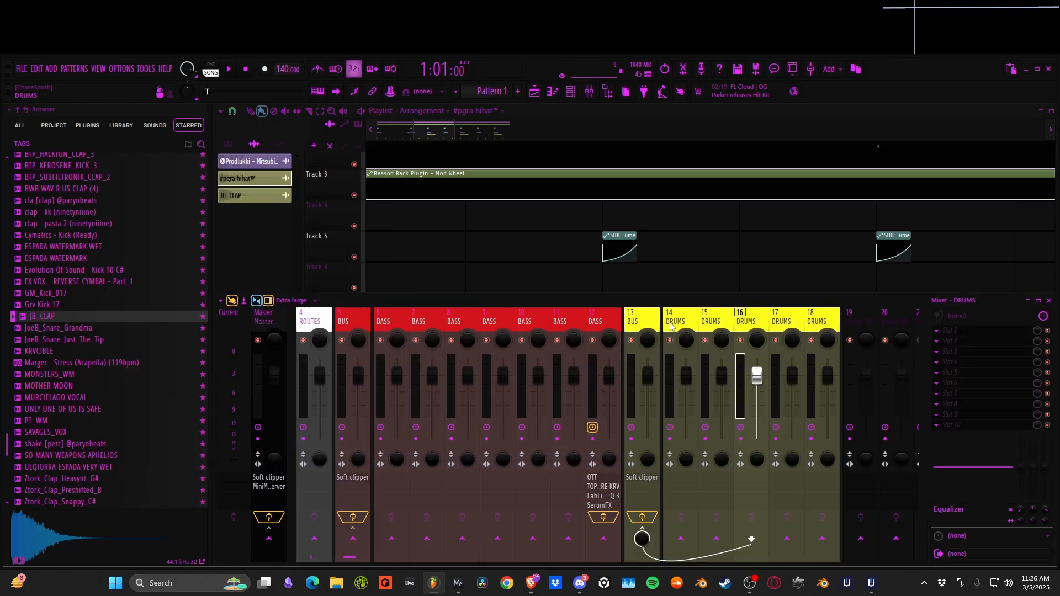
# Remove the Fruity Soft Clipper from the drum bus on mixer track 13
pyautogui.click(642, 311)
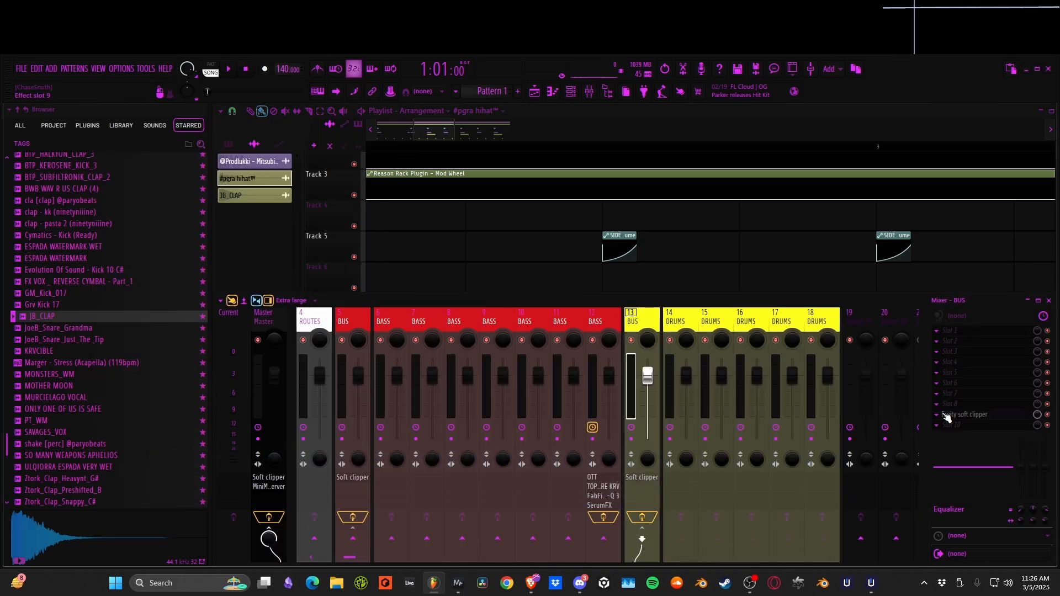
pyautogui.click(938, 418)
pyautogui.click(952, 298)
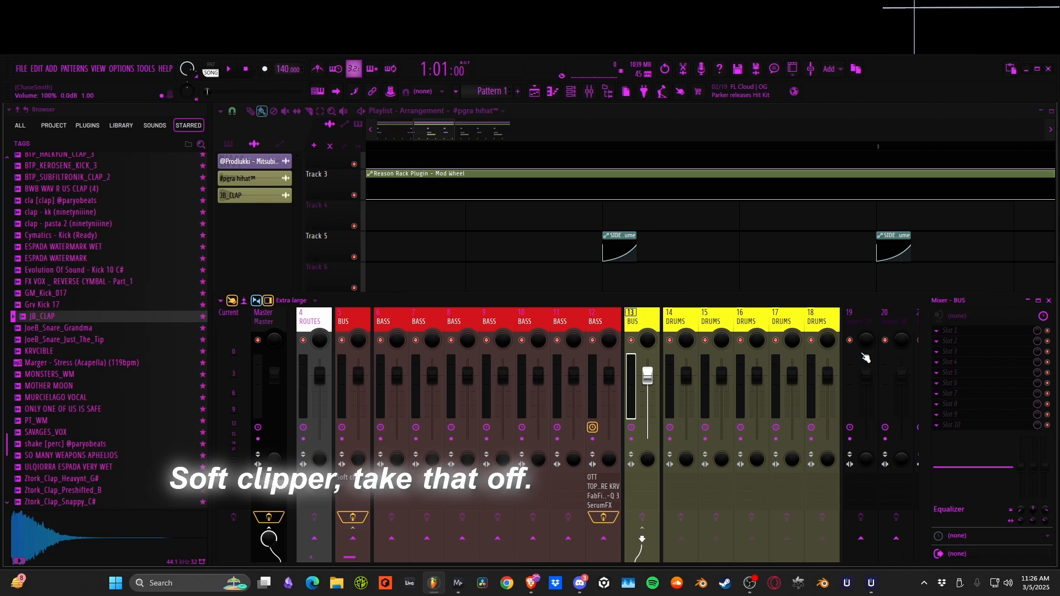
# Load Maximus in the drum bus's first effect slot with the Clear master preset and close its window
pyautogui.click(964, 335)
pyautogui.click(389, 545)
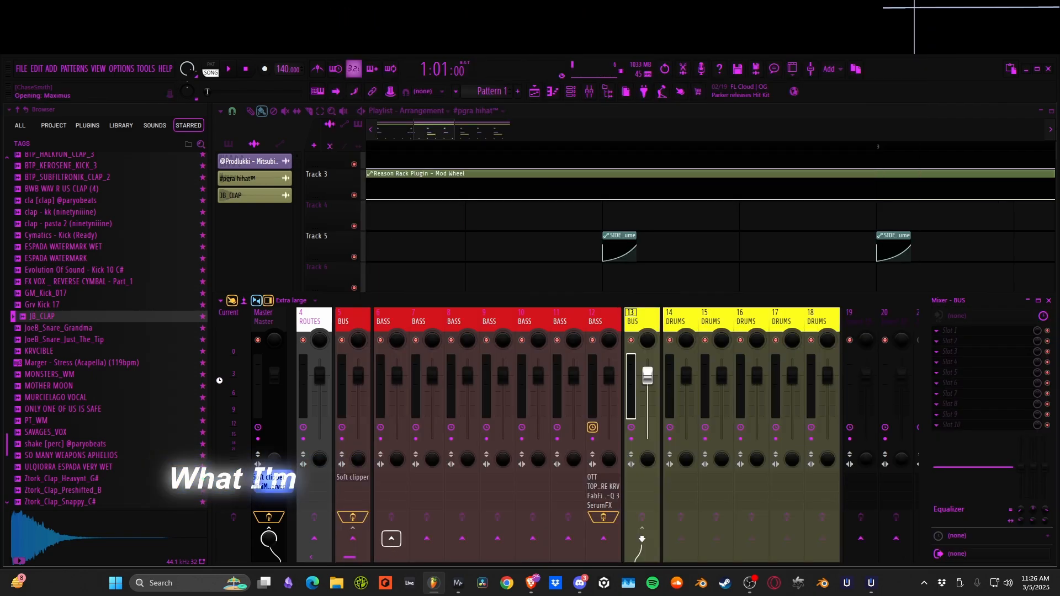
pyautogui.click(343, 116)
pyautogui.click(381, 314)
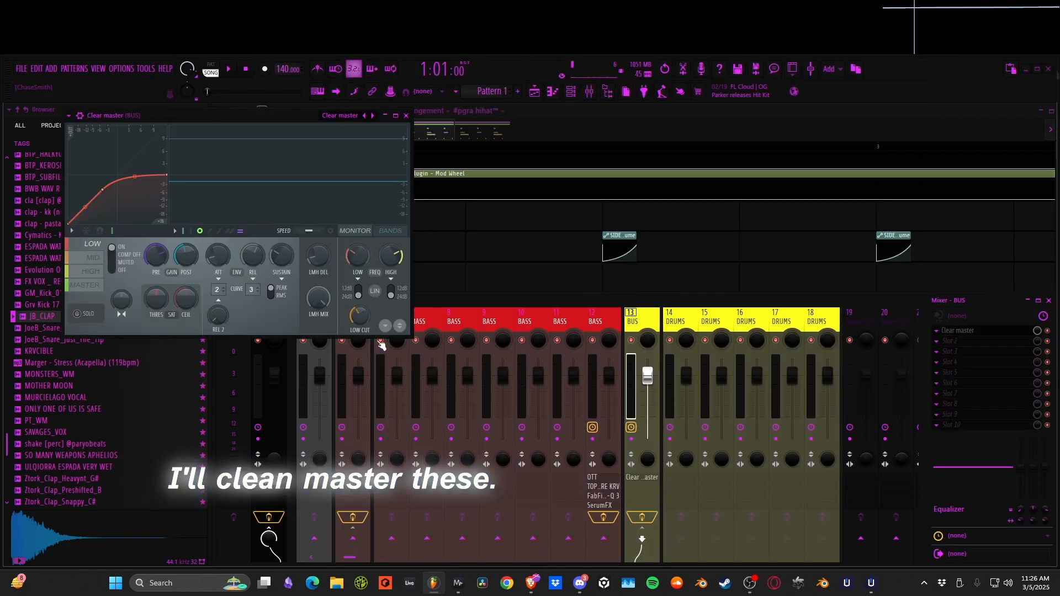
pyautogui.click(406, 116)
# Start playback and lower the hi-hat's mixer track 16 fader to about -9.2 dB
pyautogui.press('space')
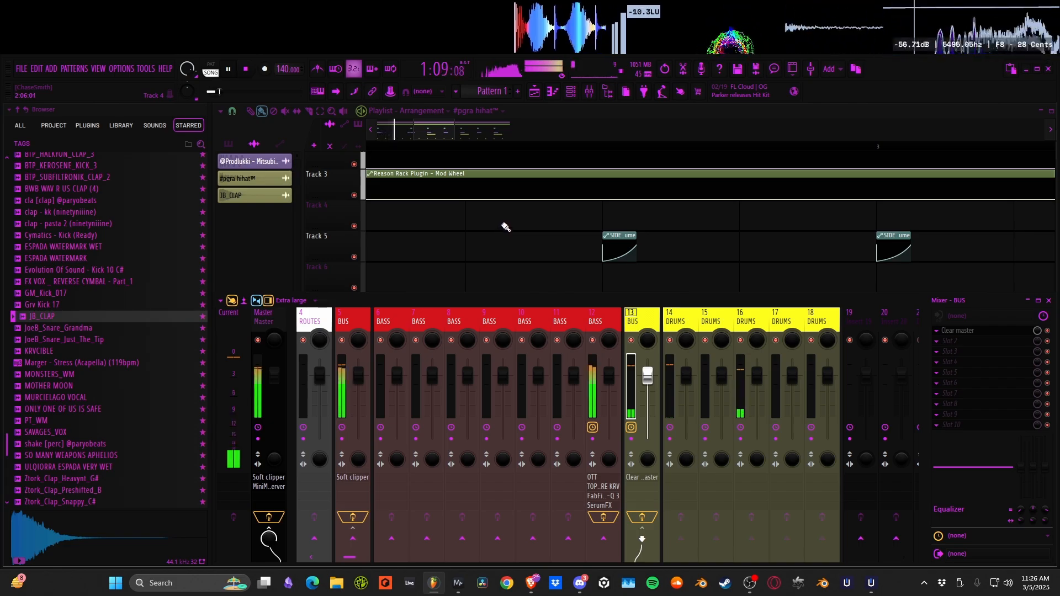
pyautogui.moveTo(758, 374); pyautogui.dragTo(757, 400)
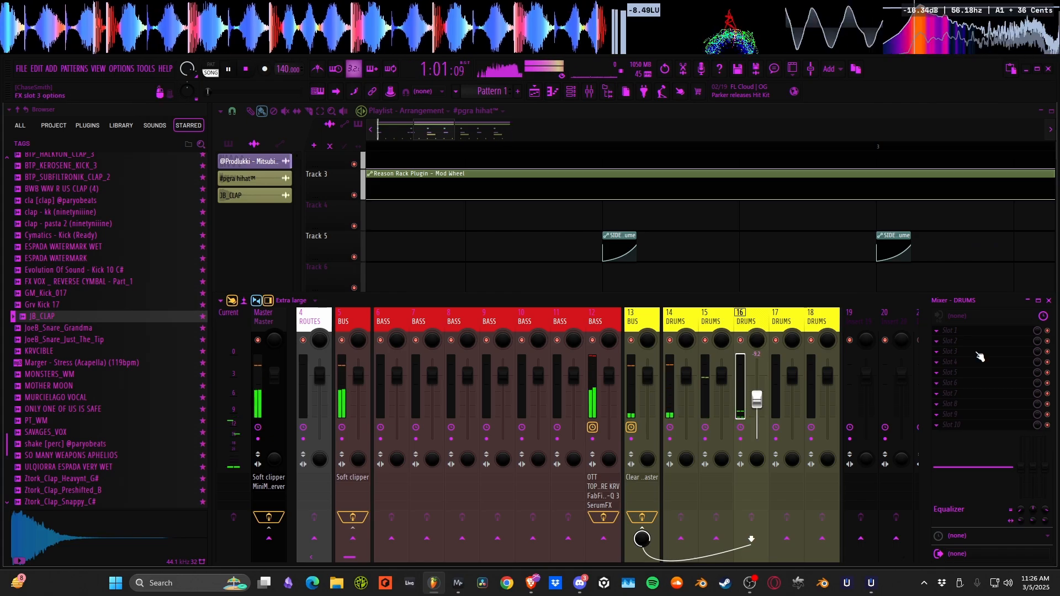
# Add Fruity Compressor to hi-hat mixer track 16 and set threshold -12.0 dB, ratio 3.9:1 and attack 0.0 ms
pyautogui.click(959, 331)
pyautogui.click(387, 506)
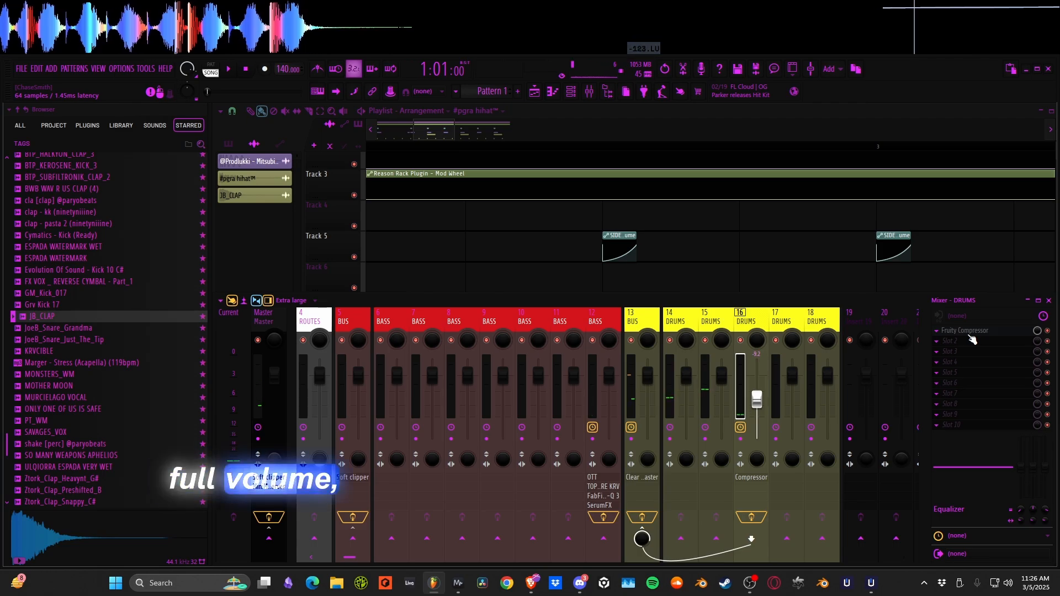
pyautogui.click(972, 331)
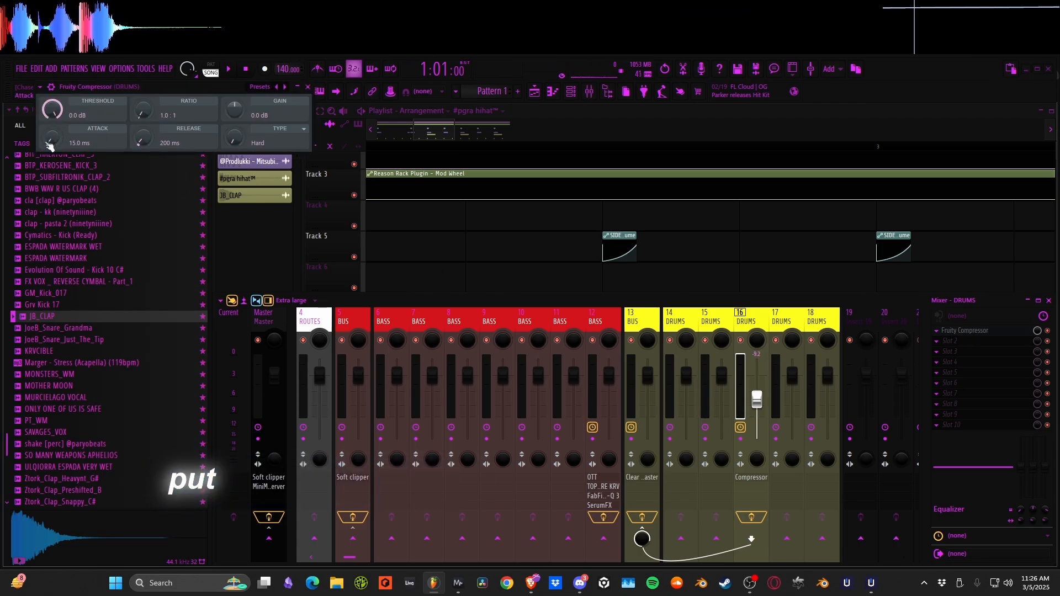
pyautogui.moveTo(54, 112); pyautogui.dragTo(54, 130)
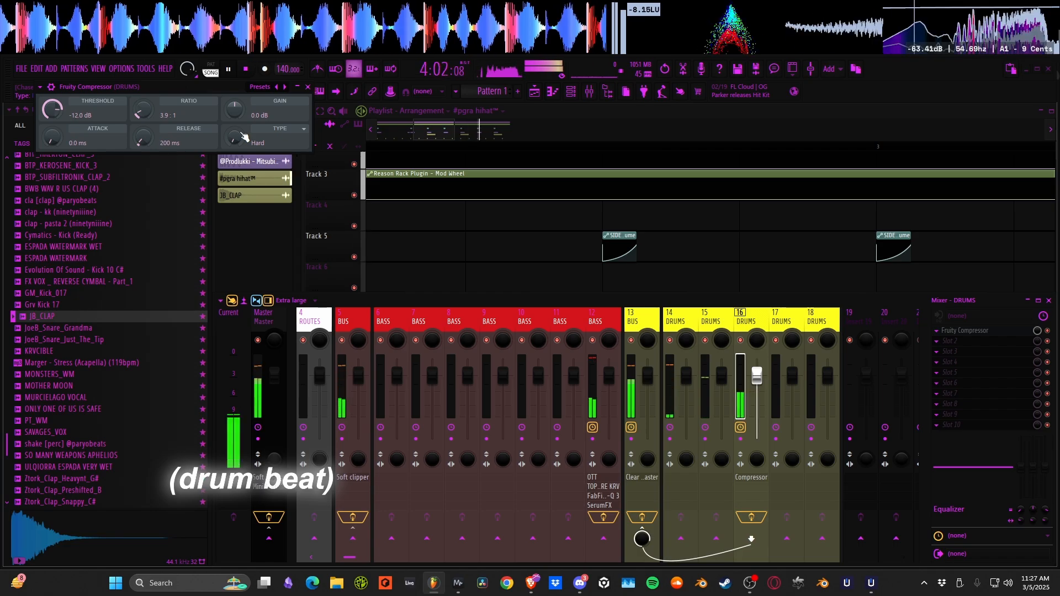
# Add Fruity Reeverb 2 after the compressor on hi-hat mixer track 16, lower its early reflections and adjust its wet level
pyautogui.click(307, 89)
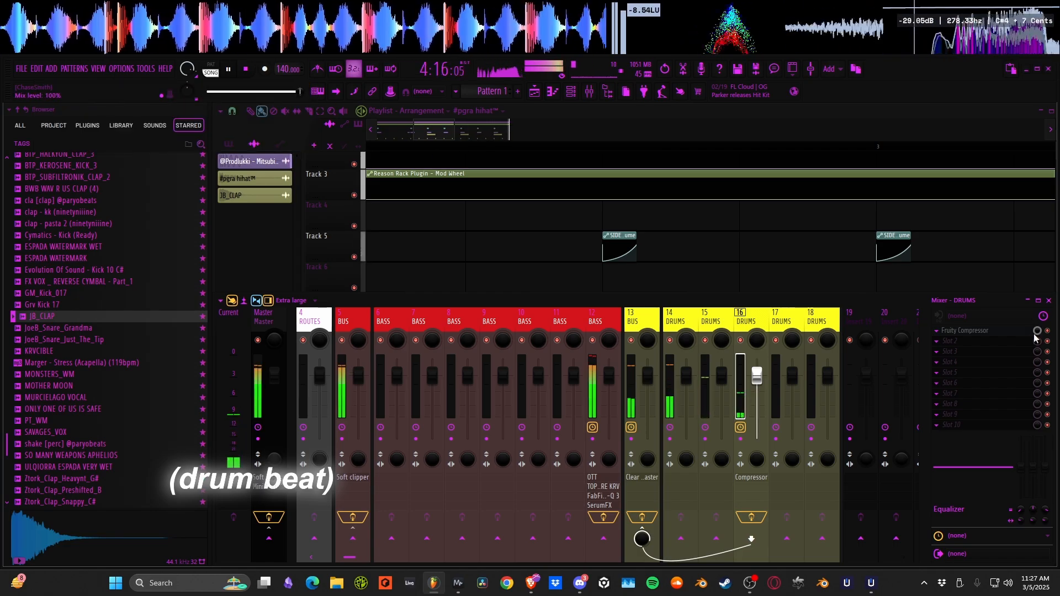
pyautogui.click(643, 323)
pyautogui.click(751, 323)
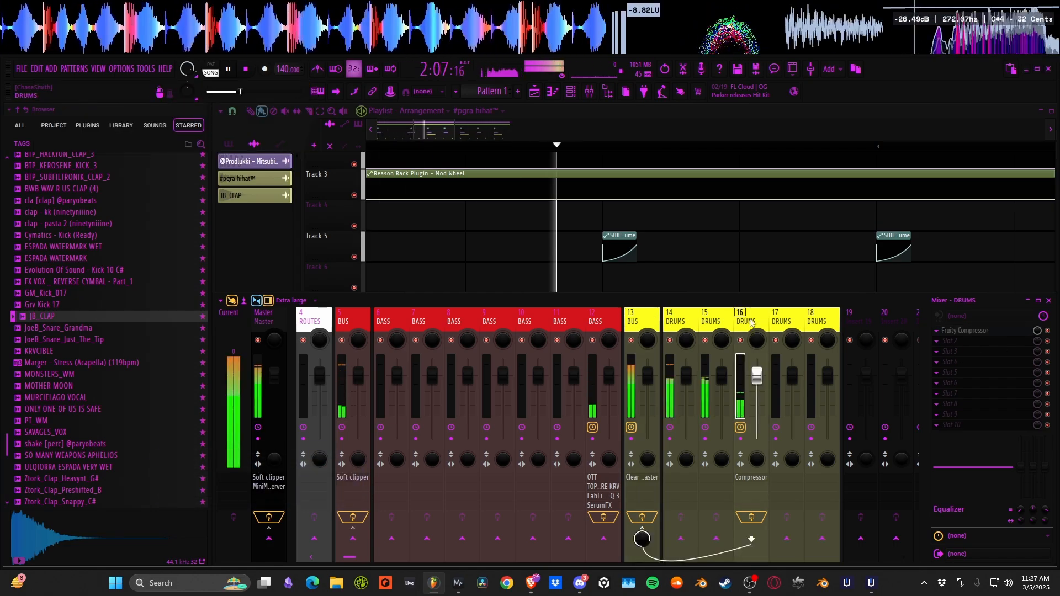
pyautogui.click(980, 349)
pyautogui.click(373, 382)
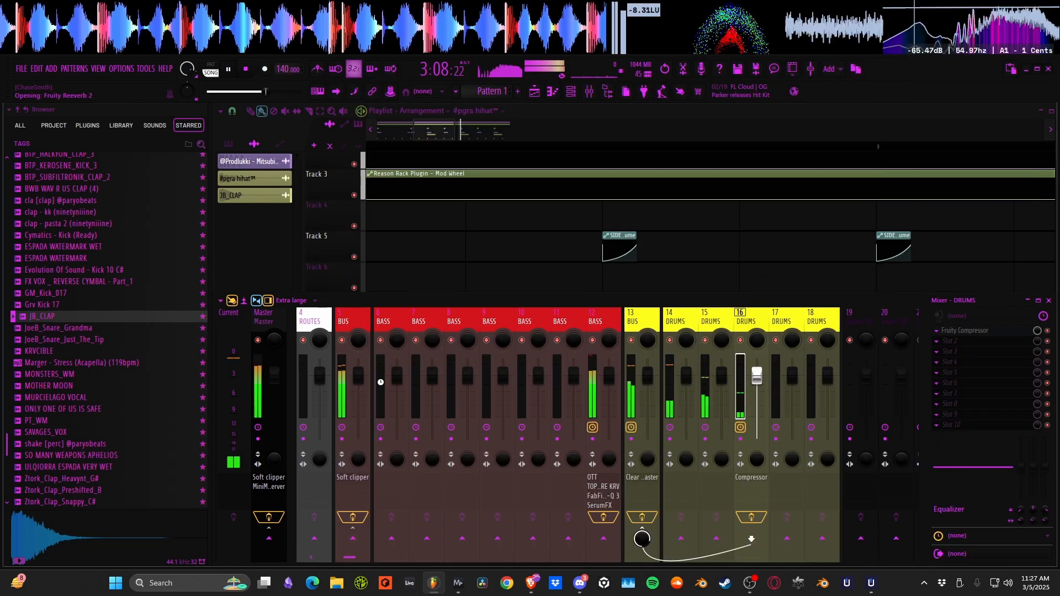
pyautogui.moveTo(313, 136); pyautogui.dragTo(314, 150)
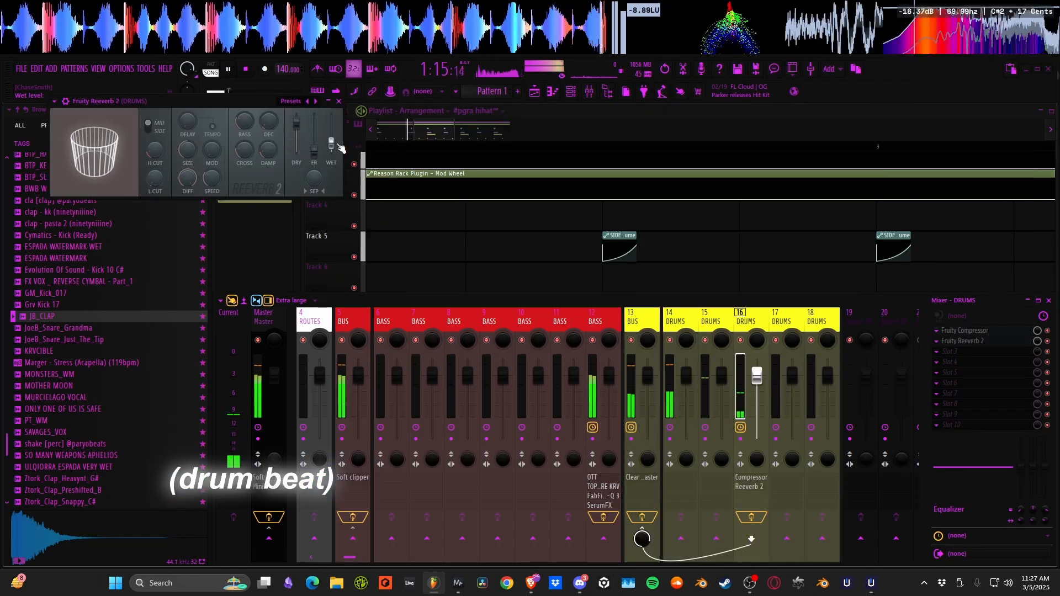
pyautogui.click(339, 101)
# Add Fruity Reeverb 2 to the second effect slot of drum bus track 13 with the high cut at 4.0 kHz
pyautogui.click(641, 320)
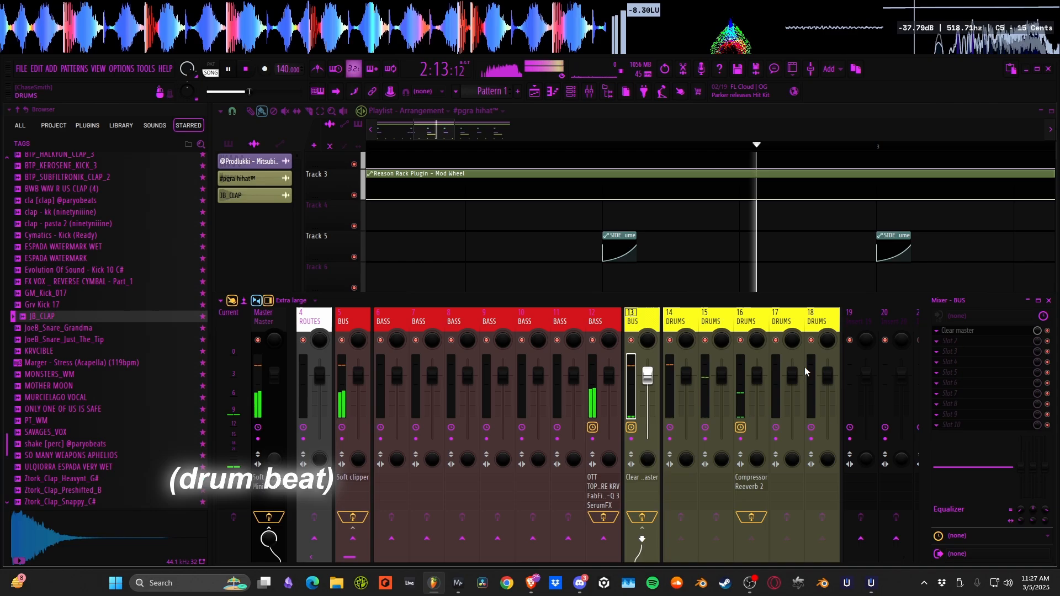
pyautogui.click(938, 354)
pyautogui.click(373, 381)
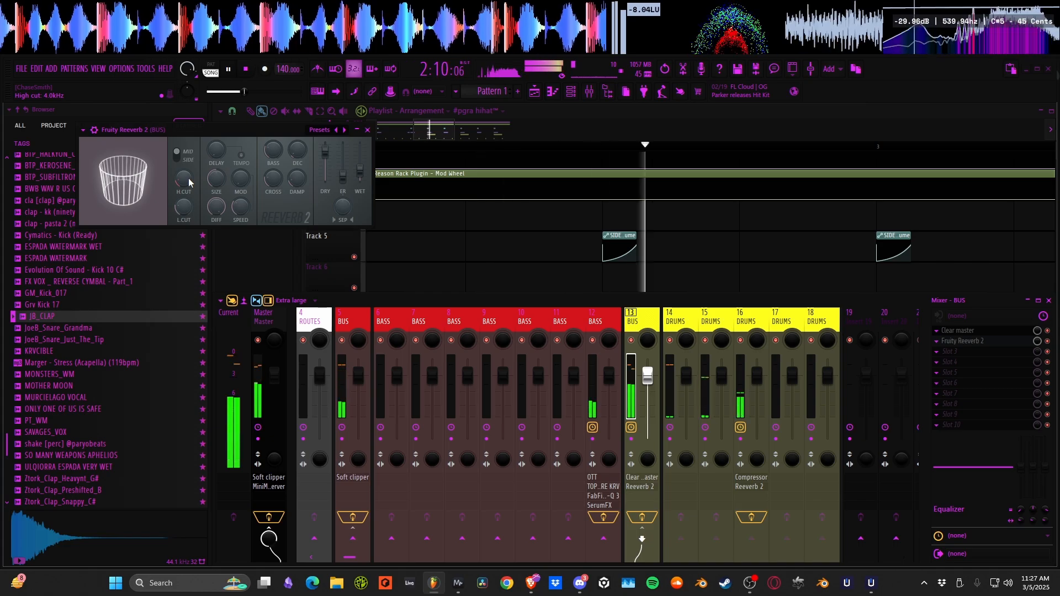
pyautogui.click(367, 130)
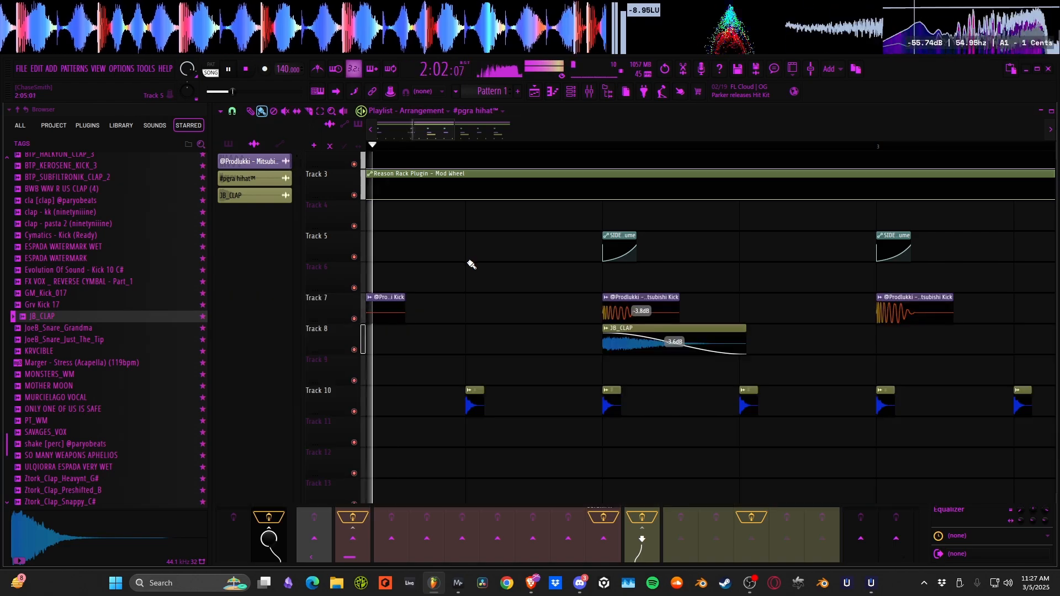
# In SerumFX on bass mixer track 12, set the Dimension size to 67% and mix to 34%, and stop playback
pyautogui.click(609, 324)
pyautogui.click(958, 362)
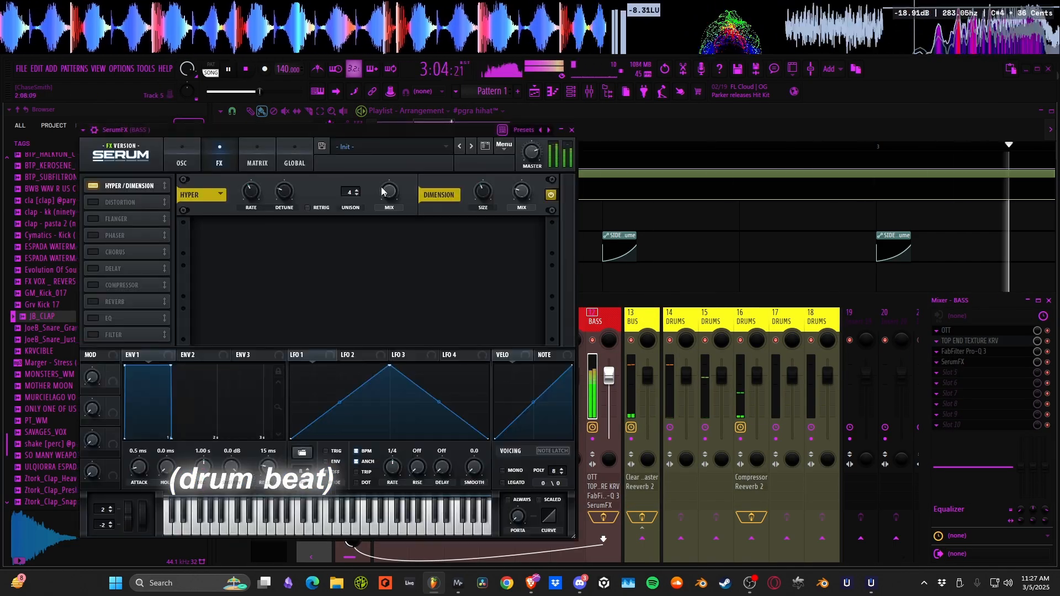
pyautogui.moveTo(484, 189); pyautogui.dragTo(479, 157)
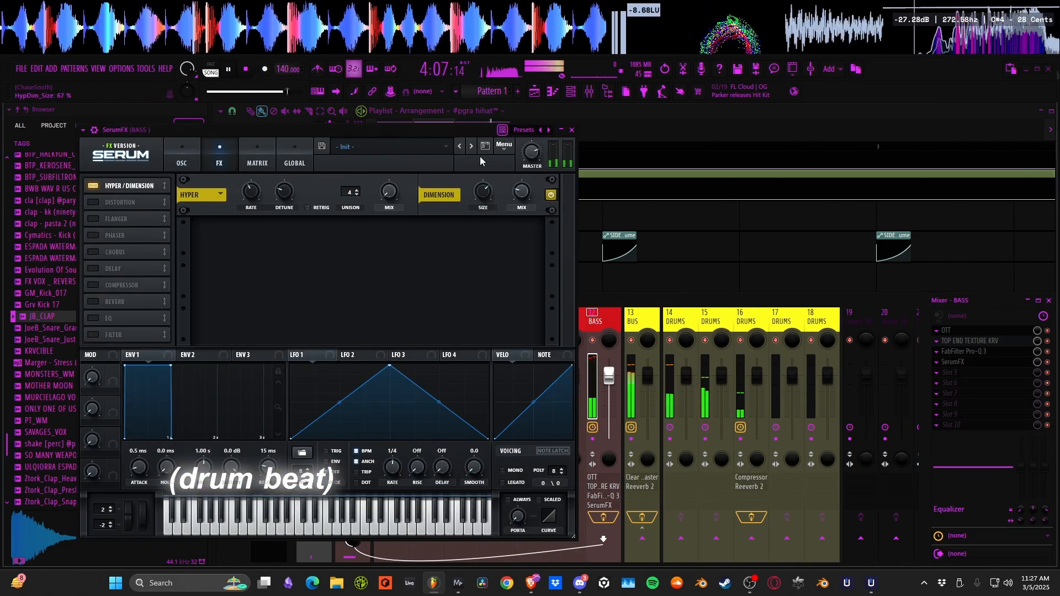
pyautogui.moveTo(527, 193); pyautogui.dragTo(517, 160)
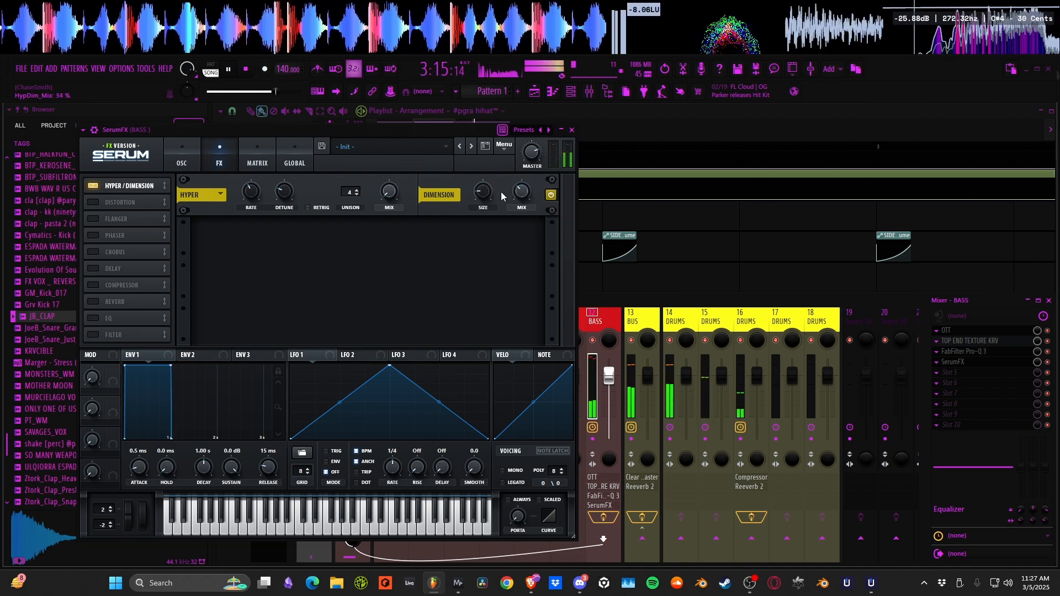
pyautogui.press('space')
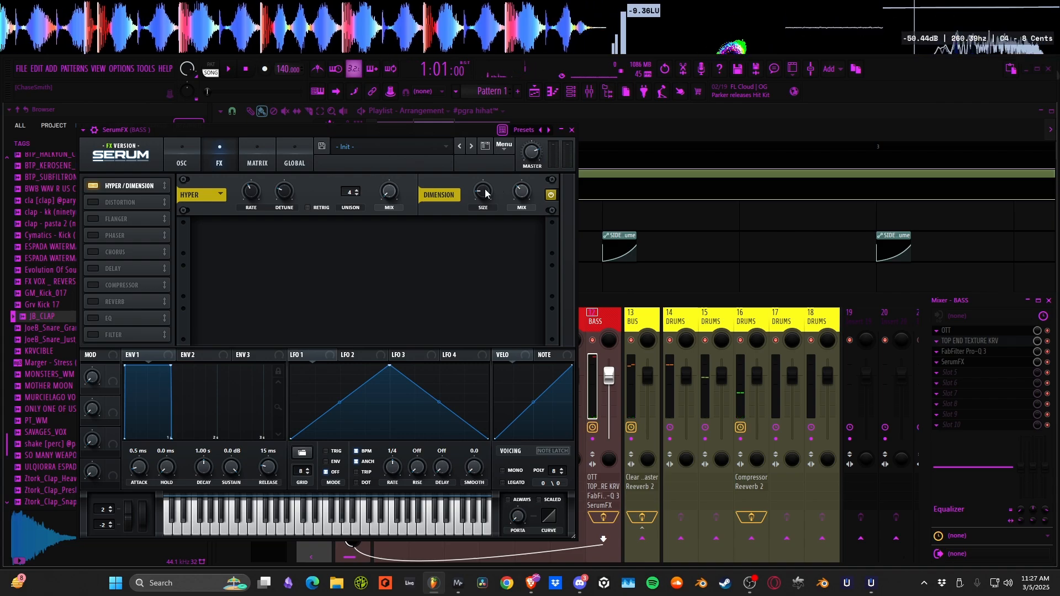
pyautogui.click(572, 130)
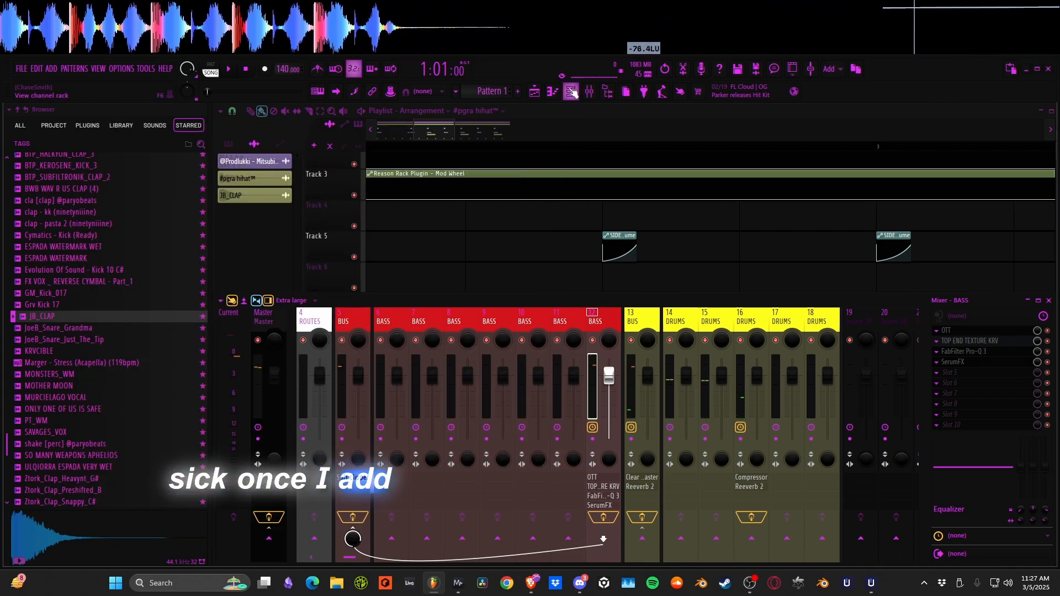
# Add a Serum instrument to the VSTS channel group and route it to bass mixer track 11
pyautogui.click(572, 92)
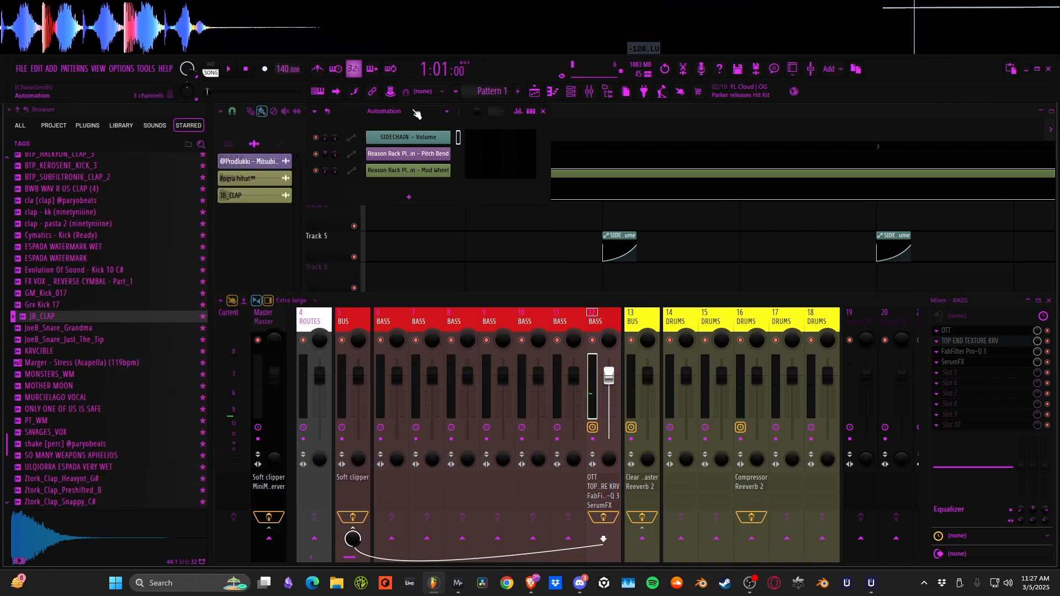
pyautogui.scroll(-1, 417, 114)
pyautogui.click(409, 164)
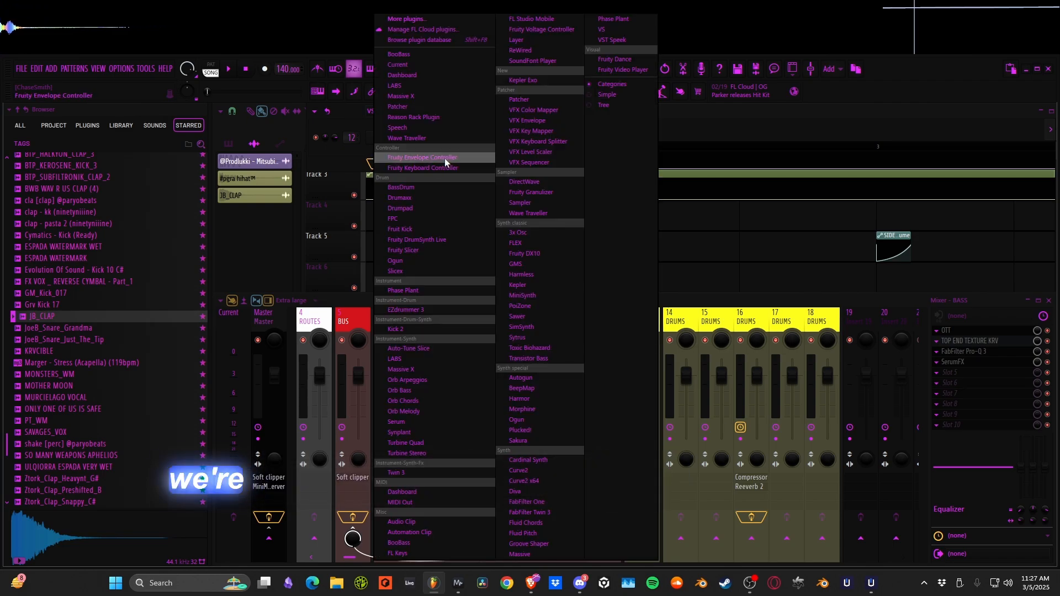
pyautogui.click(426, 419)
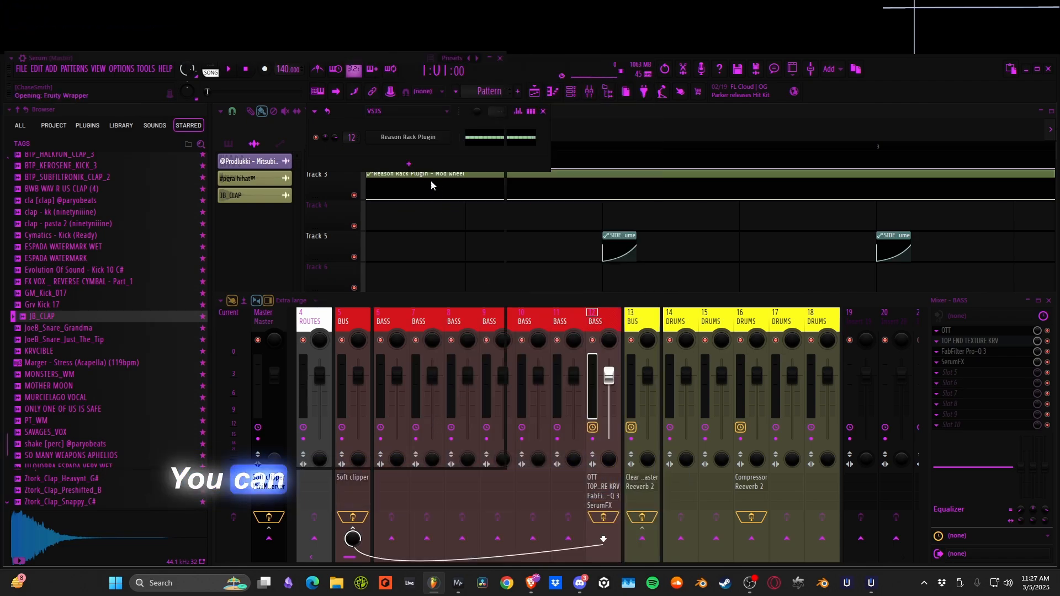
pyautogui.click(500, 59)
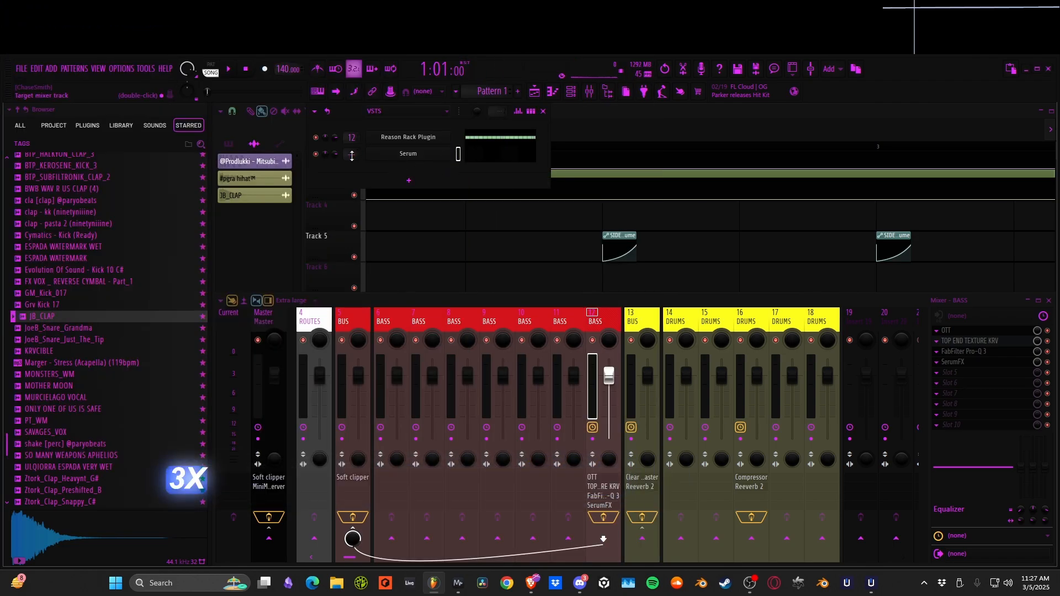
pyautogui.click(400, 154)
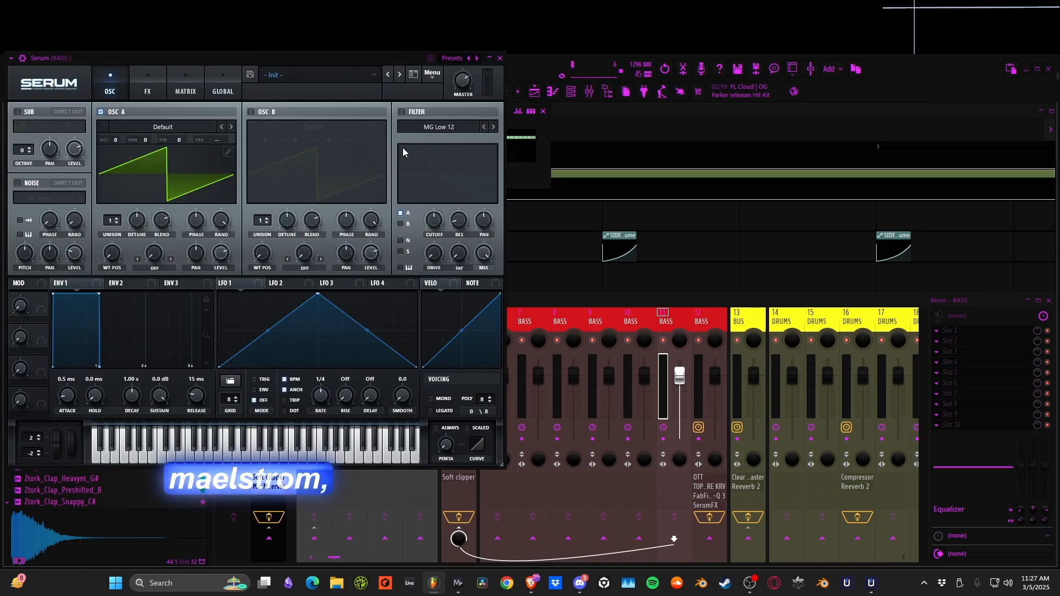
pyautogui.click(499, 59)
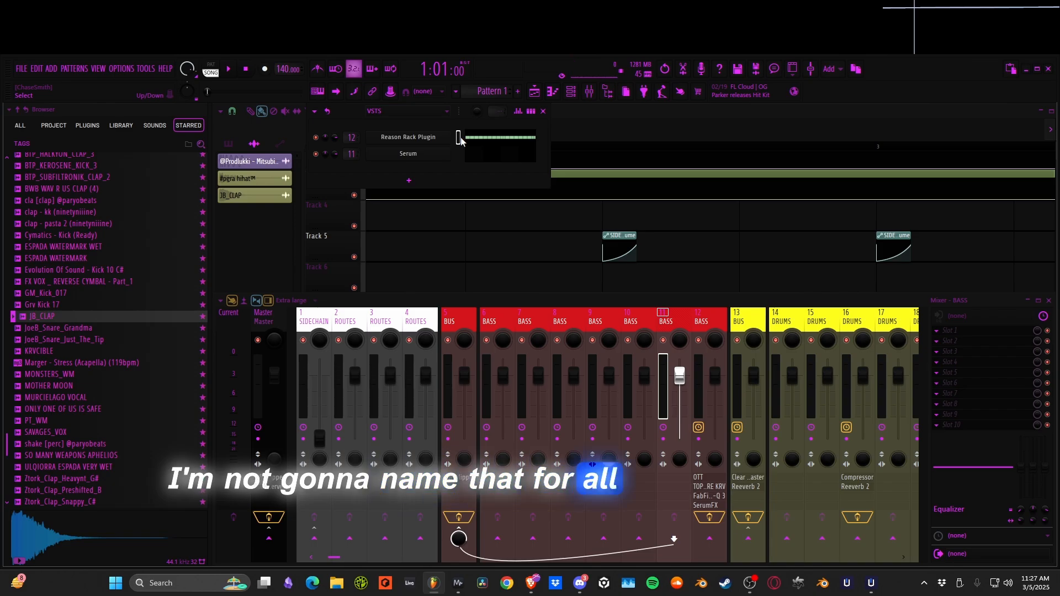
# Add a Layer channel holding the bass notes, with Reason Rack Plugin and Serum as its children
pyautogui.click(424, 180)
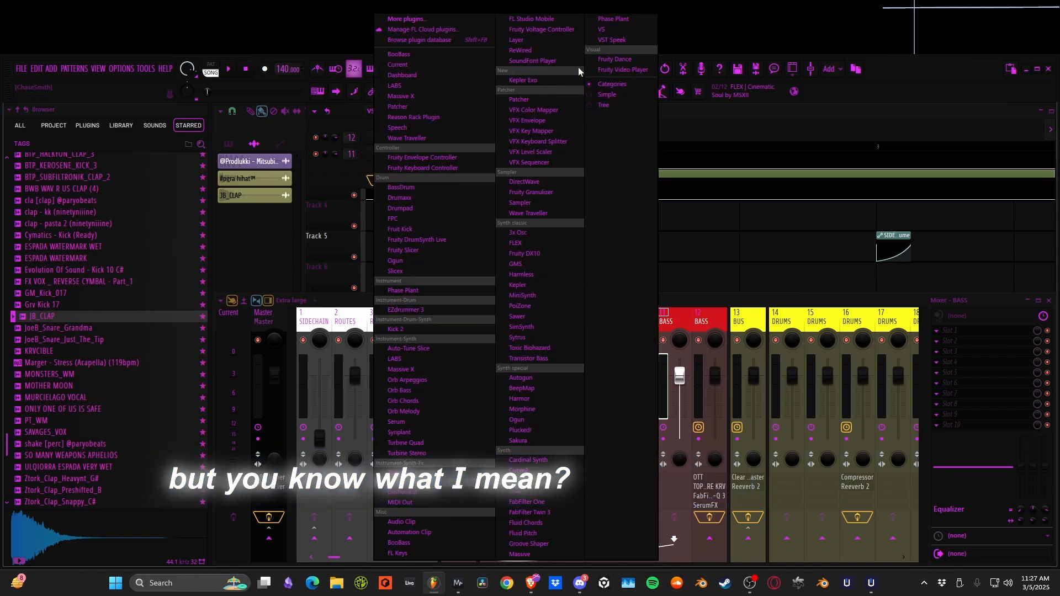
pyautogui.click(532, 41)
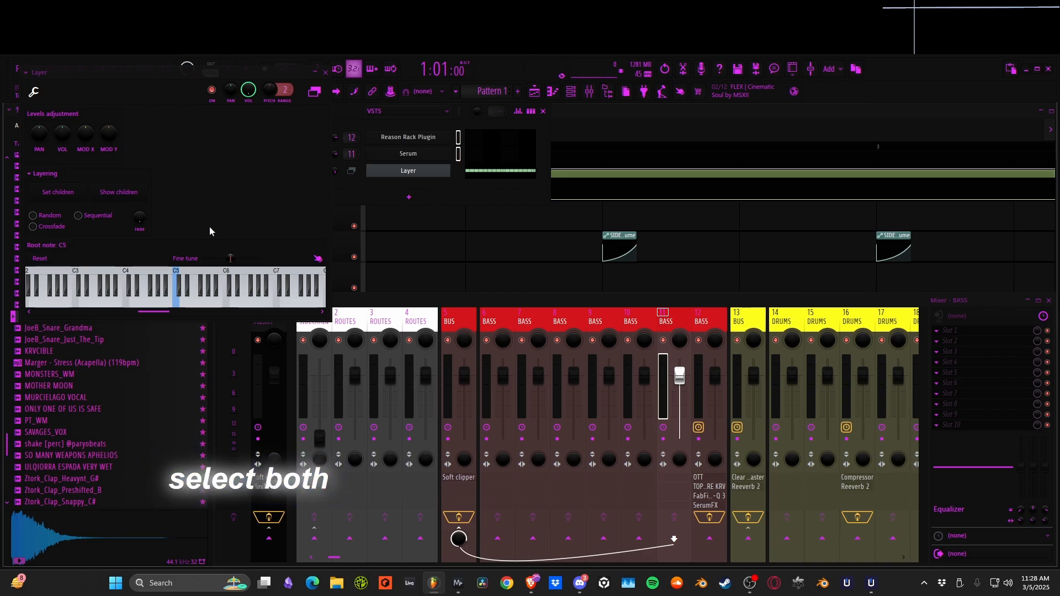
pyautogui.click(325, 72)
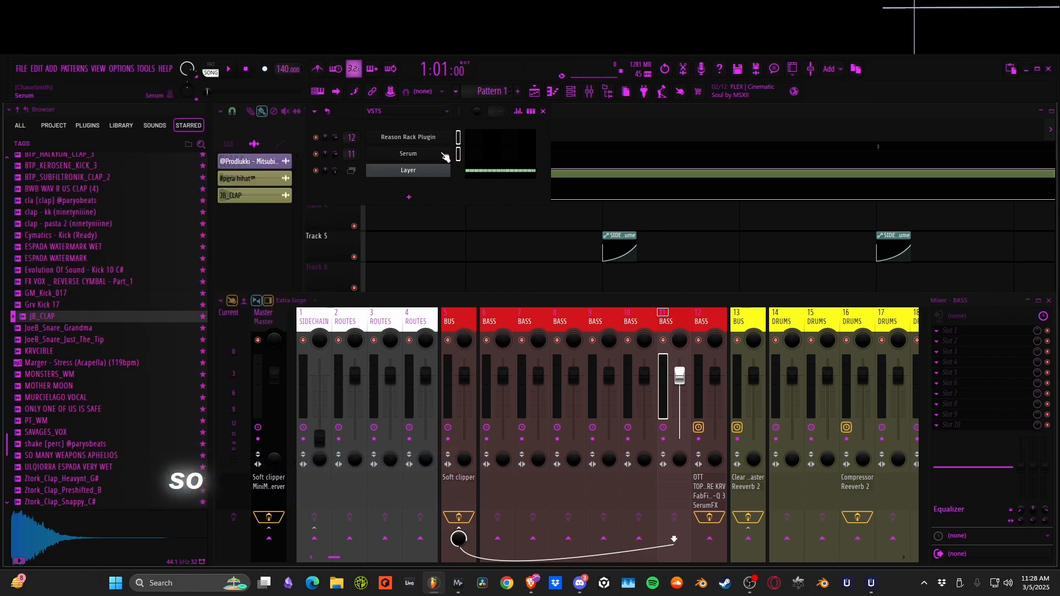
# Replace Serum's oscillator A waveform with a custom one drawn from a strong first harmonic and a weak third harmonic
pyautogui.click(410, 154)
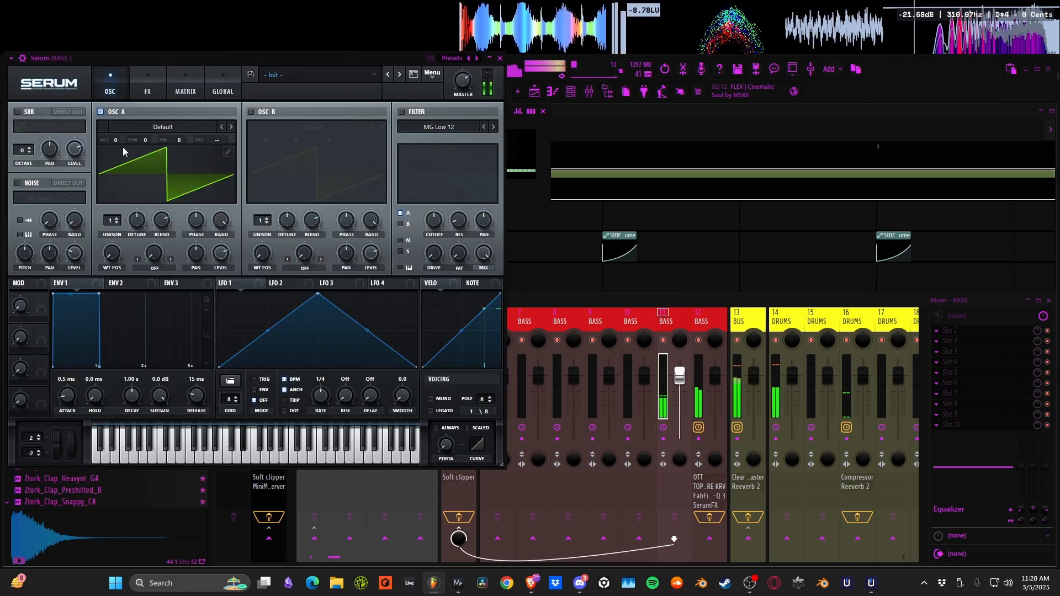
pyautogui.click(227, 152)
pyautogui.rightClick(301, 116)
pyautogui.click(323, 140)
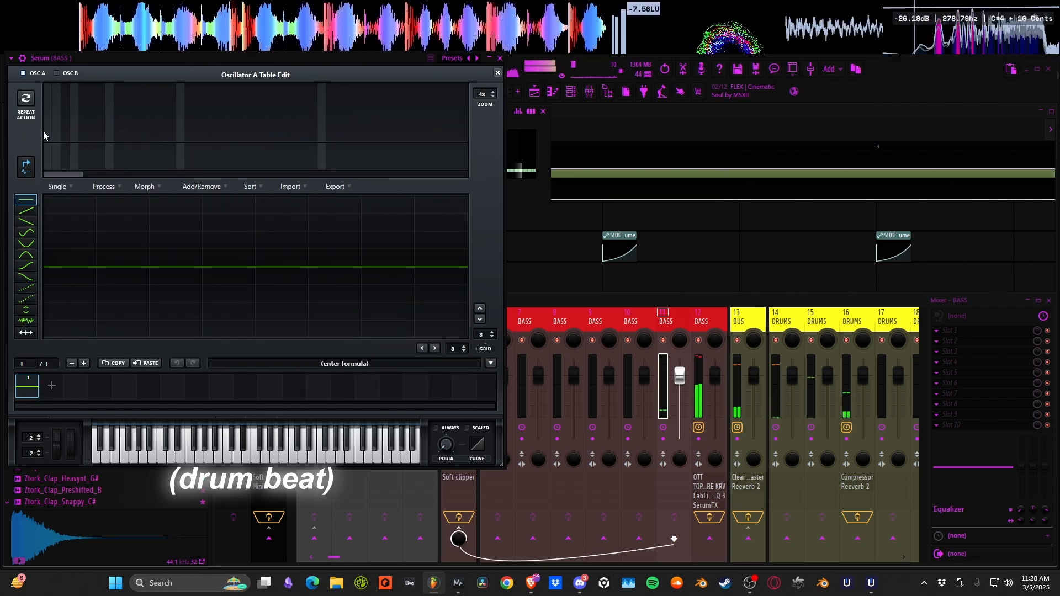
pyautogui.moveTo(46, 135); pyautogui.dragTo(48, 101)
pyautogui.click(66, 122)
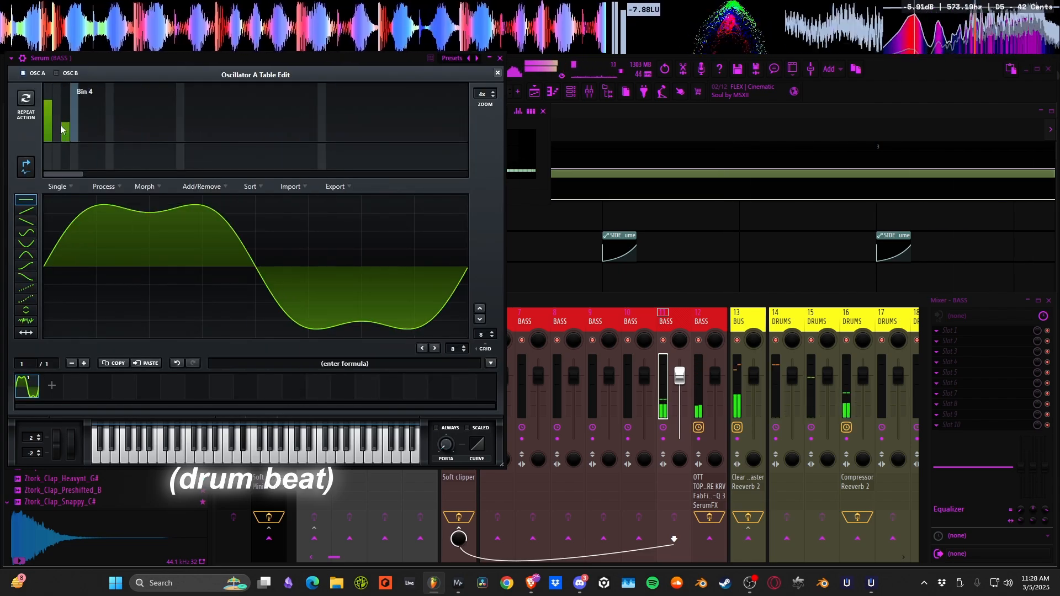
pyautogui.click(65, 132)
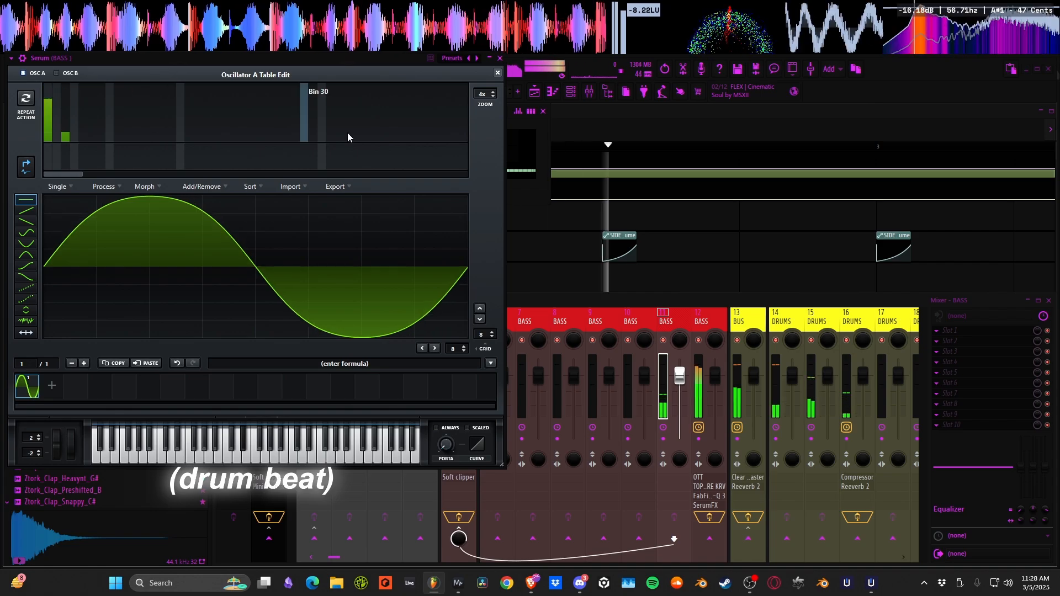
pyautogui.click(498, 73)
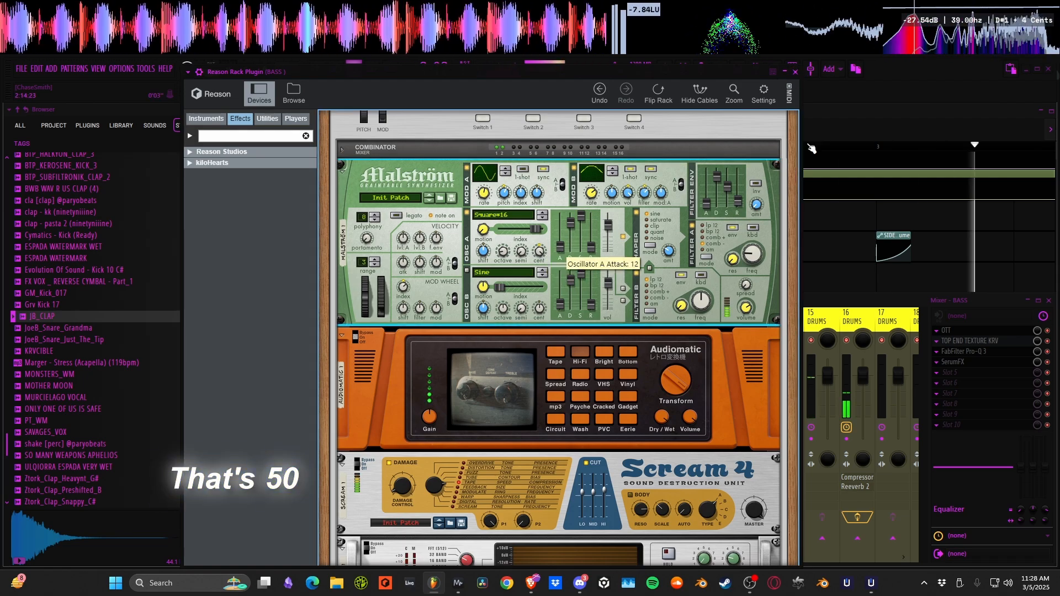
# Set Serum's oscillator A to octave -3 with fine tuning 50, and lower its level to 0%
pyautogui.click(797, 73)
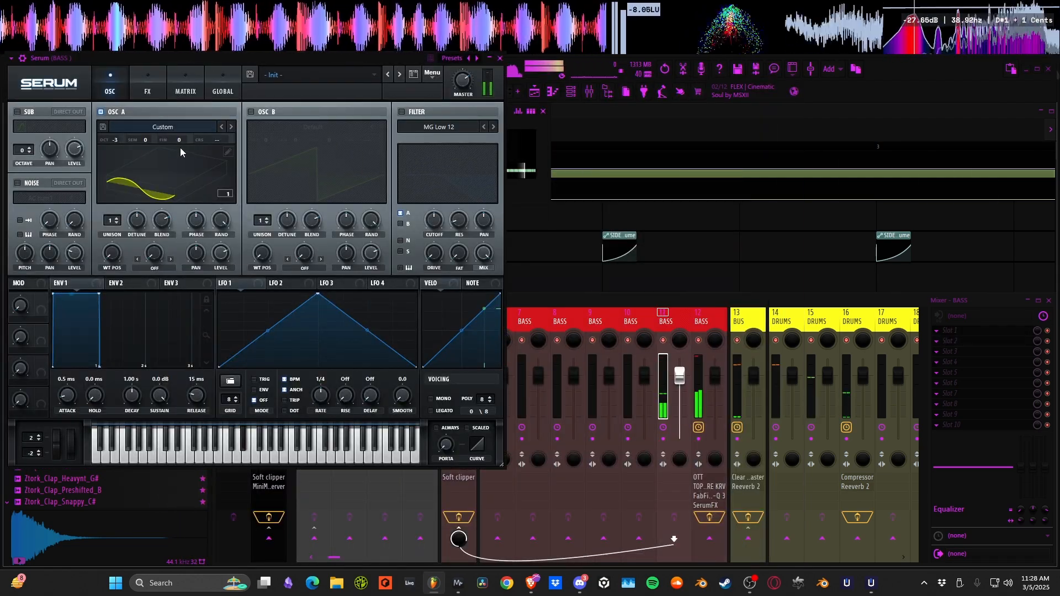
pyautogui.moveTo(178, 143); pyautogui.dragTo(180, 108)
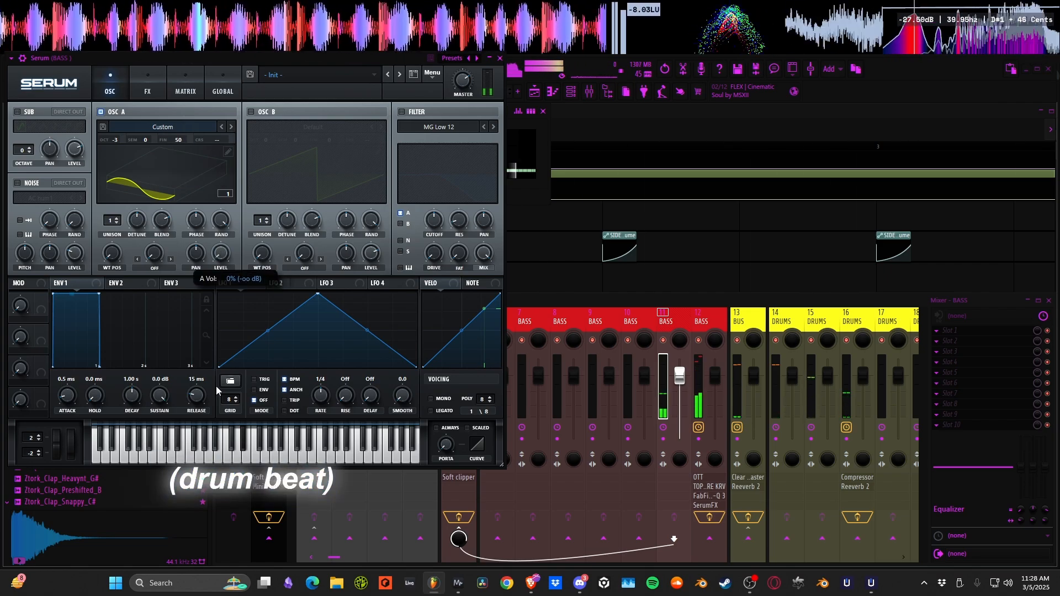
# Assign LFO 1 to oscillator A's level, bend both of its slopes outward into a rounded arch and set it to ENV mode
pyautogui.moveTo(216, 249); pyautogui.dragTo(220, 253)
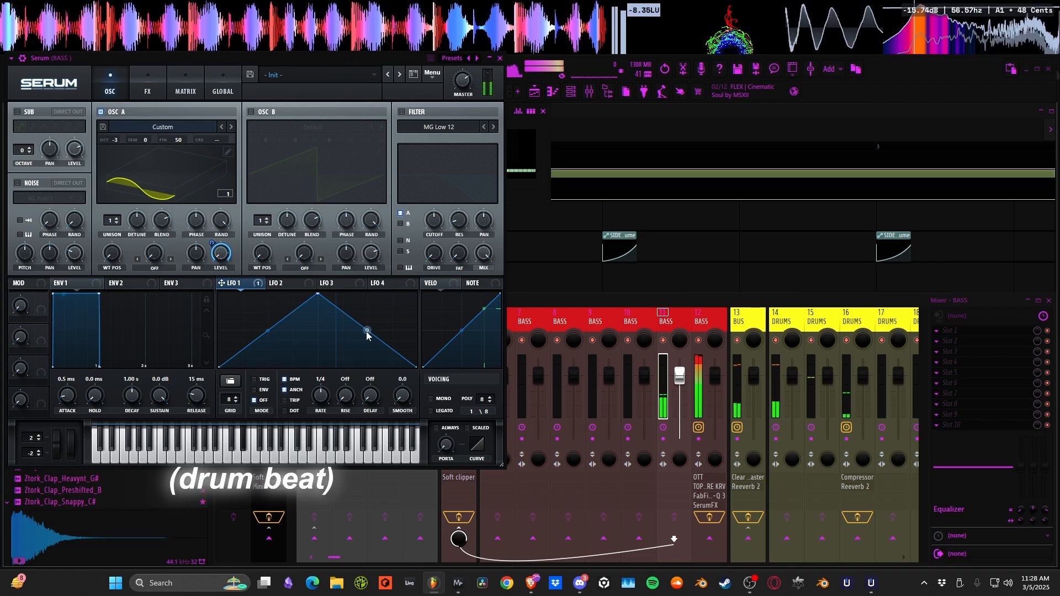
pyautogui.moveTo(368, 332); pyautogui.dragTo(381, 320)
pyautogui.moveTo(268, 332); pyautogui.dragTo(268, 328)
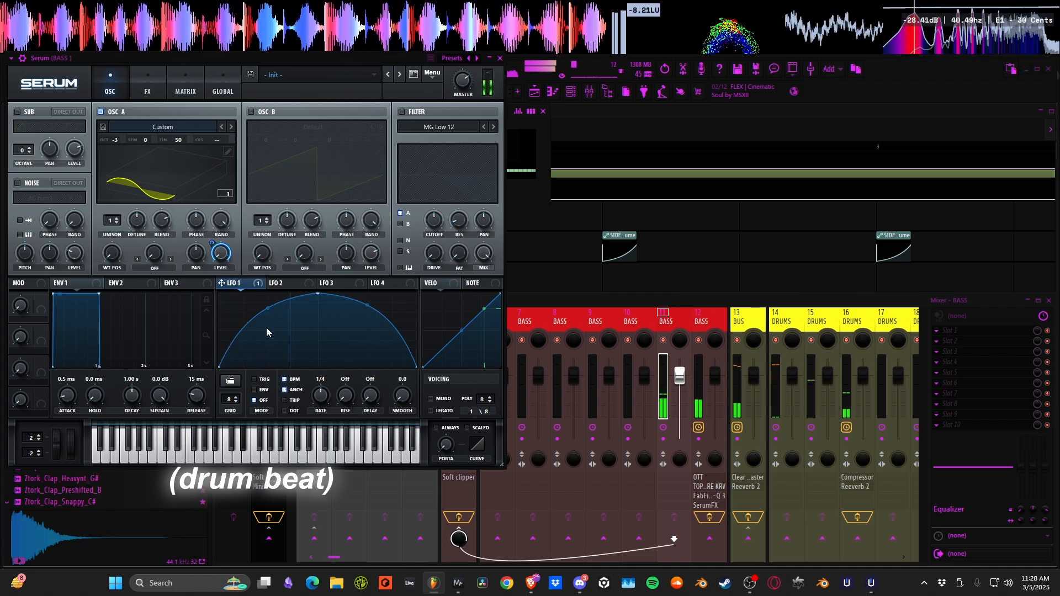
pyautogui.click(263, 390)
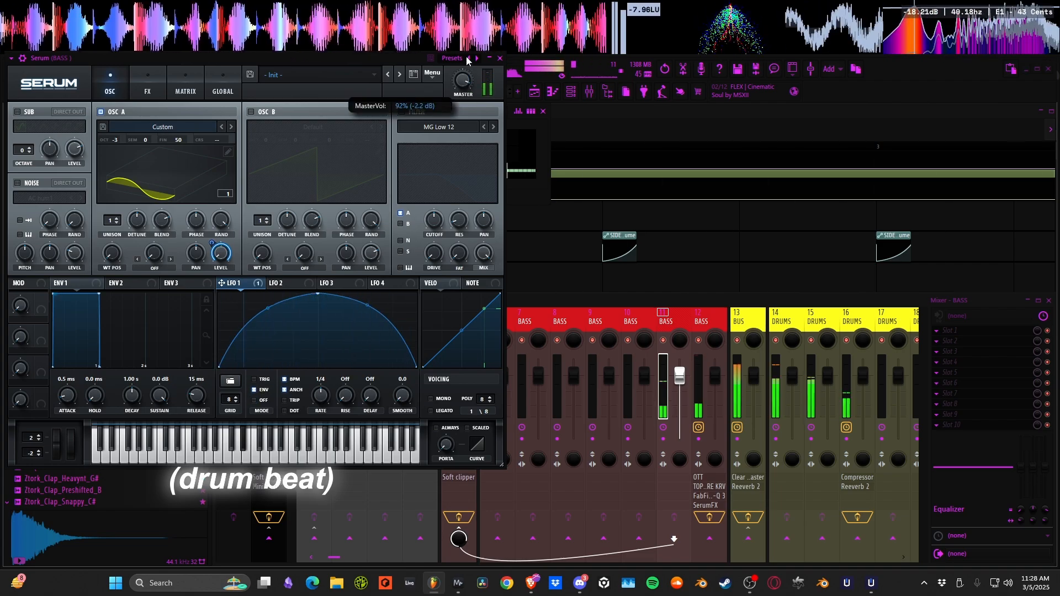
# Enable Serum's distortion effect, choose the SoftClip type and set the drive to 80%
pyautogui.click(138, 84)
pyautogui.click(18, 115)
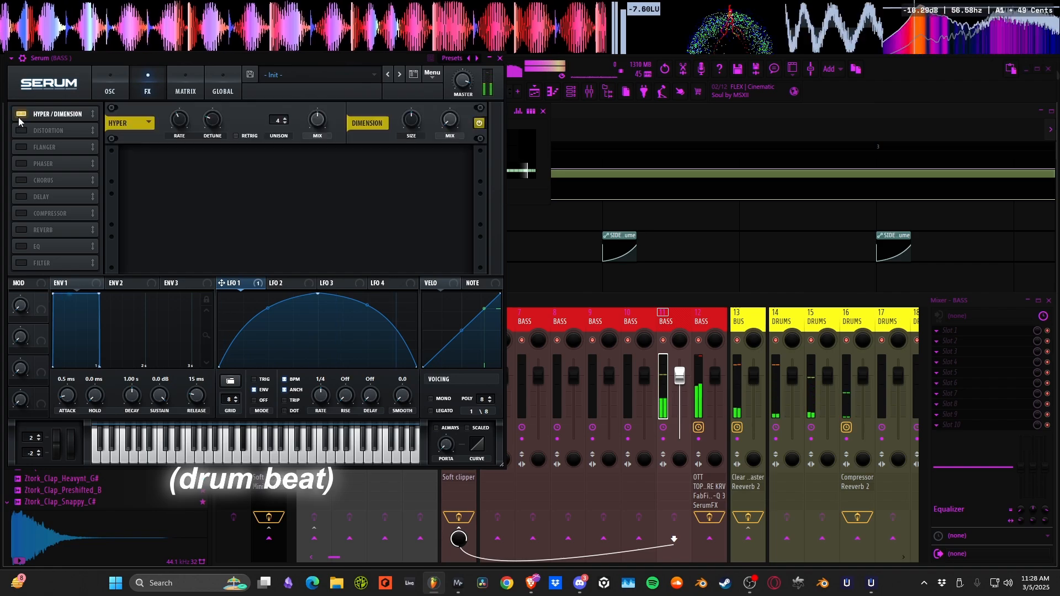
pyautogui.click(18, 115)
pyautogui.click(21, 131)
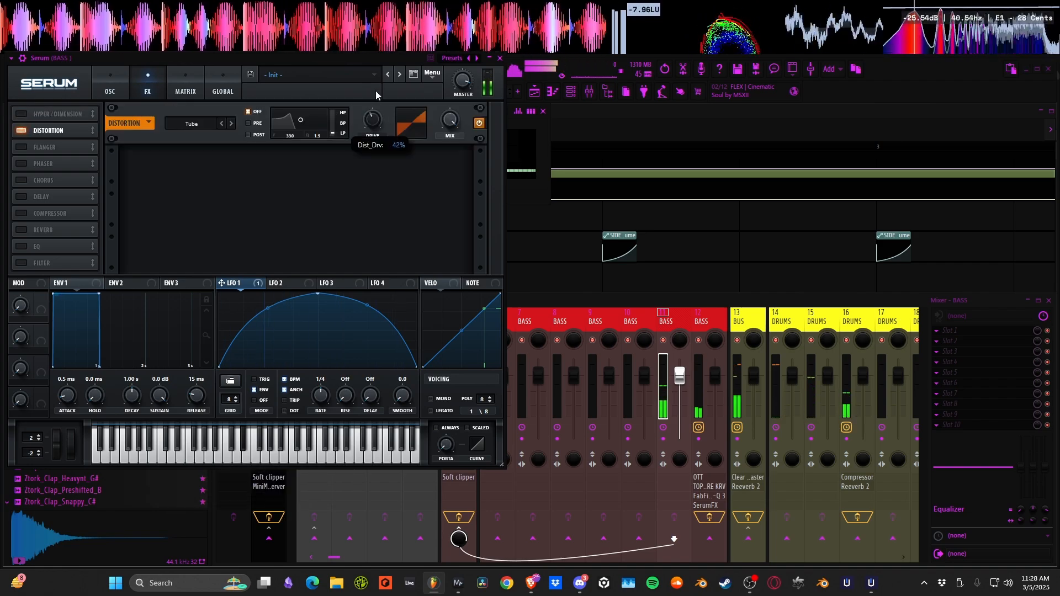
pyautogui.click(230, 124)
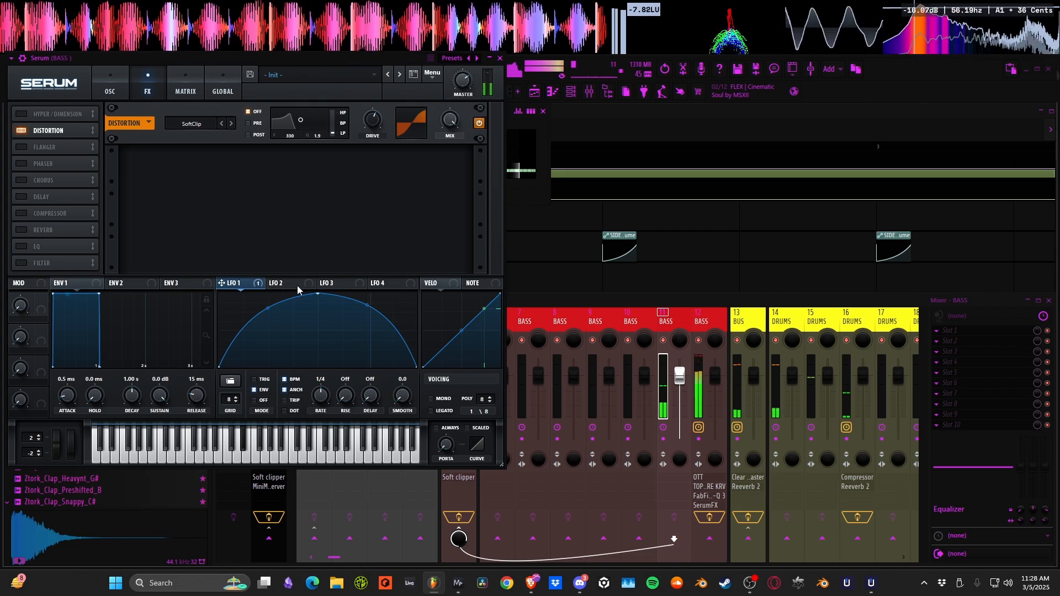
pyautogui.moveTo(372, 119); pyautogui.dragTo(383, 98)
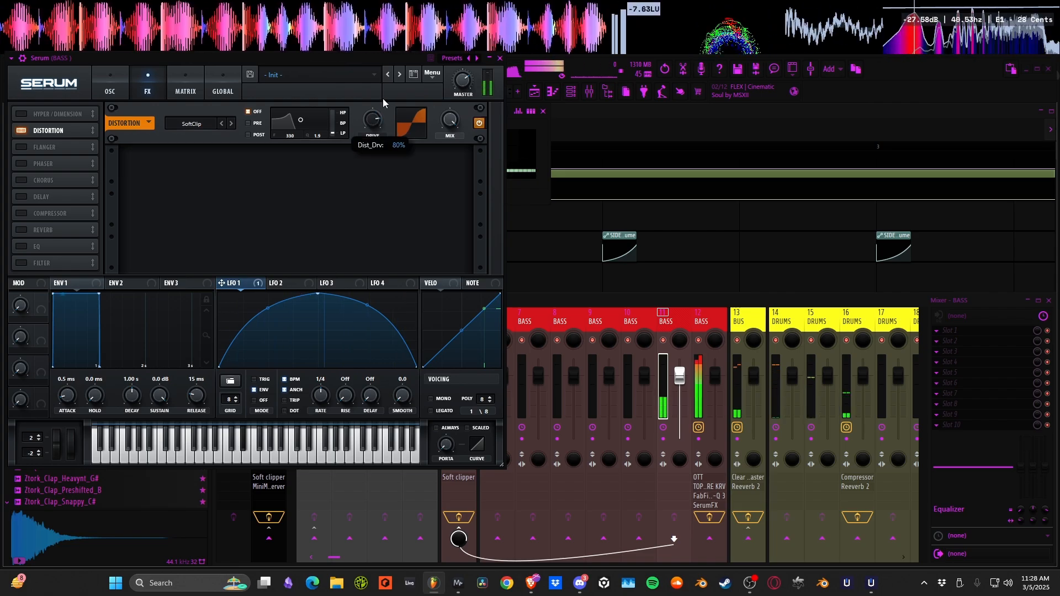
# Close Serum, load Spreader in the first effect slot of bass mixer track 11 and choose its MONO preset
pyautogui.click(501, 58)
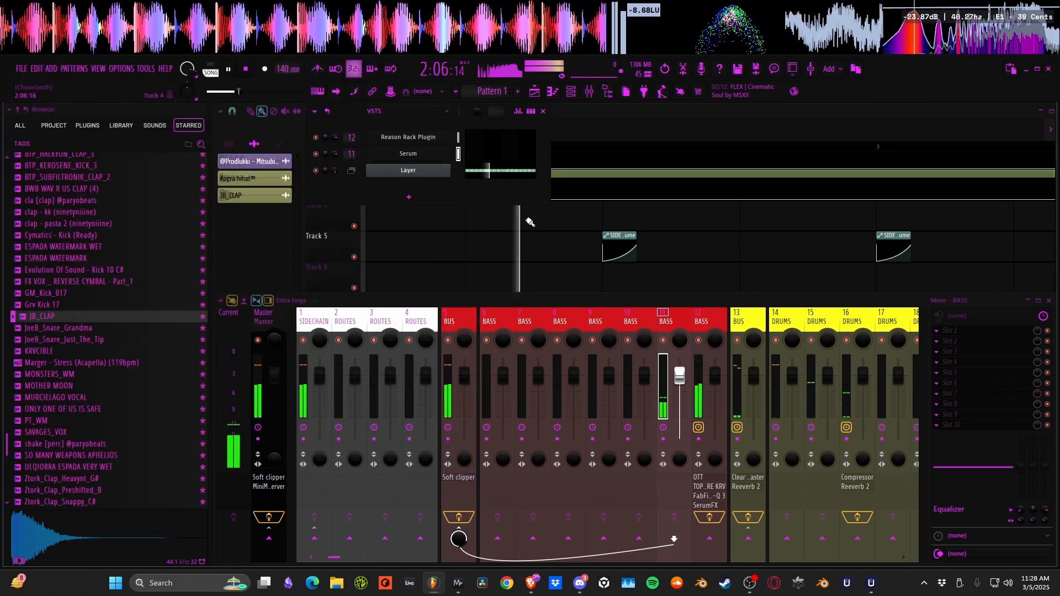
pyautogui.click(950, 330)
pyautogui.moveTo(950, 312)
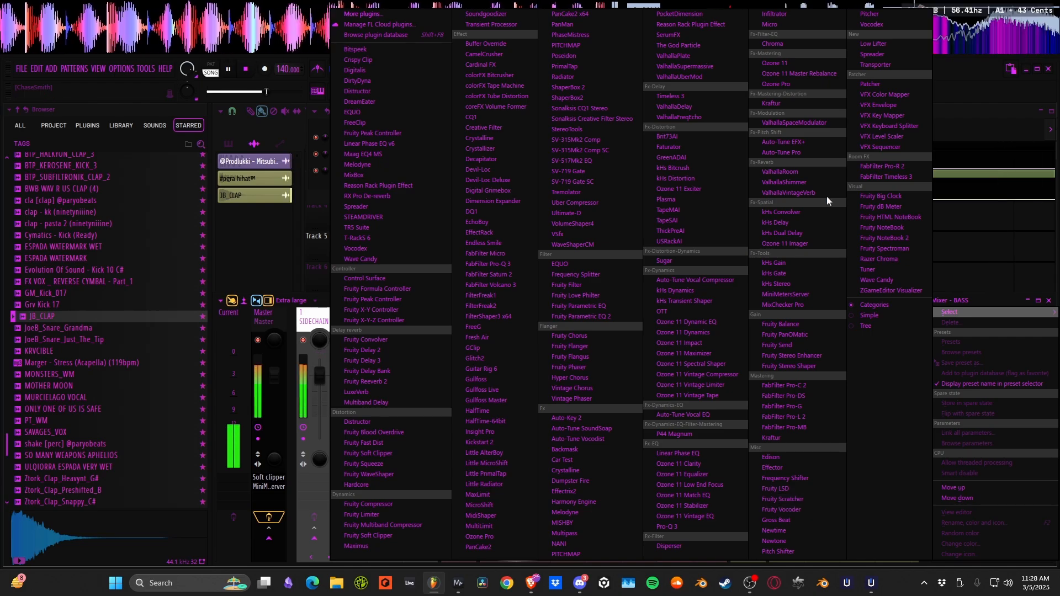
pyautogui.click(886, 55)
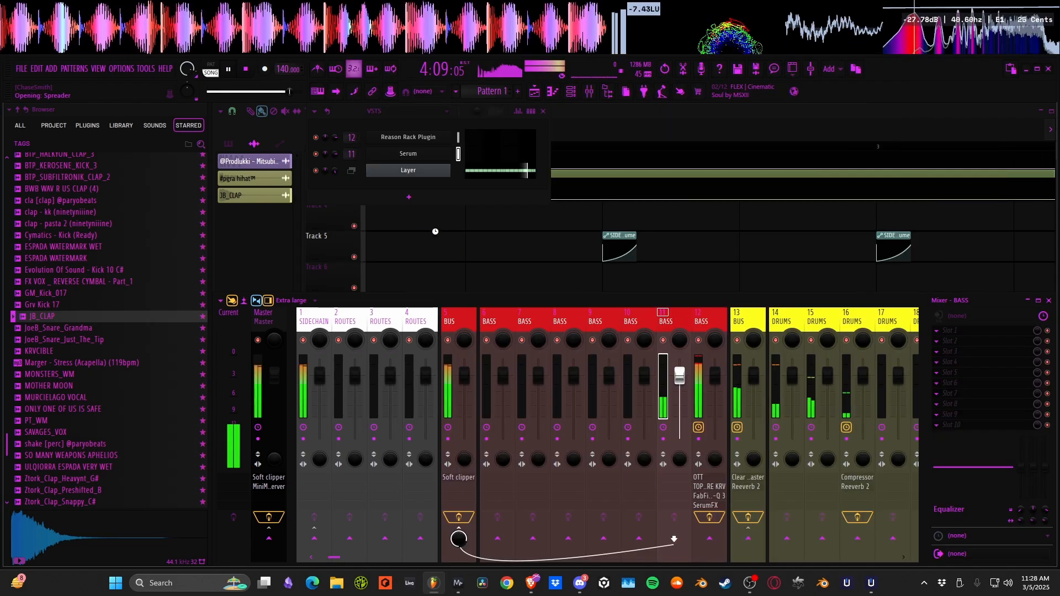
pyautogui.click(270, 80)
pyautogui.click(268, 63)
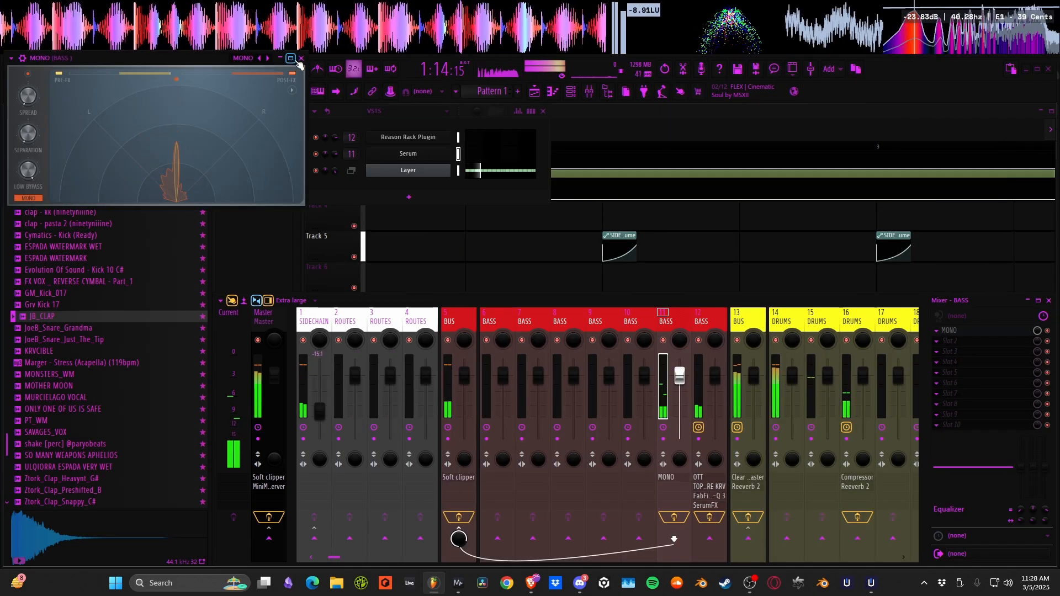
pyautogui.click(301, 58)
# Add Disperser to the second effect slot of bass mixer track 11 and adjust its amount and frequency
pyautogui.click(974, 347)
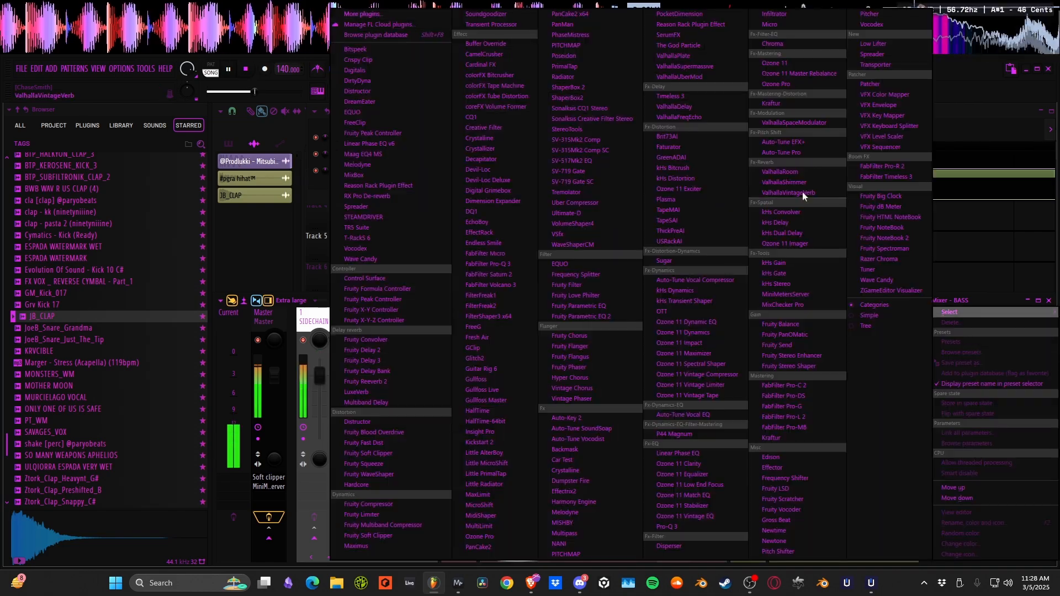
pyautogui.click(672, 538)
pyautogui.moveTo(41, 103); pyautogui.dragTo(42, 58)
pyautogui.moveTo(108, 103); pyautogui.dragTo(123, 104)
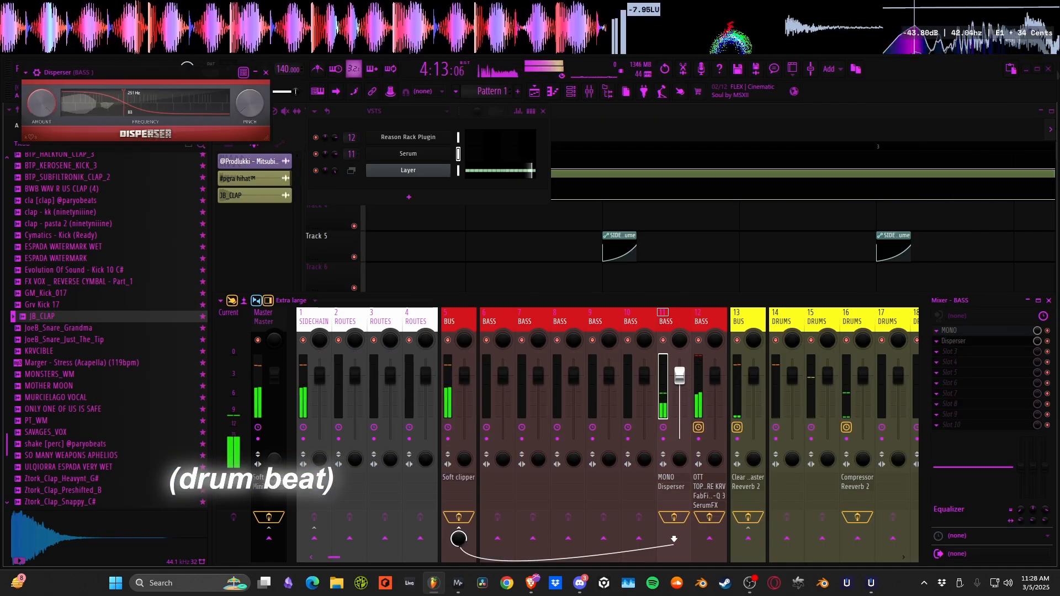
pyautogui.click(266, 72)
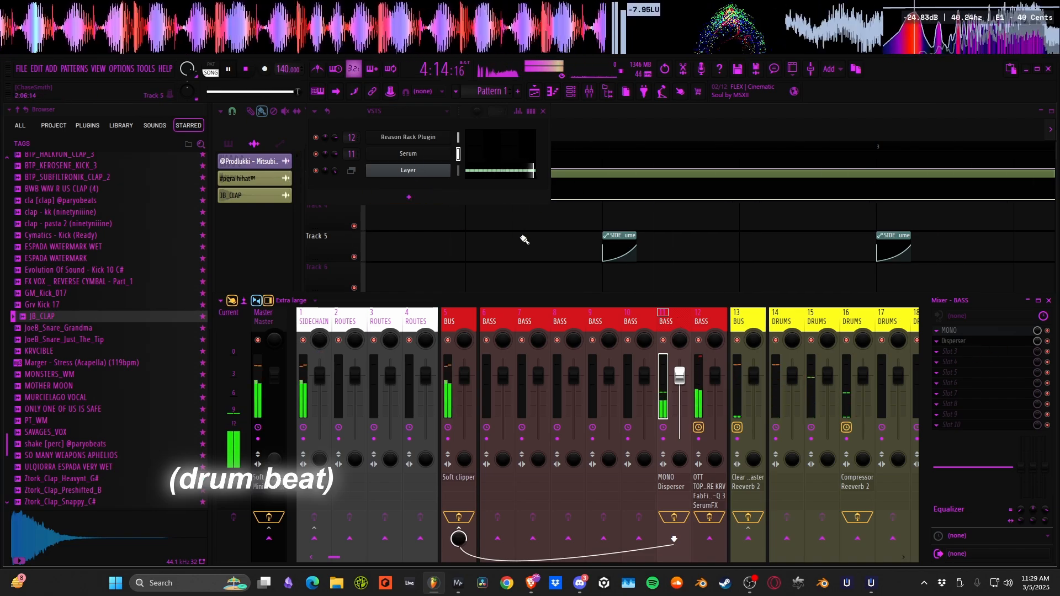
# Add kHs Distortion to the third effect slot of bass mixer track 11, keeping the Overdrive type
pyautogui.scroll(-1, 490, 229)
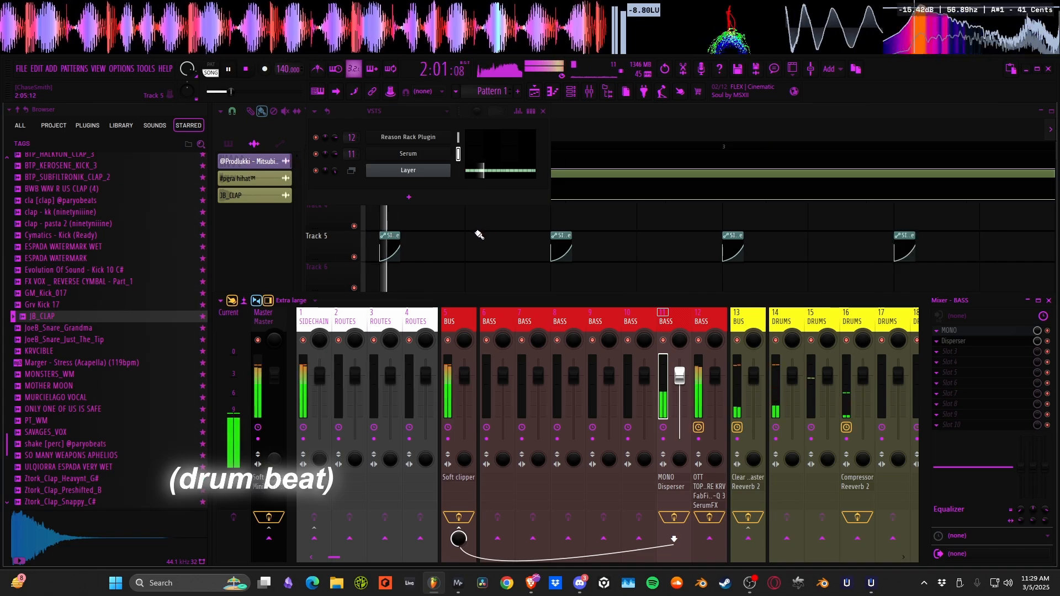
pyautogui.moveTo(448, 237); pyautogui.dragTo(794, 277)
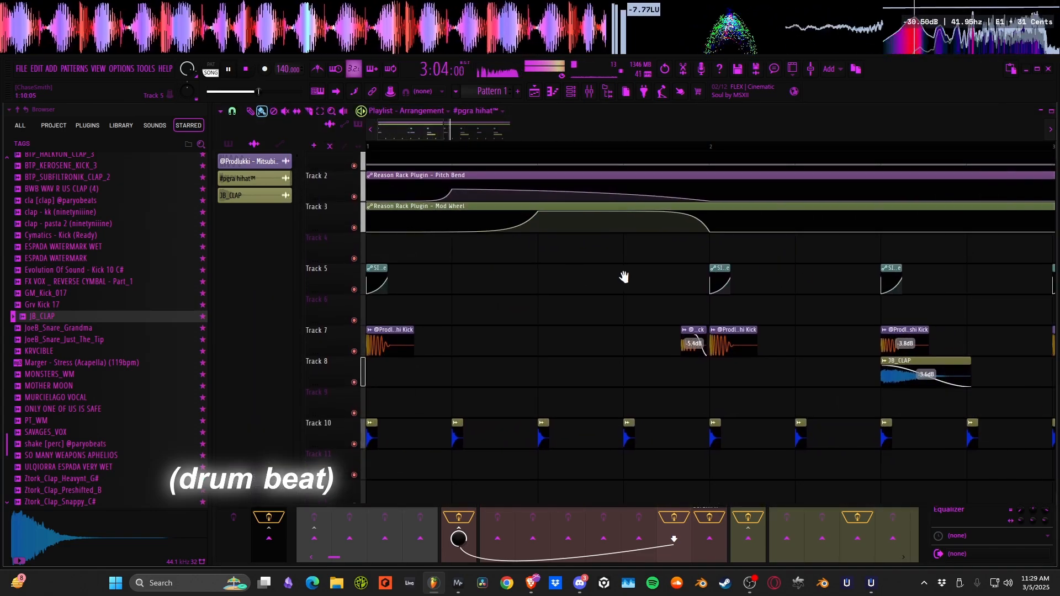
pyautogui.press('F6')
pyautogui.press('F9')
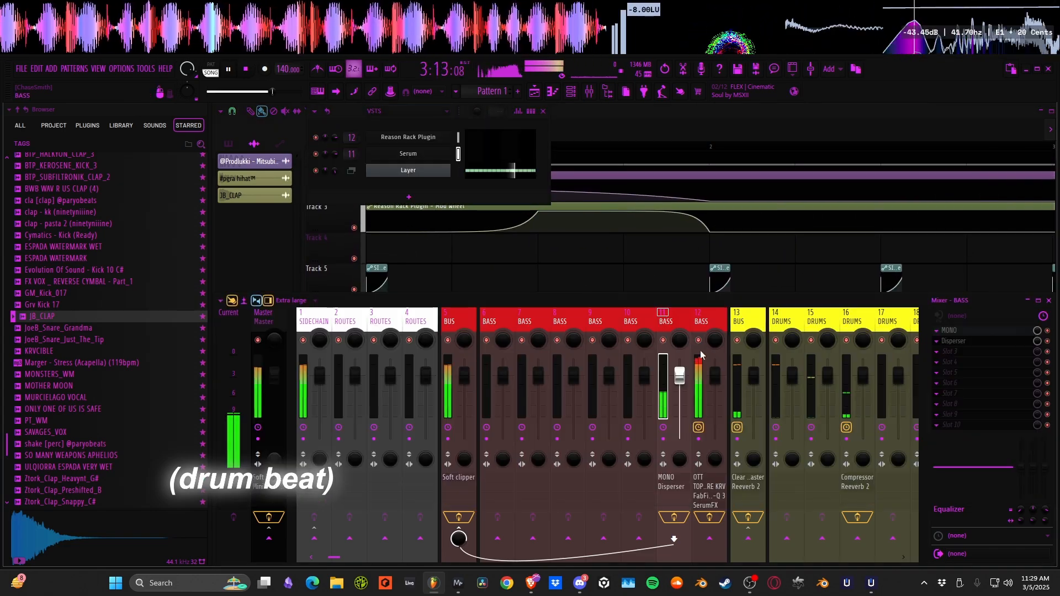
pyautogui.click(956, 351)
pyautogui.click(676, 178)
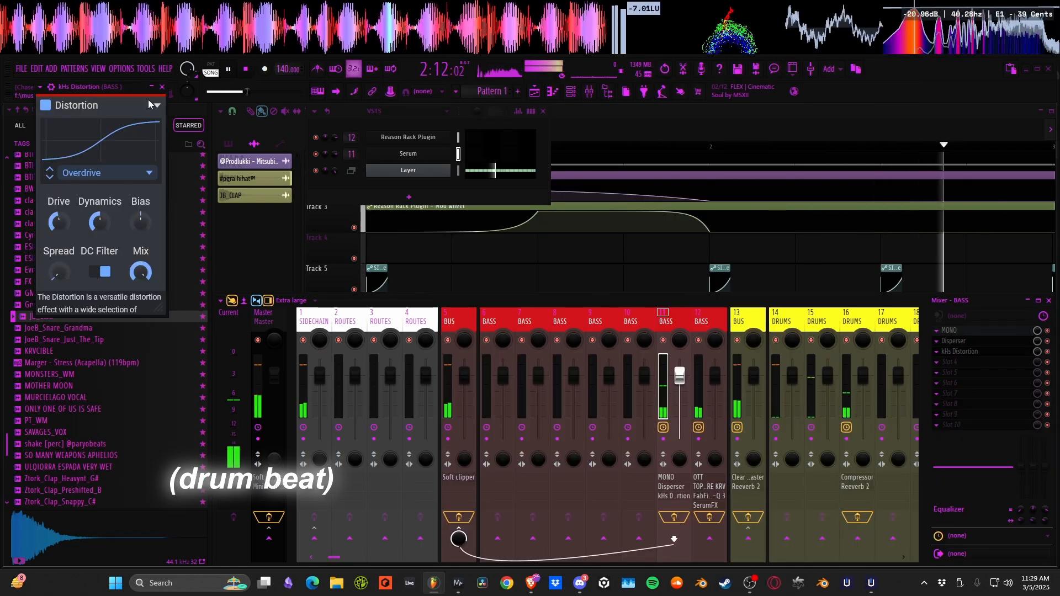
pyautogui.click(163, 88)
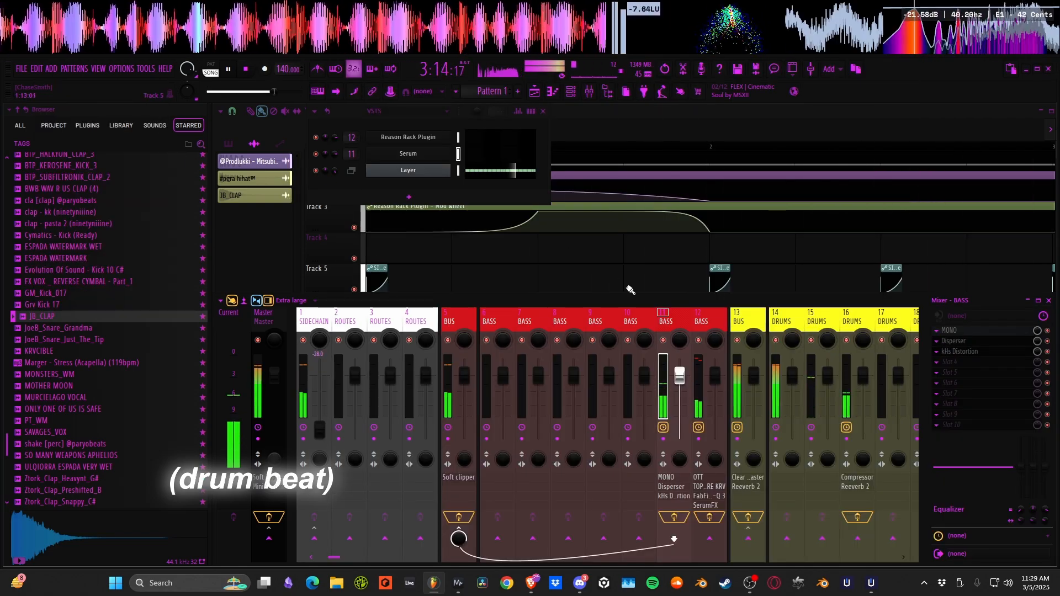
# Load T-RackS 6 in the first effect slot of the bass bus and add the One module to its chain
pyautogui.click(973, 331)
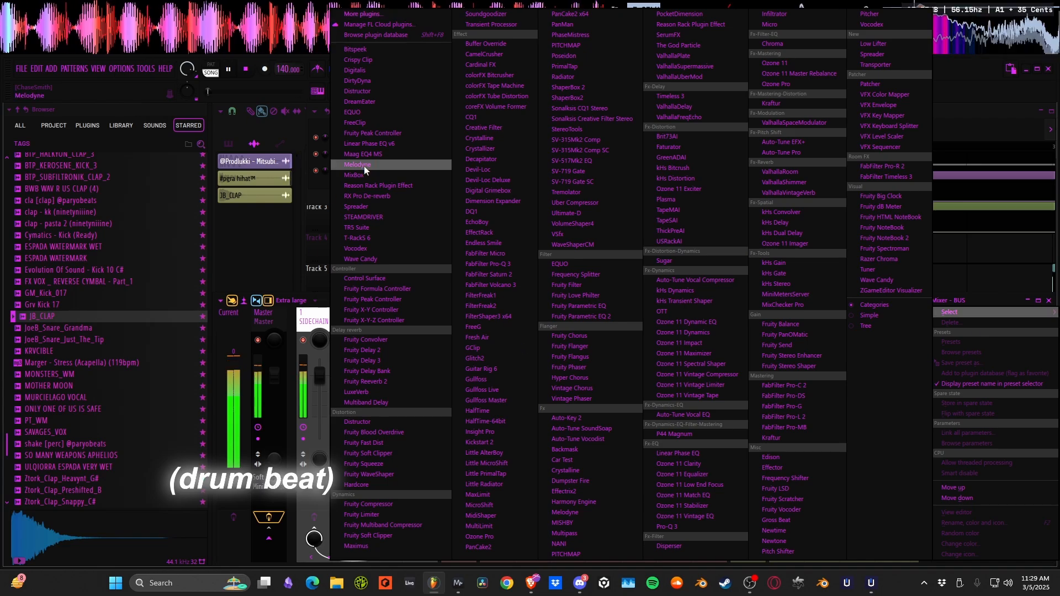
pyautogui.click(380, 236)
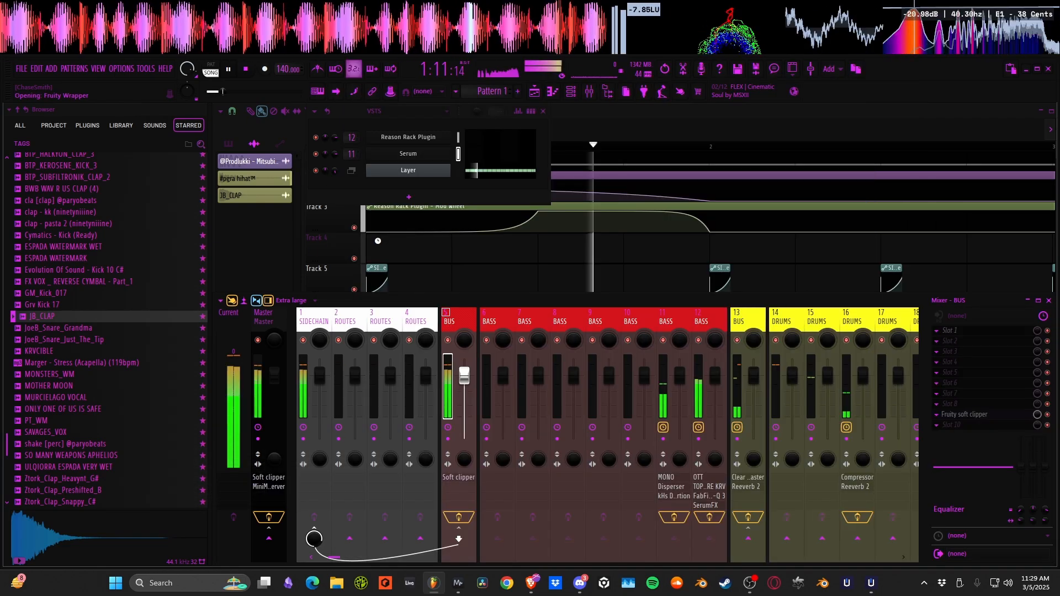
pyautogui.click(310, 434)
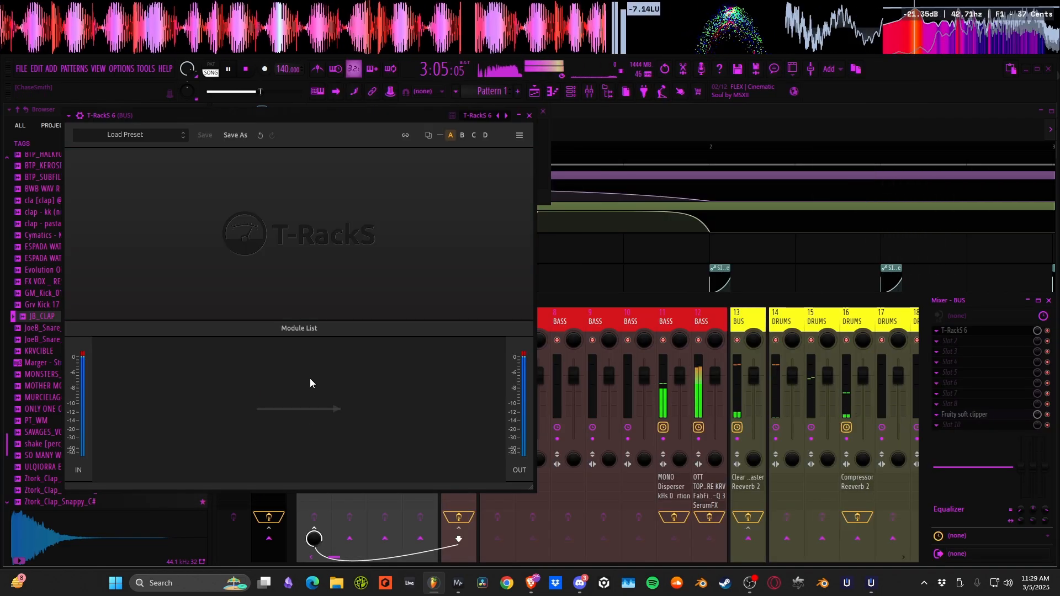
pyautogui.click(307, 328)
pyautogui.scroll(-5, 442, 269)
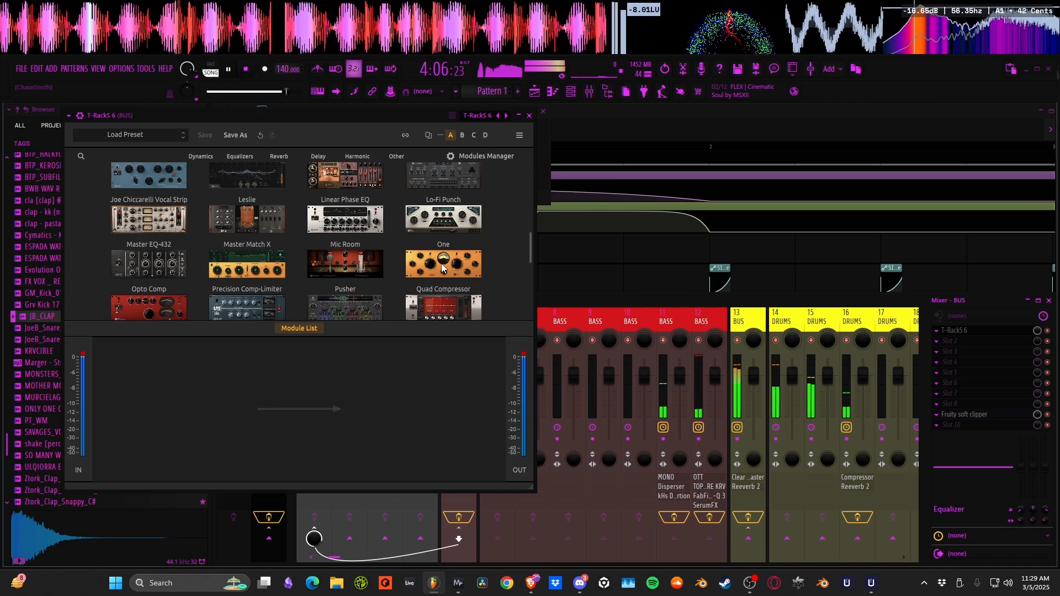
pyautogui.moveTo(442, 269); pyautogui.dragTo(372, 336)
pyautogui.click(298, 328)
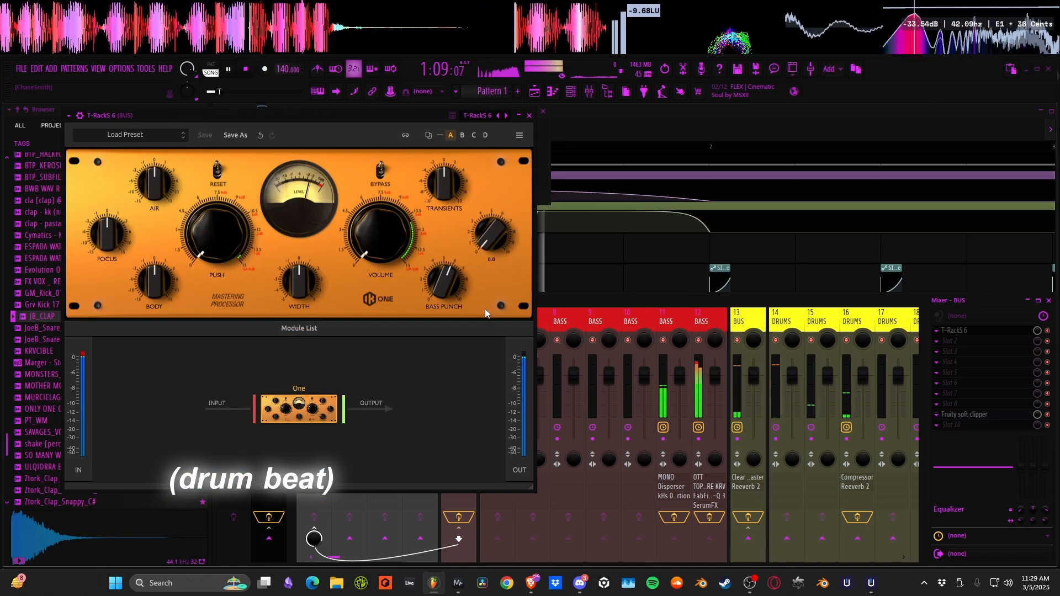
# Turn down the Bass Punch of the One module, close its window and the channel rack, and stop playback
pyautogui.moveTo(446, 286)
pyautogui.mouseDown()
pyautogui.moveTo(441, 300)
pyautogui.moveTo(444, 289)
pyautogui.mouseUp()
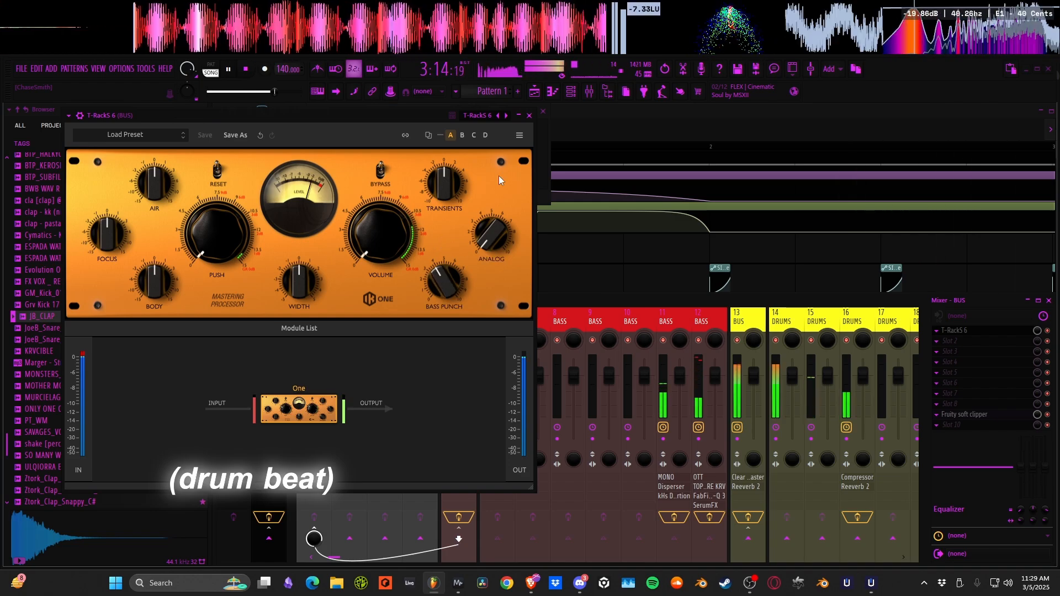
pyautogui.click(529, 115)
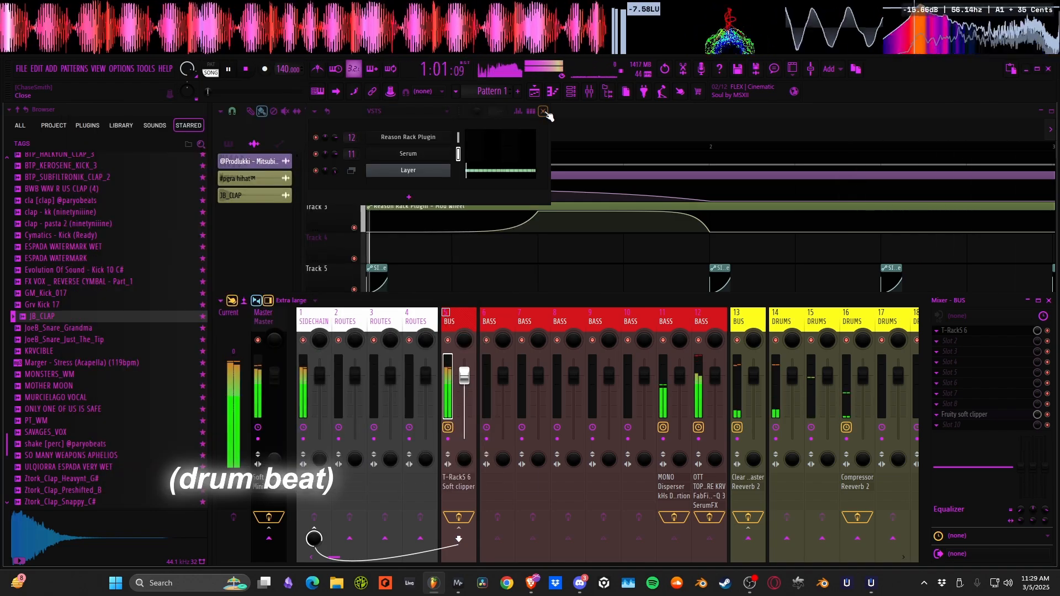
pyautogui.click(545, 112)
pyautogui.press('space')
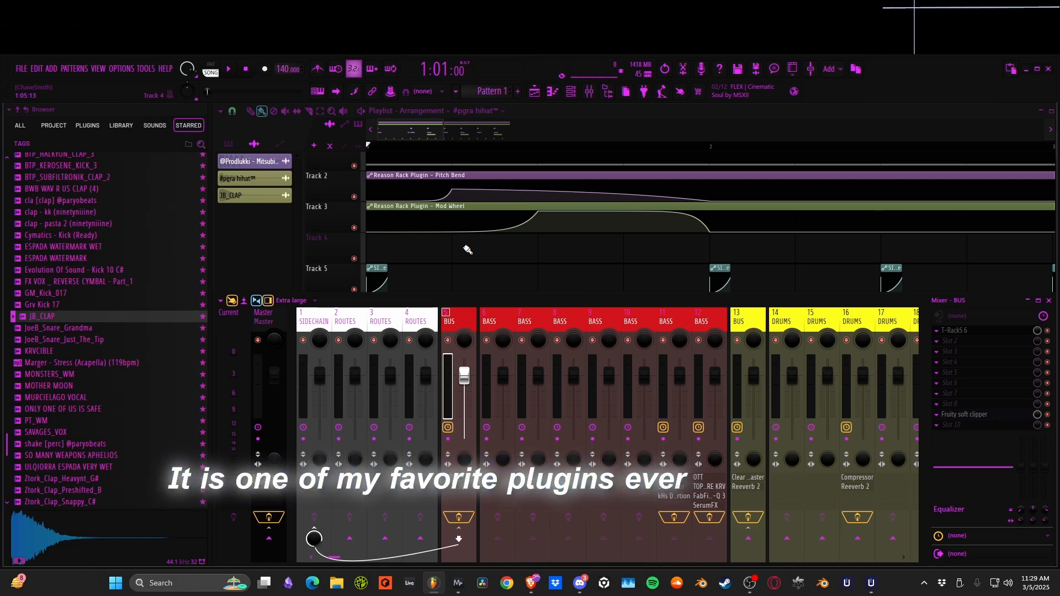
# Reopen T-RackS 6 on the bass bus and look through its list of available modules
pyautogui.click(964, 331)
pyautogui.click(298, 328)
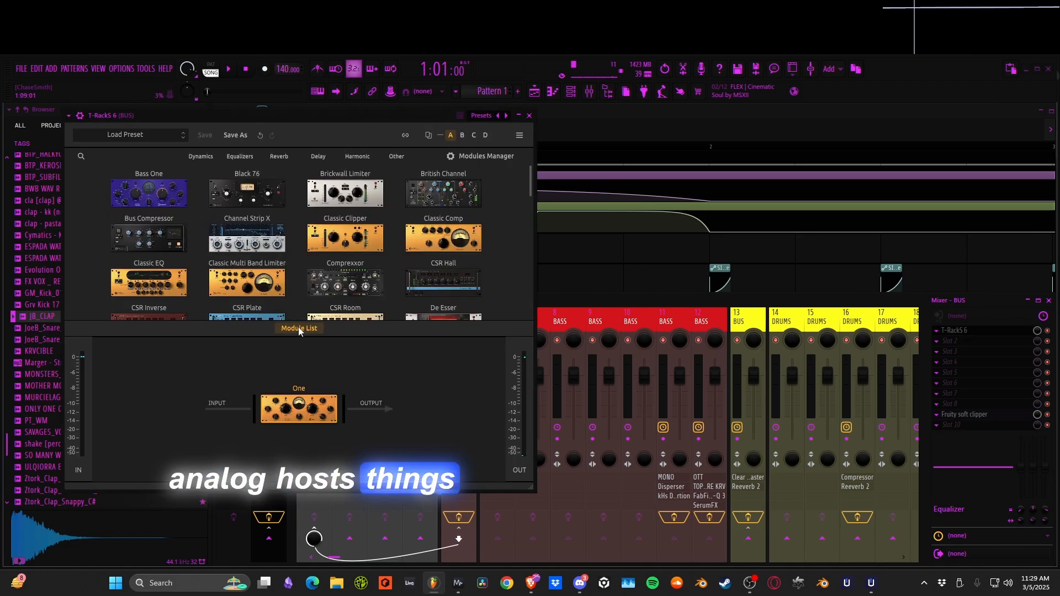
pyautogui.scroll(-15, 323, 217)
pyautogui.scroll(10, 343, 262)
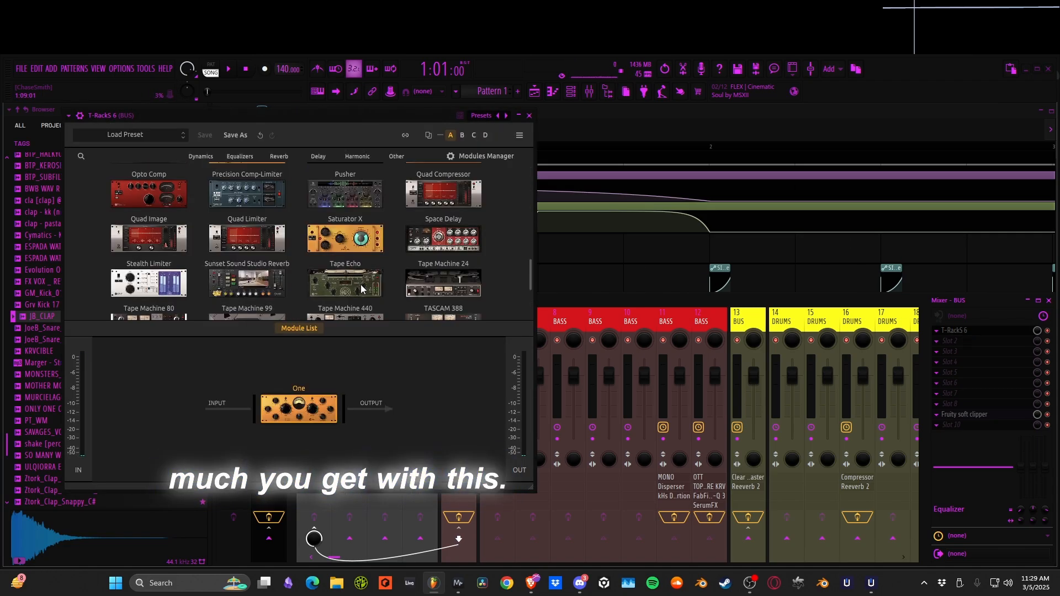
pyautogui.scroll(-4, 372, 267)
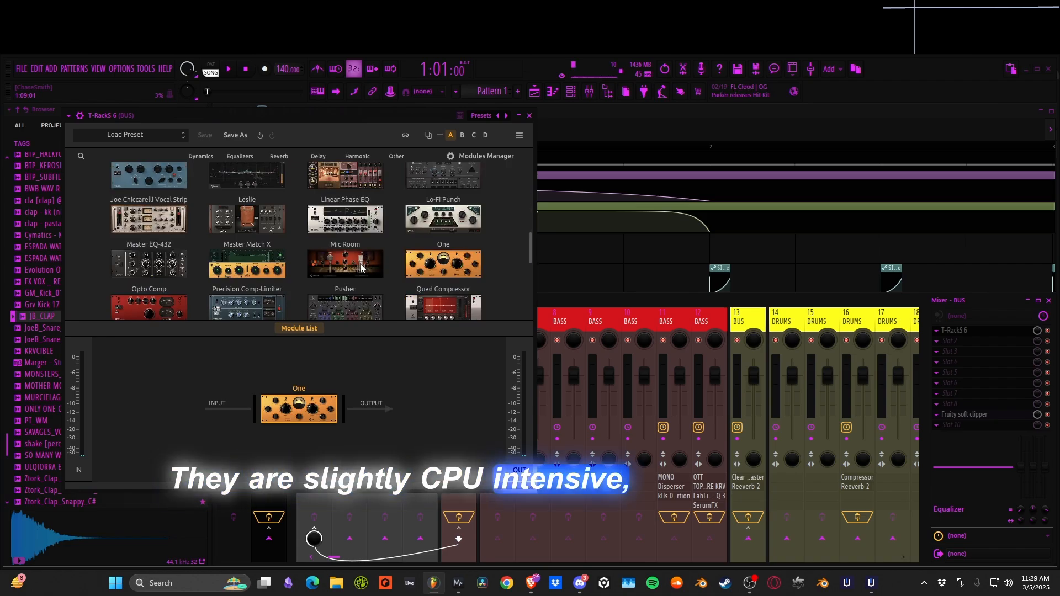
pyautogui.scroll(-6, 337, 268)
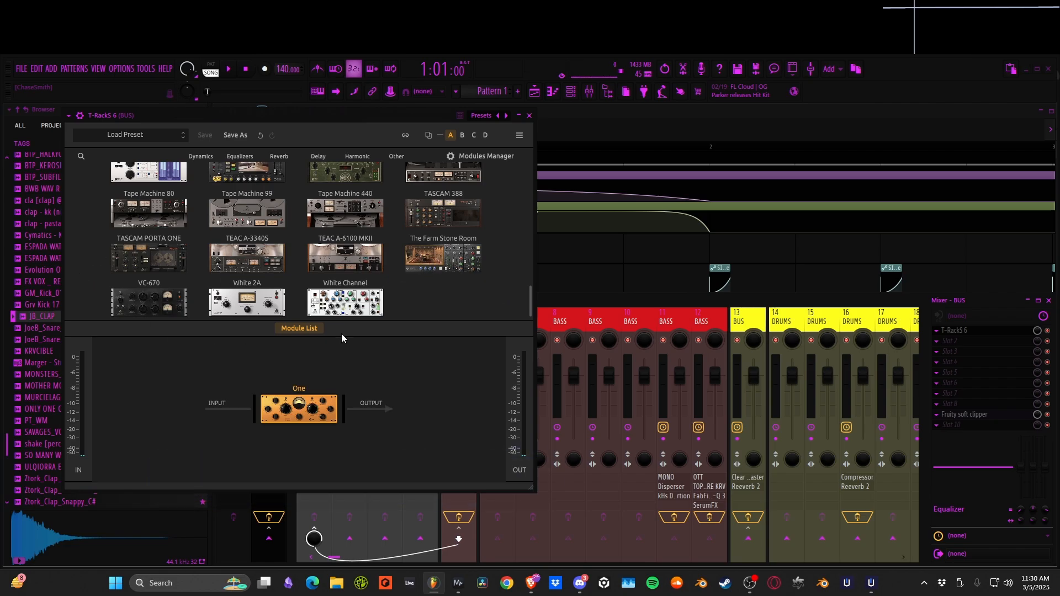
pyautogui.scroll(1, 410, 277)
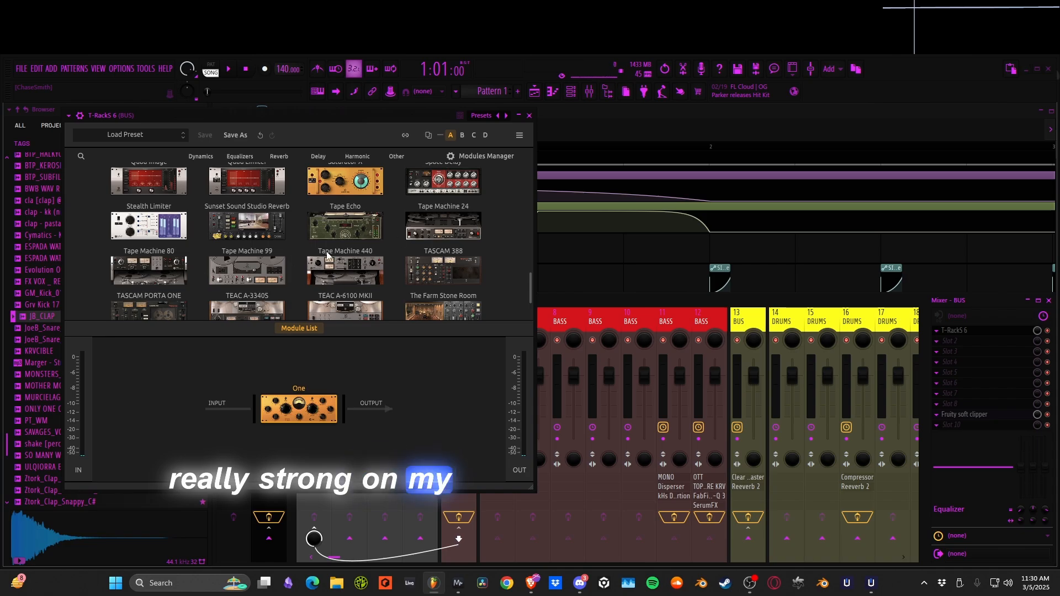
pyautogui.click(529, 116)
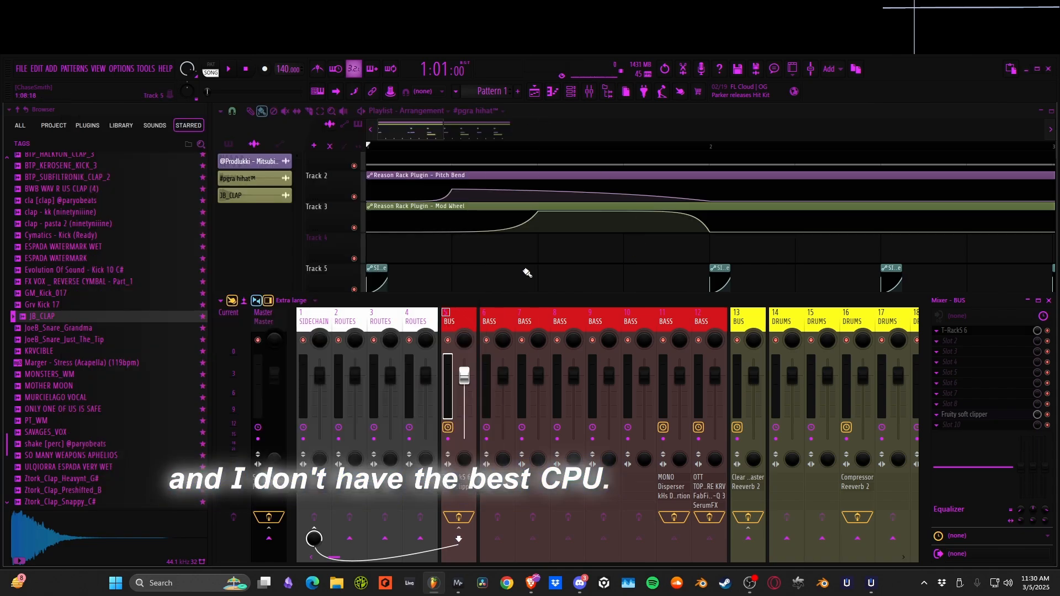
pyautogui.scroll(-1, 528, 273)
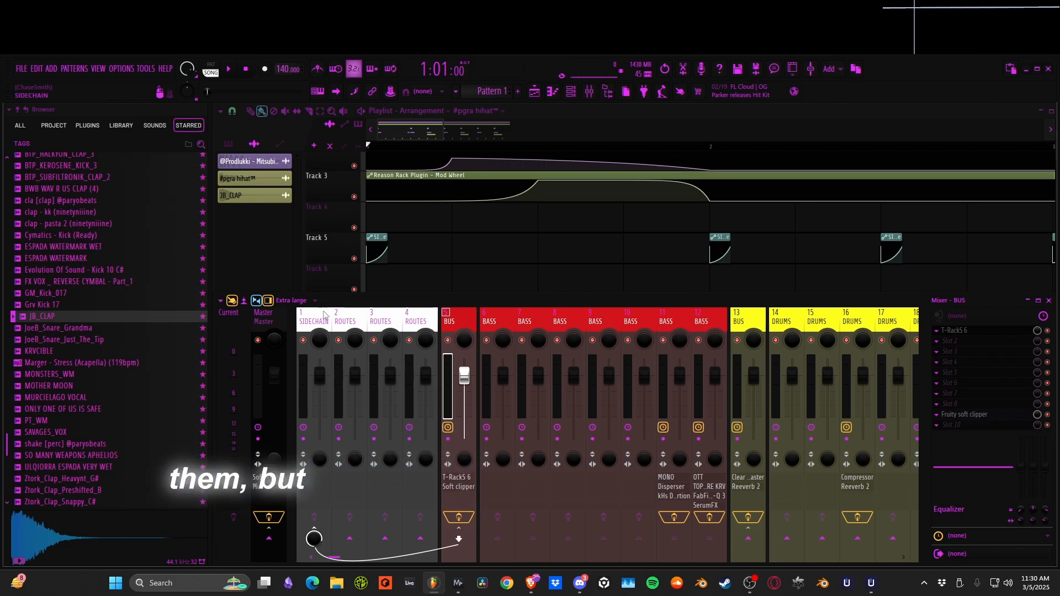
# Load Crispy Clip on the master just before MiniMetersServer, with shape at 100% and oversampling at 4x
pyautogui.click(266, 318)
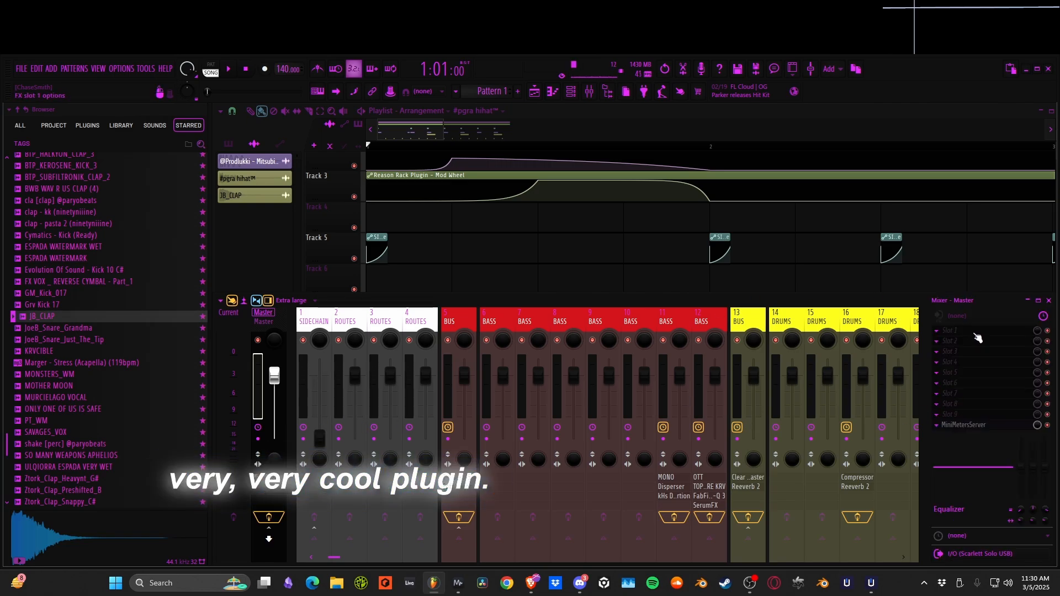
pyautogui.click(972, 418)
pyautogui.click(372, 59)
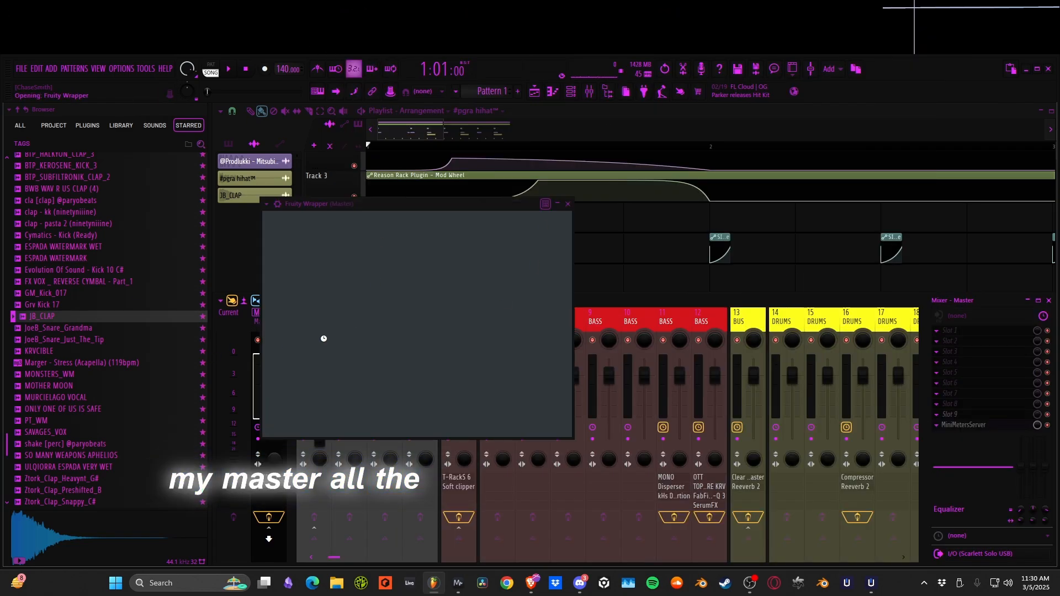
pyautogui.moveTo(495, 522); pyautogui.dragTo(606, 536)
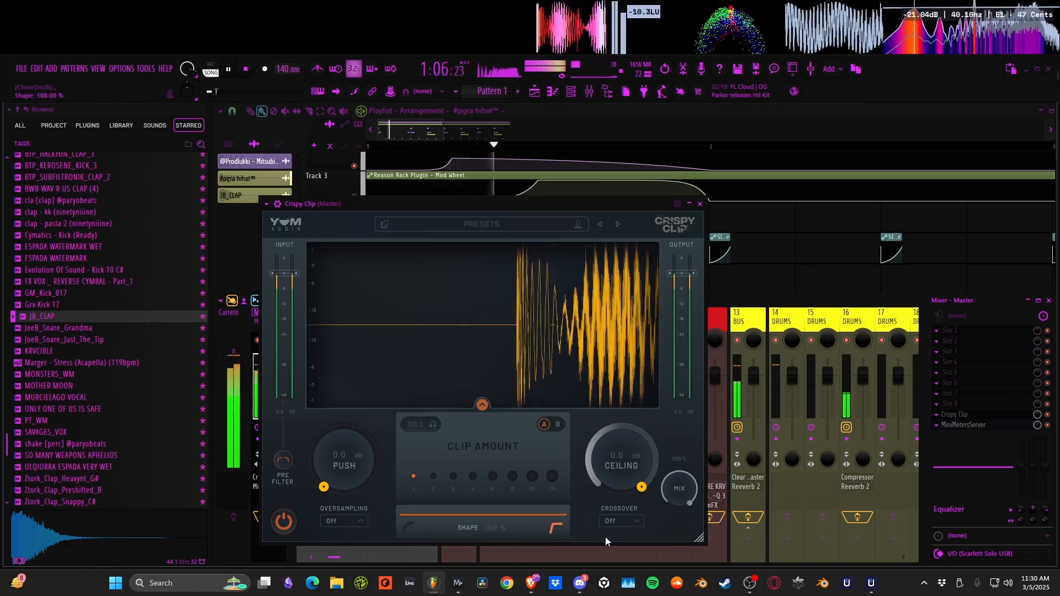
pyautogui.click(340, 519)
pyautogui.click(340, 488)
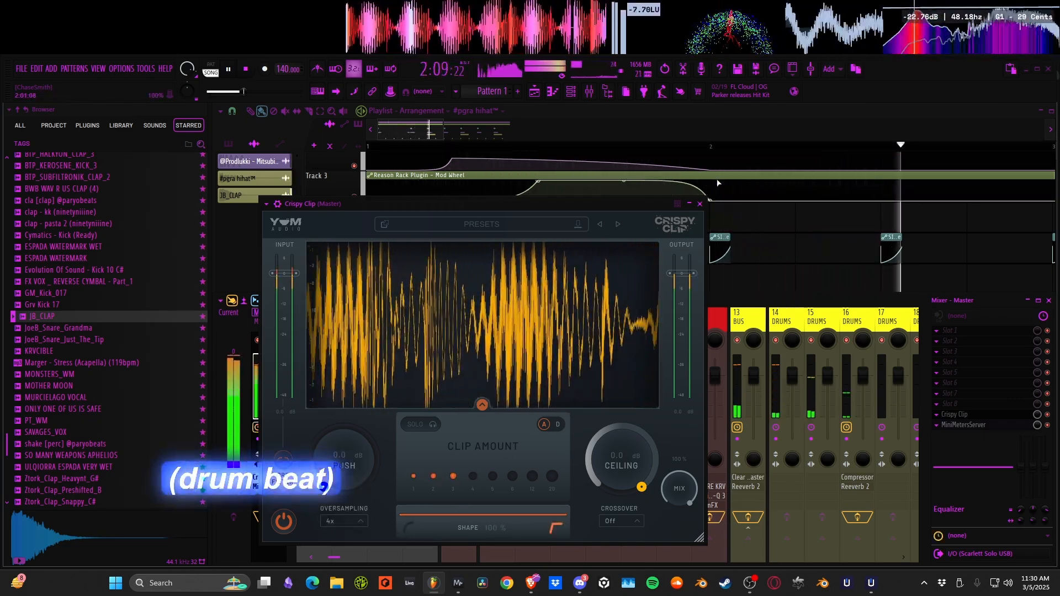
pyautogui.click(700, 205)
# Set the threshold of the Fruity Compressor on drums track 16 to -17.7 dB, close it, and stop playback
pyautogui.rightClick(761, 218)
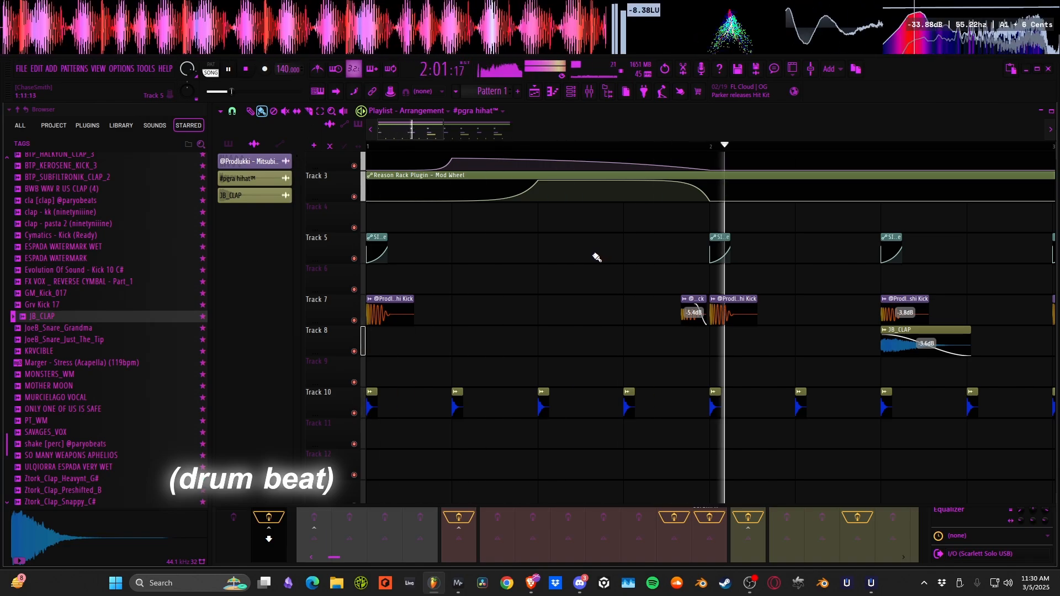
pyautogui.press('F9')
pyautogui.click(735, 327)
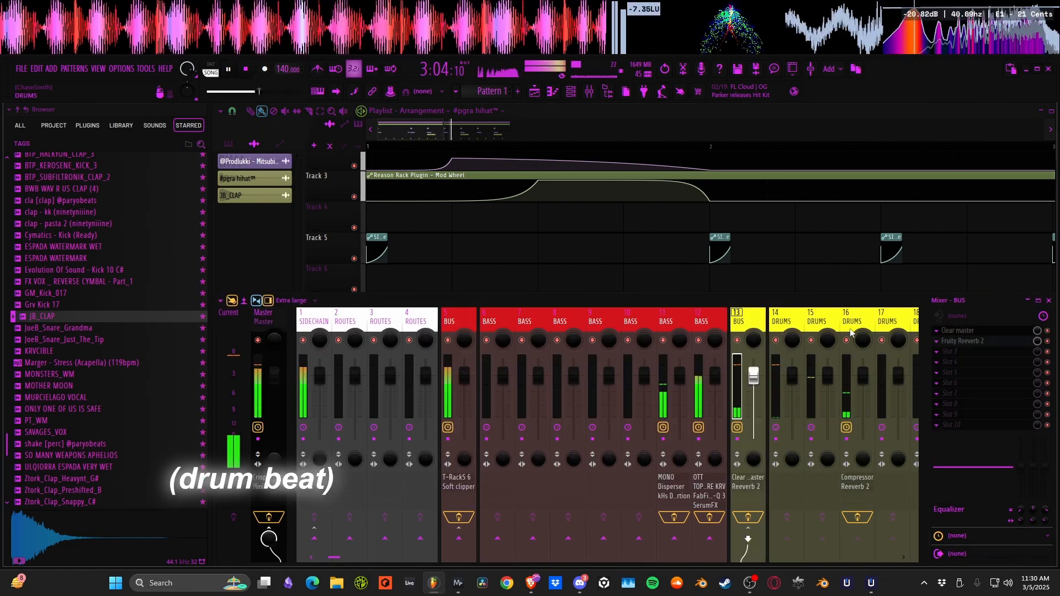
pyautogui.scroll(-2, 821, 317)
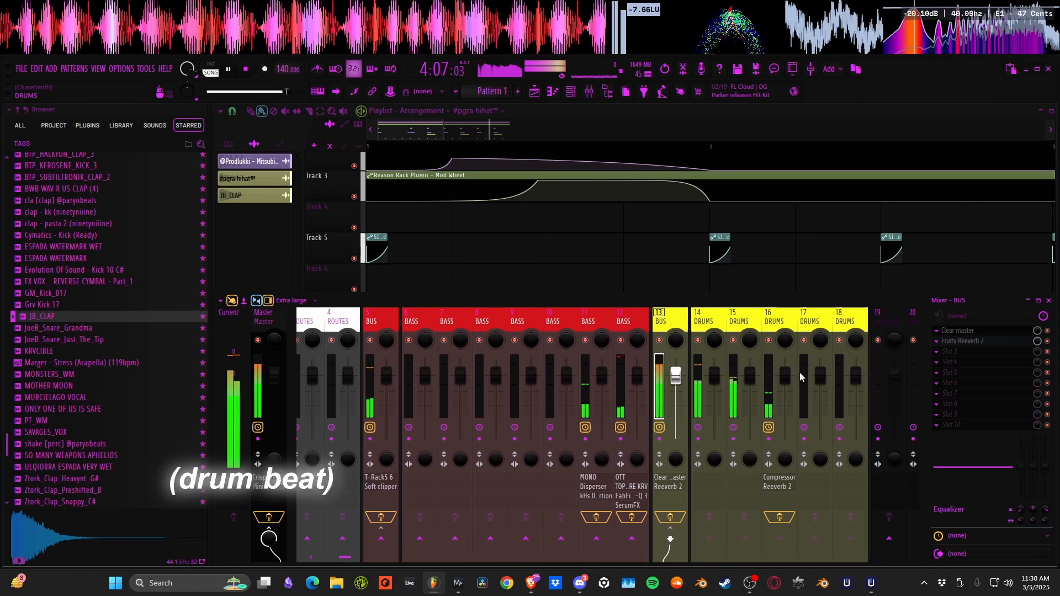
pyautogui.click(783, 334)
pyautogui.click(977, 331)
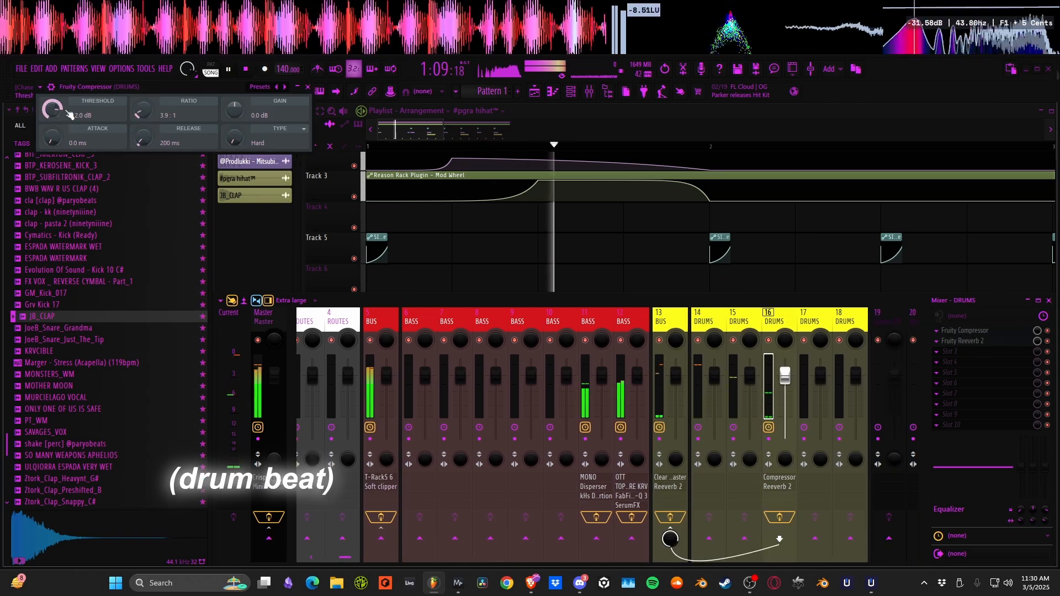
pyautogui.moveTo(64, 113); pyautogui.dragTo(64, 126)
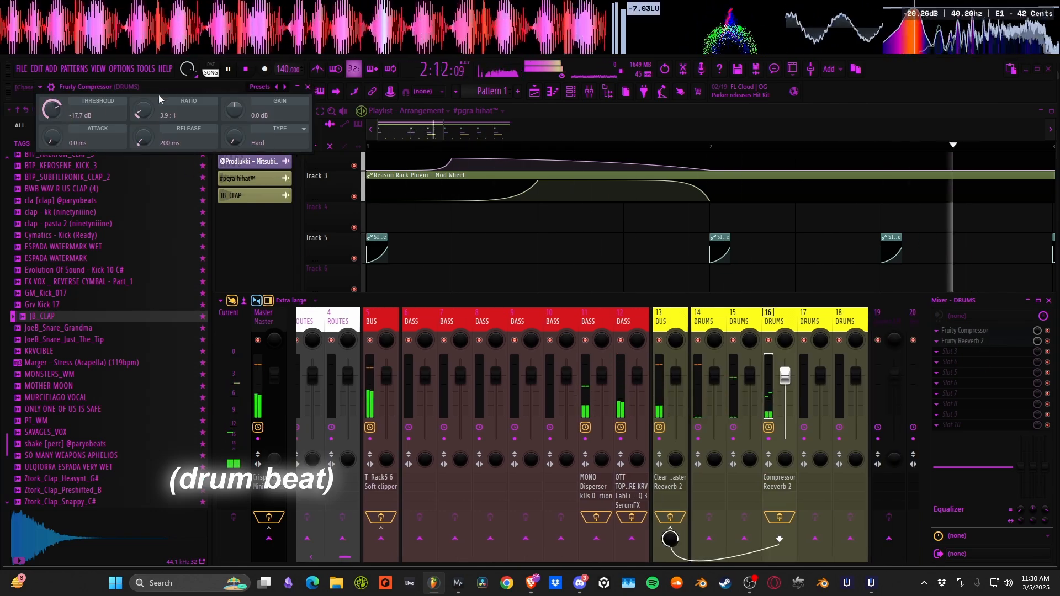
pyautogui.click(307, 87)
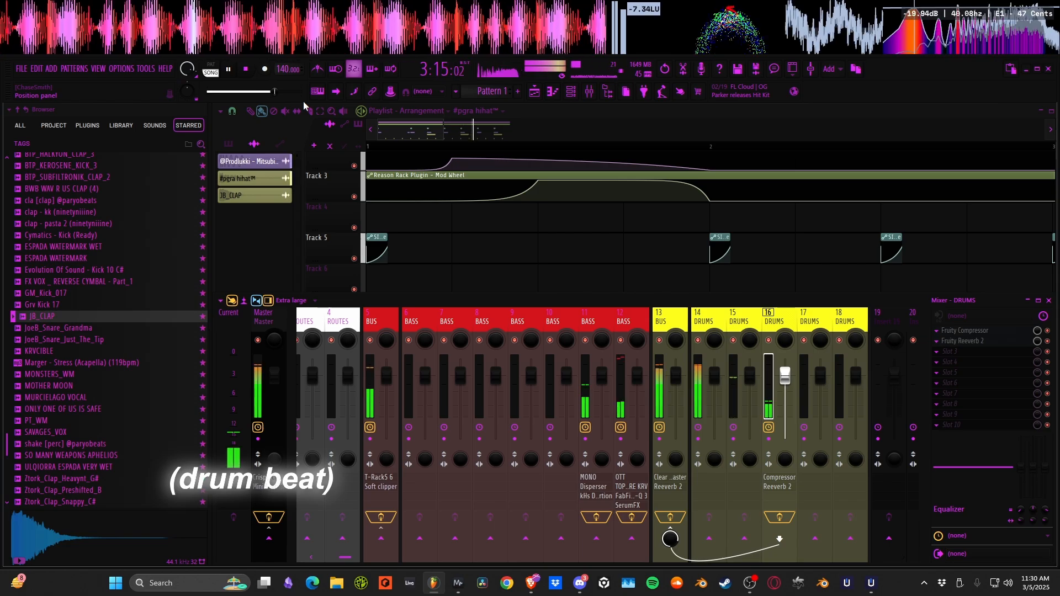
pyautogui.press('space')
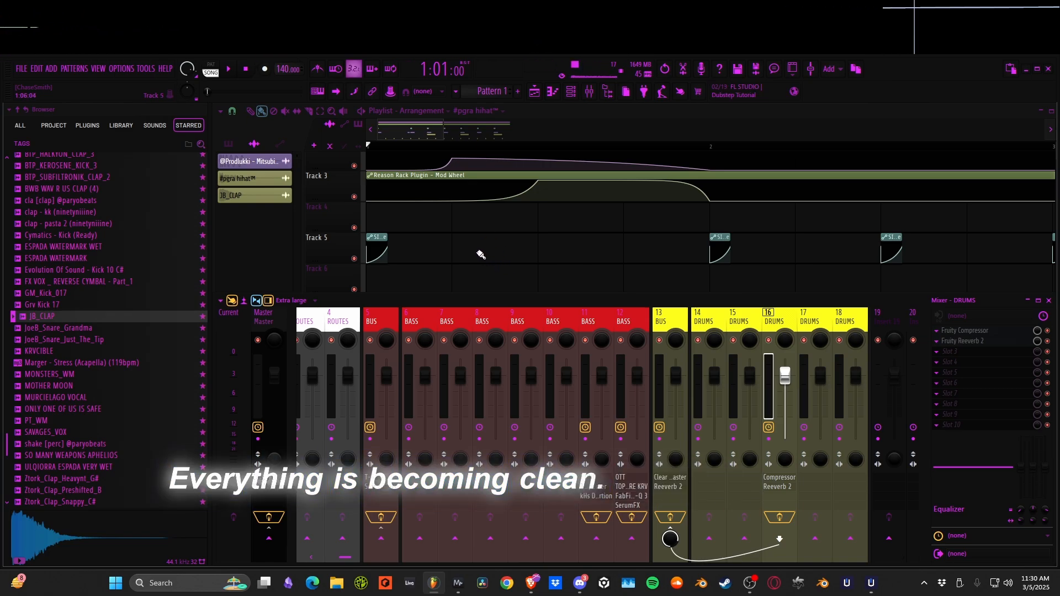
# Try a fast-rising SIDECHAIN - Volume curve on Track 5, reshape it to a slow, late rise, and audition it
pyautogui.moveTo(481, 255); pyautogui.dragTo(490, 227)
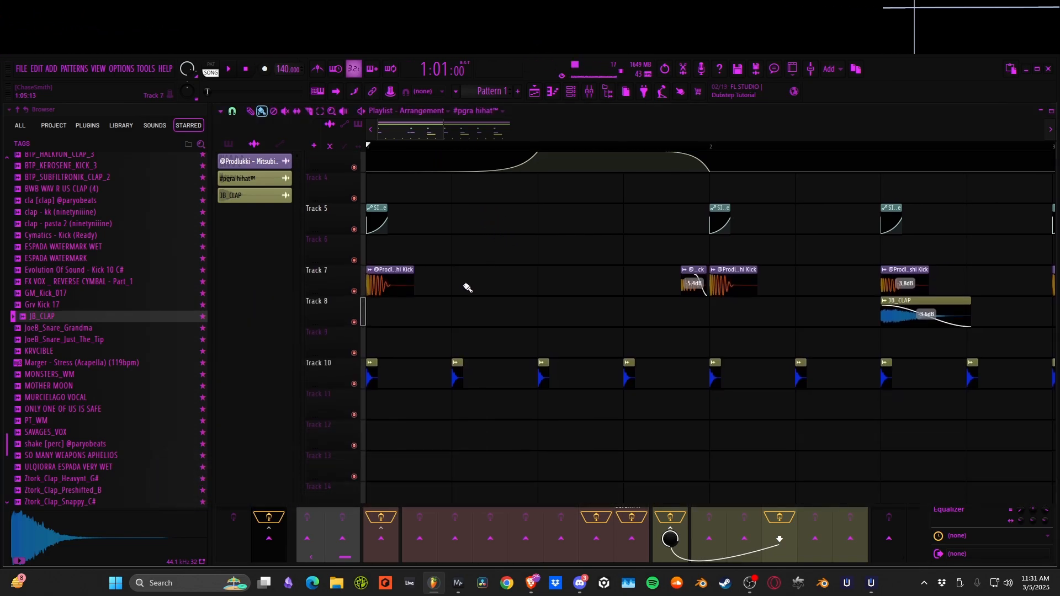
pyautogui.scroll(5, 367, 226)
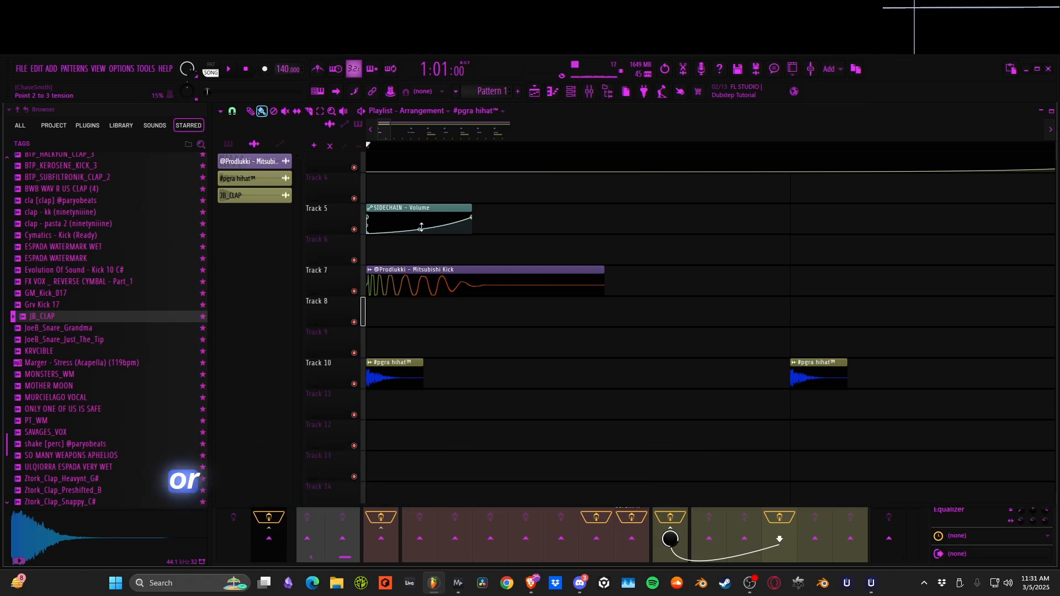
pyautogui.moveTo(422, 227); pyautogui.dragTo(420, 218)
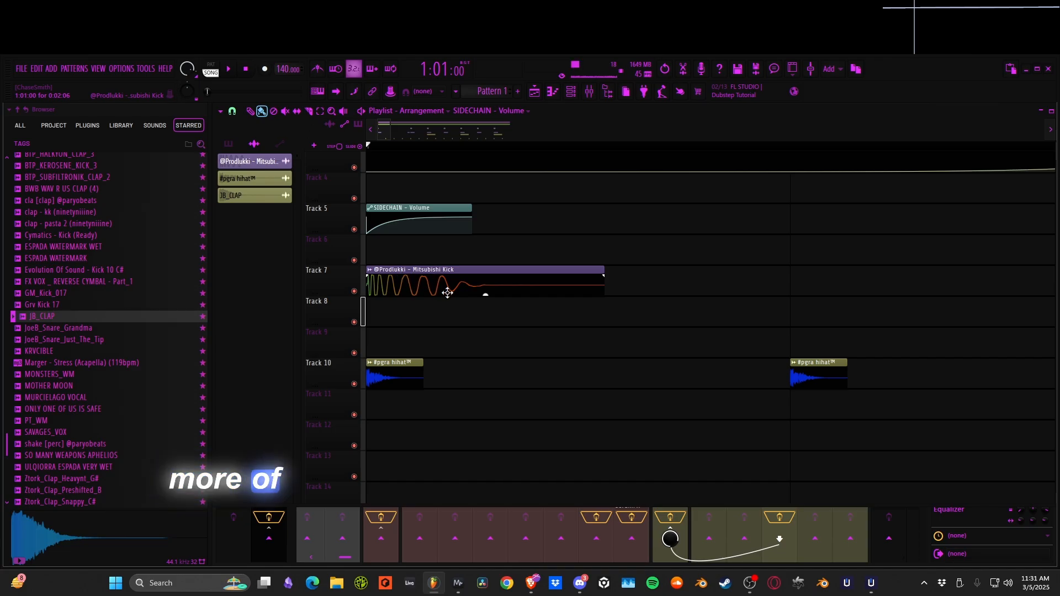
pyautogui.moveTo(419, 218); pyautogui.dragTo(419, 230)
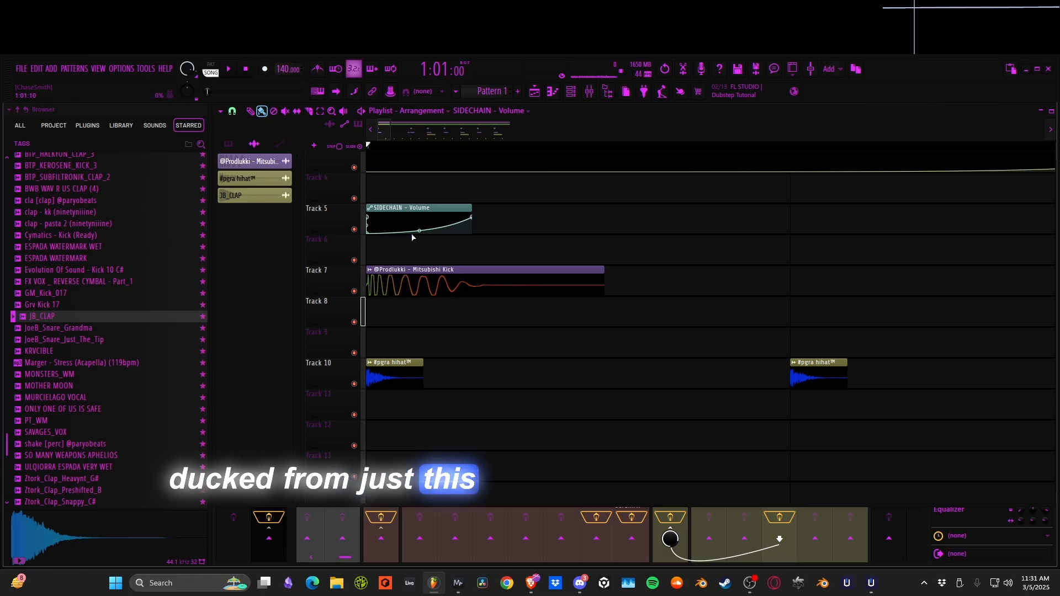
pyautogui.press('space')
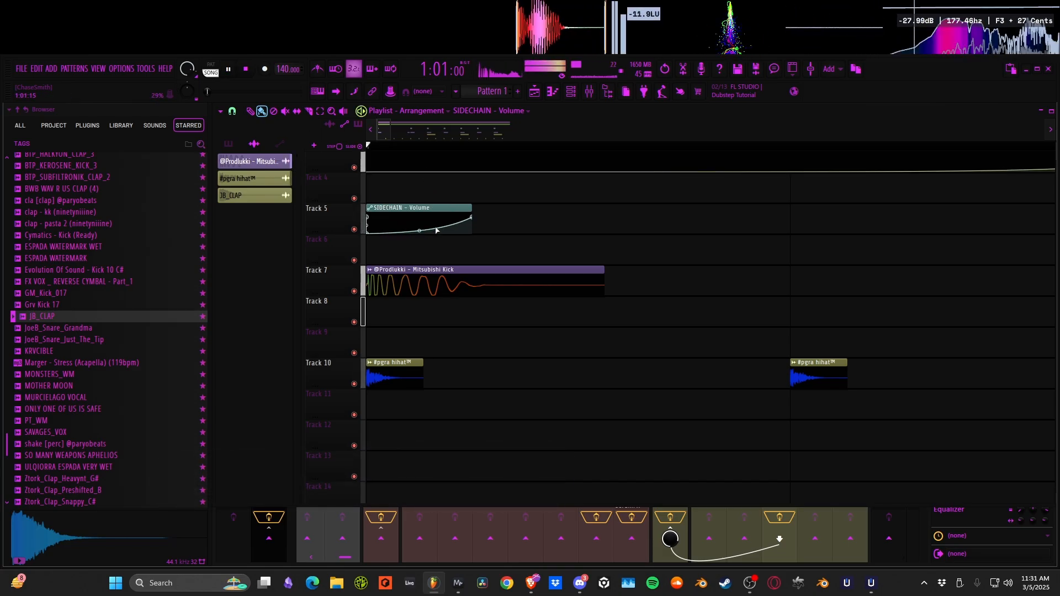
pyautogui.press('space')
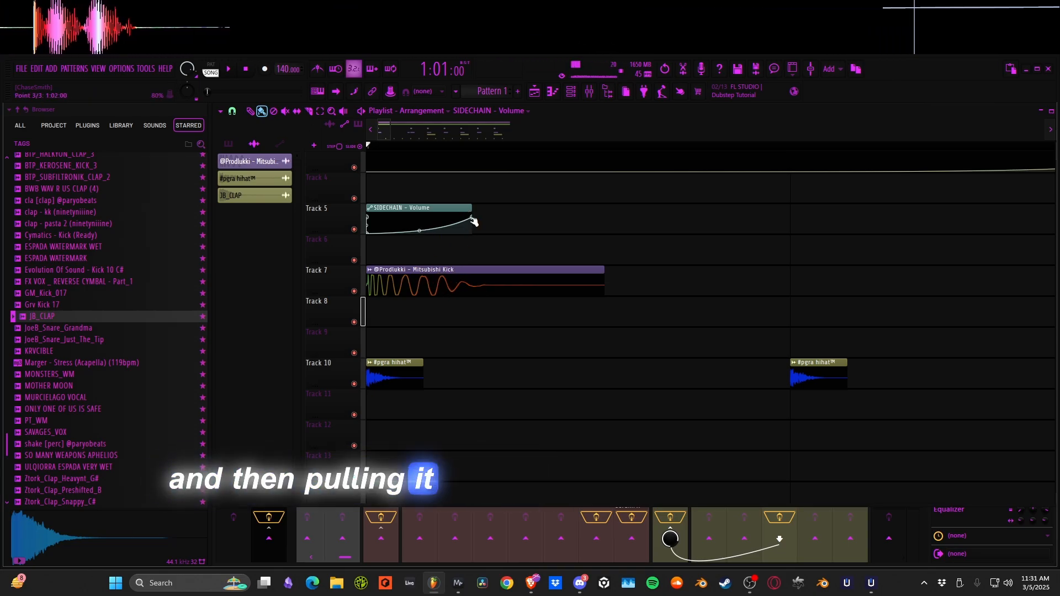
# Try lengthening the first SIDECHAIN - Volume clip to the end of the kick, audition it, and undo the change
pyautogui.scroll(-4, 521, 228)
pyautogui.scroll(2, 475, 241)
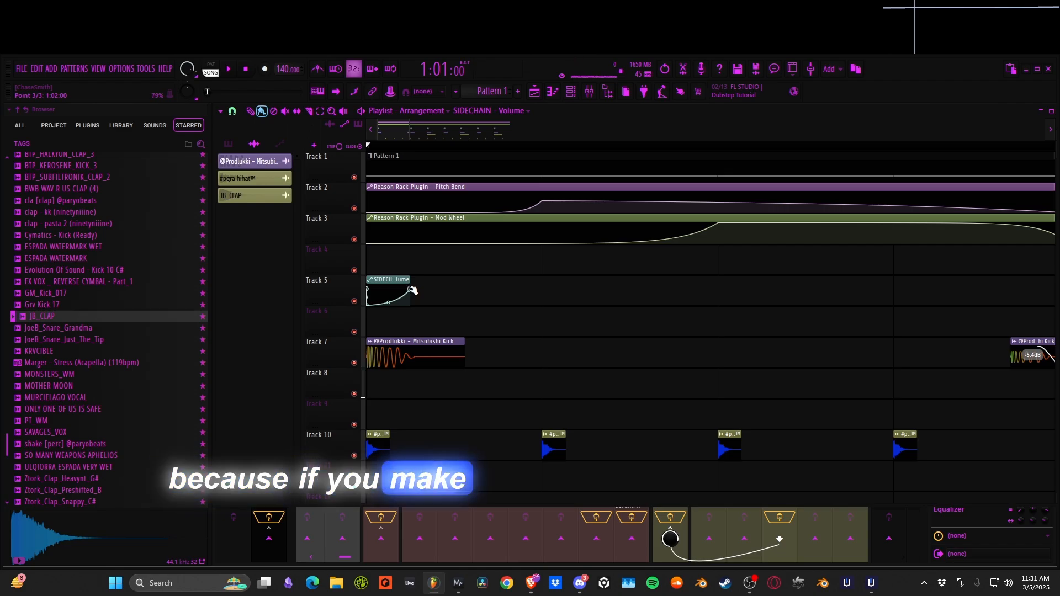
pyautogui.moveTo(418, 291); pyautogui.dragTo(439, 293)
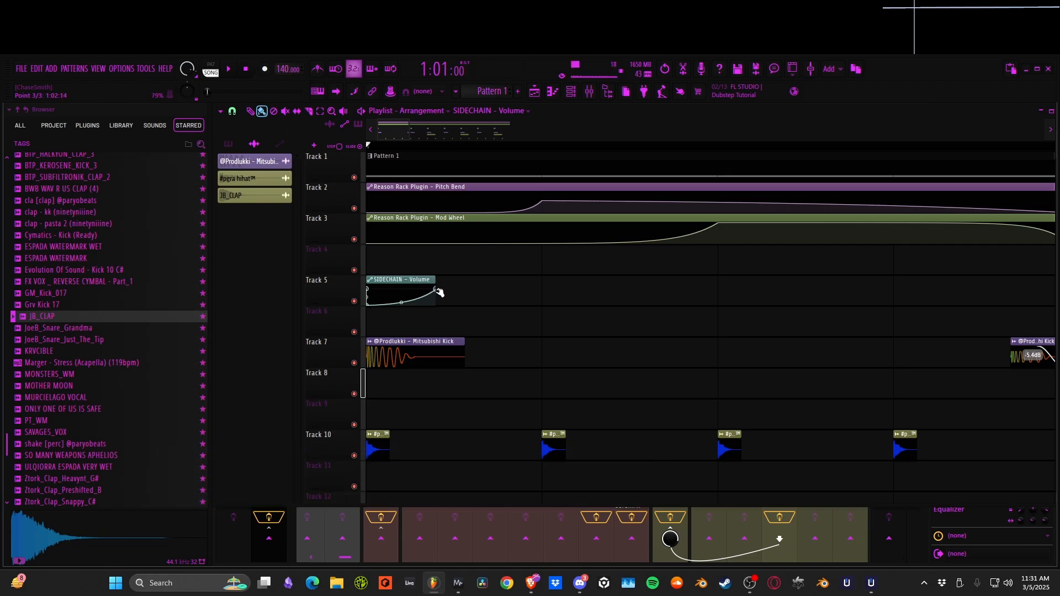
pyautogui.press('space')
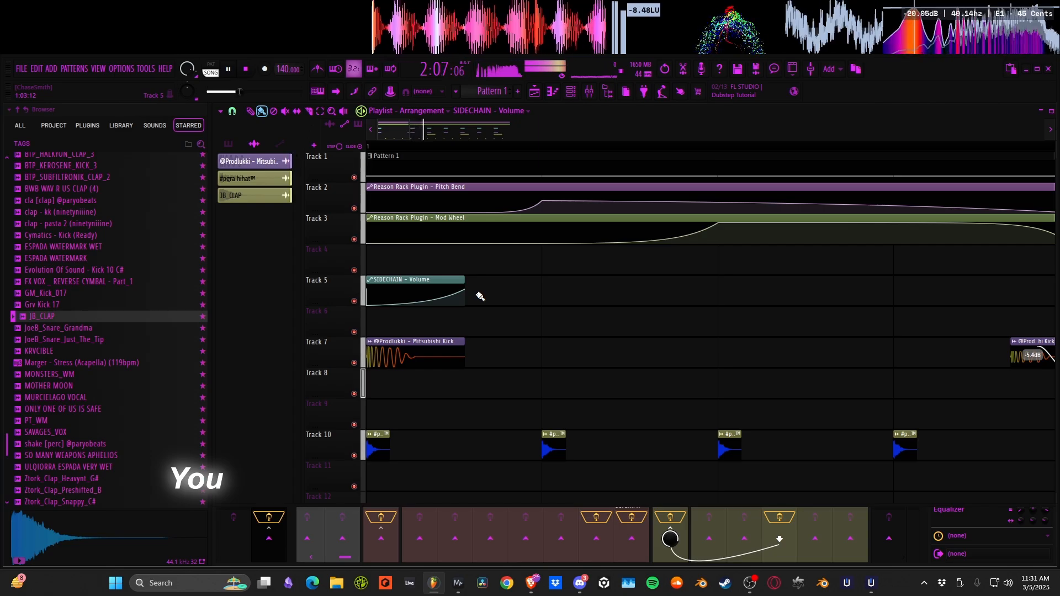
pyautogui.press('space')
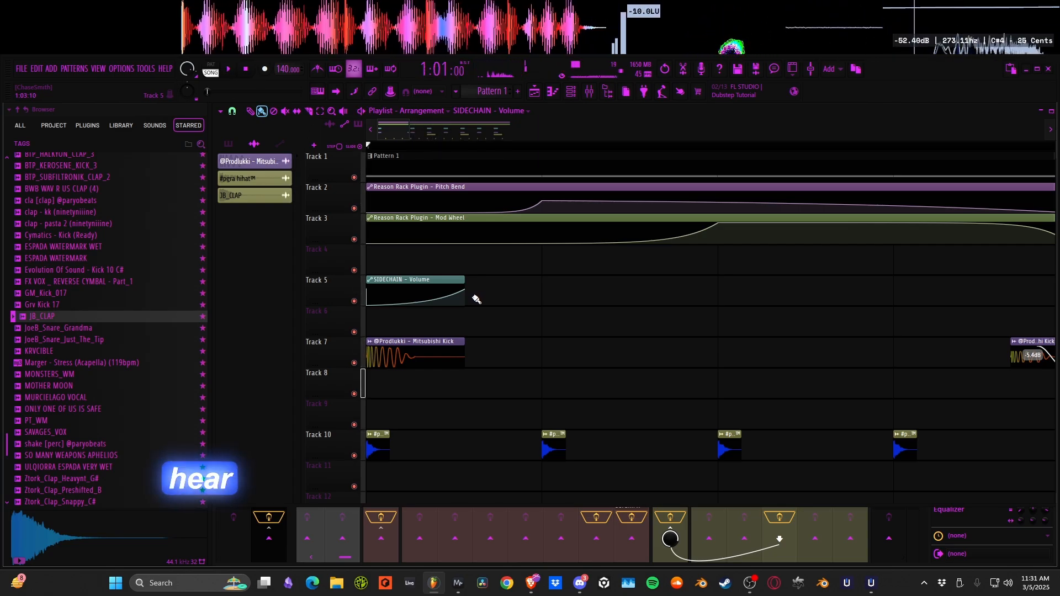
pyautogui.hotkey('ctrl', 'z')
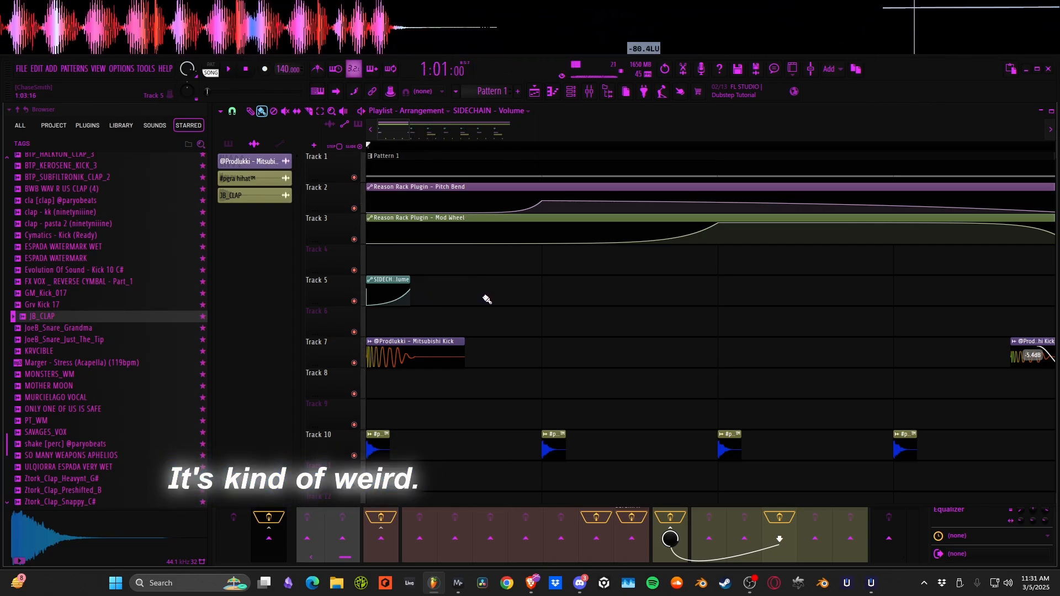
# Play the arrangement and check the OTT settings on bass track 12
pyautogui.scroll(-2, 486, 299)
pyautogui.scroll(-1, 485, 295)
pyautogui.scroll(-2, 487, 296)
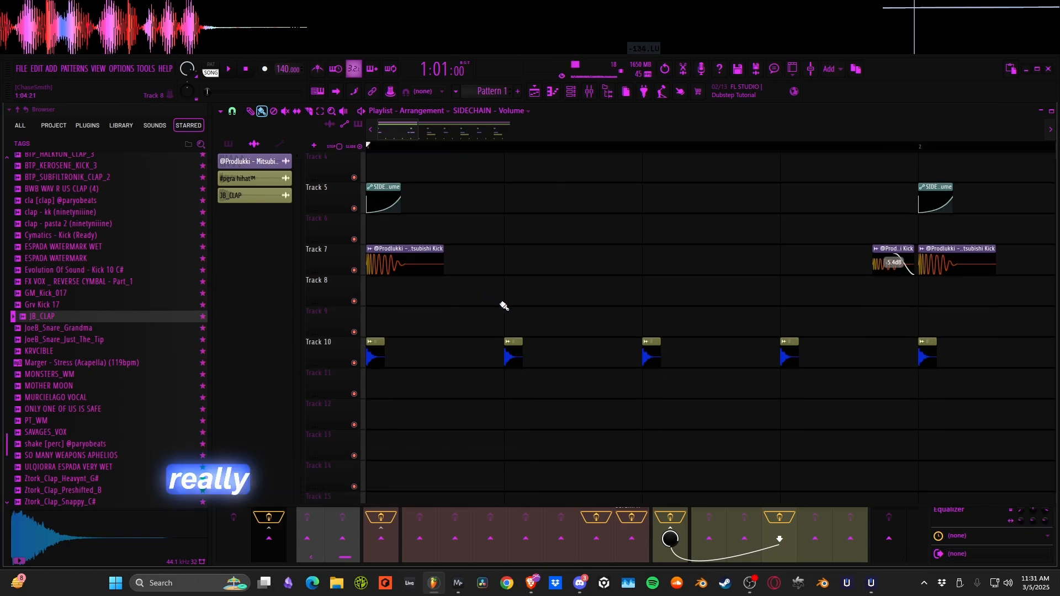
pyautogui.scroll(3, 522, 313)
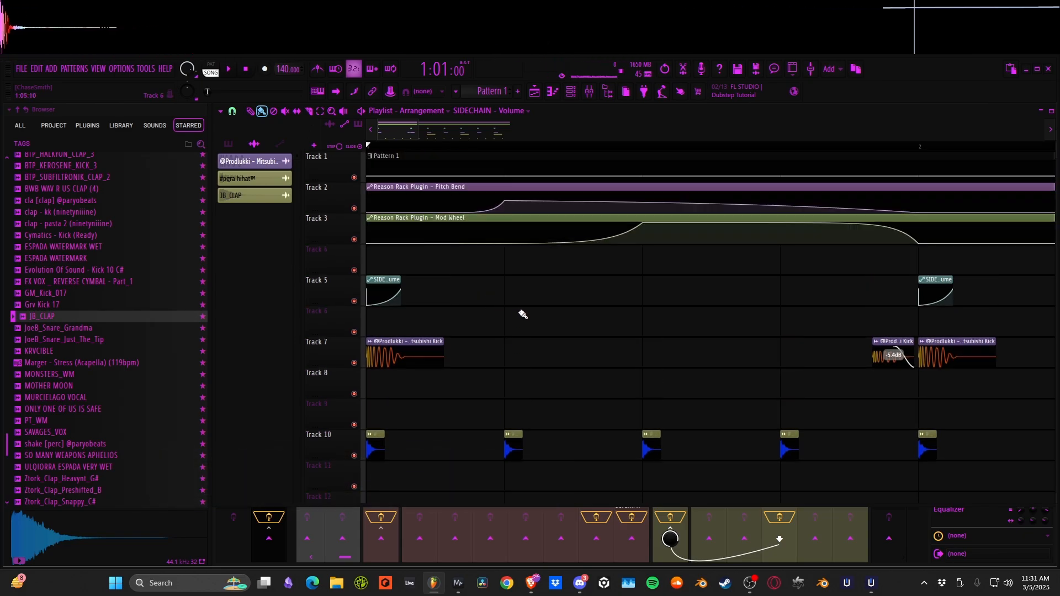
pyautogui.scroll(-3, 504, 299)
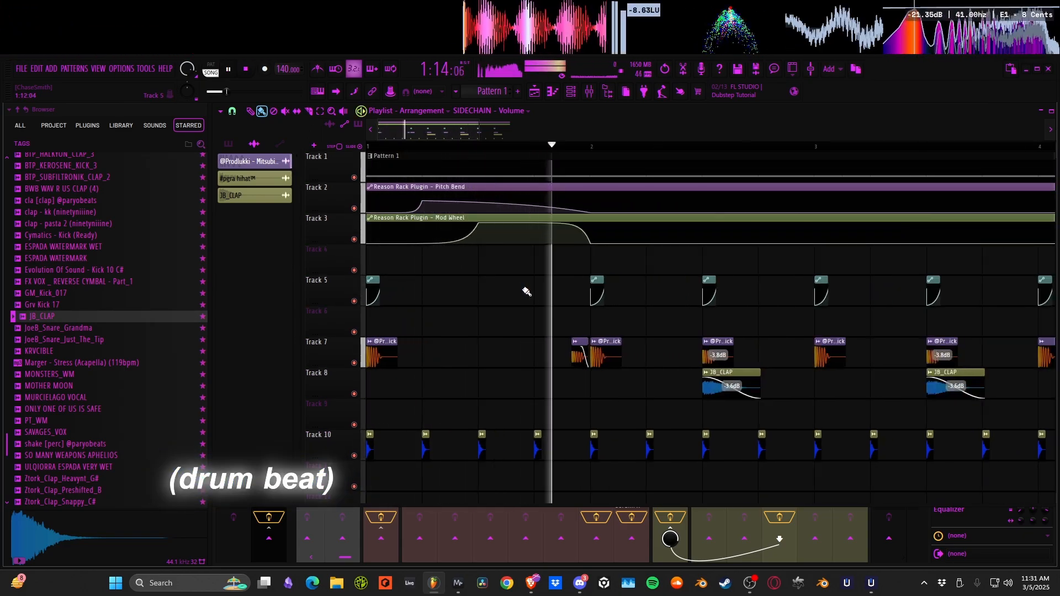
pyautogui.press('F9')
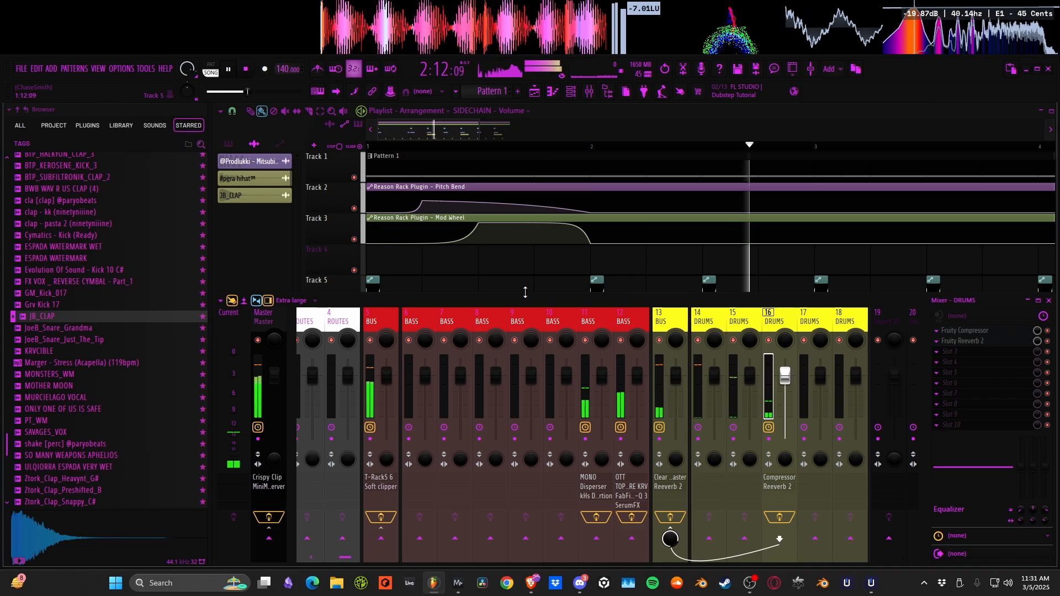
pyautogui.click(626, 319)
pyautogui.click(960, 333)
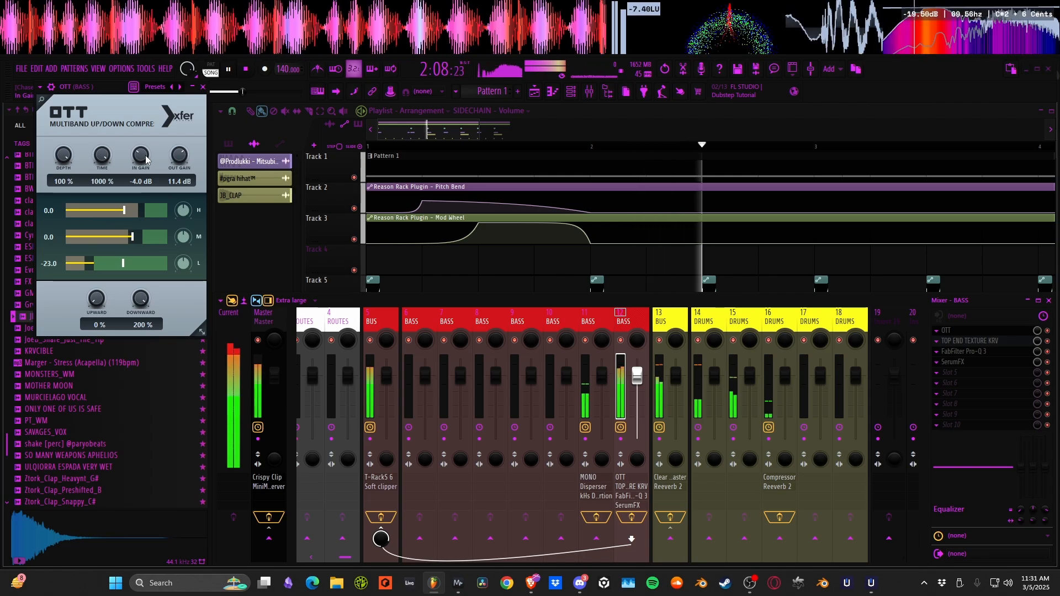
pyautogui.click(202, 87)
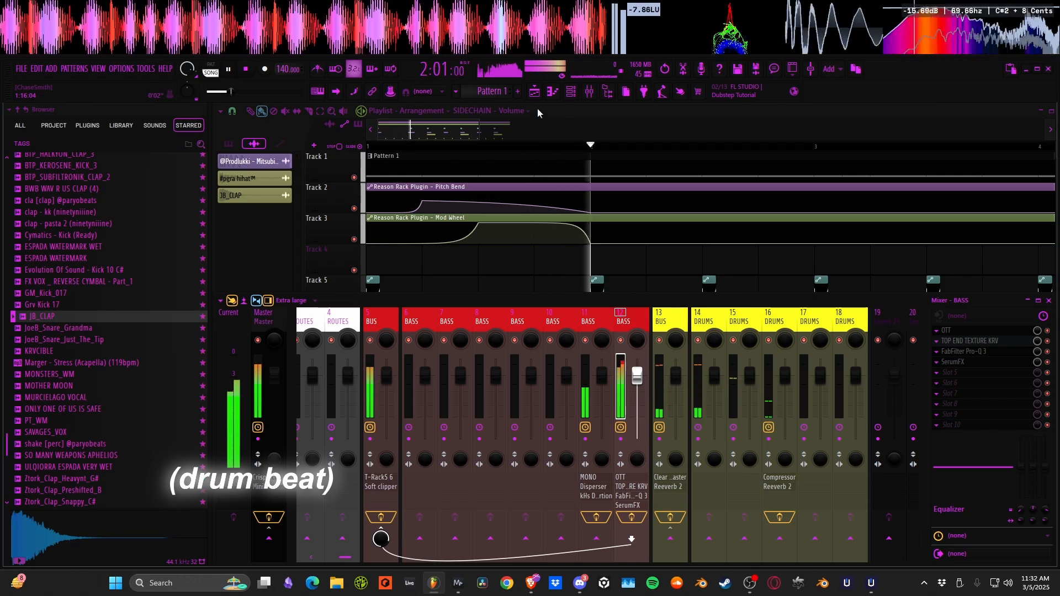
# Adjust the Filter A resonance of the Malström in the Reason Rack Plugin during playback, stop playback, and close the rack
pyautogui.click(572, 92)
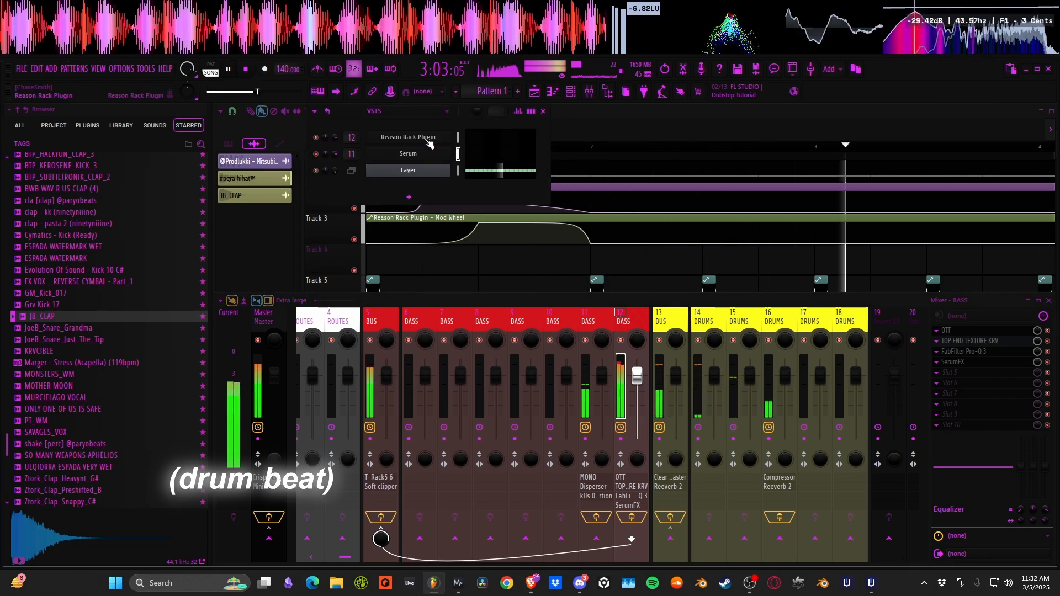
pyautogui.click(429, 141)
pyautogui.click(727, 257)
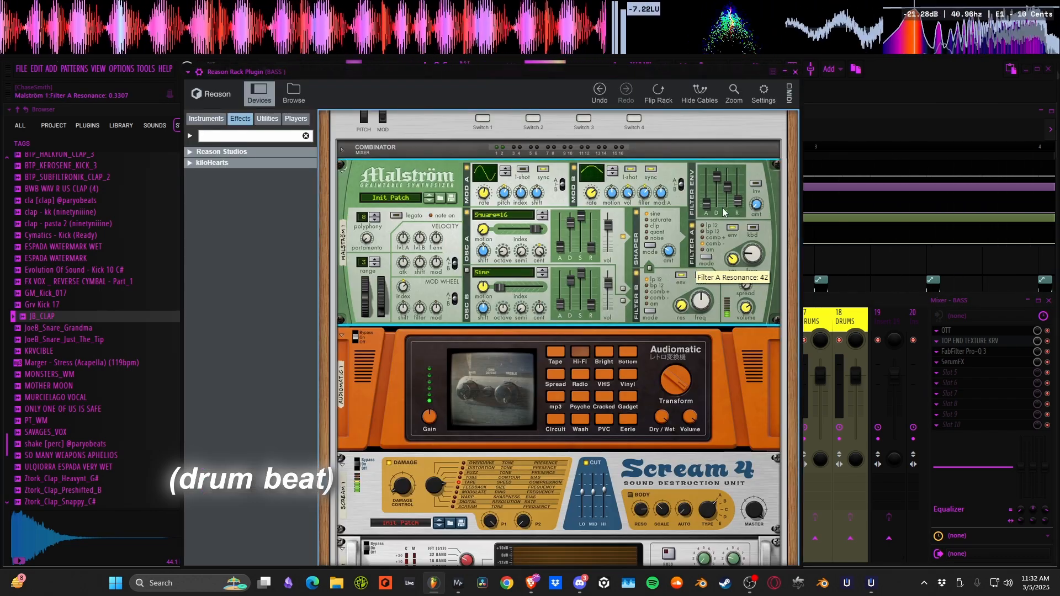
pyautogui.moveTo(726, 195); pyautogui.dragTo(725, 206)
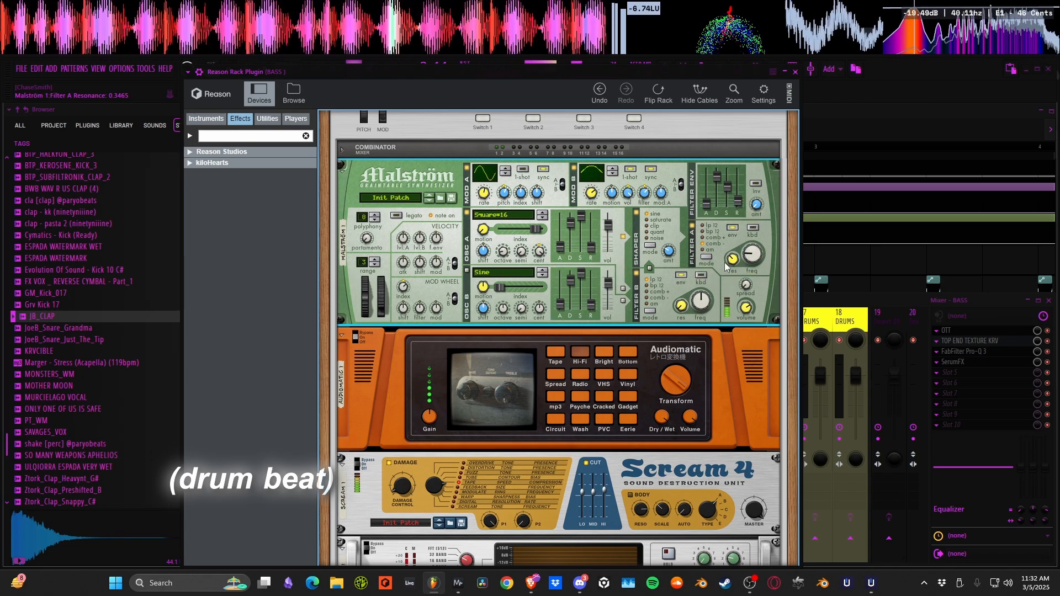
pyautogui.moveTo(736, 271); pyautogui.dragTo(736, 278)
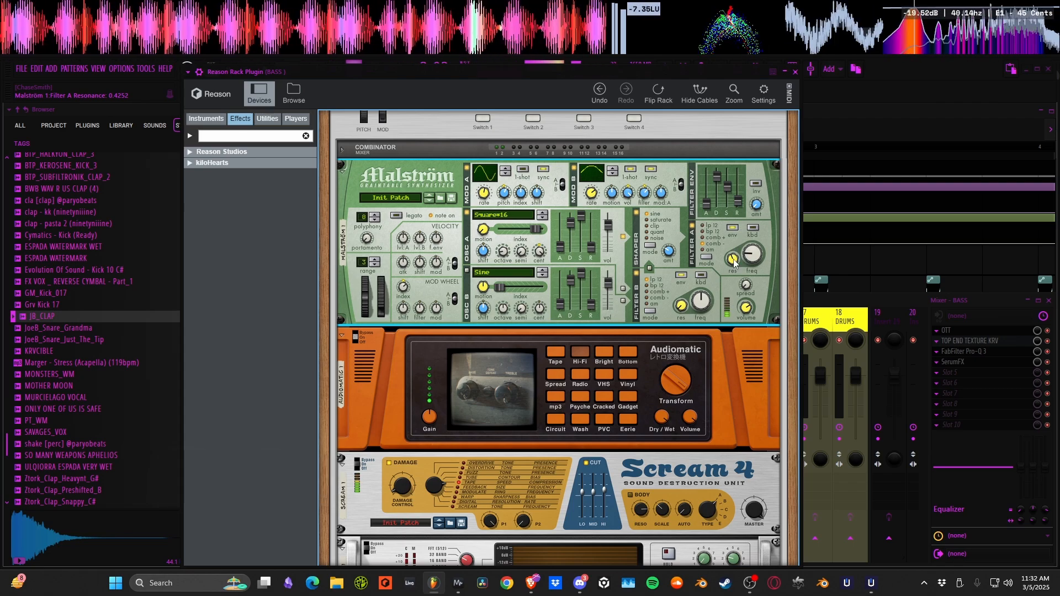
pyautogui.moveTo(733, 268); pyautogui.dragTo(733, 401)
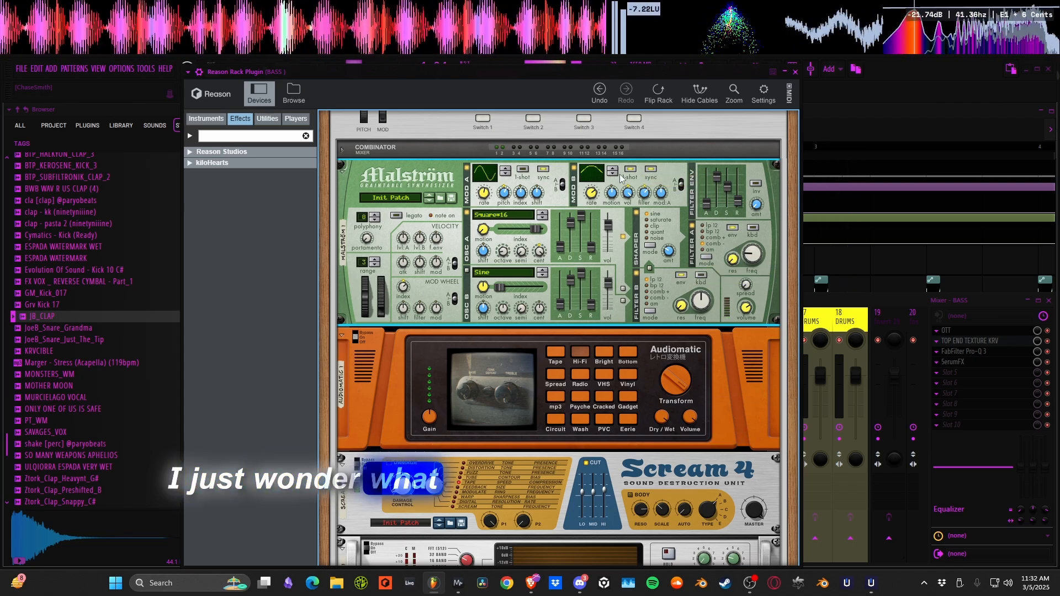
pyautogui.press('space')
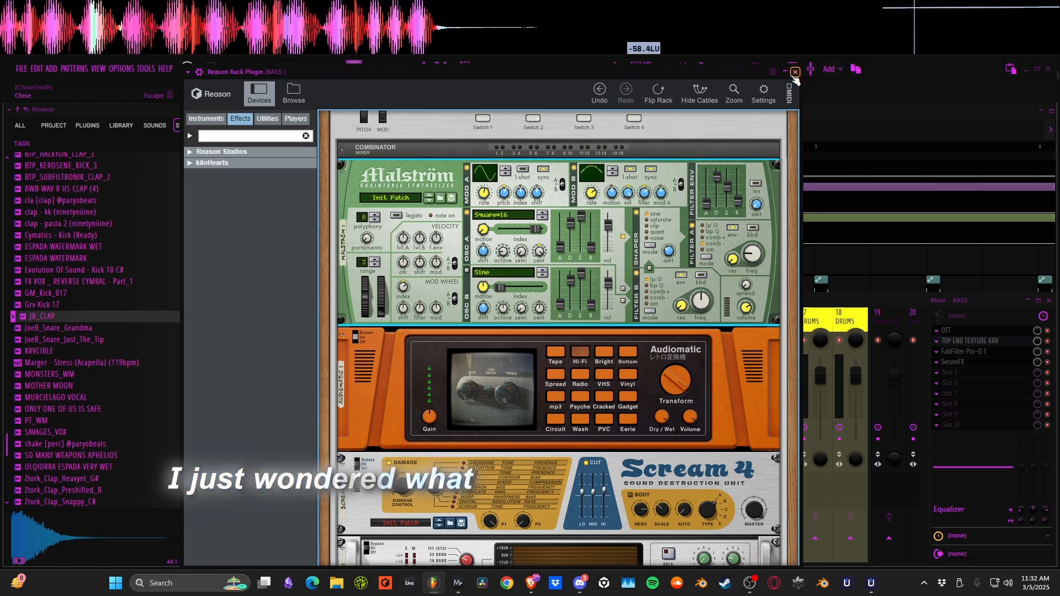
pyautogui.click(795, 72)
# Look through the Reason rack's devices down to the Stereo Tool, close the rack and the channel rack, and select the master track
pyautogui.click(407, 140)
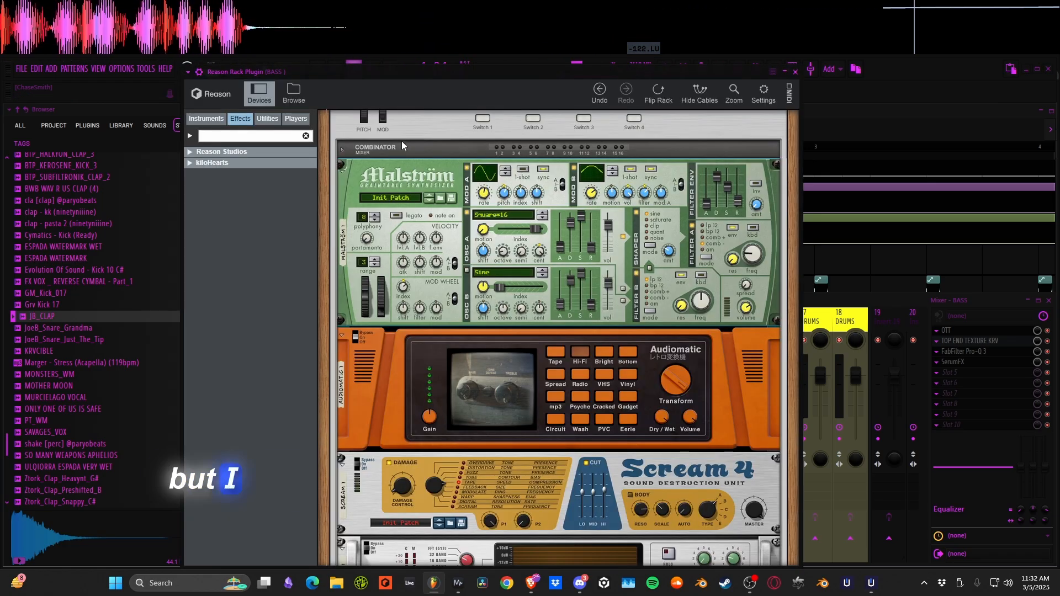
pyautogui.scroll(-10, 442, 379)
pyautogui.scroll(-4, 457, 379)
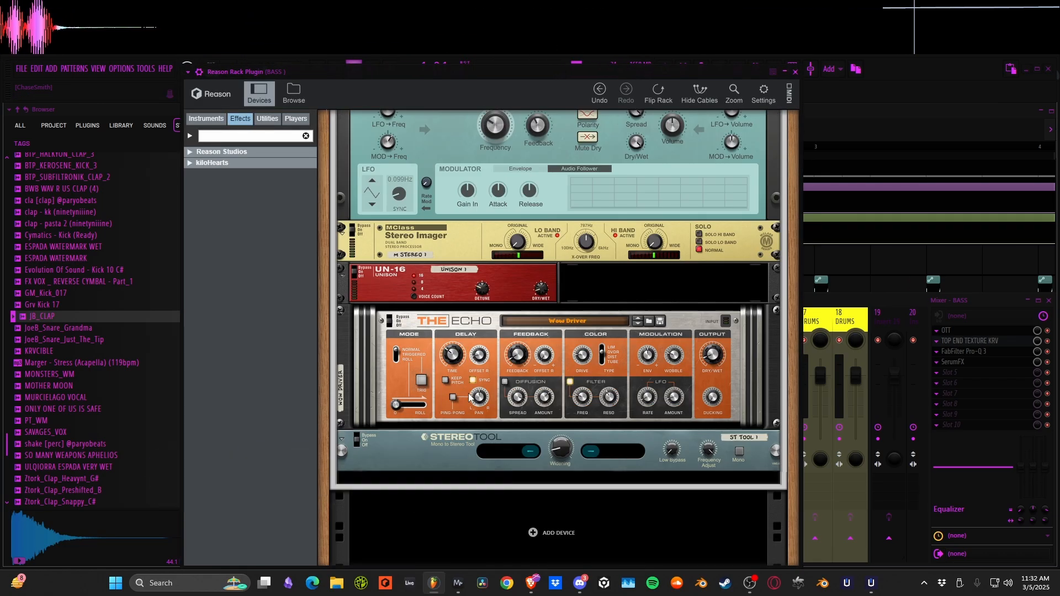
pyautogui.click(795, 72)
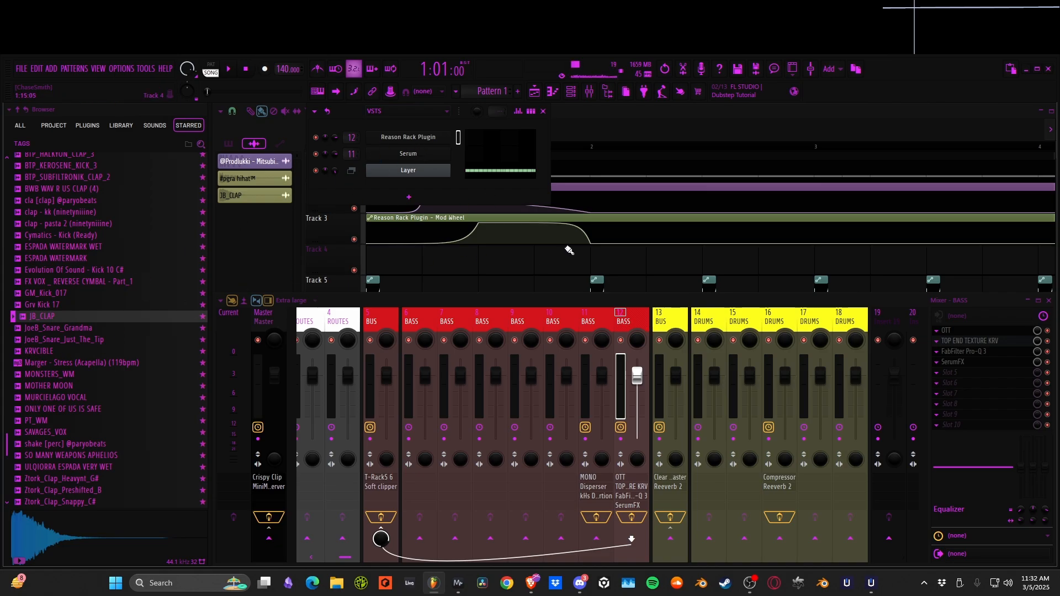
pyautogui.scroll(-4, 569, 250)
pyautogui.click(543, 112)
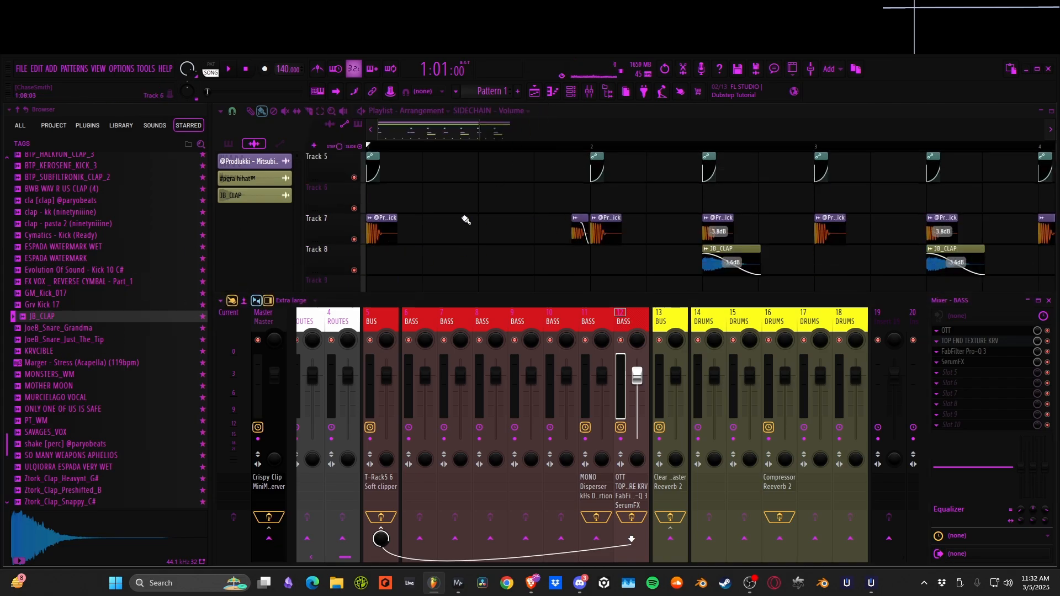
pyautogui.click(264, 317)
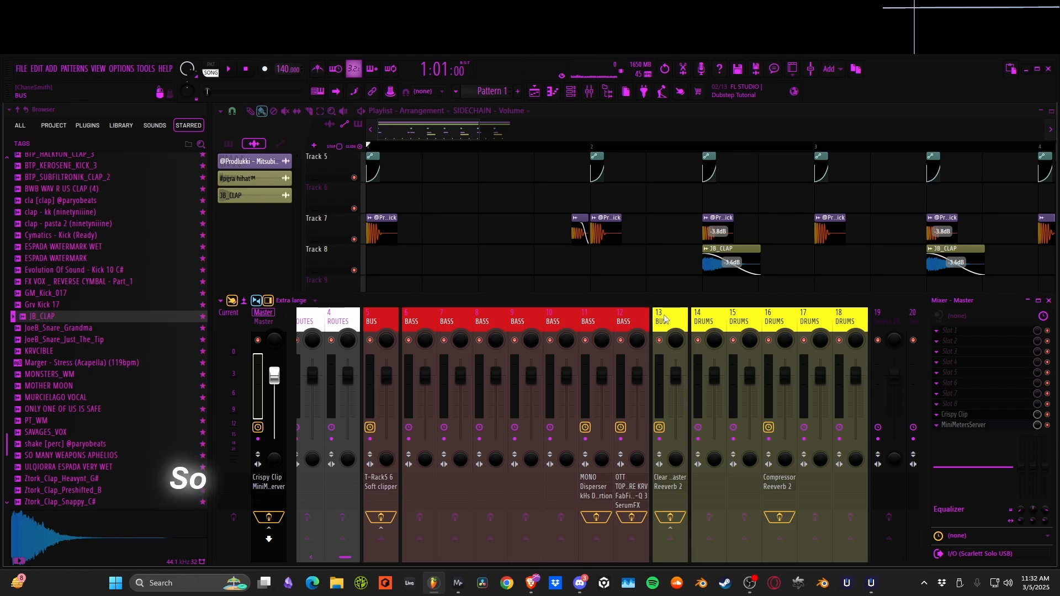
# Inspect the effects on drum bus track 13 and the neighbouring drum tracks, closing the effect picker without adding a plugin
pyautogui.scroll(2, 665, 320)
pyautogui.click(765, 324)
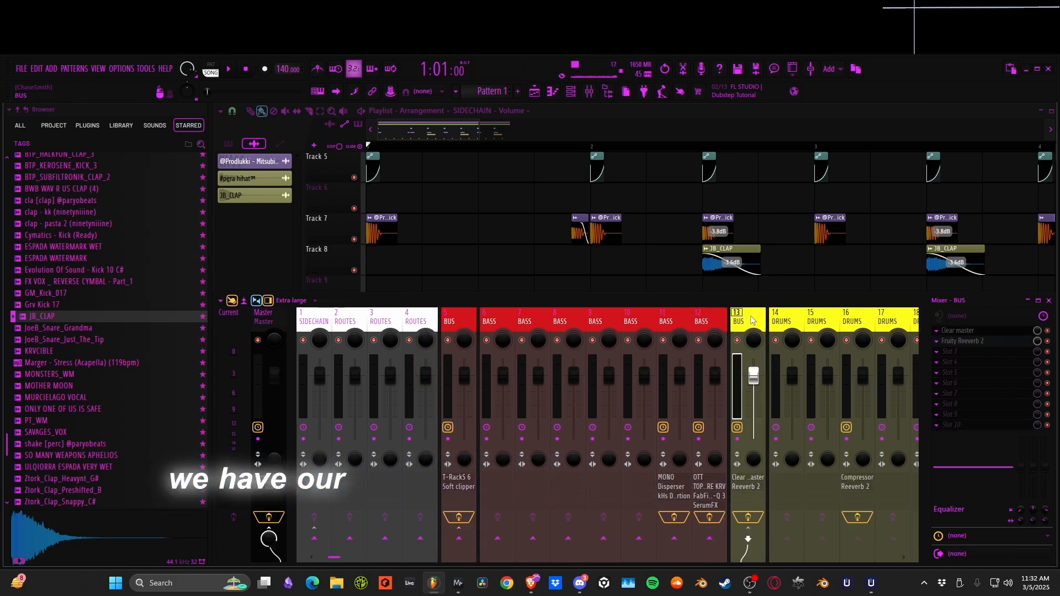
pyautogui.scroll(-3, 751, 325)
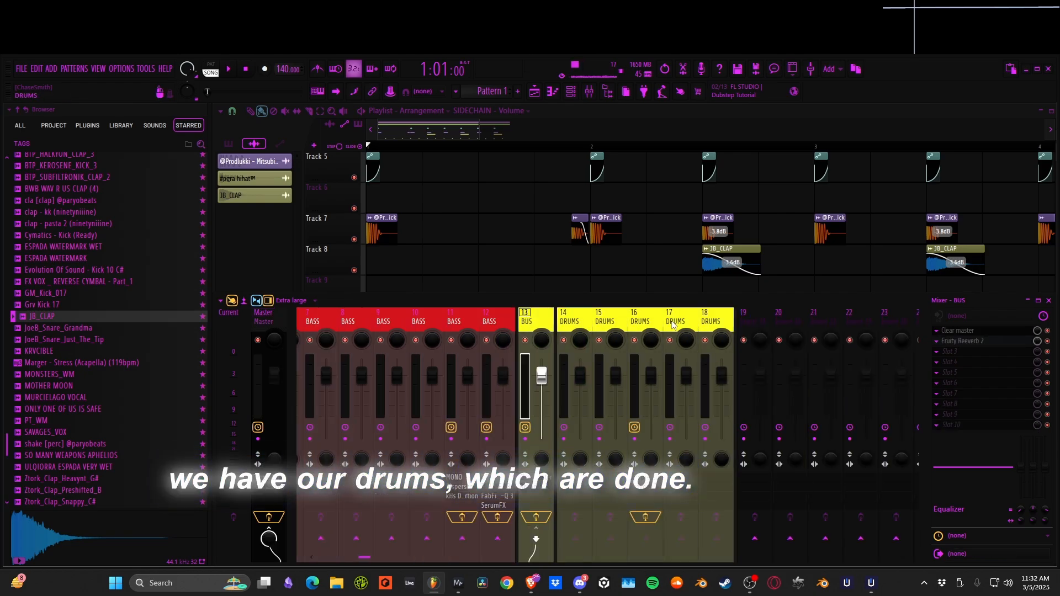
pyautogui.click(569, 322)
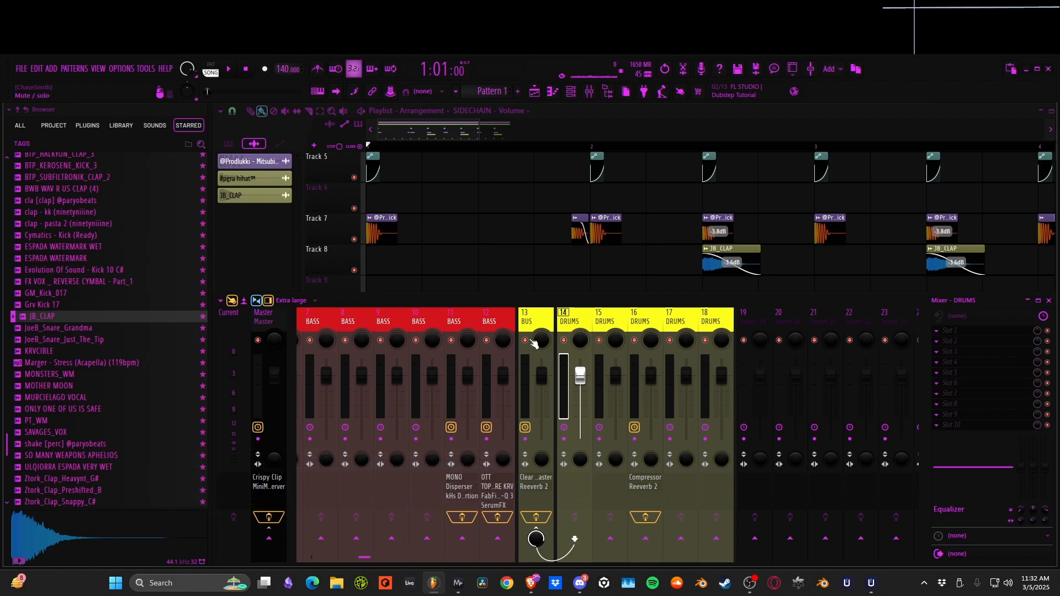
pyautogui.press('Right')
pyautogui.click(985, 335)
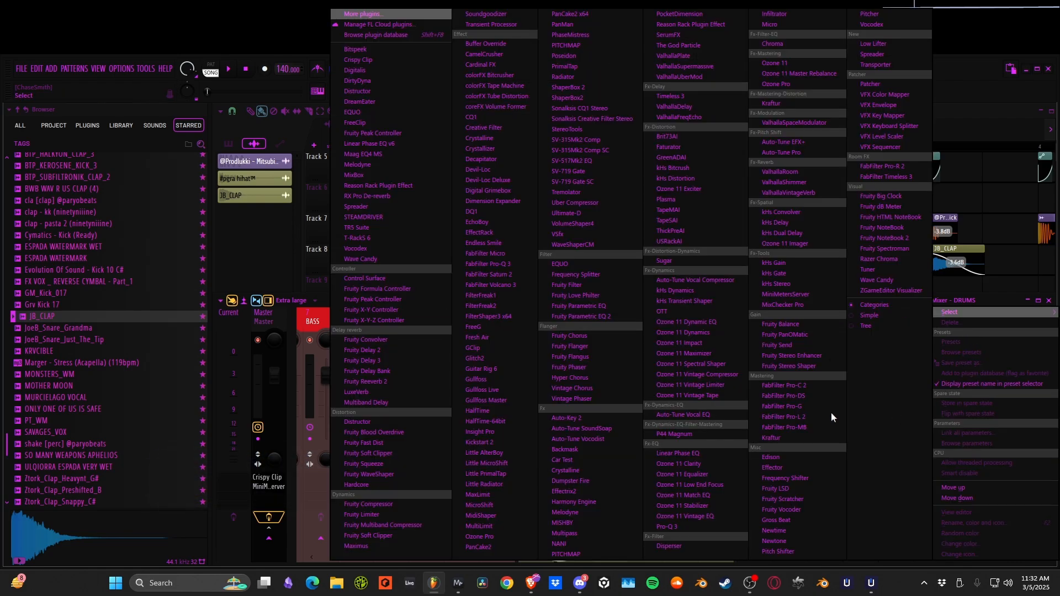
pyautogui.click(967, 230)
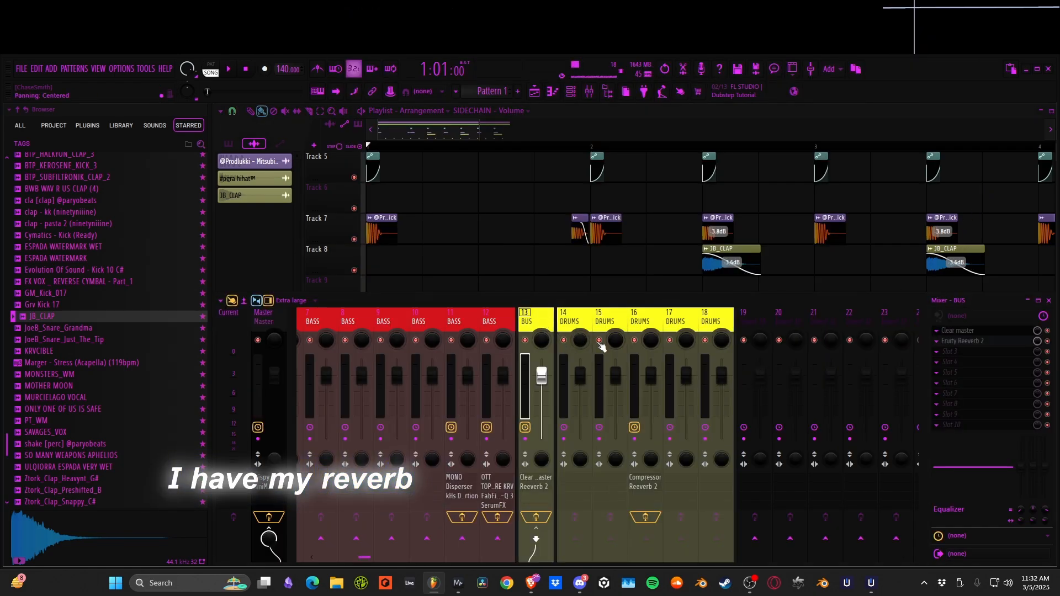
# Play the arrangement, mute bass bus track 5 to audition the drums alone, and stop playback
pyautogui.press('space')
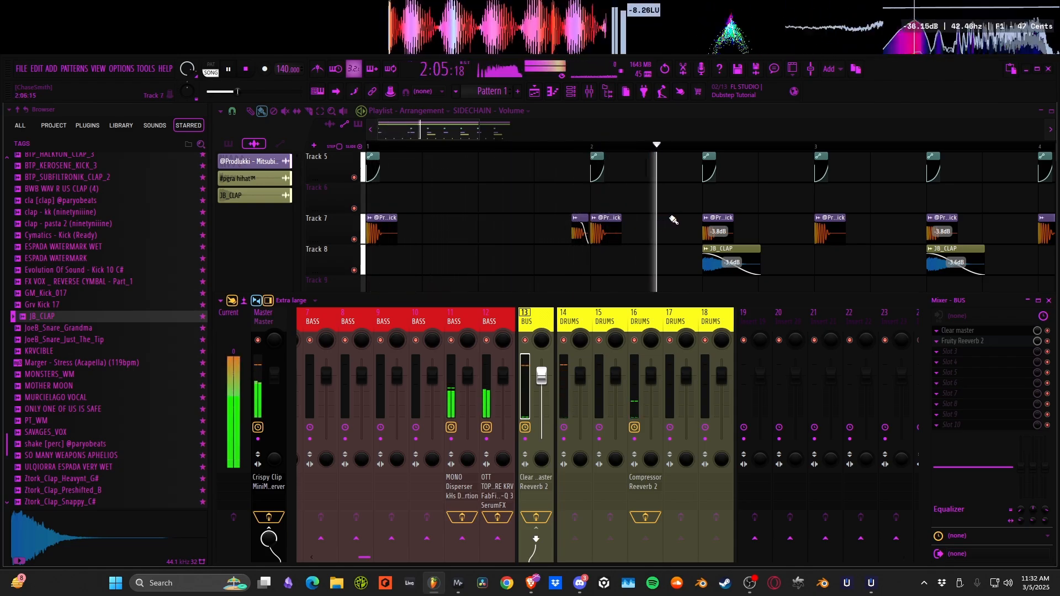
pyautogui.scroll(3, 456, 349)
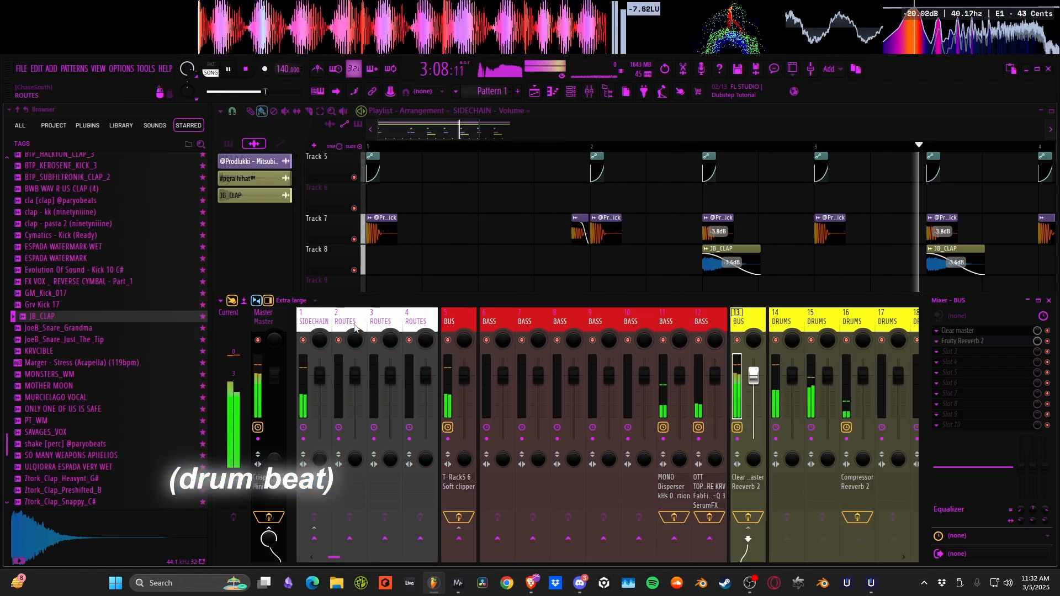
pyautogui.click(452, 344)
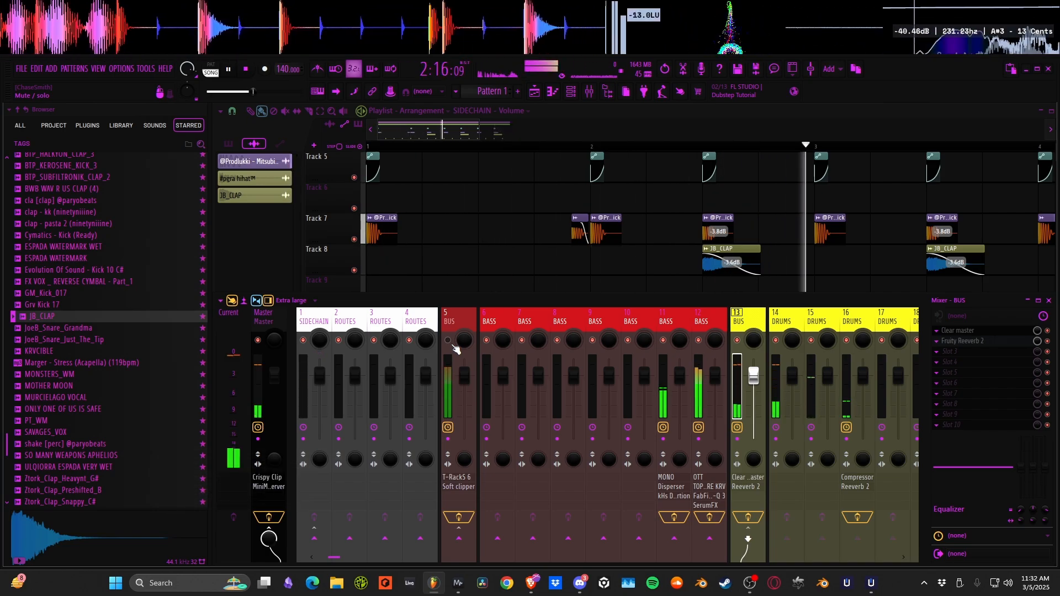
pyautogui.press('space')
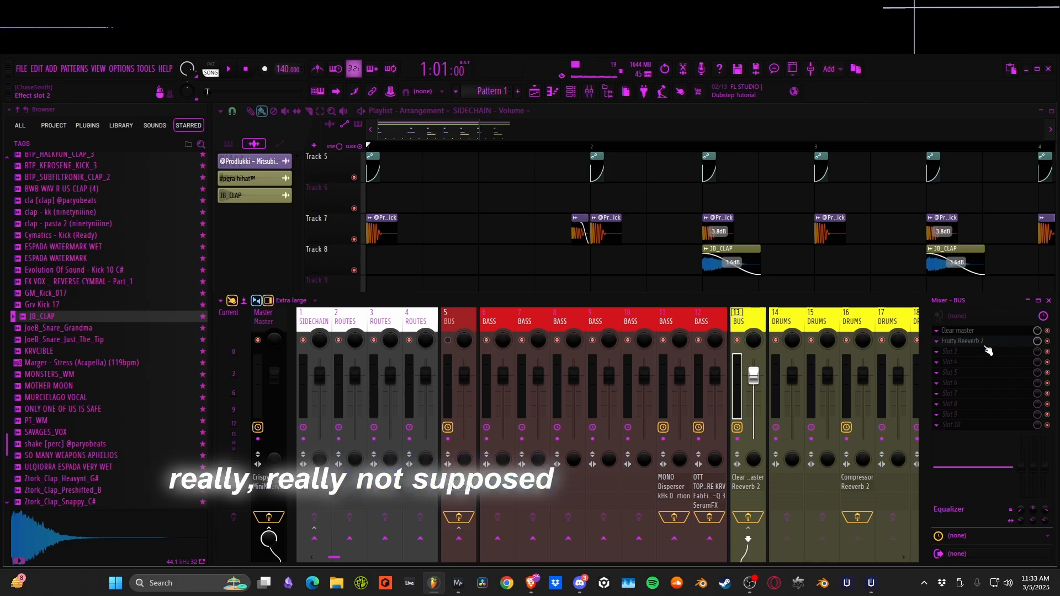
# Look over the arrangement's tracks in the playlist, from the Reason Rack Plugin automation down to the hi-hats
pyautogui.scroll(-1, 608, 285)
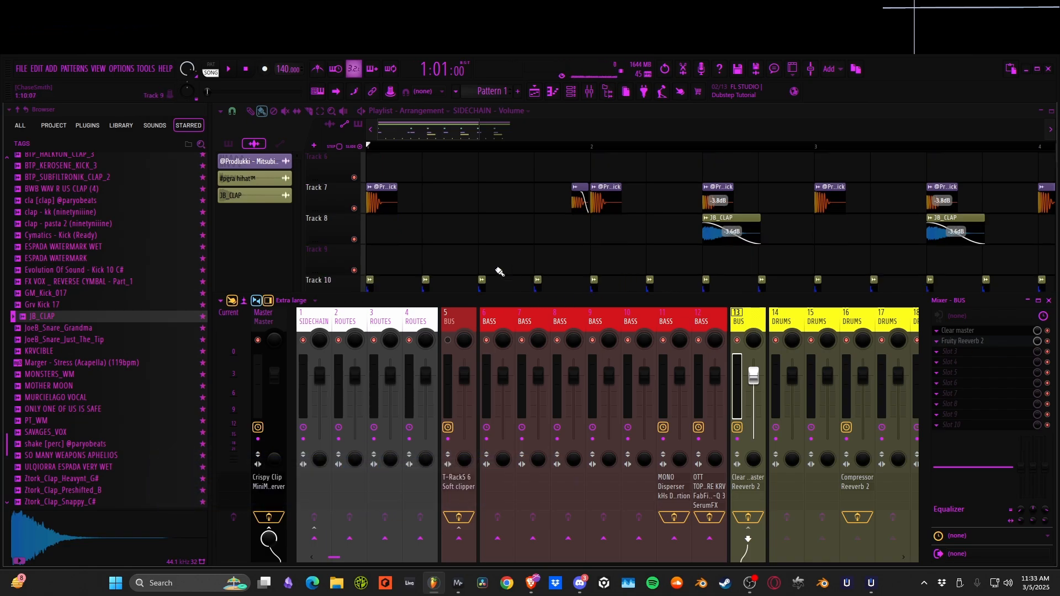
pyautogui.scroll(5, 499, 265)
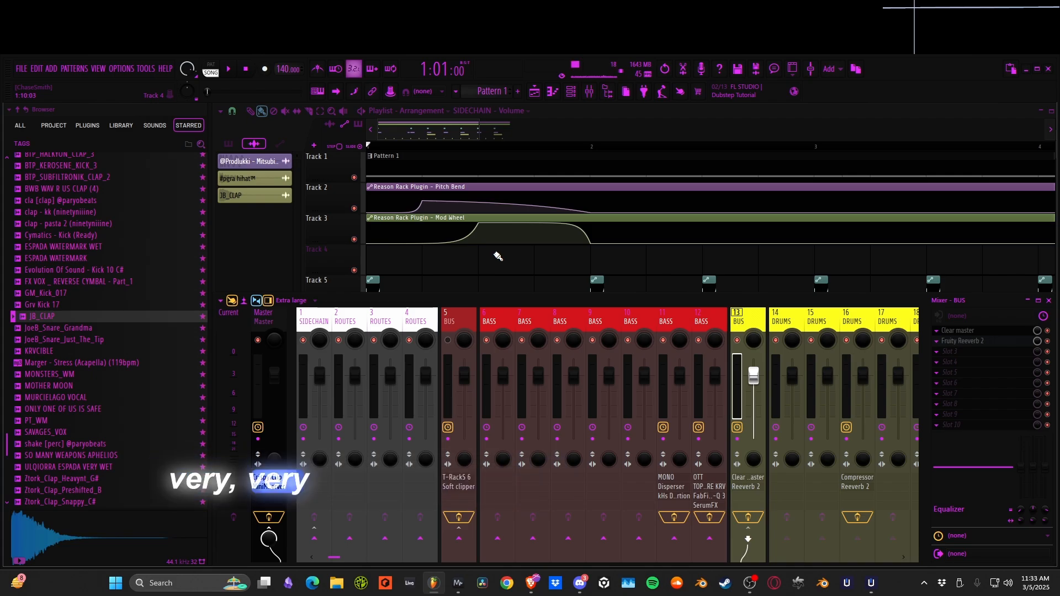
pyautogui.click(501, 274)
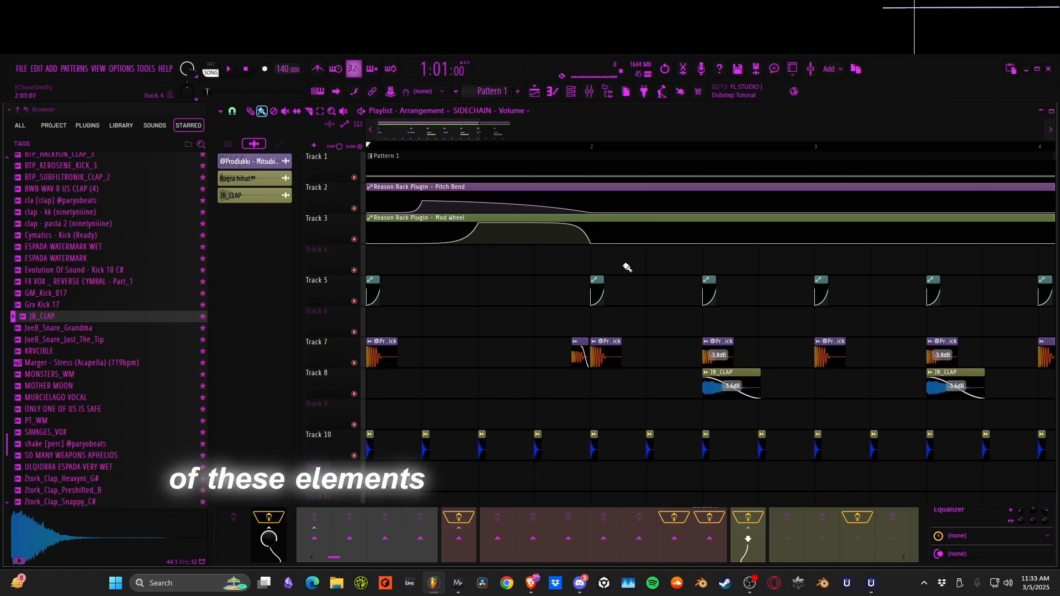
pyautogui.scroll(-4, 505, 305)
pyautogui.keyDown('ctrl'); pyautogui.scroll(-5, 504, 304); pyautogui.keyUp('ctrl')
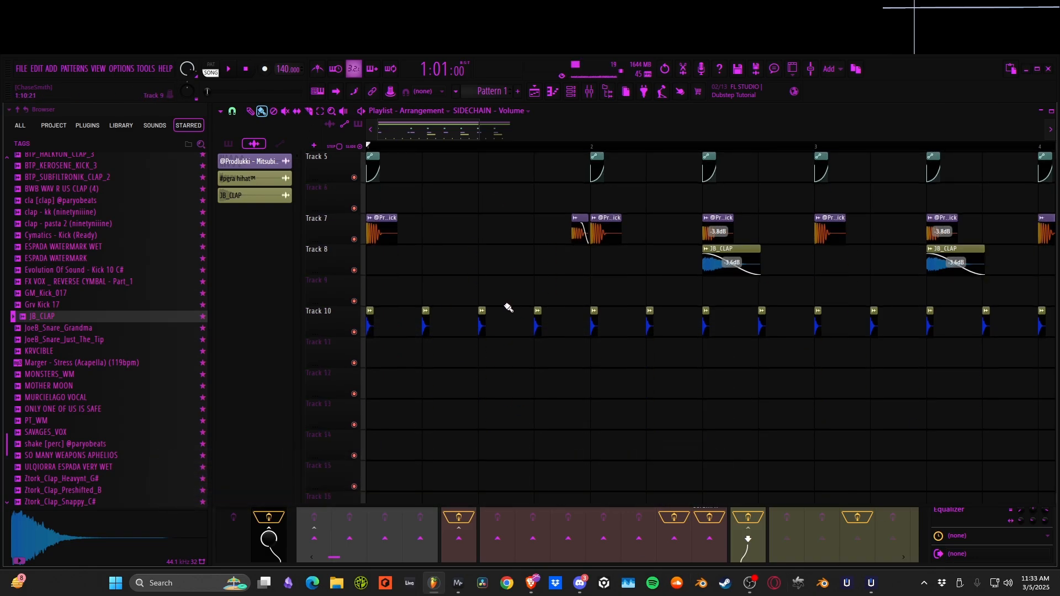
pyautogui.scroll(4, 553, 331)
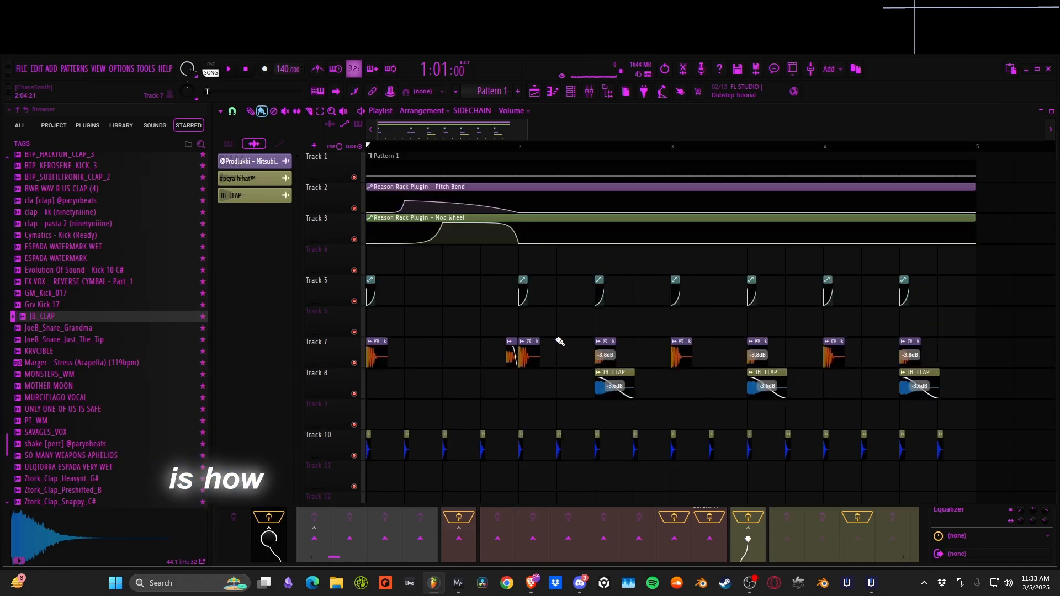
# Bring back the mixer, unmute bass bus track 5, and select it
pyautogui.press('F9')
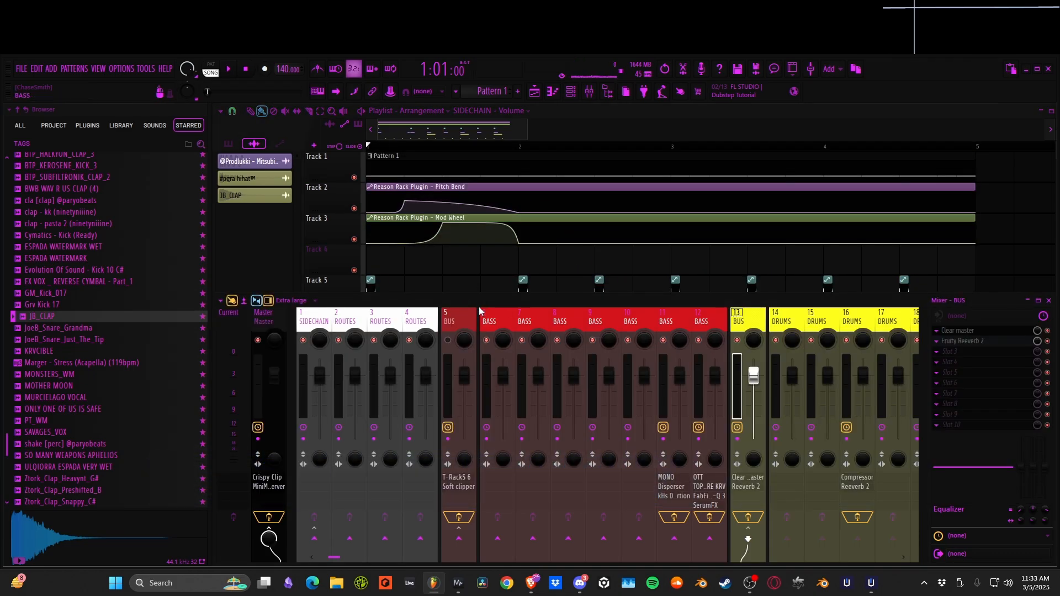
pyautogui.click(448, 340)
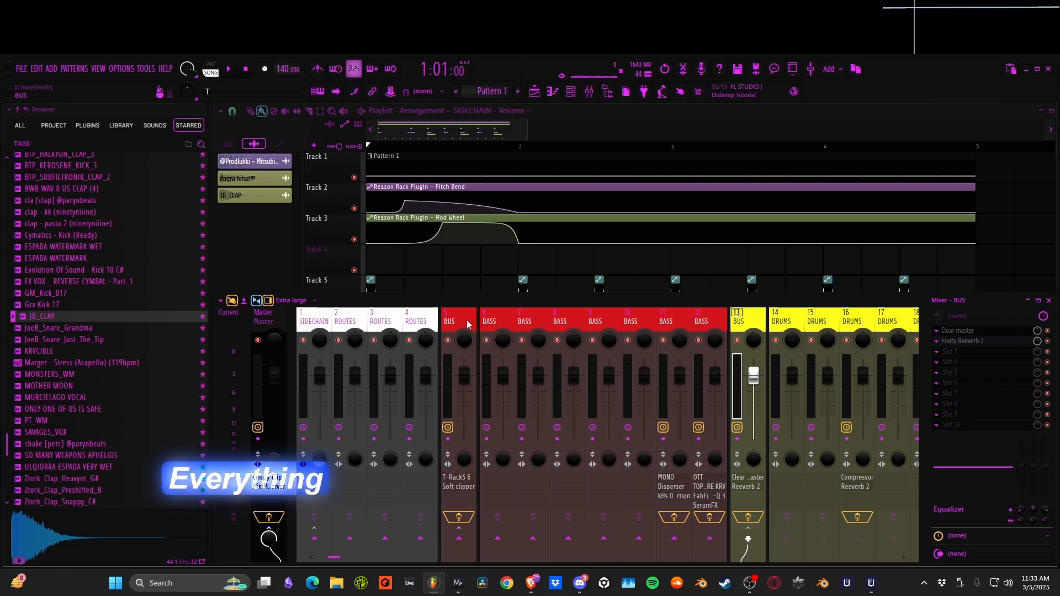
pyautogui.click(467, 323)
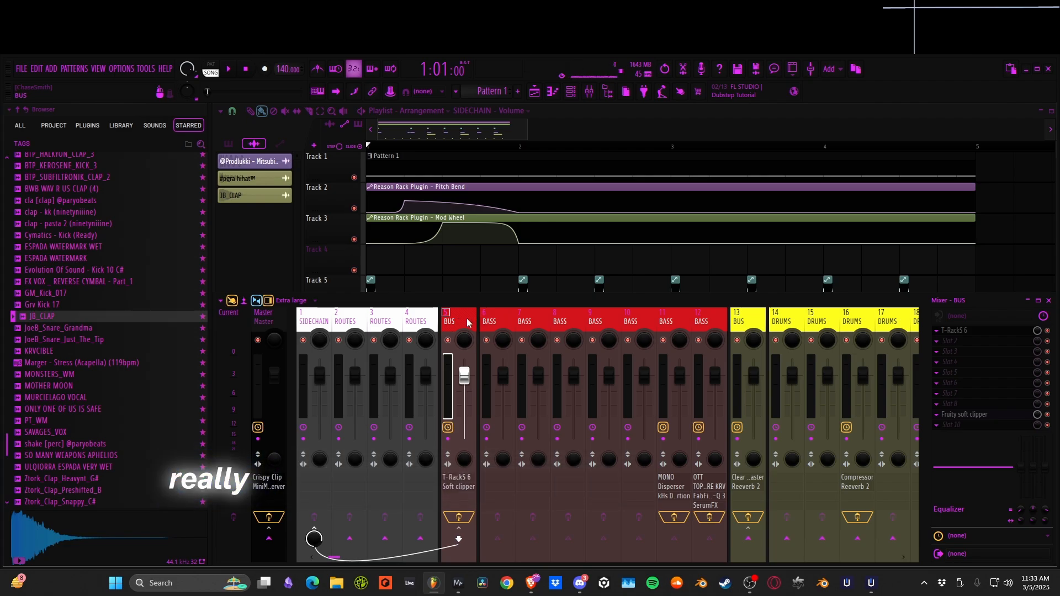
# Add T-RackS 6 to the master track's first effect slot and close its window
pyautogui.click(576, 94)
pyautogui.click(575, 93)
pyautogui.click(264, 327)
pyautogui.click(937, 362)
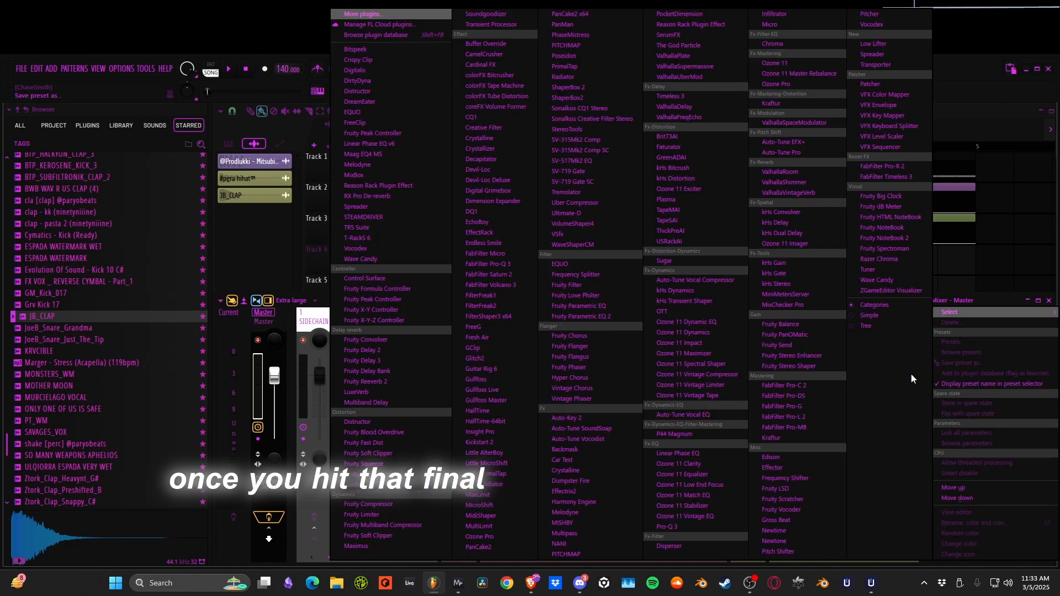
pyautogui.click(389, 238)
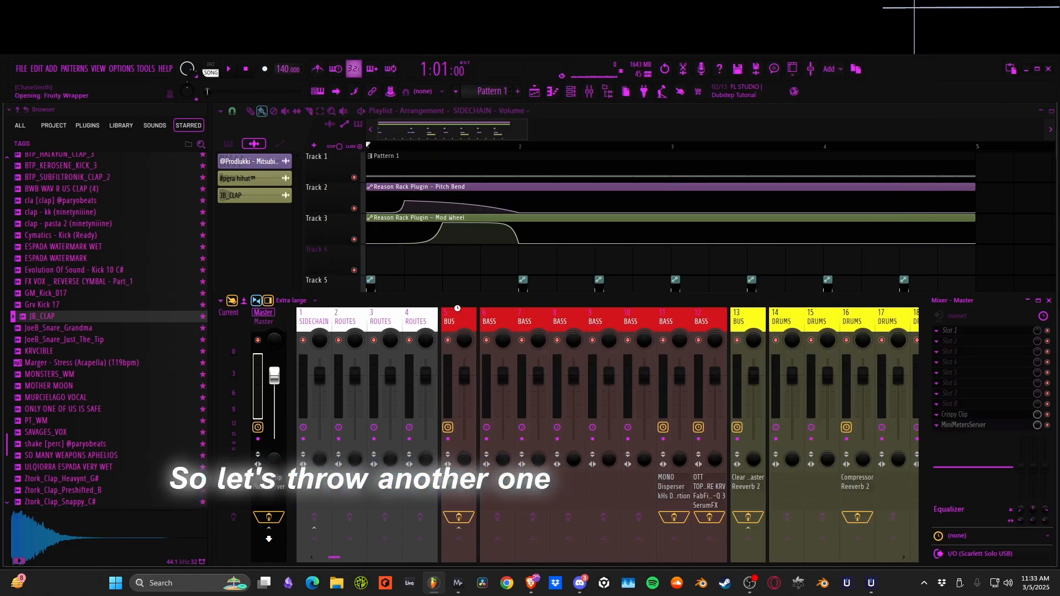
pyautogui.click(500, 88)
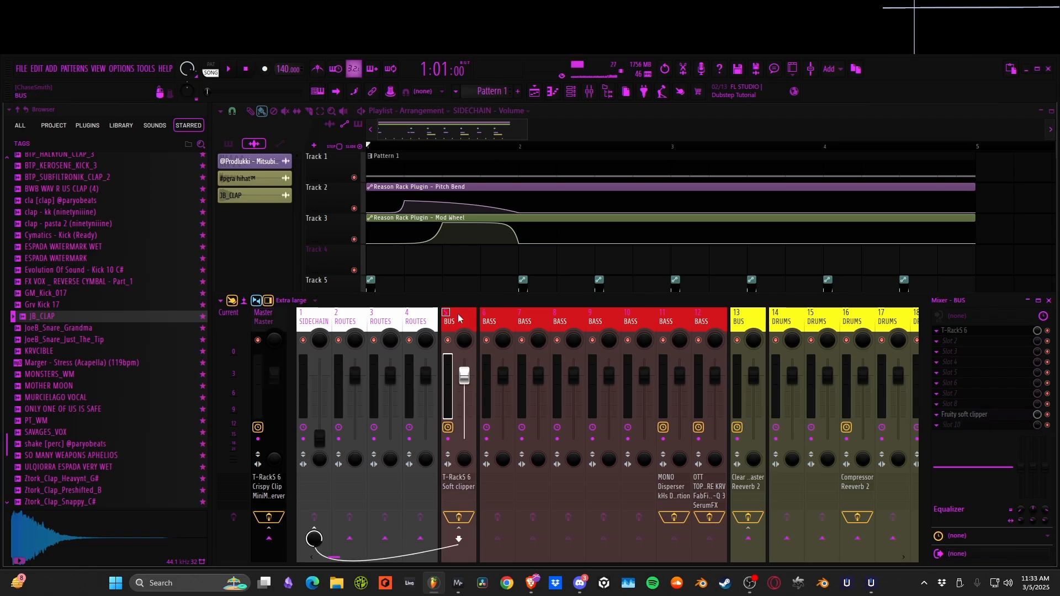
# On bass bus track 5, move T-RackS 6 down one slot, insert STEAMDRIVER above it, and set its oversampling to 2x
pyautogui.scroll(-1, 962, 332)
pyautogui.click(961, 333)
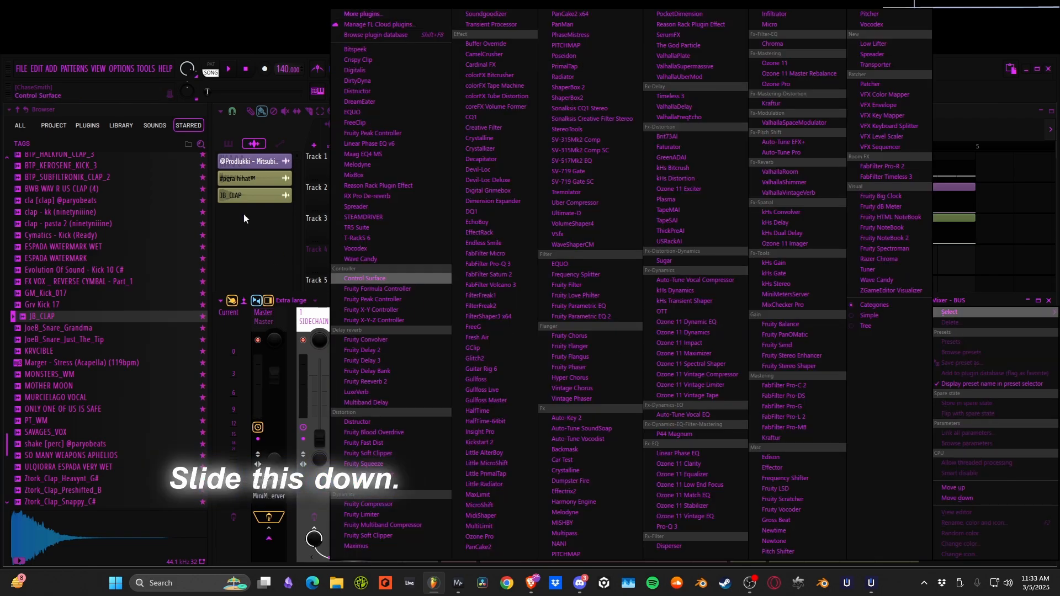
pyautogui.click(355, 241)
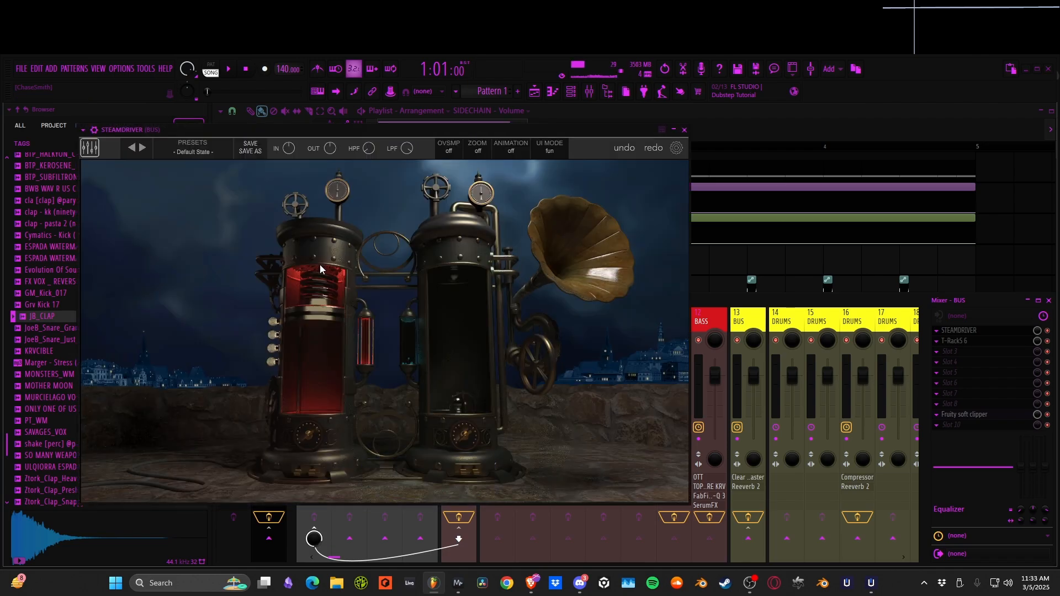
pyautogui.click(445, 146)
pyautogui.click(448, 178)
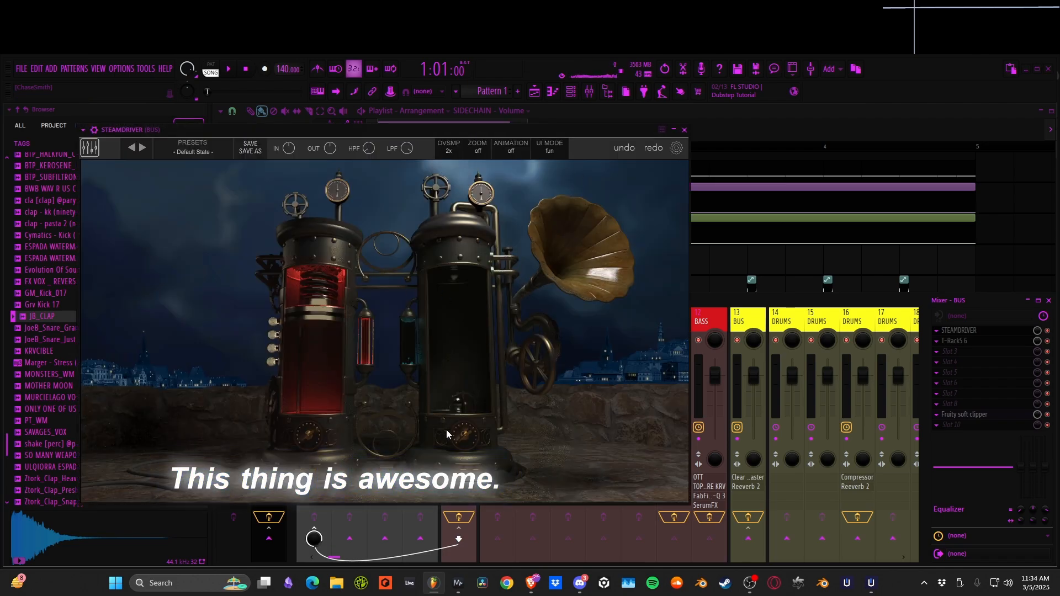
# Set STEAMDRIVER's saturation to about 3.6 dB while the arrangement plays, recheck the plugin, and close its window
pyautogui.press('space')
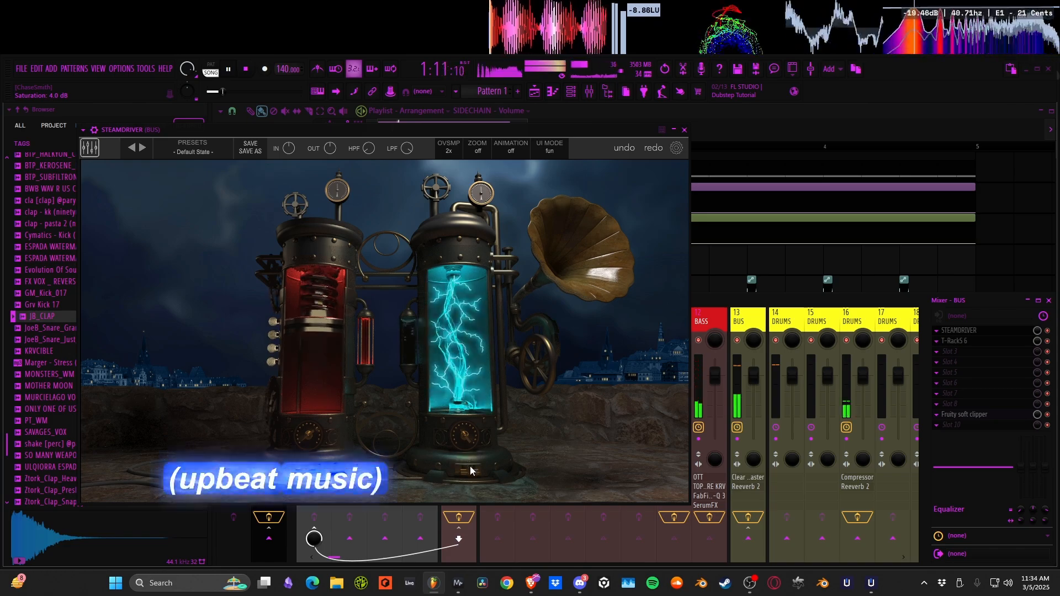
pyautogui.moveTo(464, 428)
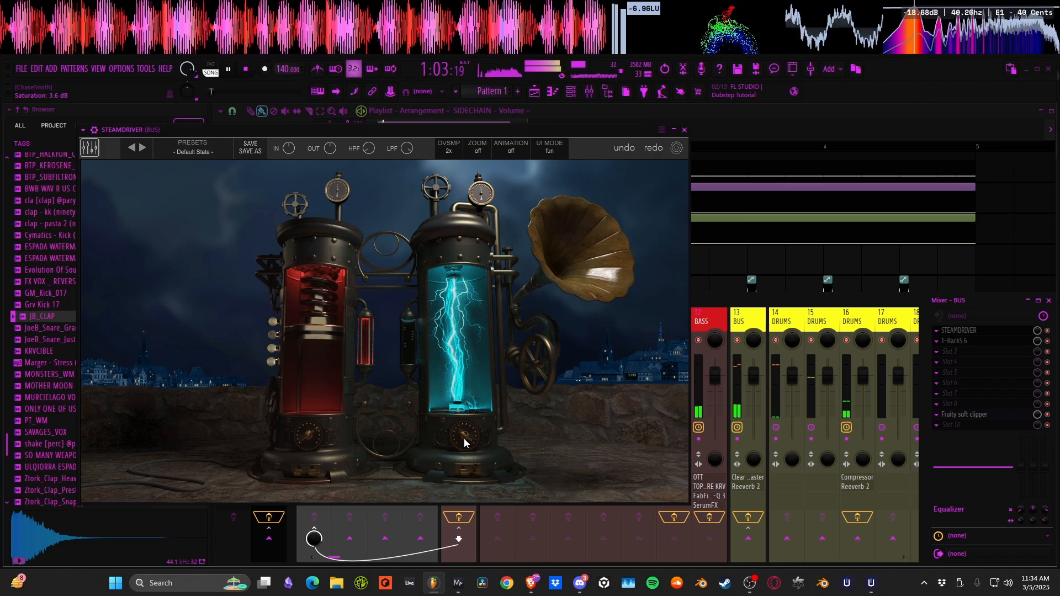
pyautogui.click(685, 130)
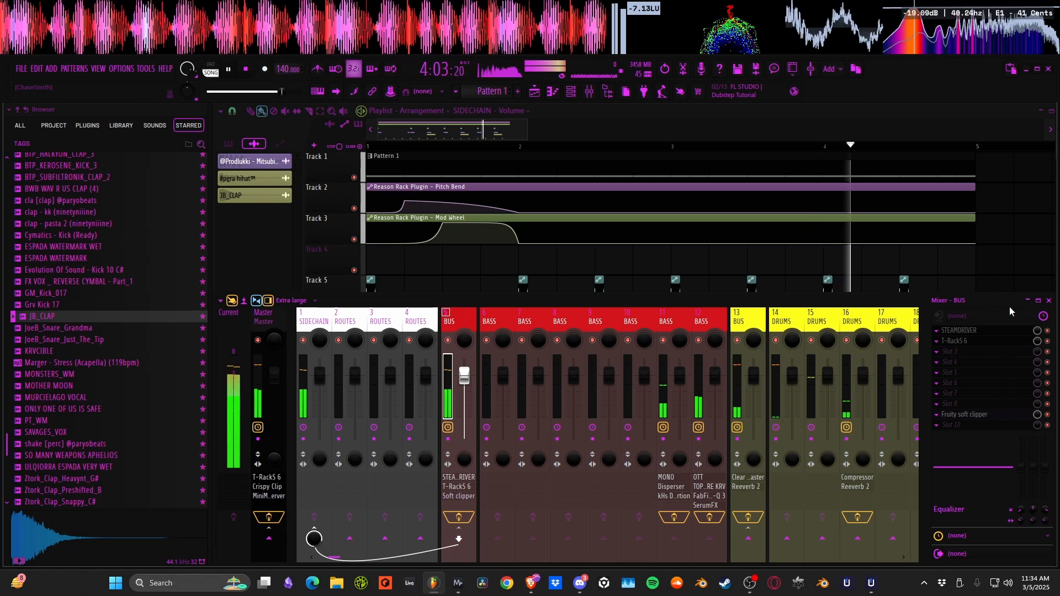
pyautogui.click(960, 331)
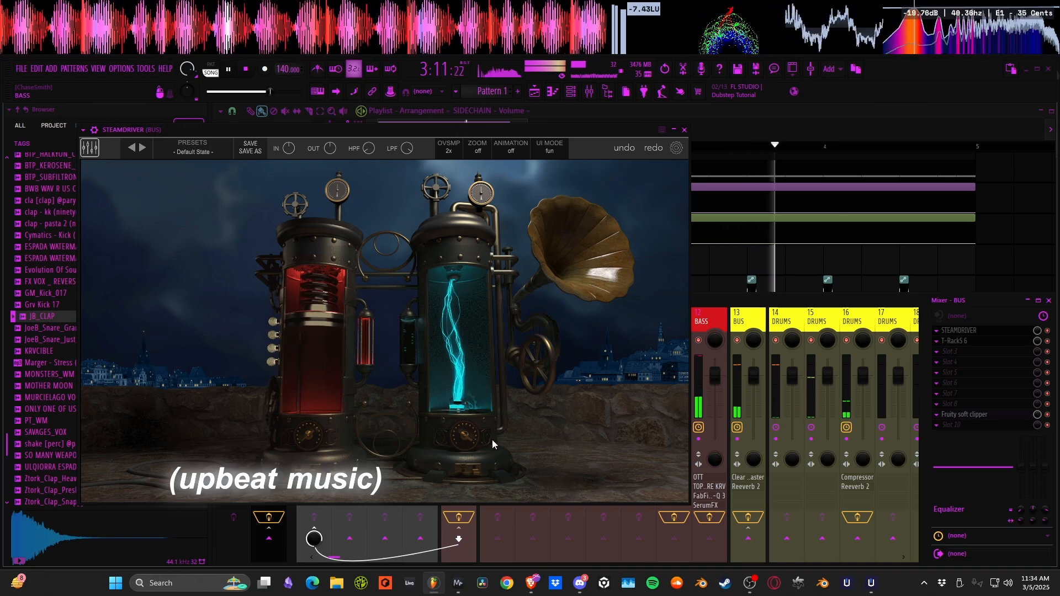
pyautogui.click(684, 131)
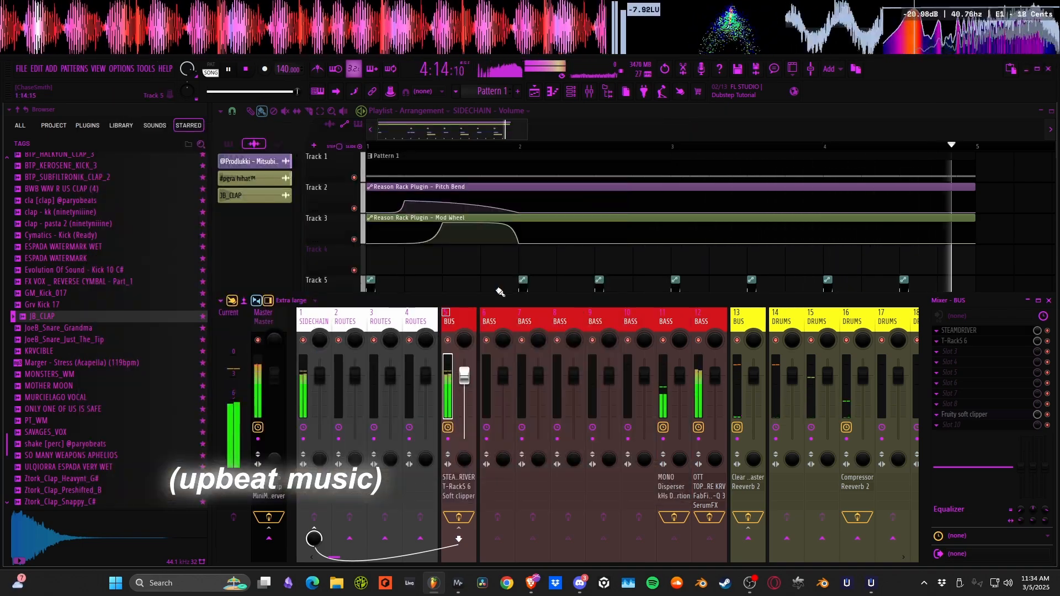
# Open T-RackS 6 on the master track and add the Linear Phase EQ module to its chain
pyautogui.rightClick(454, 280)
pyautogui.press('F9')
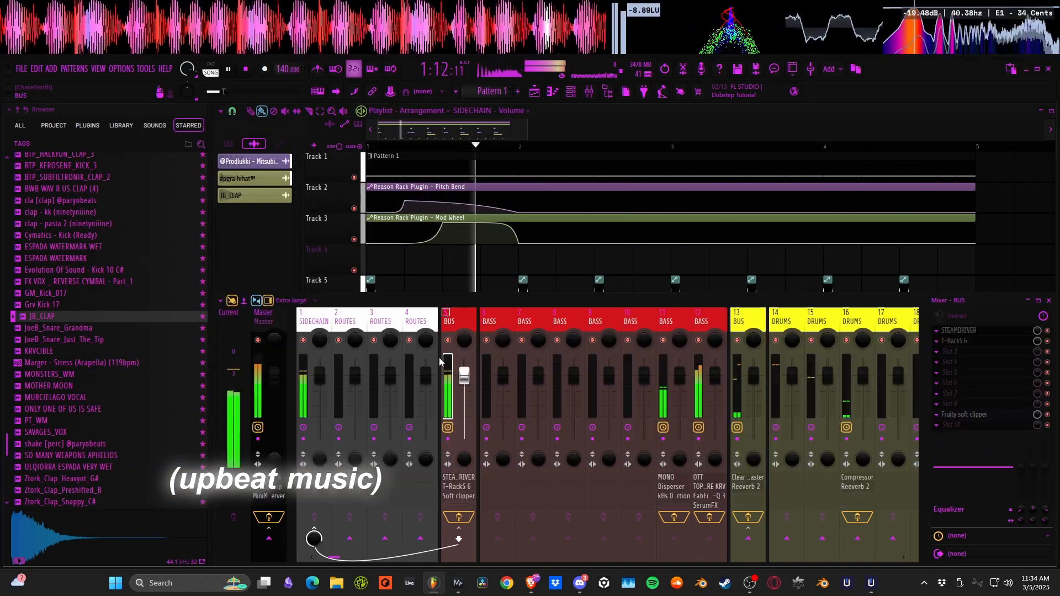
pyautogui.click(270, 320)
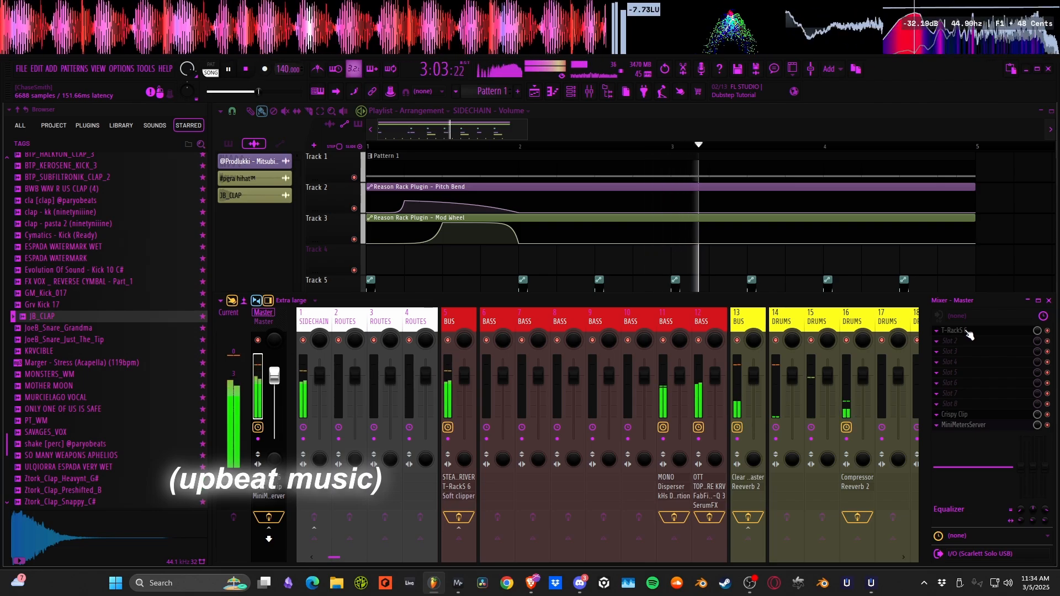
pyautogui.click(938, 331)
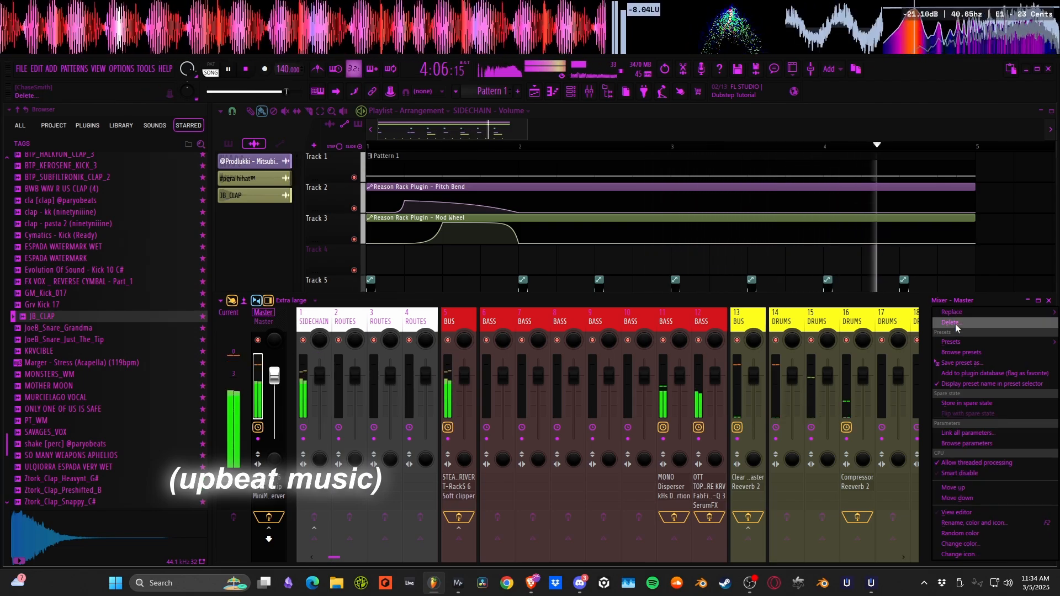
pyautogui.rightClick(956, 271)
pyautogui.press('F9')
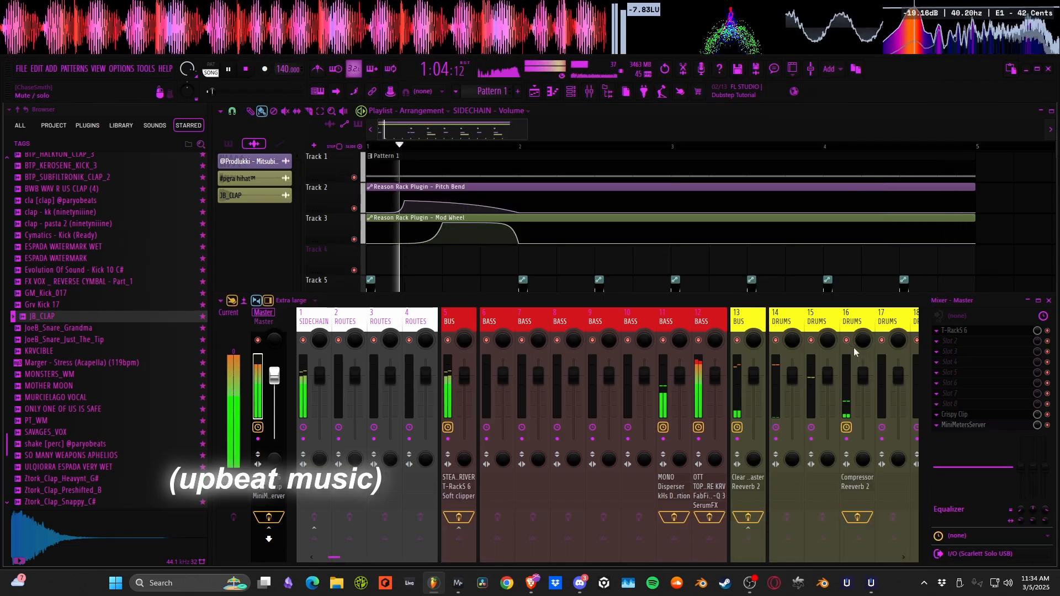
pyautogui.click(956, 332)
pyautogui.click(282, 407)
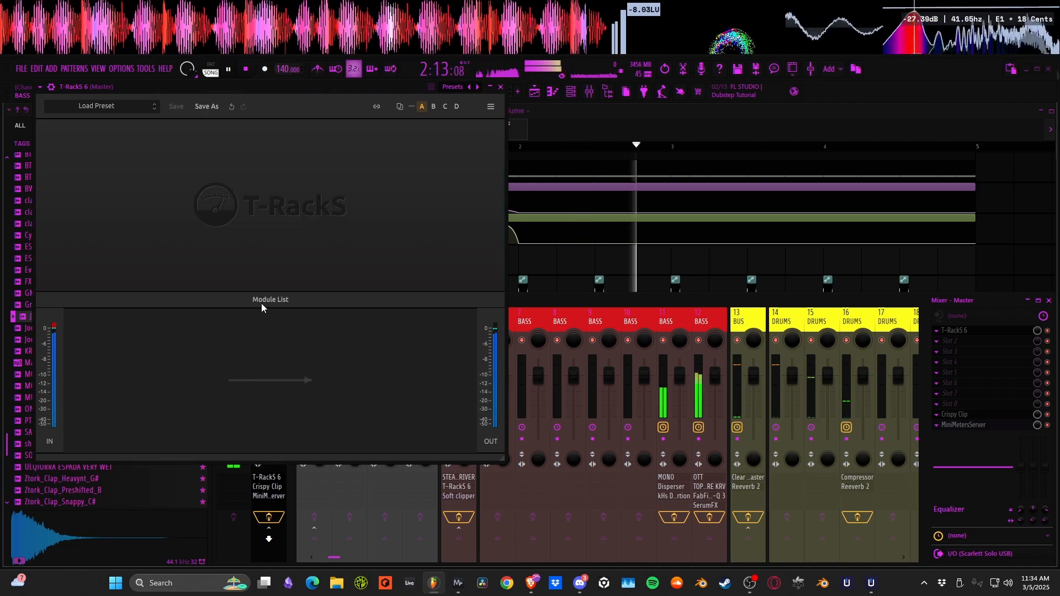
pyautogui.scroll(-5, 241, 202)
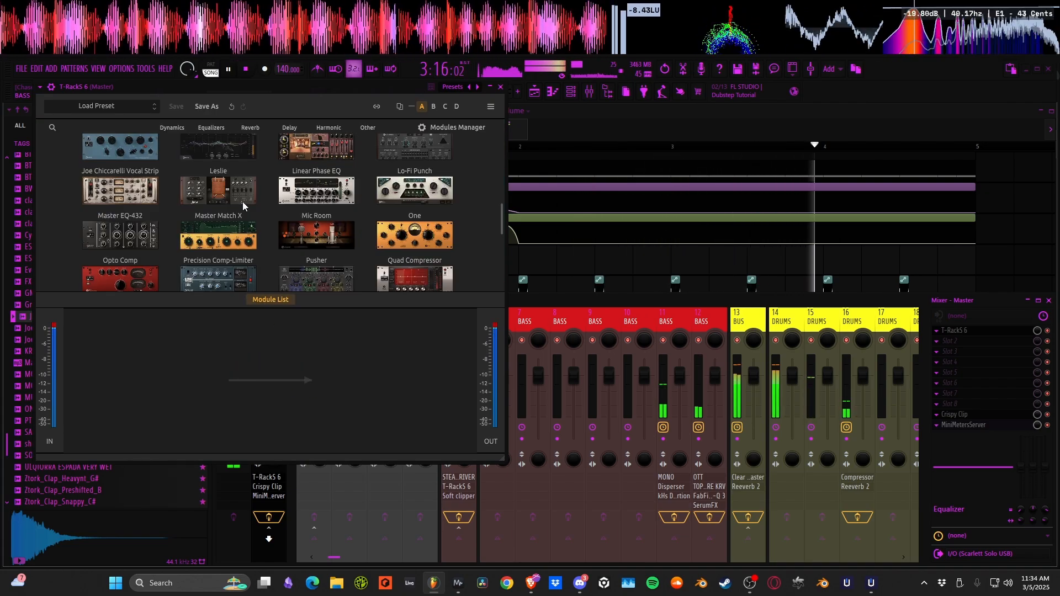
pyautogui.click(328, 199)
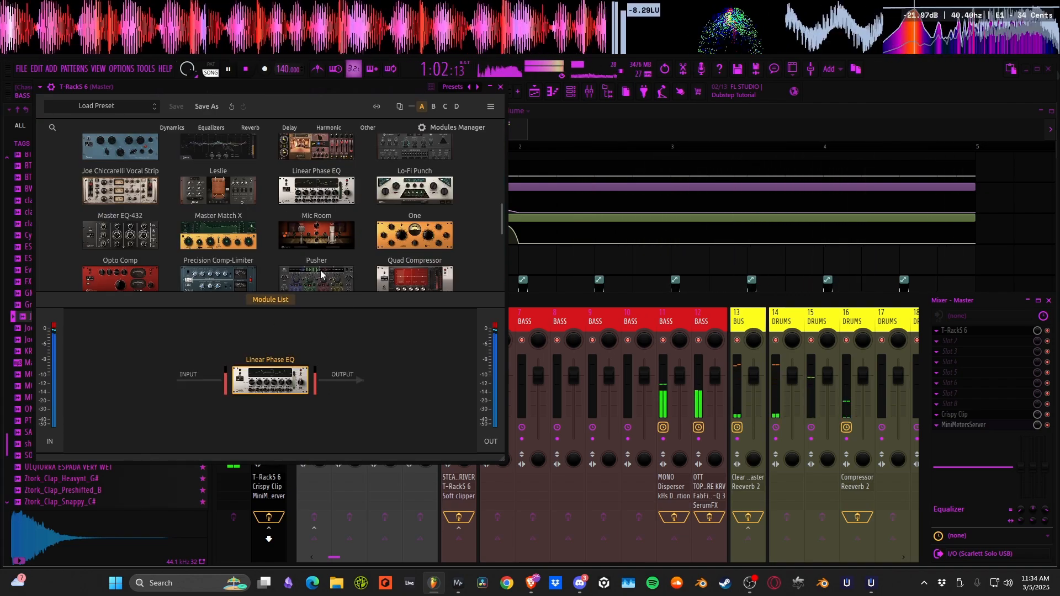
# Add the Saturator X module after the Linear Phase EQ in the master's T-RackS chain and display its controls
pyautogui.click(285, 299)
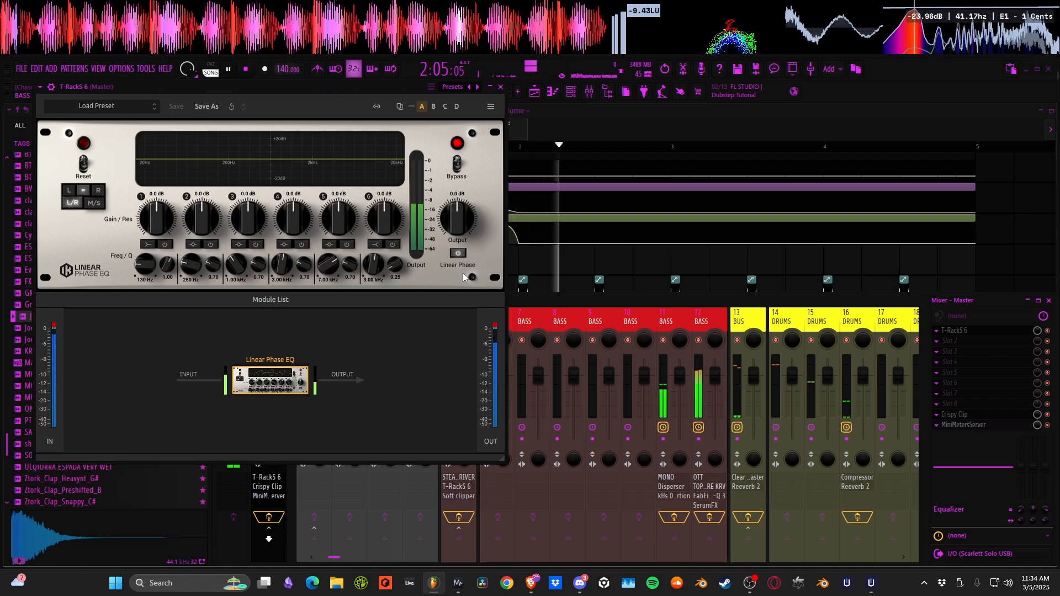
pyautogui.click(271, 301)
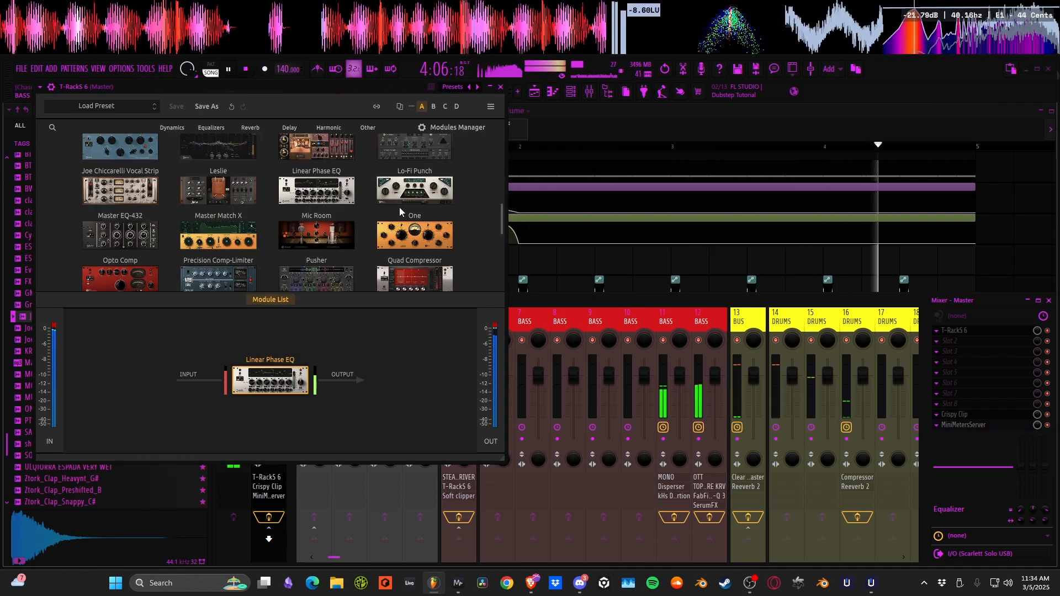
pyautogui.scroll(-3, 399, 207)
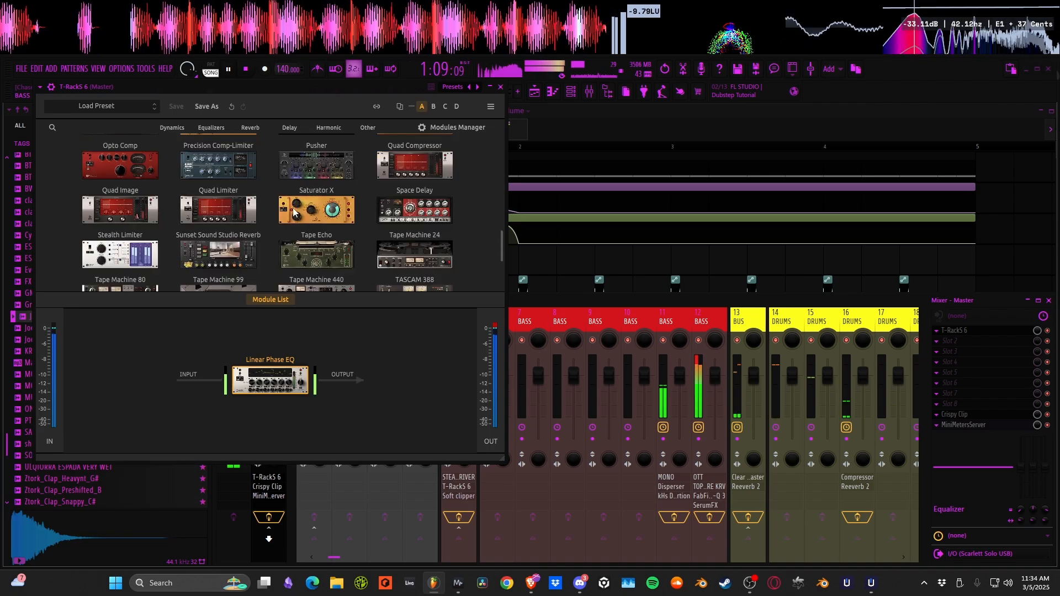
pyautogui.scroll(-2, 296, 204)
pyautogui.doubleClick(315, 163)
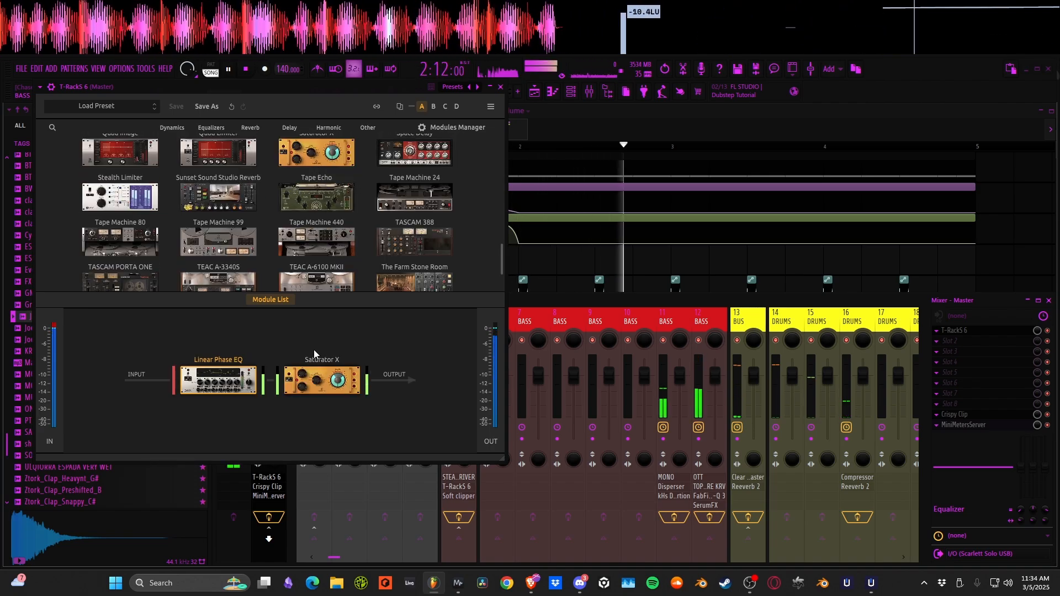
pyautogui.click(266, 299)
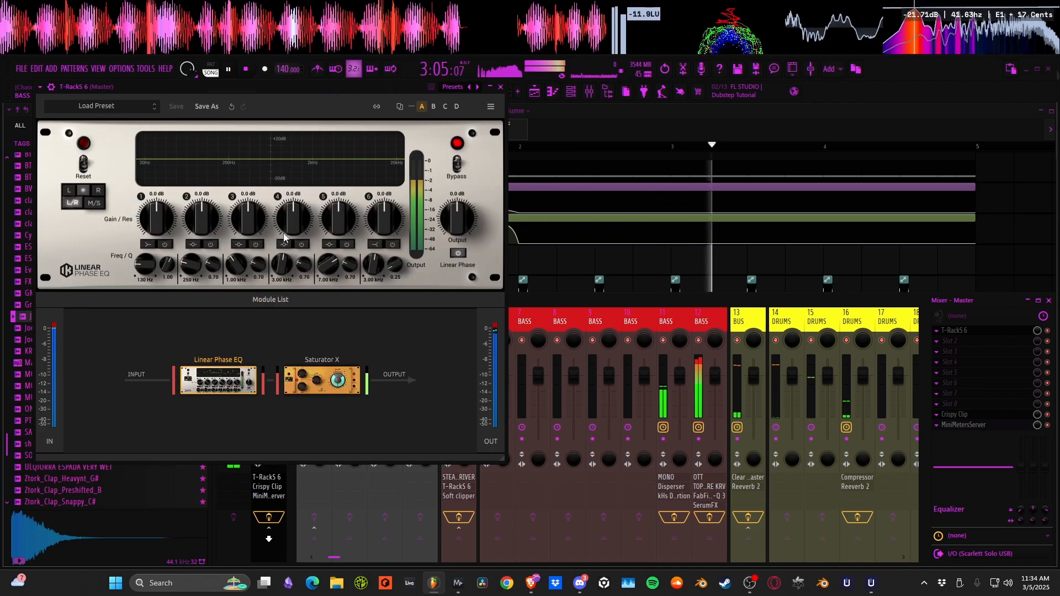
pyautogui.click(309, 367)
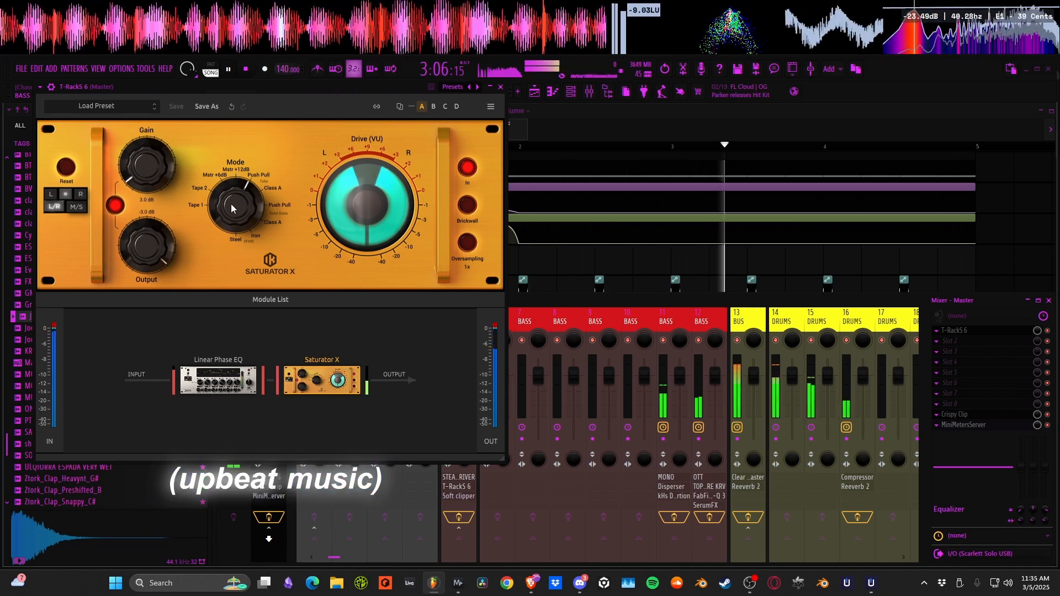
# Compare Saturator X modes during playback and settle on the second Push Pull mode, with 0.0 dB gain, Brickwall on and 2x oversampling
pyautogui.moveTo(230, 204); pyautogui.dragTo(230, 164)
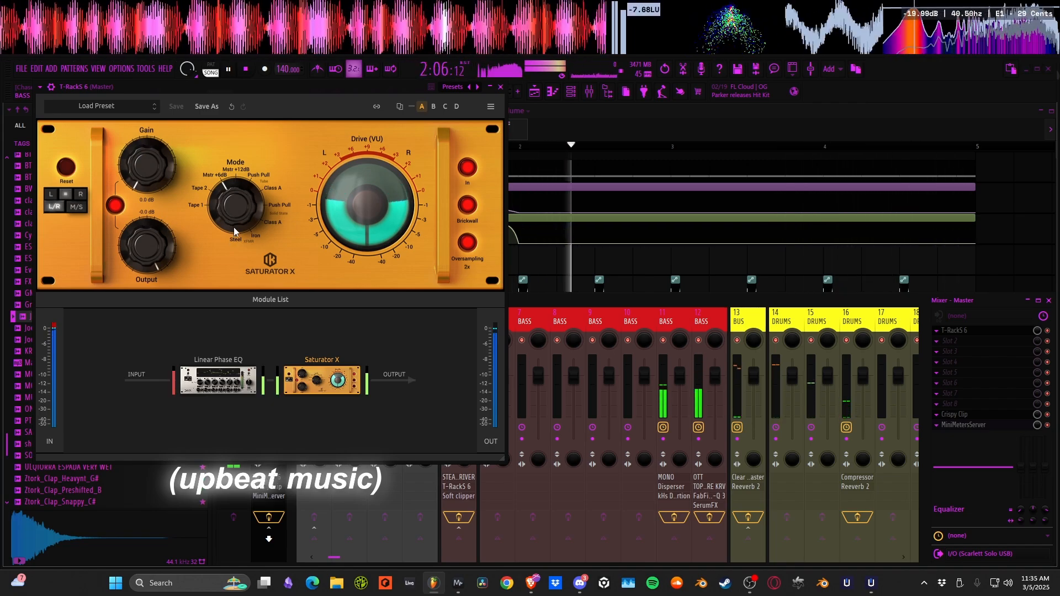
pyautogui.moveTo(234, 231); pyautogui.dragTo(241, 182)
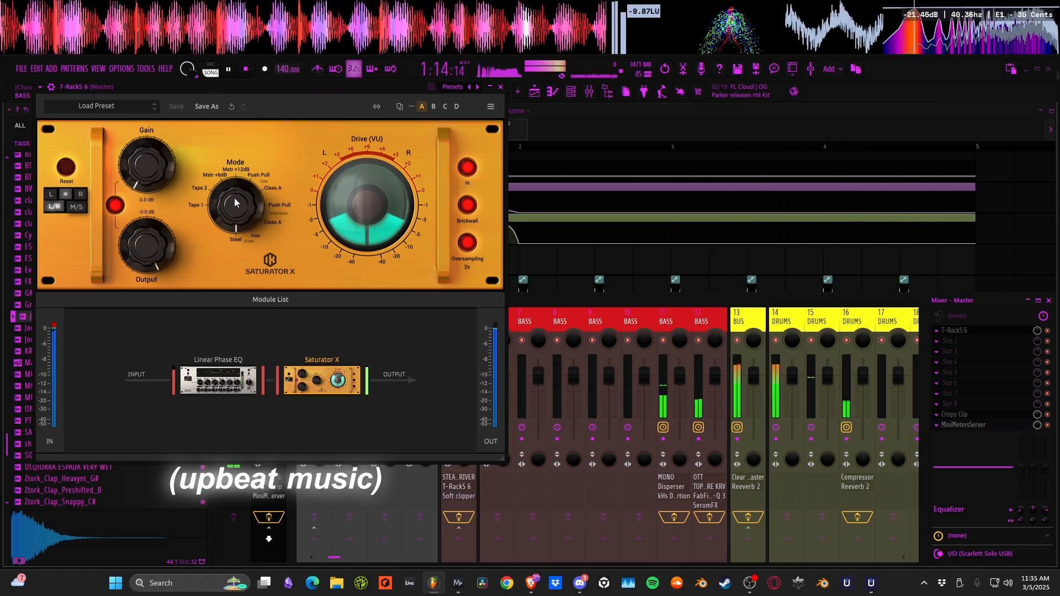
pyautogui.moveTo(236, 202)
pyautogui.mouseDown()
pyautogui.moveTo(234, 239)
pyautogui.moveTo(236, 221)
pyautogui.mouseUp()
pyautogui.press('space')
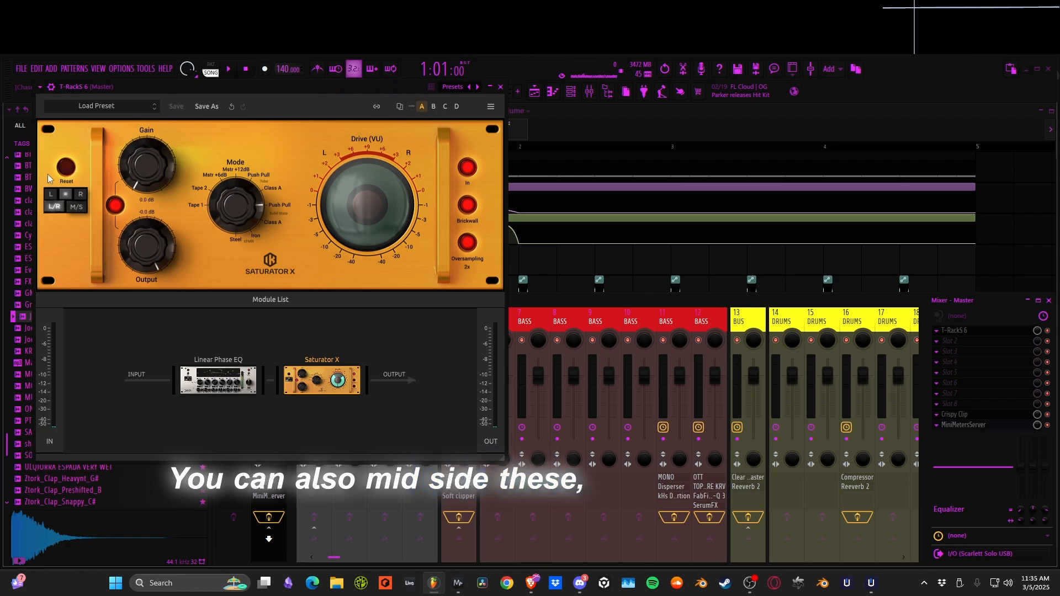
# Switch Saturator X to M/S processing, try the mid and side channels separately, relink them, and start playback
pyautogui.click(75, 207)
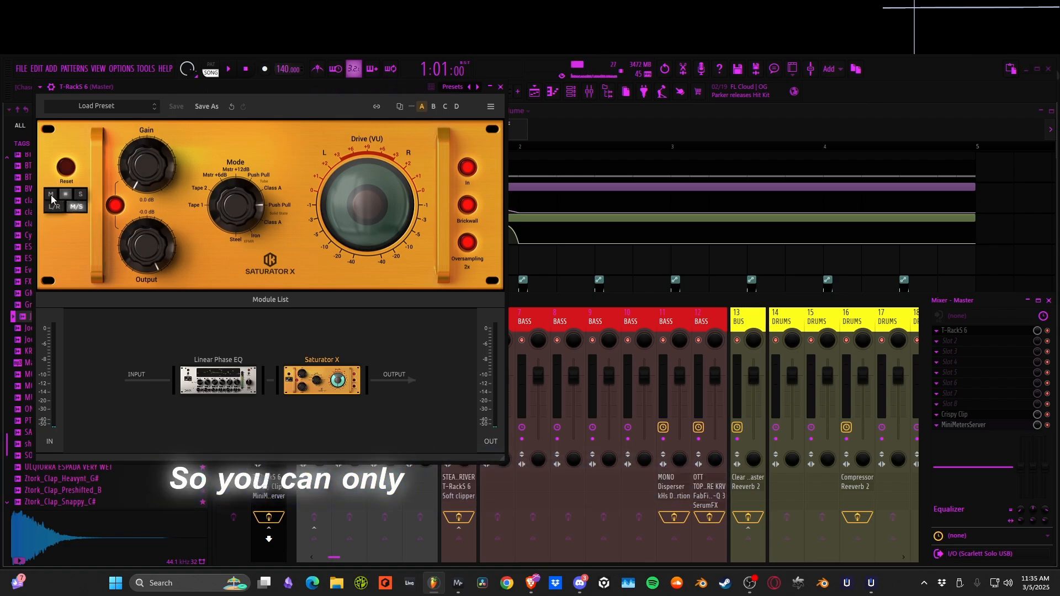
pyautogui.click(51, 197)
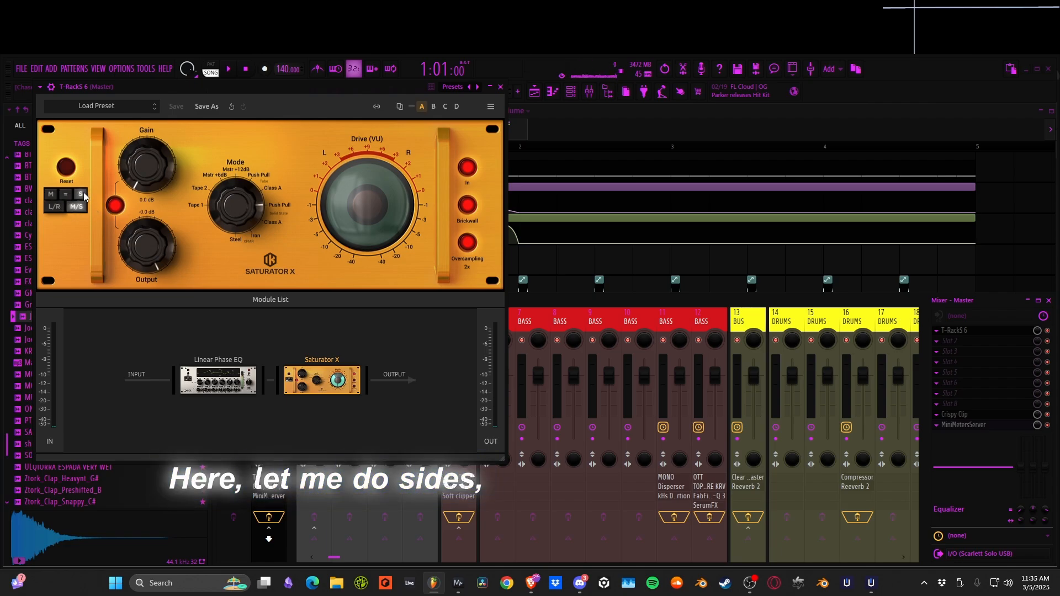
pyautogui.click(117, 208)
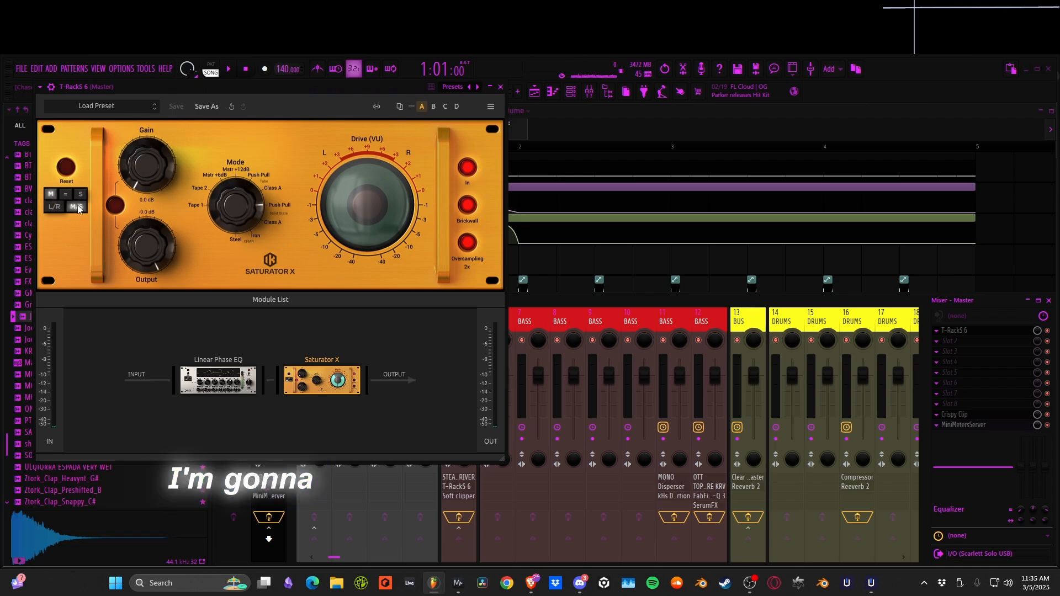
pyautogui.moveTo(152, 169); pyautogui.dragTo(151, 156)
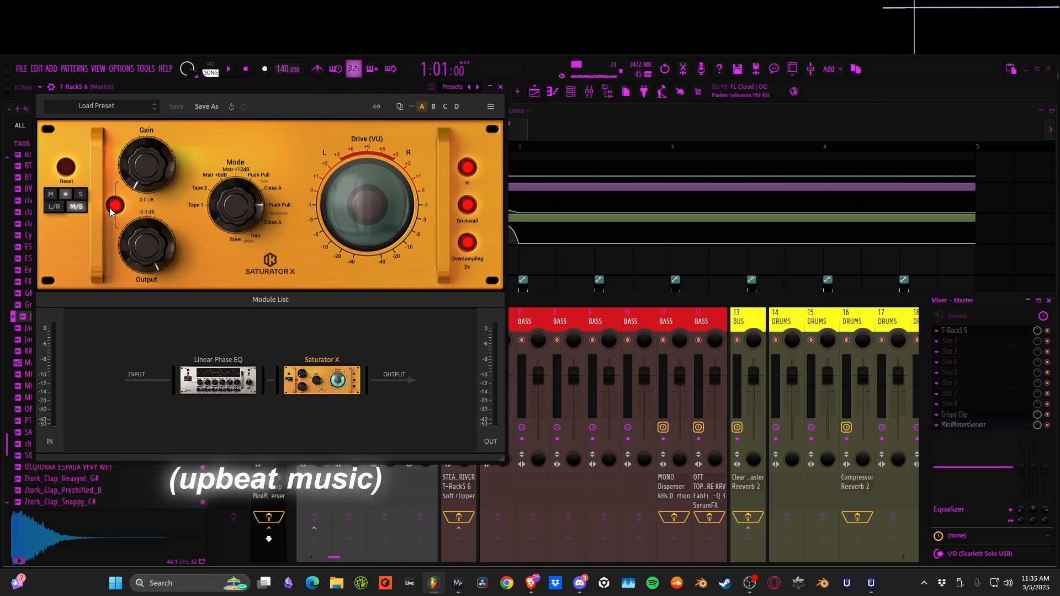
pyautogui.press('space')
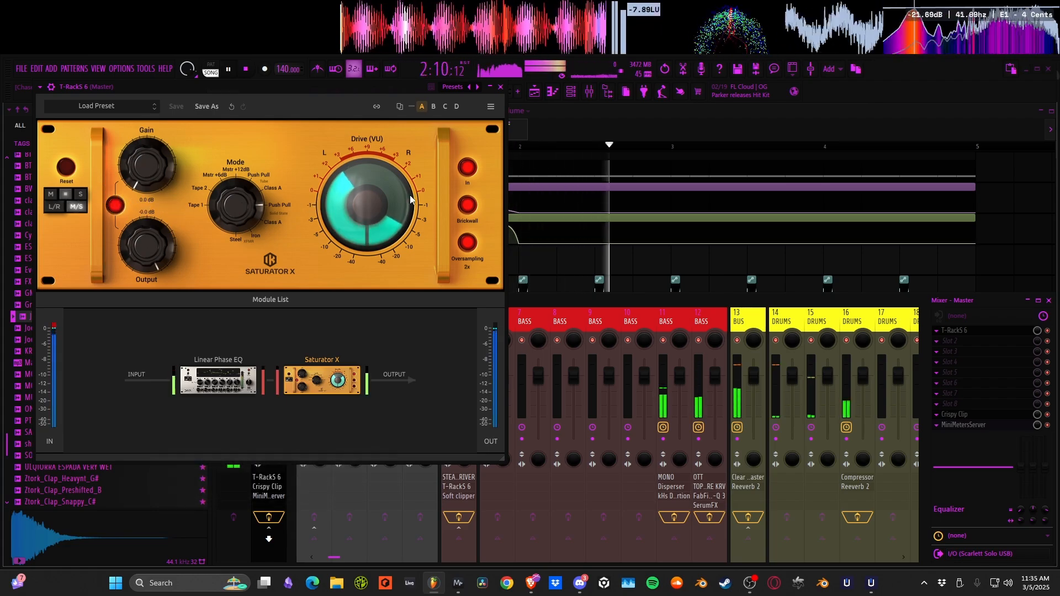
# Compare Saturator X bypassed and active, turn Brickwall off, set oversampling to 4x, and close the T-RackS window
pyautogui.click(467, 169)
pyautogui.click(466, 169)
pyautogui.click(468, 205)
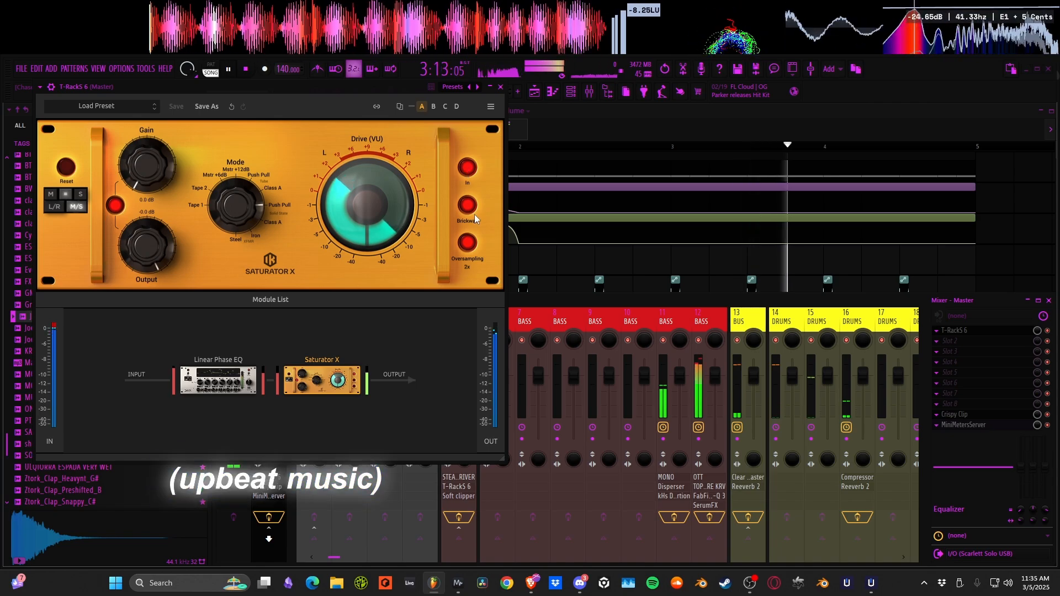
pyautogui.click(469, 247)
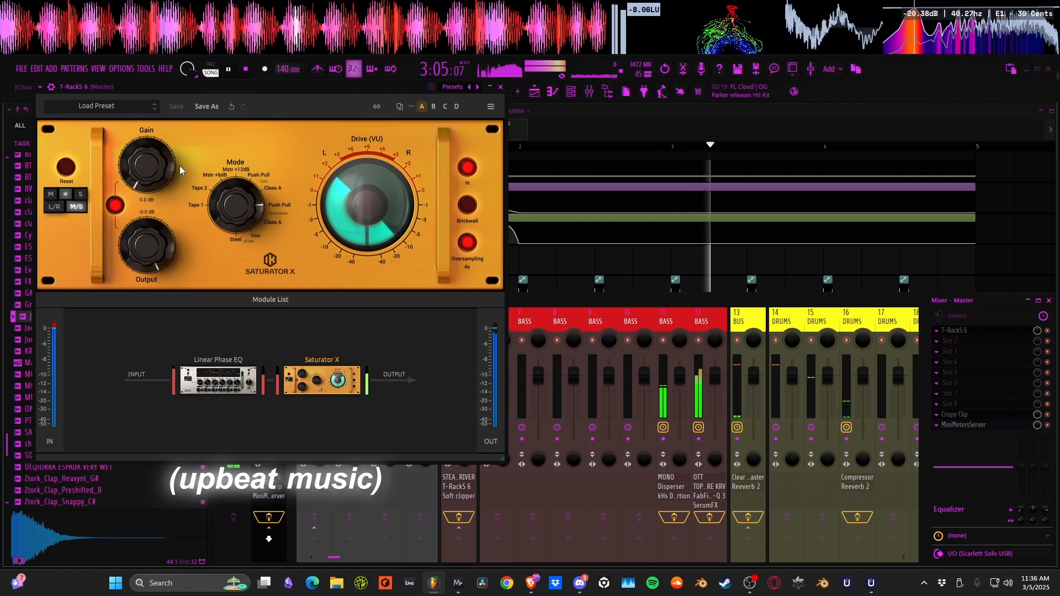
pyautogui.click(501, 87)
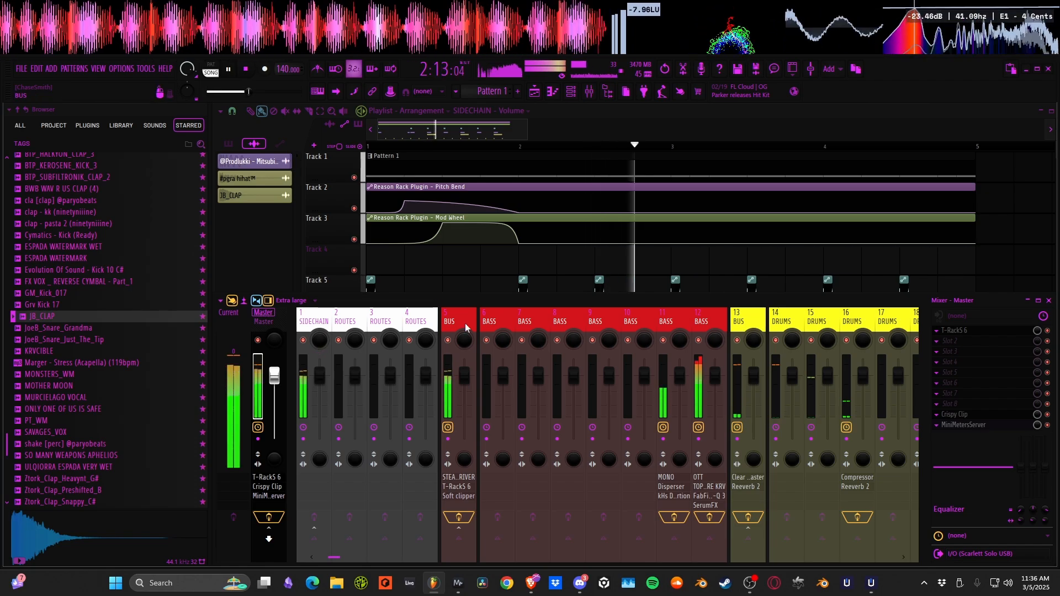
# In FabFilter Pro-Q 3 on BASS track 12, lessen the 12117 Hz band's dynamic cut and add a 1.22 dB bell boost near 5 kHz
pyautogui.click(709, 322)
pyautogui.click(979, 353)
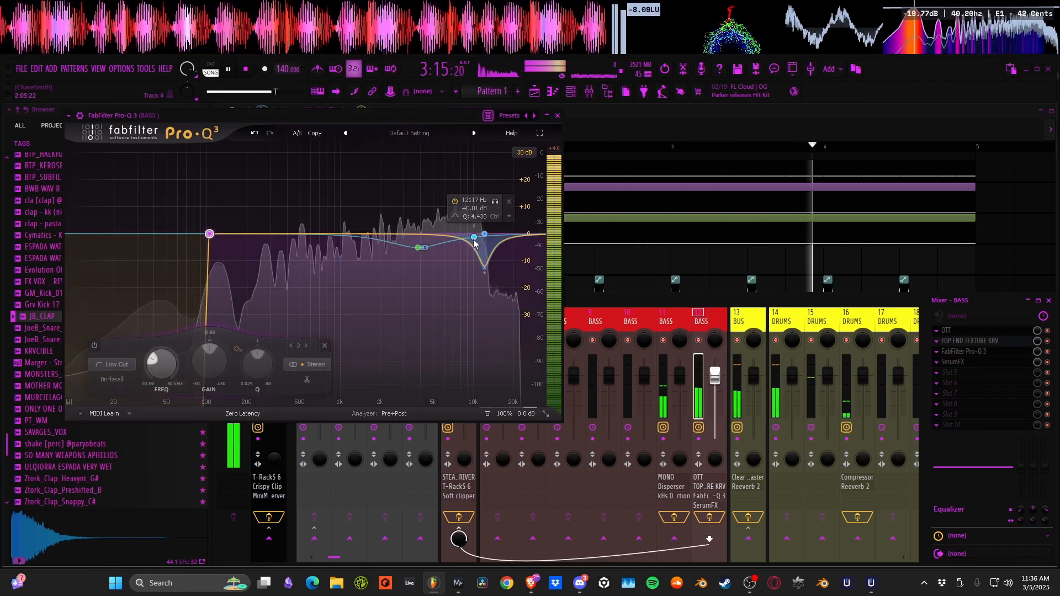
pyautogui.moveTo(485, 270); pyautogui.dragTo(496, 252)
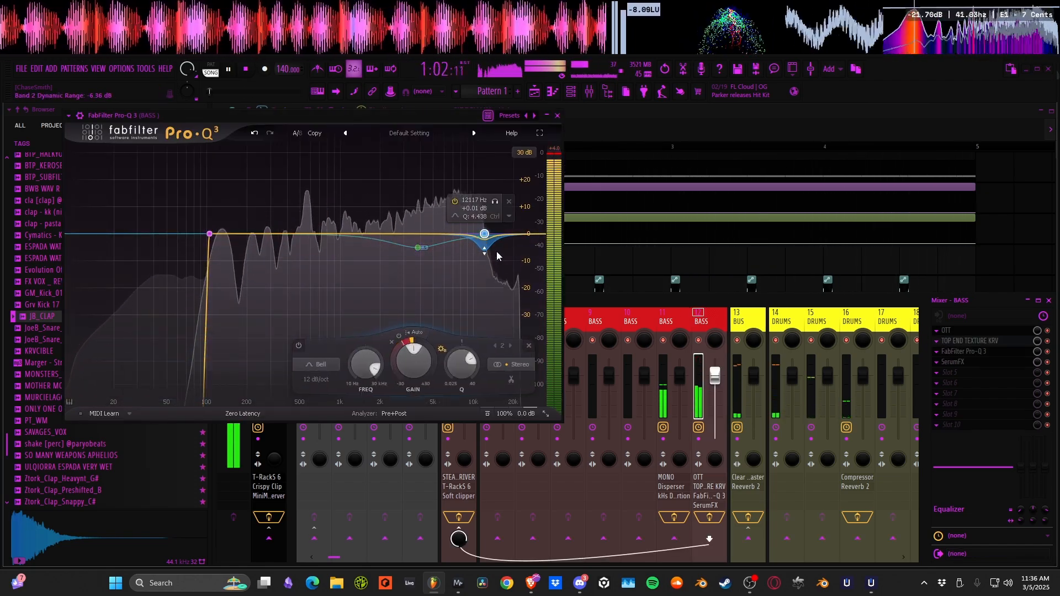
pyautogui.moveTo(421, 235)
pyautogui.mouseDown()
pyautogui.moveTo(427, 227)
pyautogui.moveTo(407, 230)
pyautogui.moveTo(431, 231)
pyautogui.mouseUp()
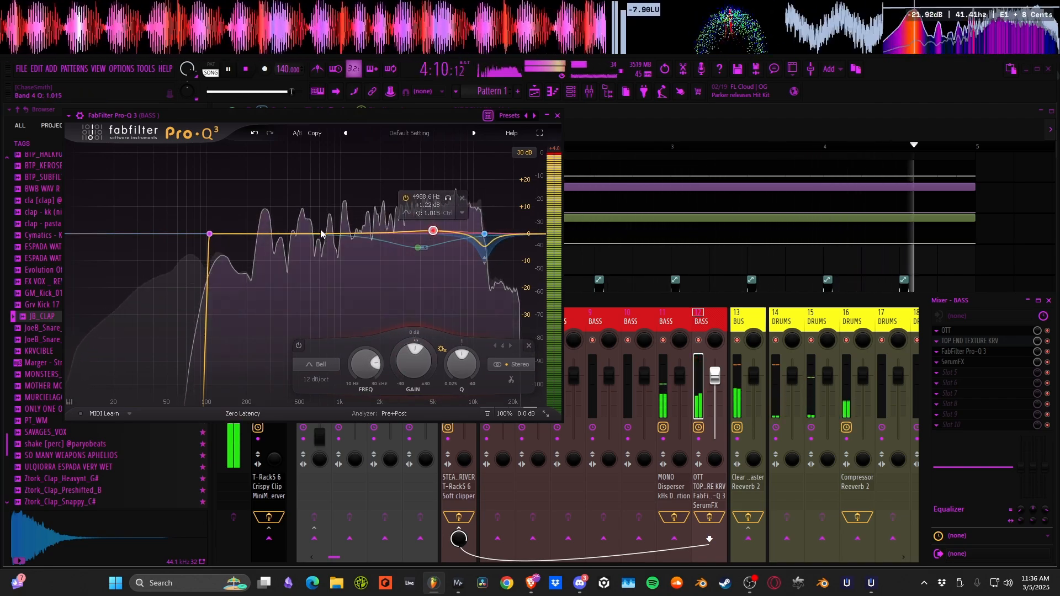
# Add a 1.02 dB bell boost at 1649.1 Hz, lower the low cut to about 75 Hz, and close the equalizer
pyautogui.moveTo(323, 234); pyautogui.dragTo(369, 234)
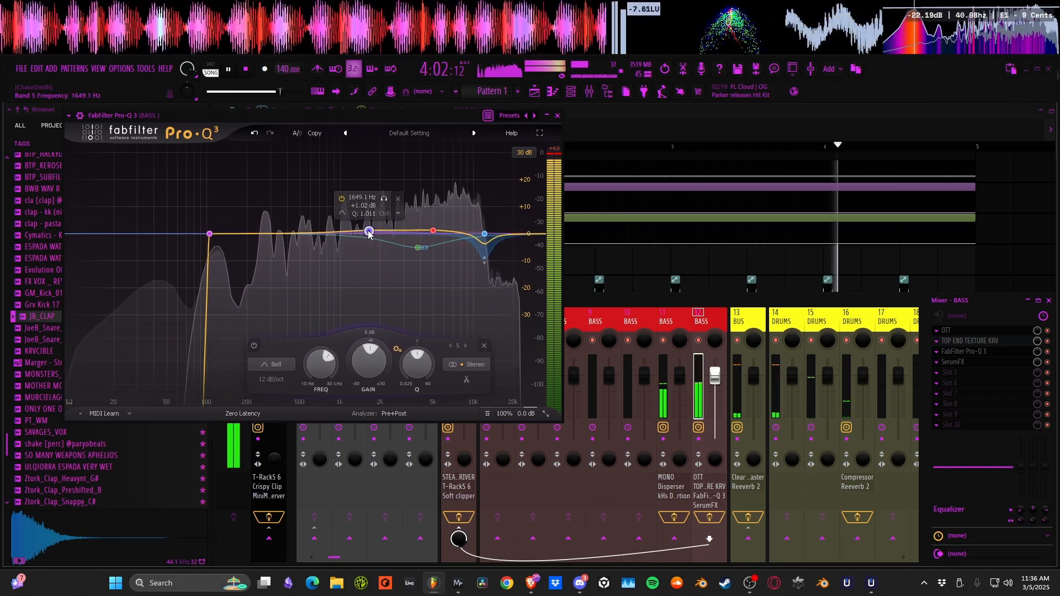
pyautogui.moveTo(210, 236); pyautogui.dragTo(191, 246)
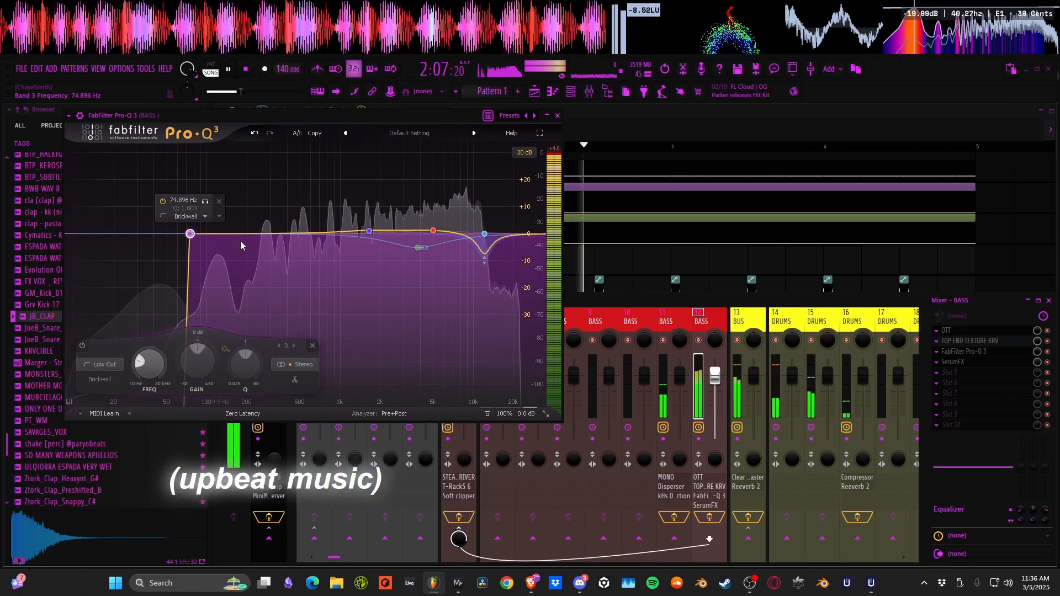
pyautogui.click(558, 116)
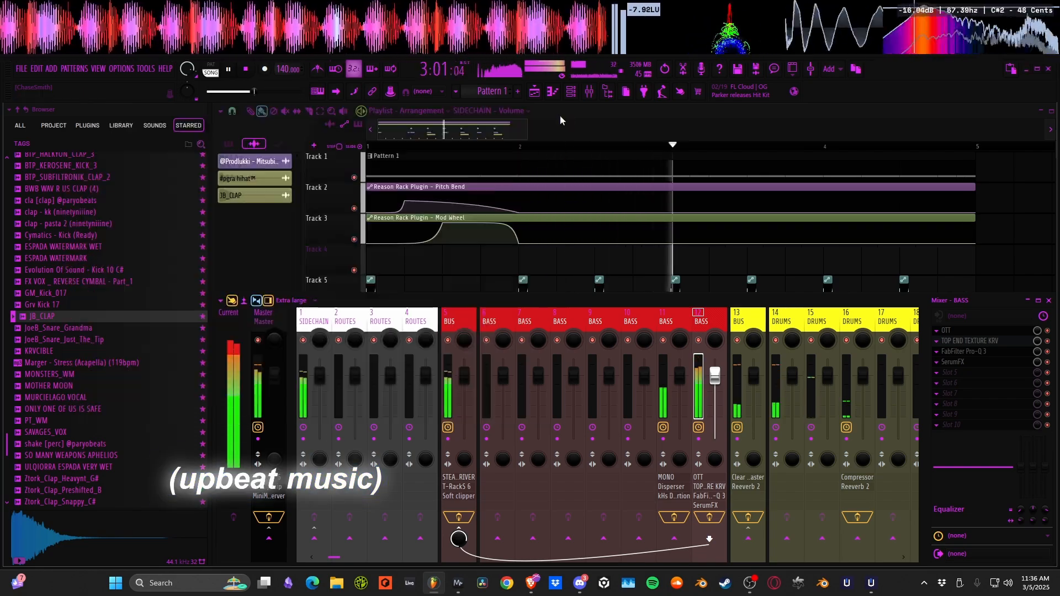
# Bring the playlist to the front, stop playback, and review the kick, clap and hi-hat tracks, starred samples and snap divisions
pyautogui.rightClick(507, 260)
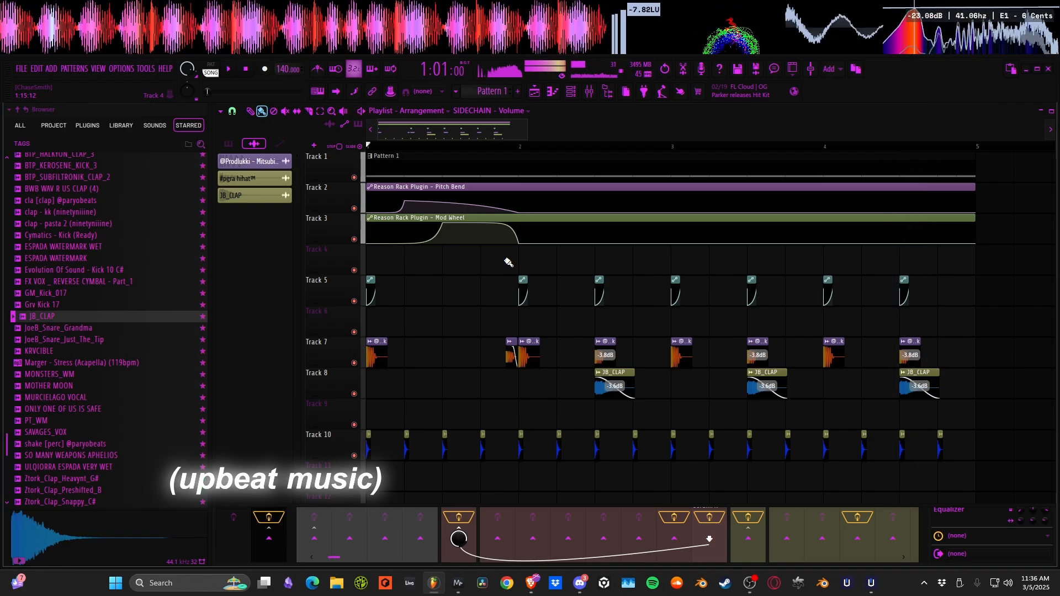
pyautogui.press('space')
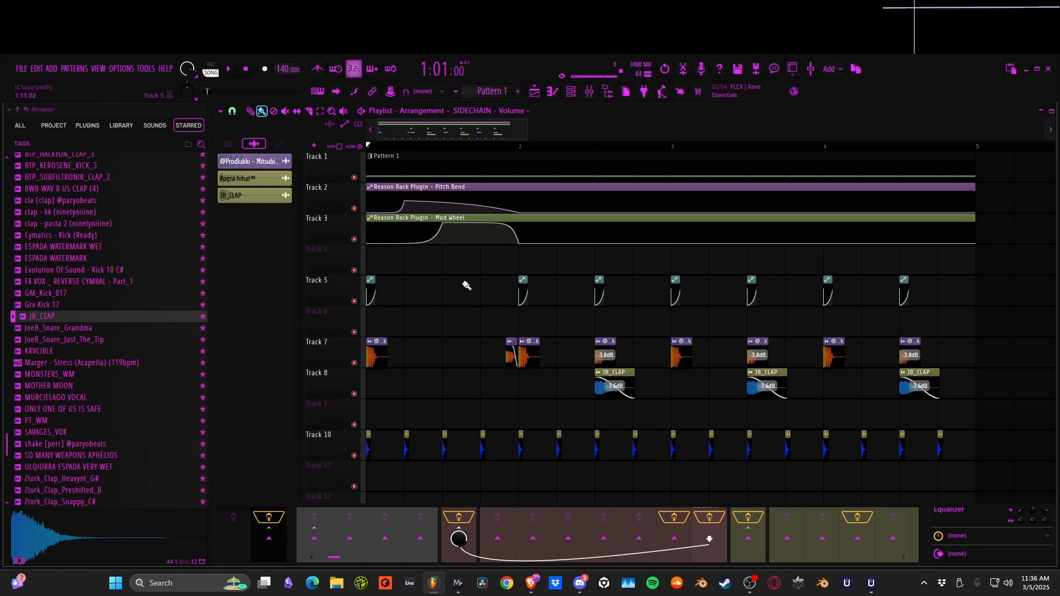
pyautogui.scroll(-2, 467, 285)
pyautogui.scroll(-2, 463, 294)
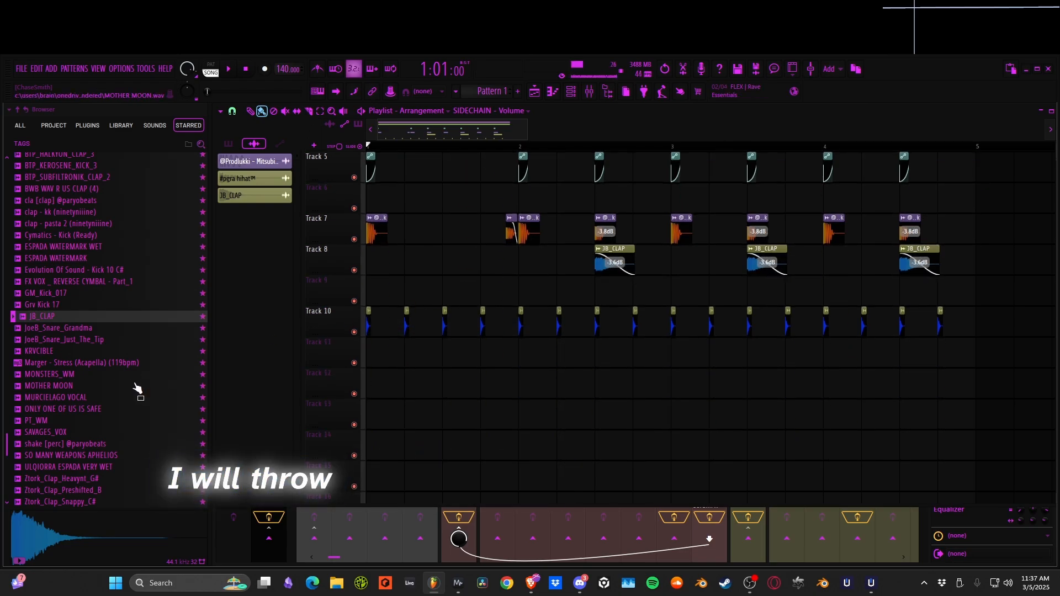
pyautogui.scroll(-2, 137, 390)
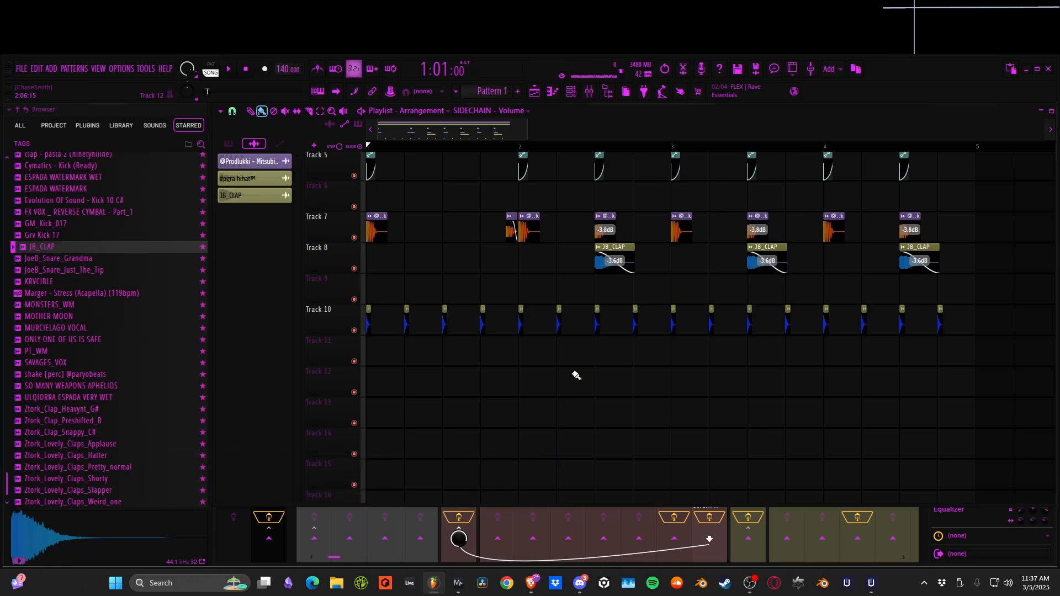
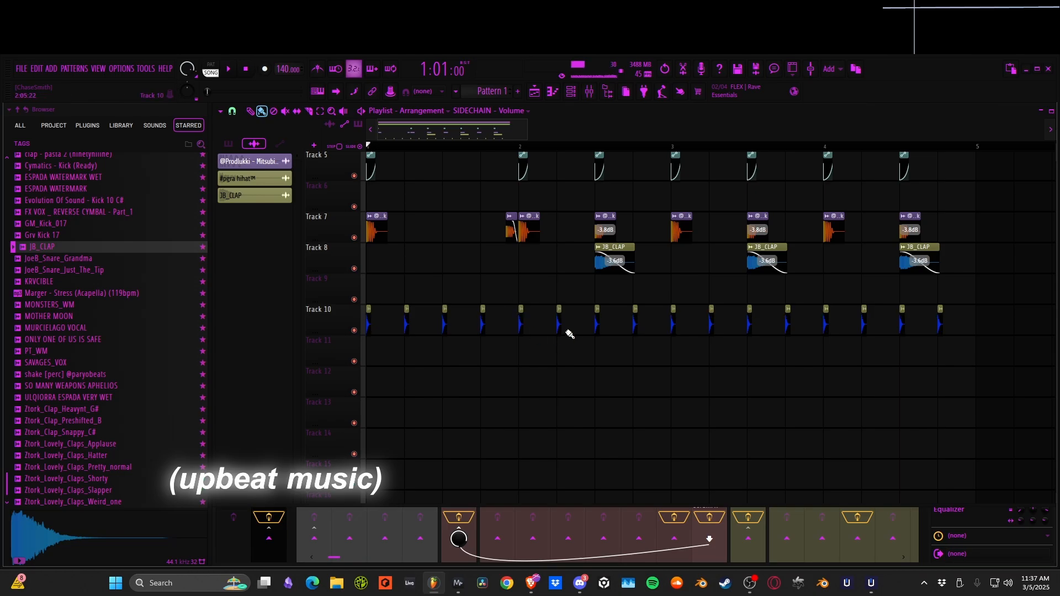
pyautogui.scroll(2, 597, 381)
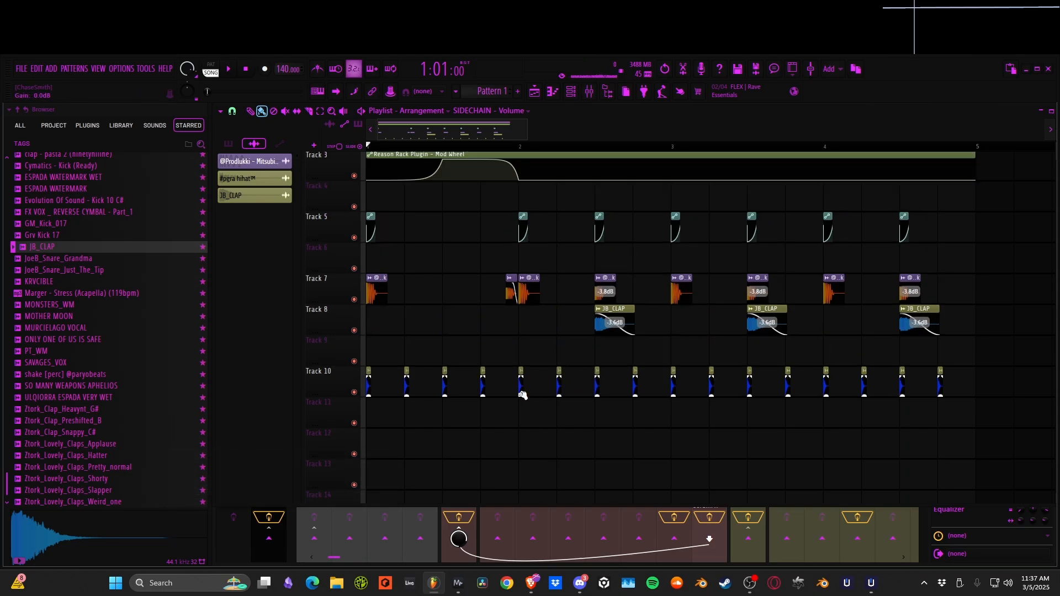
pyautogui.scroll(-2, 522, 395)
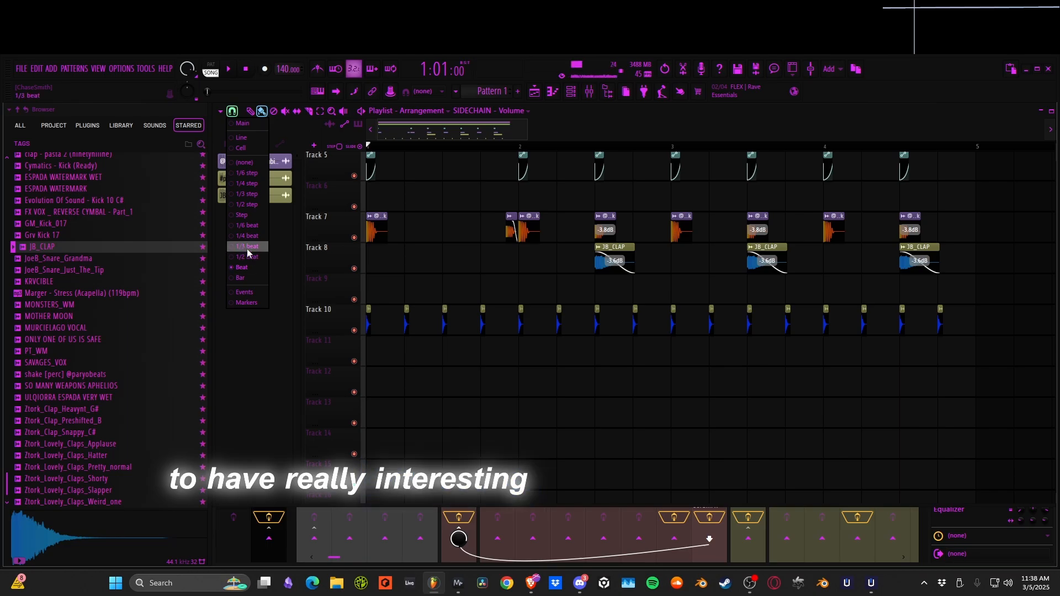
pyautogui.scroll(1, 497, 331)
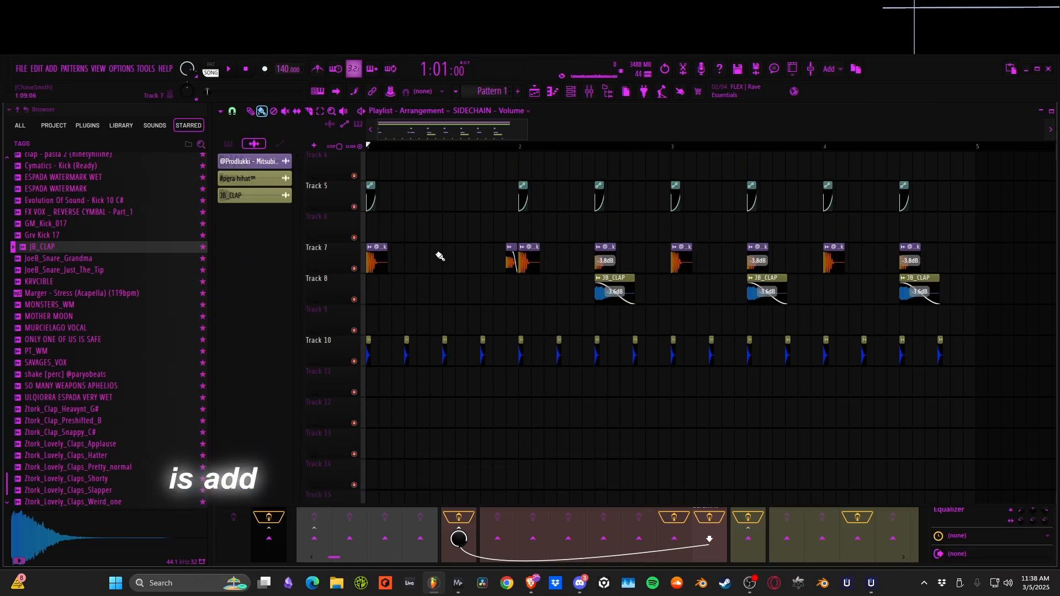
pyautogui.click(232, 111)
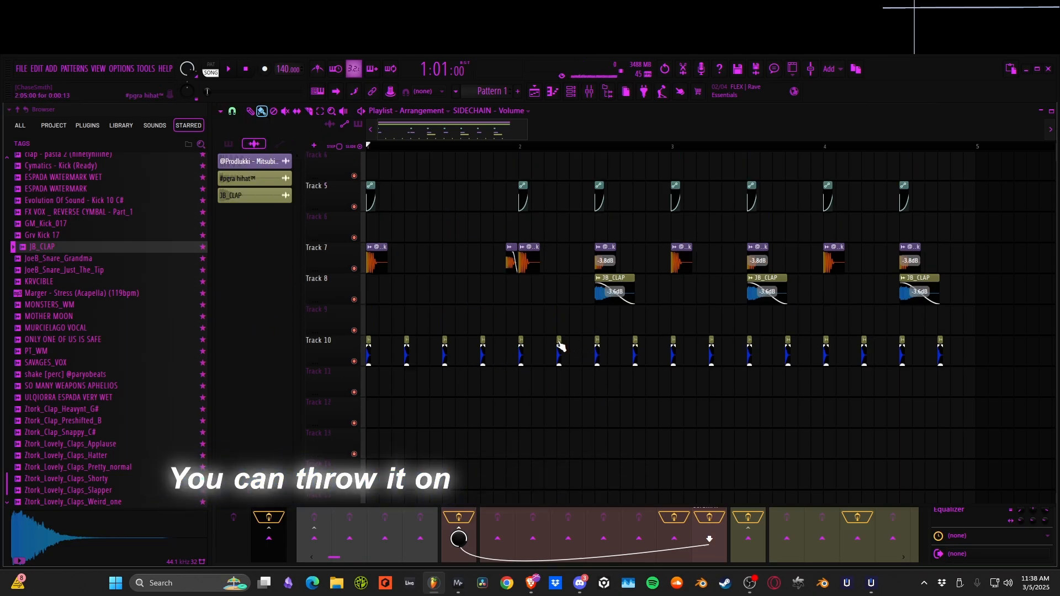
pyautogui.scroll(1, 552, 348)
pyautogui.scroll(2, 519, 350)
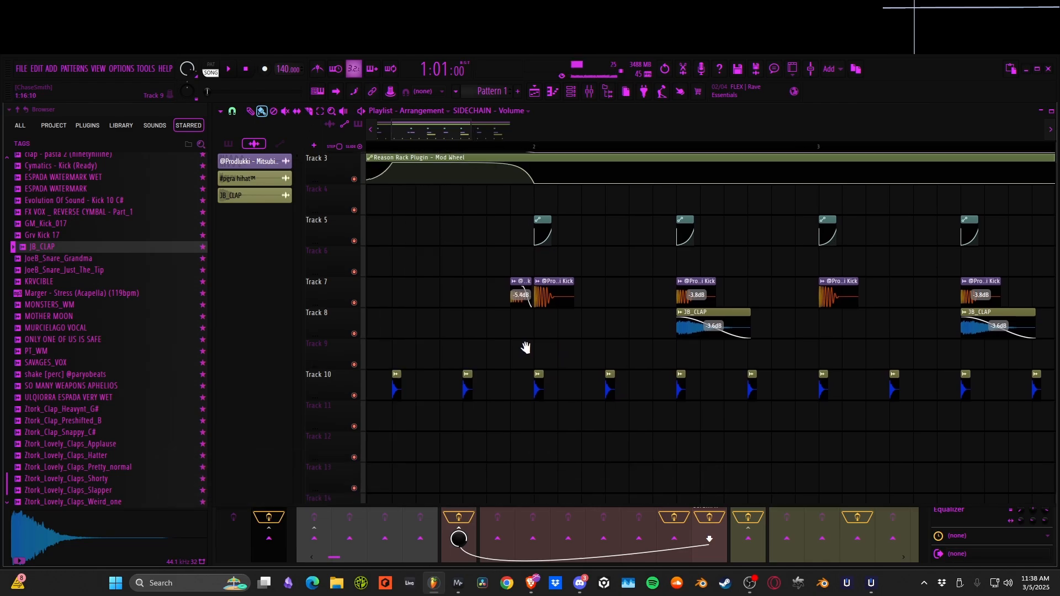
pyautogui.moveTo(526, 348); pyautogui.dragTo(748, 358)
pyautogui.scroll(-2, 670, 364)
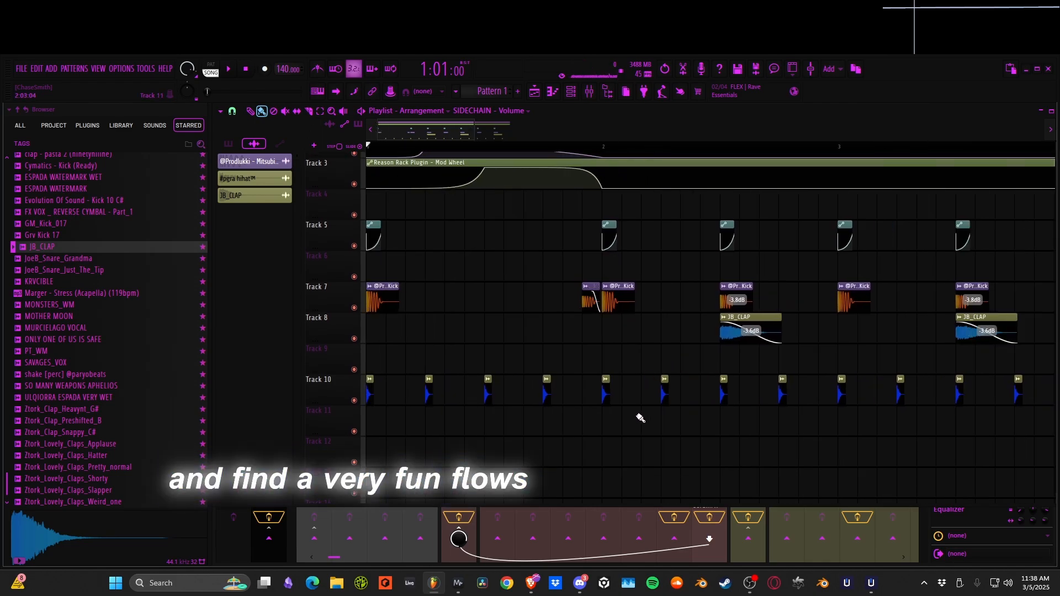
pyautogui.moveTo(637, 425); pyautogui.dragTo(587, 399)
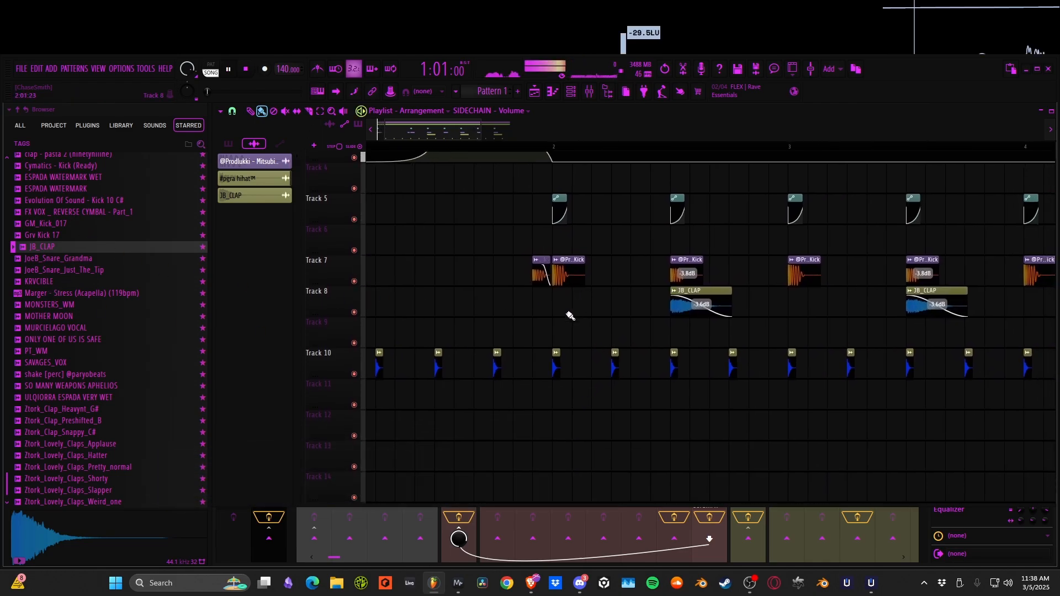
pyautogui.press('space')
pyautogui.moveTo(570, 316); pyautogui.dragTo(523, 374)
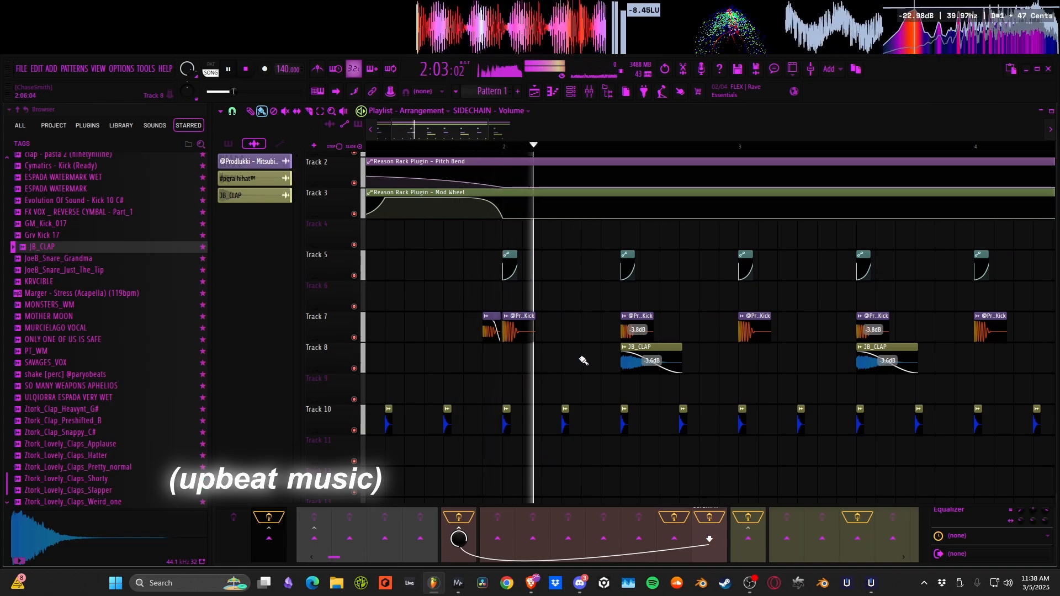
pyautogui.press('space')
pyautogui.scroll(4, 83, 226)
pyautogui.click(92, 225)
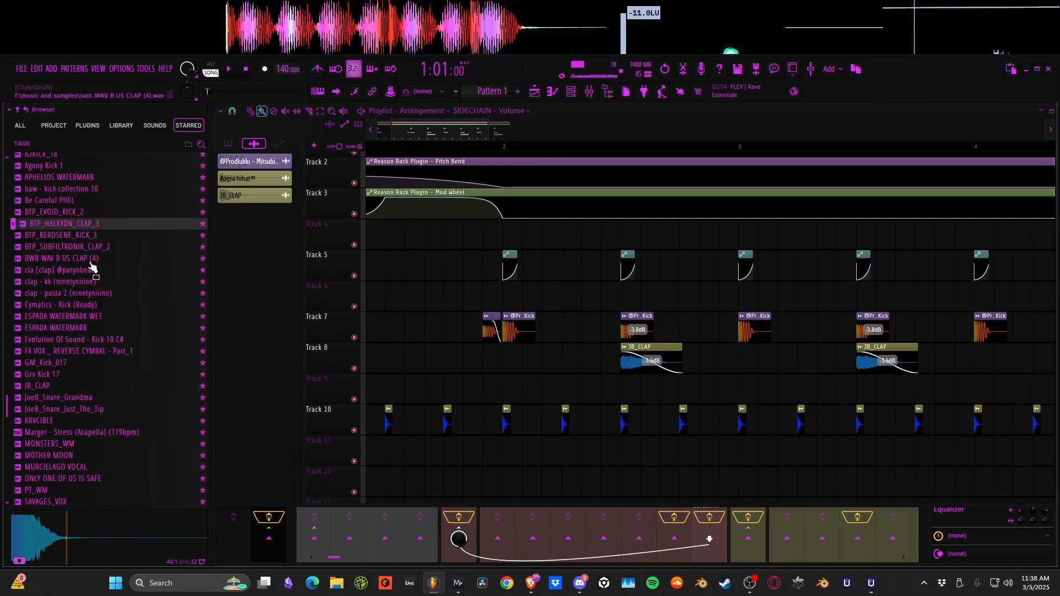
pyautogui.click(91, 269)
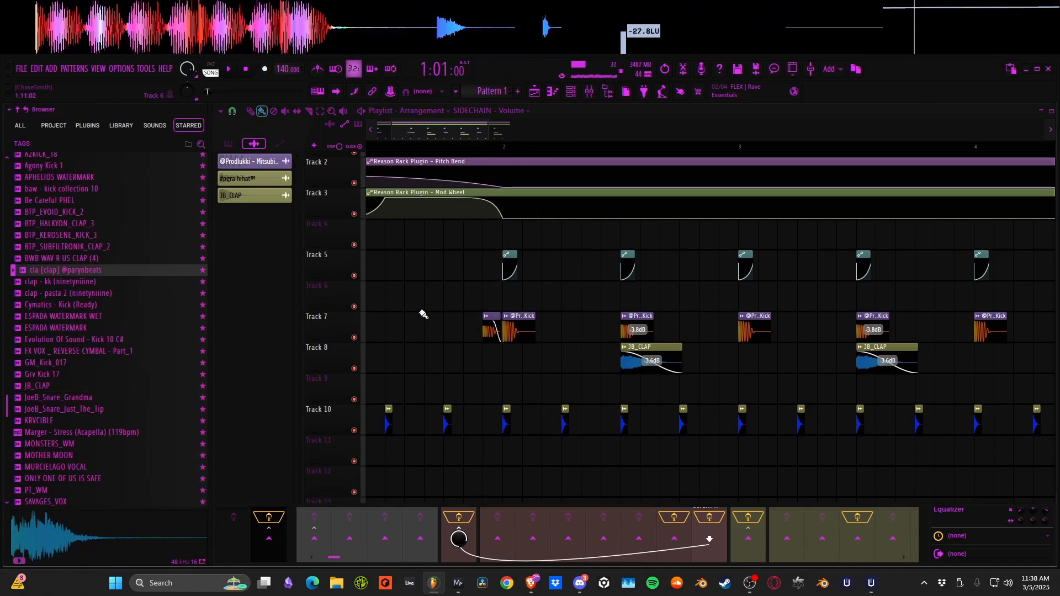
pyautogui.moveTo(505, 340); pyautogui.dragTo(500, 293)
pyautogui.moveTo(69, 270); pyautogui.dragTo(541, 415)
# Add a short pickup kick on Track 7 before the middle of bar 2 and an extra hi-hat on Track 10
pyautogui.press('space')
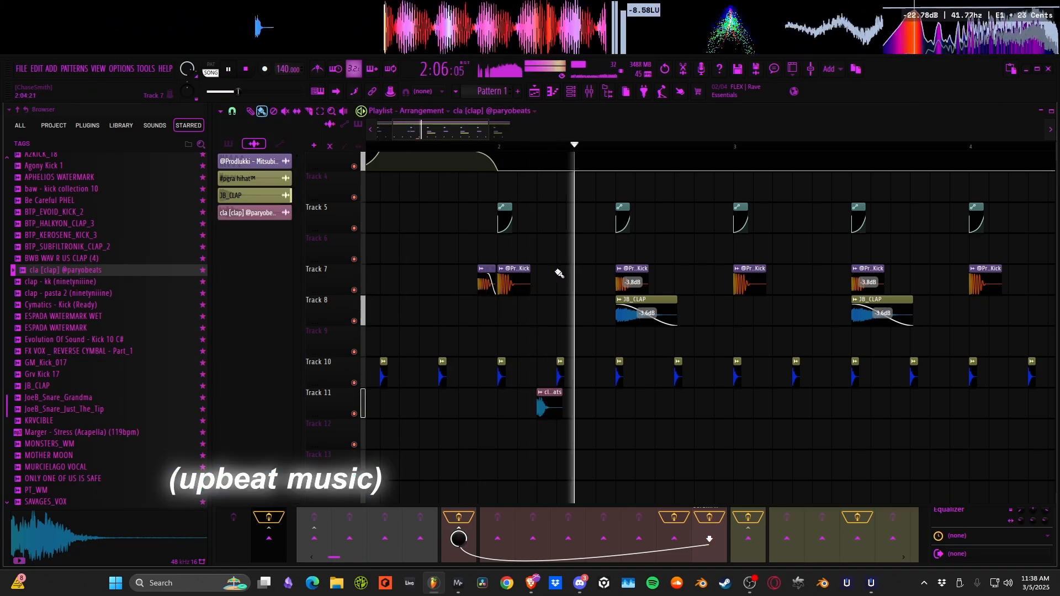
pyautogui.press('space')
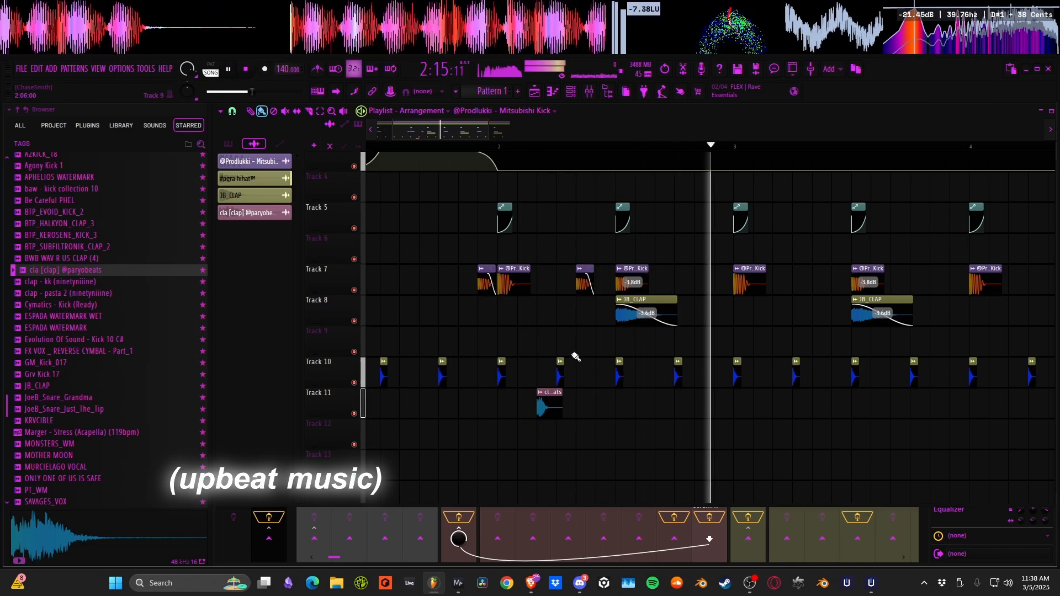
pyautogui.press('space')
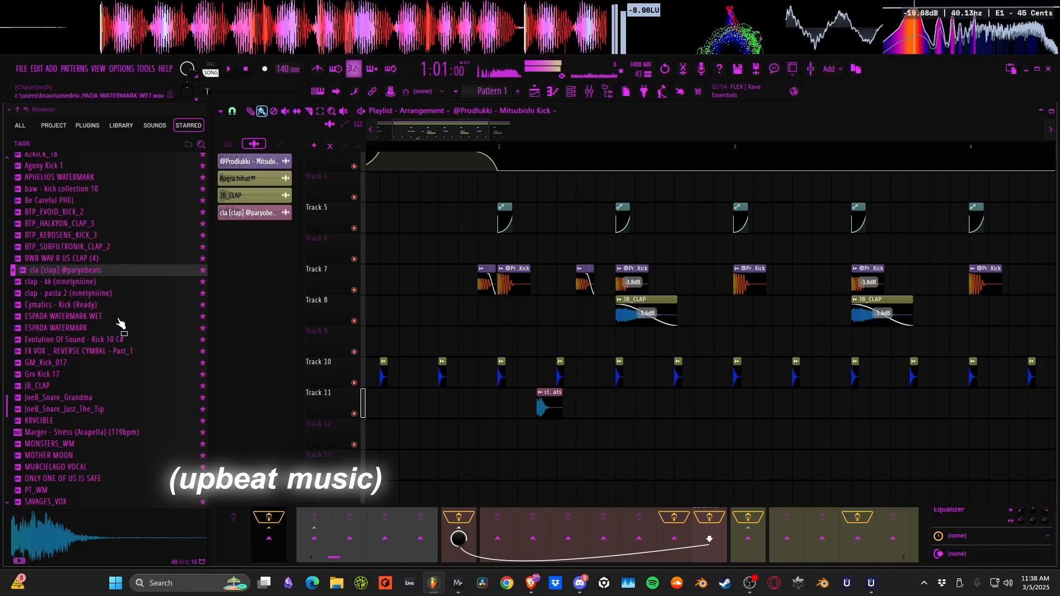
pyautogui.keyDown('ctrl'); pyautogui.scroll(2, 603, 377); pyautogui.keyUp('ctrl')
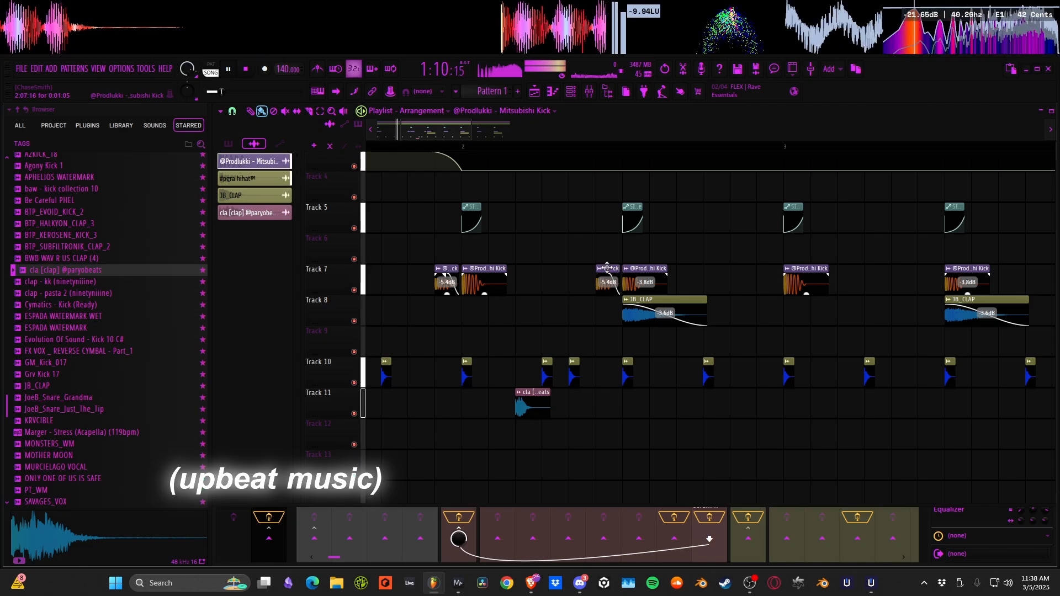
pyautogui.keyDown('ctrl'); pyautogui.scroll(-2, 533, 299); pyautogui.keyUp('ctrl')
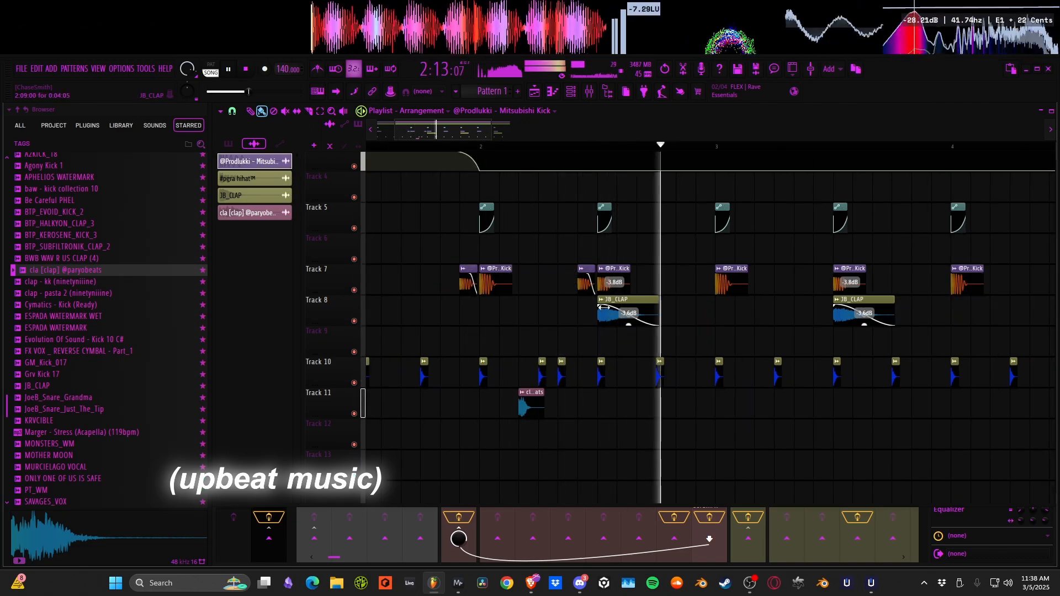
pyautogui.keyDown('ctrl'); pyautogui.scroll(-2, 519, 321); pyautogui.keyUp('ctrl')
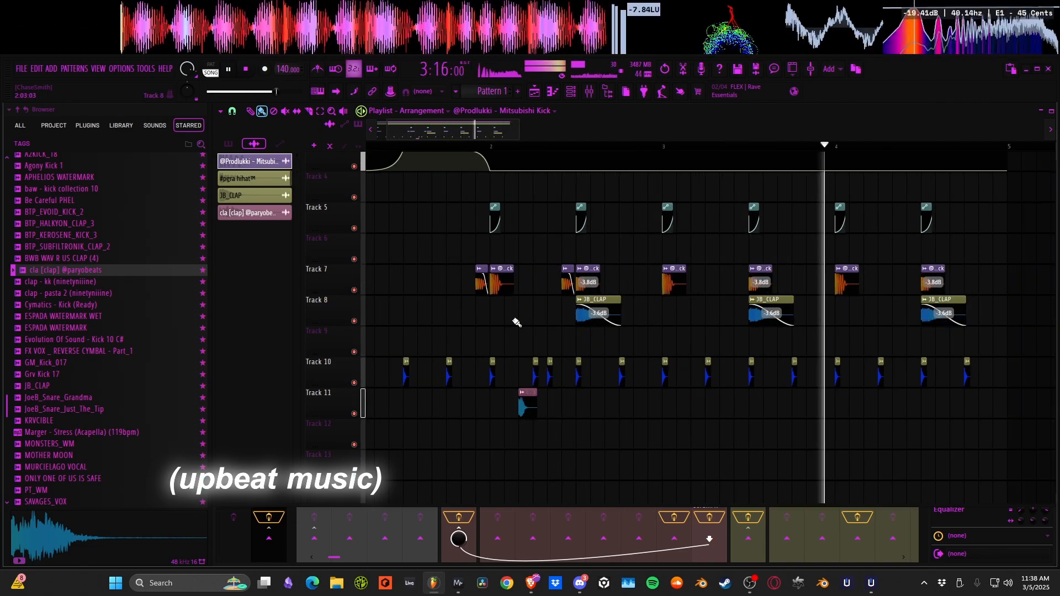
# Play back the arrangement and examine how the added clap, pickup kick and hi-hat sit in bar 2
pyautogui.press('space')
pyautogui.moveTo(411, 332); pyautogui.dragTo(563, 337)
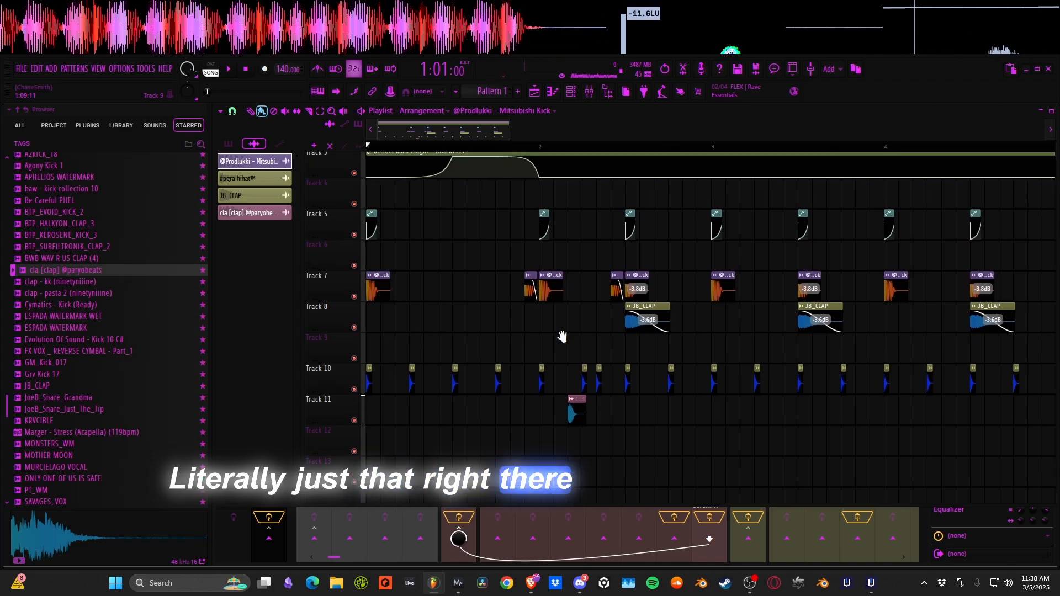
pyautogui.scroll(1, 460, 287)
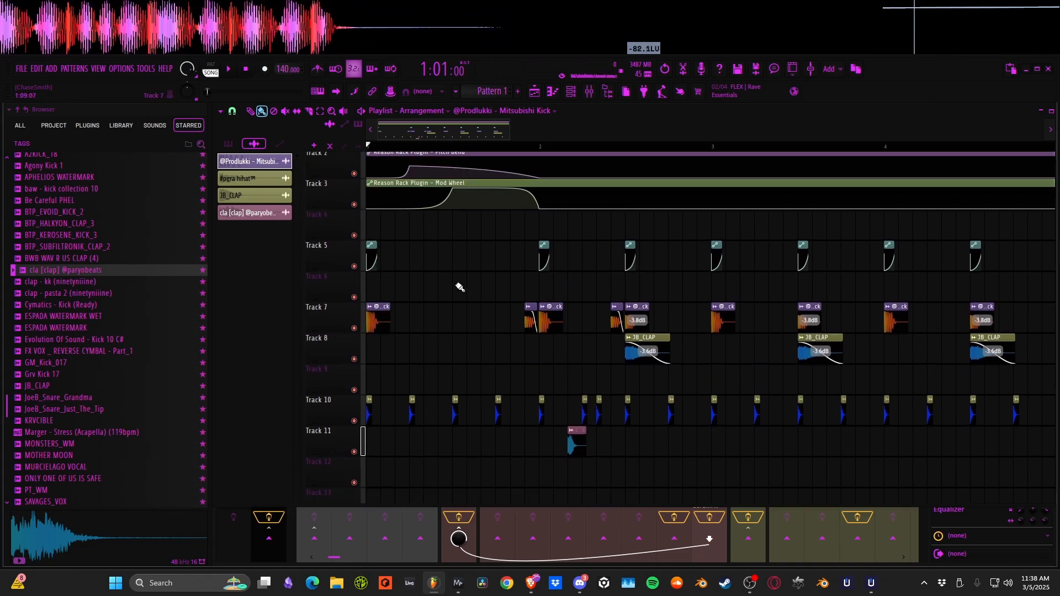
pyautogui.scroll(1, 470, 309)
pyautogui.scroll(-1, 477, 350)
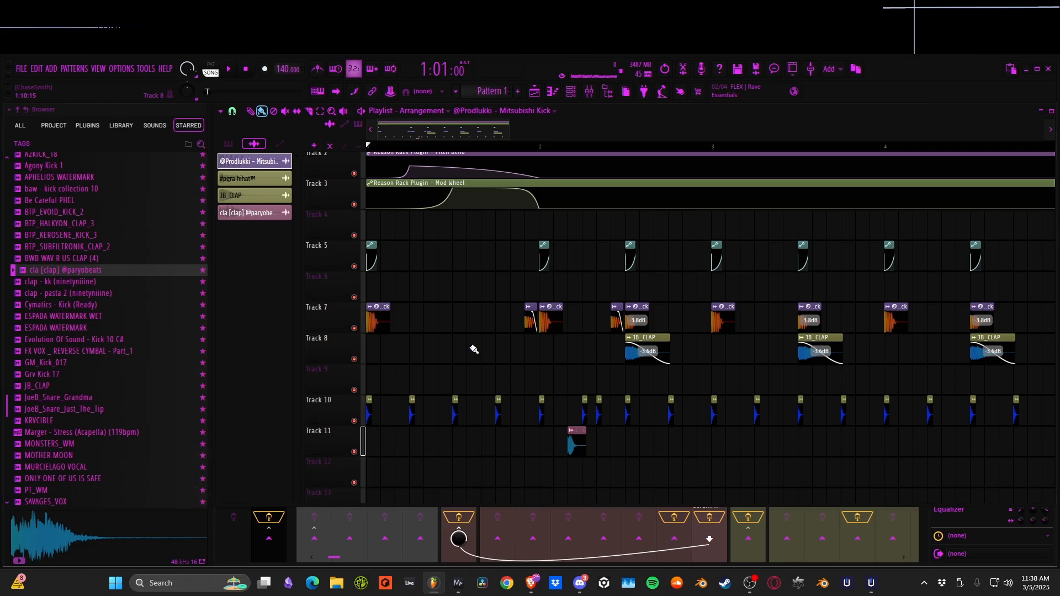
pyautogui.scroll(-1, 475, 304)
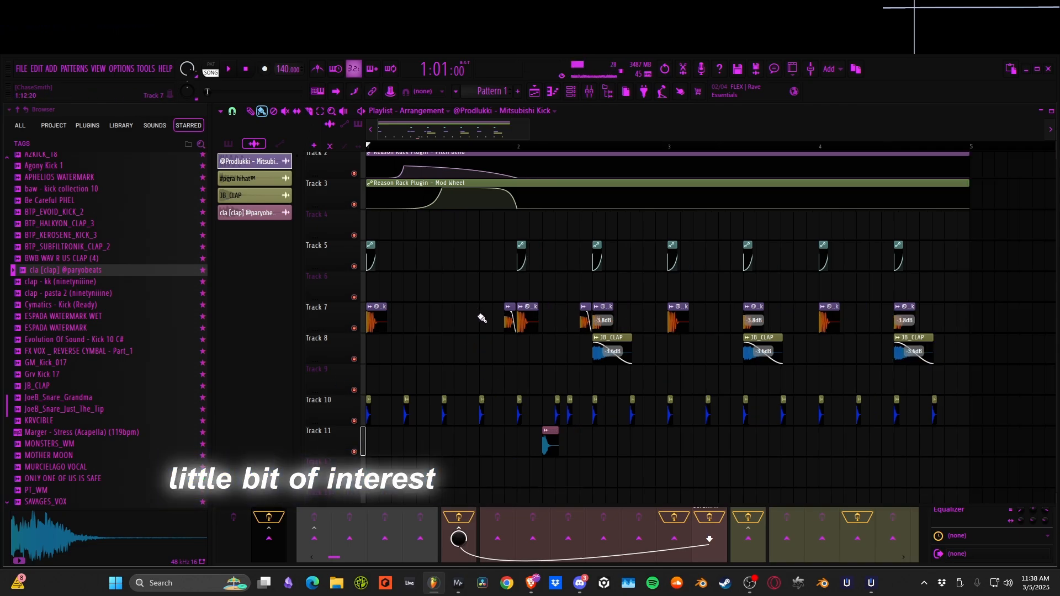
pyautogui.scroll(3, 568, 350)
pyautogui.moveTo(401, 321); pyautogui.dragTo(462, 331)
pyautogui.press('space')
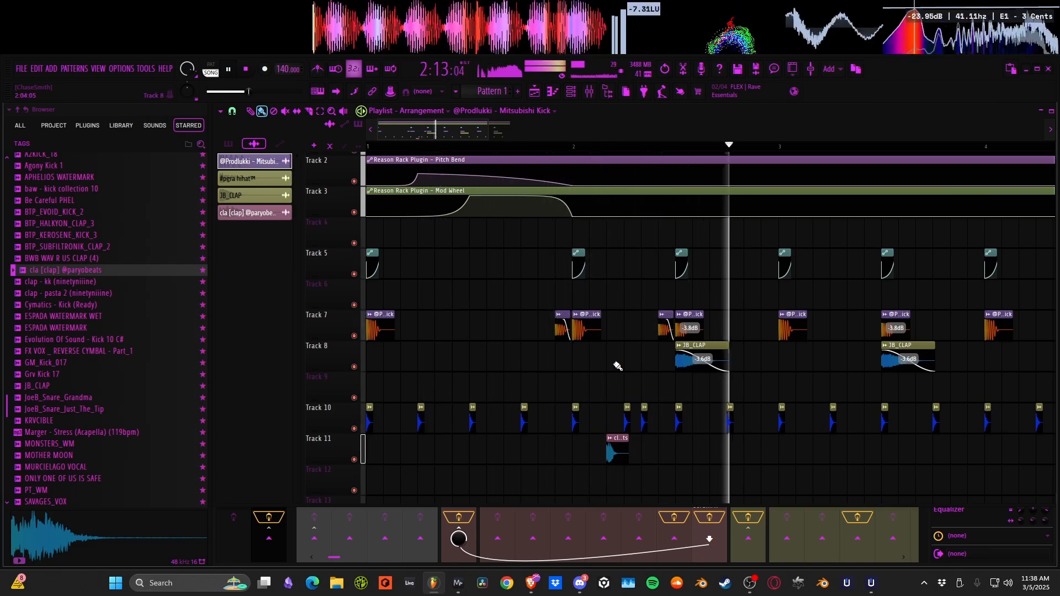
pyautogui.moveTo(640, 378); pyautogui.dragTo(572, 357)
pyautogui.scroll(3, 560, 438)
pyautogui.press('space')
# Fade out the clap clip on Track 11, route its channel to mixer track 15, and close the channel settings
pyautogui.press('space')
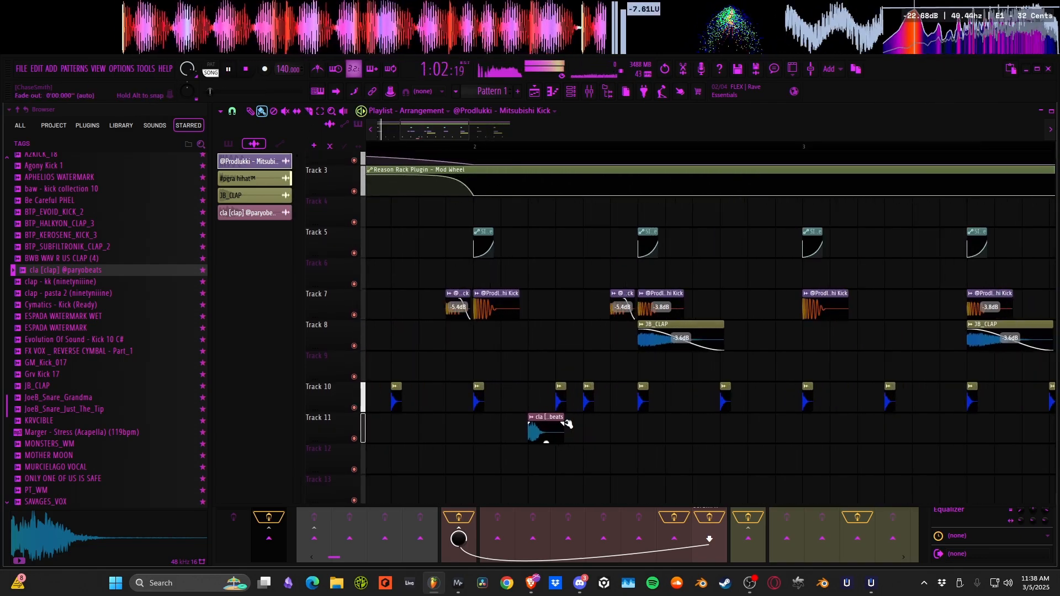
pyautogui.doubleClick(544, 421)
pyautogui.press('space')
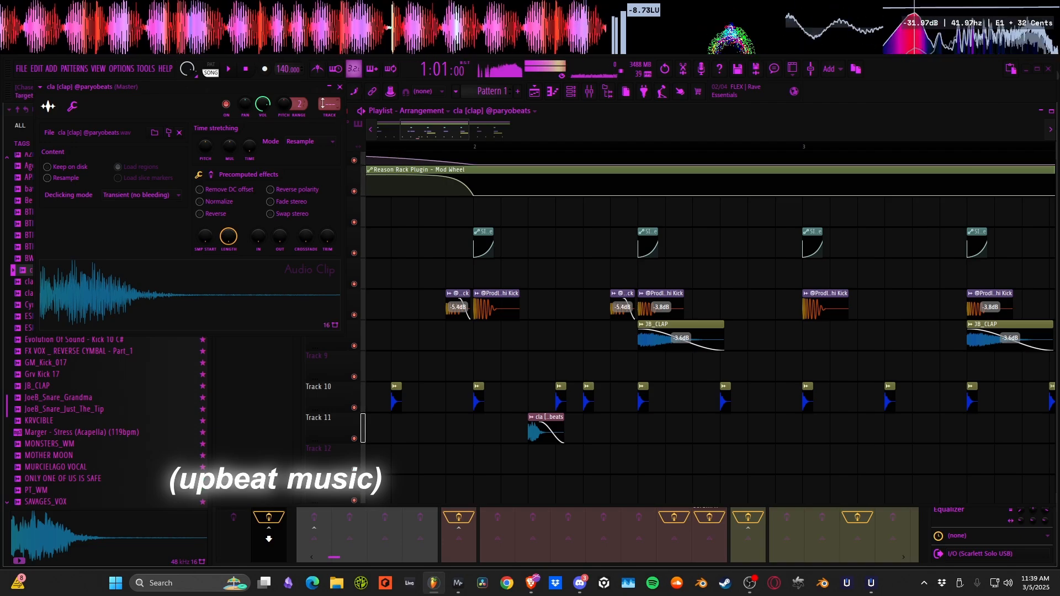
pyautogui.moveTo(323, 104); pyautogui.dragTo(324, 89)
pyautogui.press('F9')
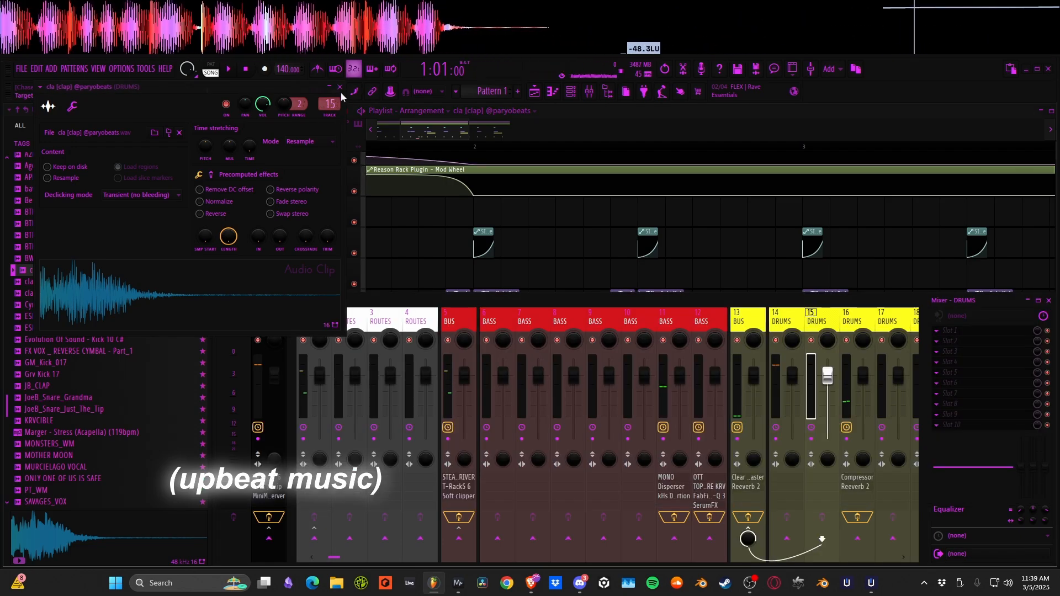
pyautogui.click(341, 89)
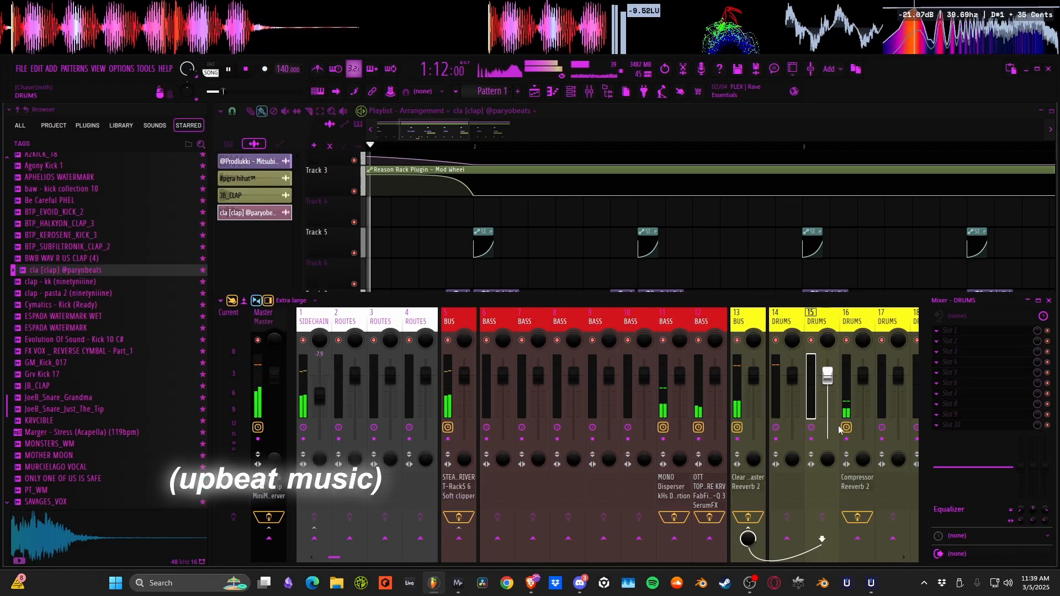
# Insert Fruity Delay 3 on DRUMS track 15, choose the Ping pong model, lower the feedback and wet levels, and close it
pyautogui.click(960, 333)
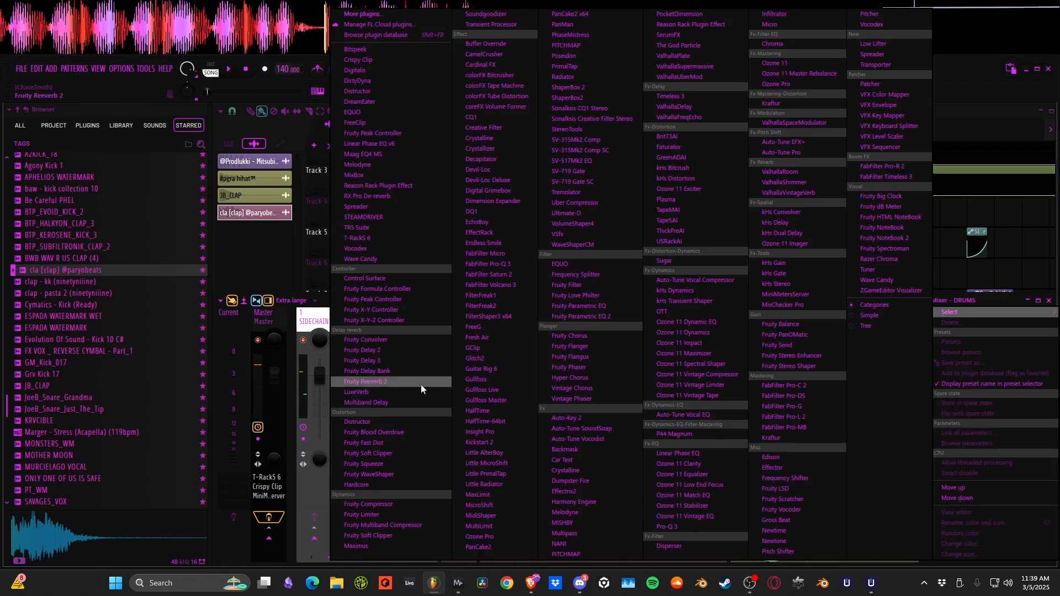
pyautogui.click(409, 361)
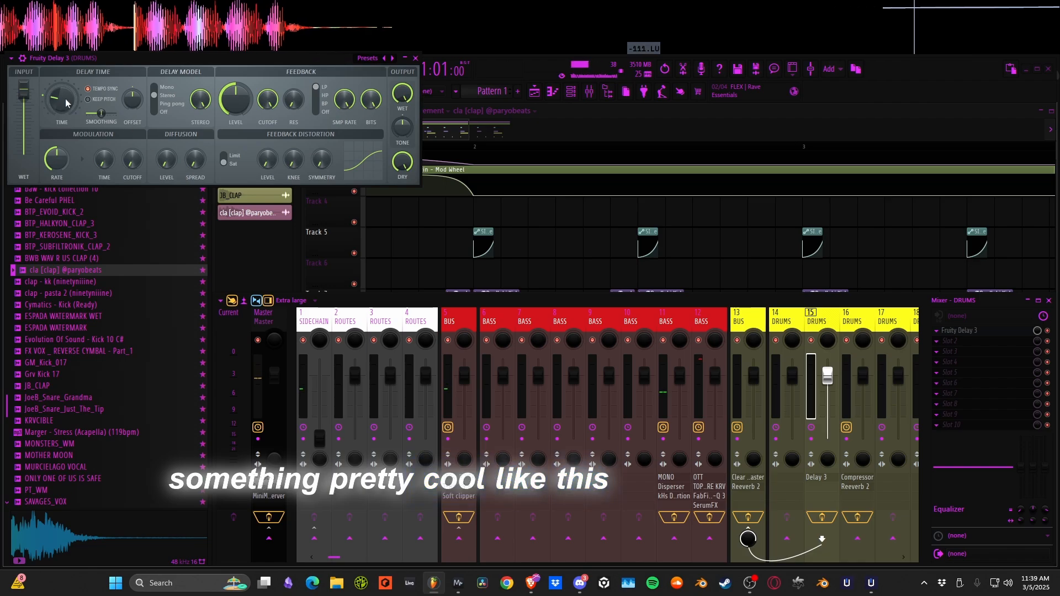
pyautogui.moveTo(66, 103); pyautogui.dragTo(66, 112)
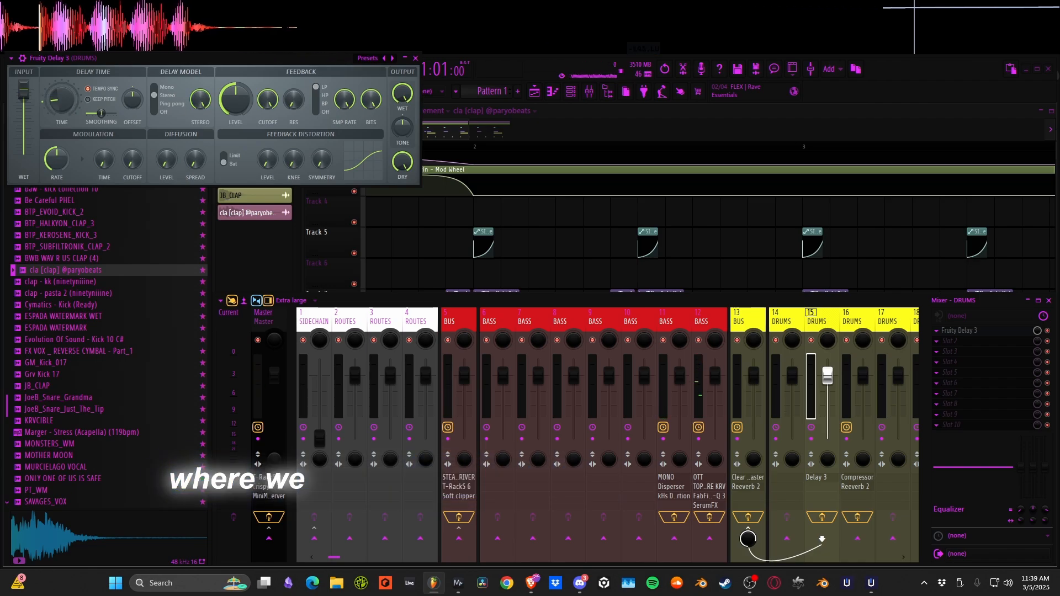
pyautogui.click(167, 102)
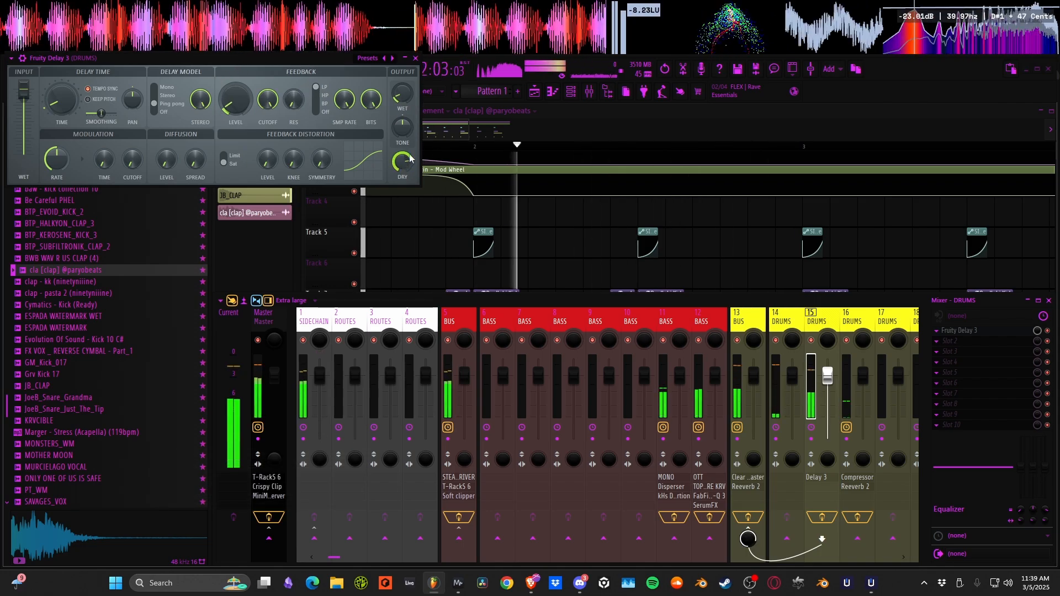
pyautogui.click(415, 58)
# Add another hi-hat on Track 10 just before the middle of bar 2 and play back from the start of bar 2
pyautogui.click(577, 227)
pyautogui.scroll(-3, 574, 247)
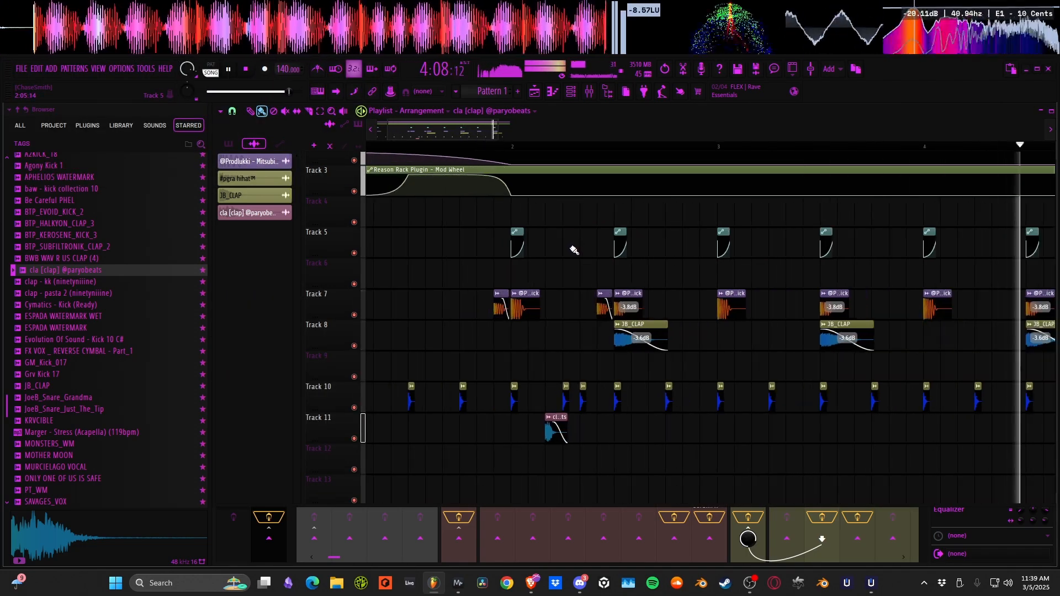
pyautogui.press('space')
pyautogui.scroll(3, 558, 395)
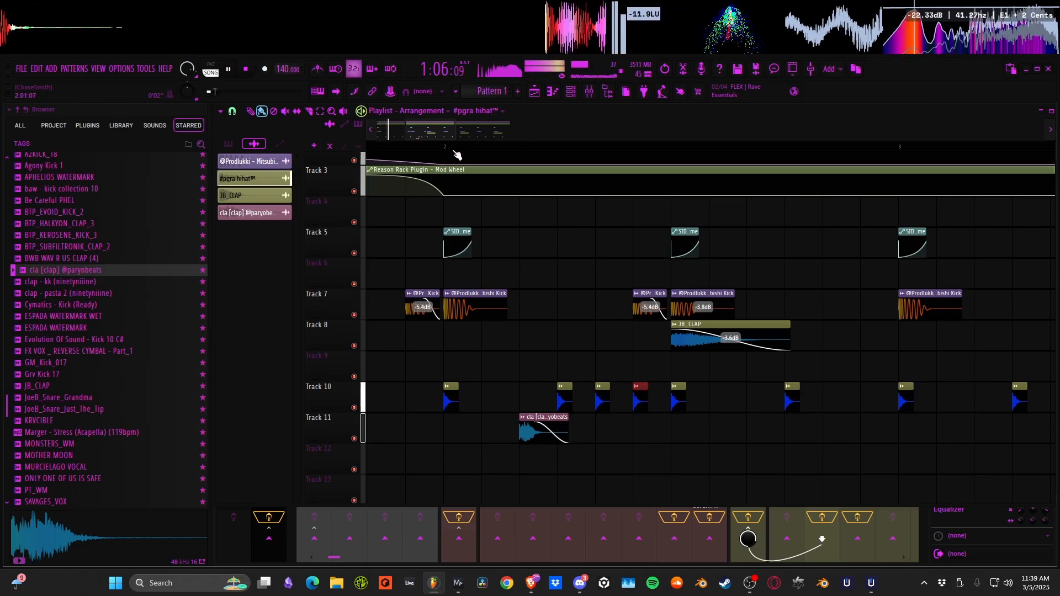
pyautogui.press('space')
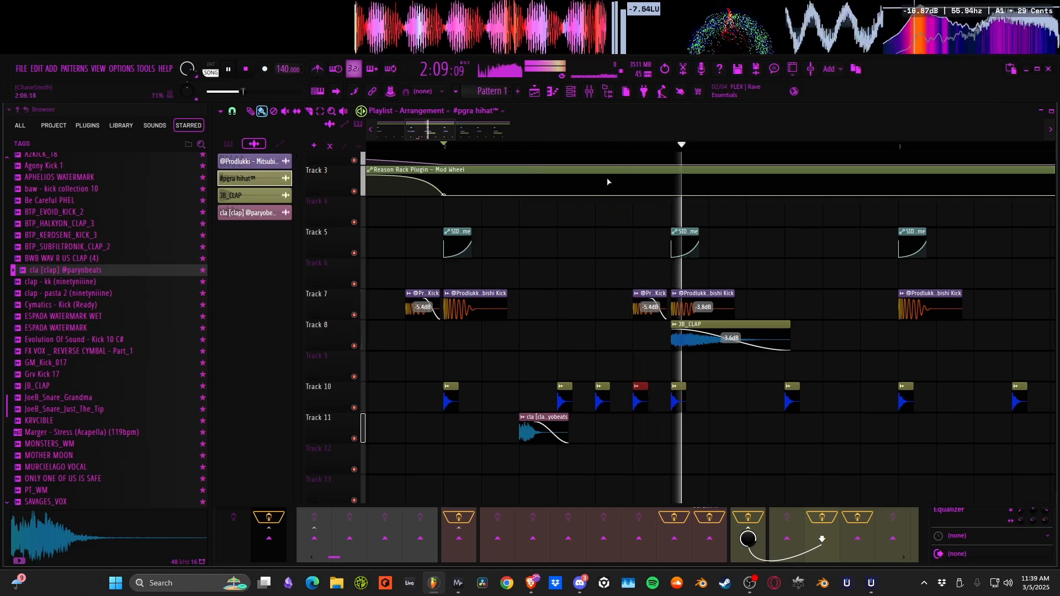
pyautogui.press('space')
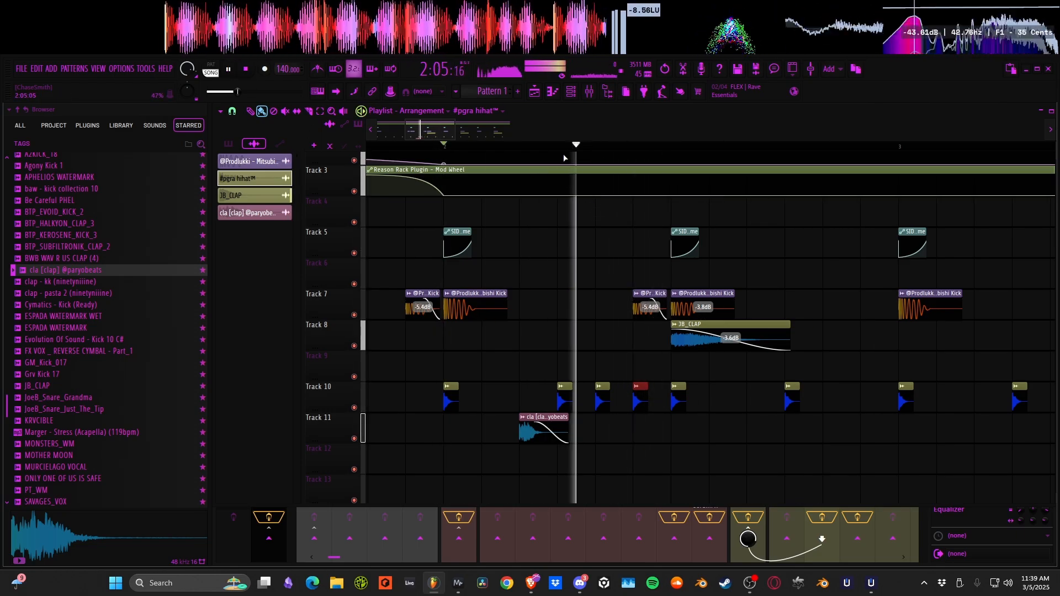
pyautogui.press('space')
pyautogui.scroll(-1, 576, 313)
pyautogui.scroll(-4, 577, 312)
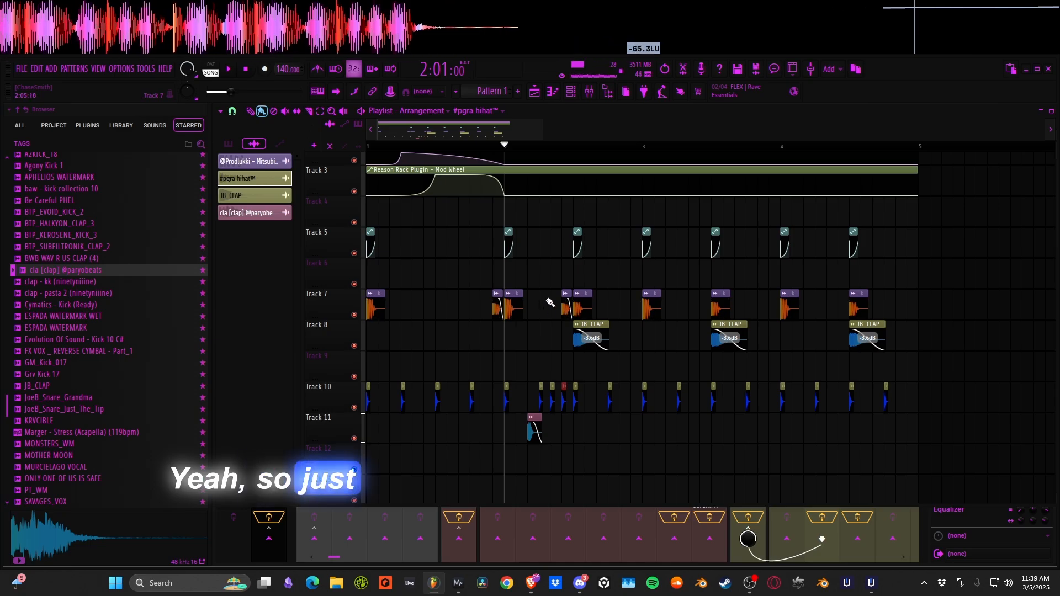
# Place the starred sample Ztork_Lovely_Claps_Shorty on Track 12 in the last third of bar 1 and play it back
pyautogui.scroll(-3, 580, 301)
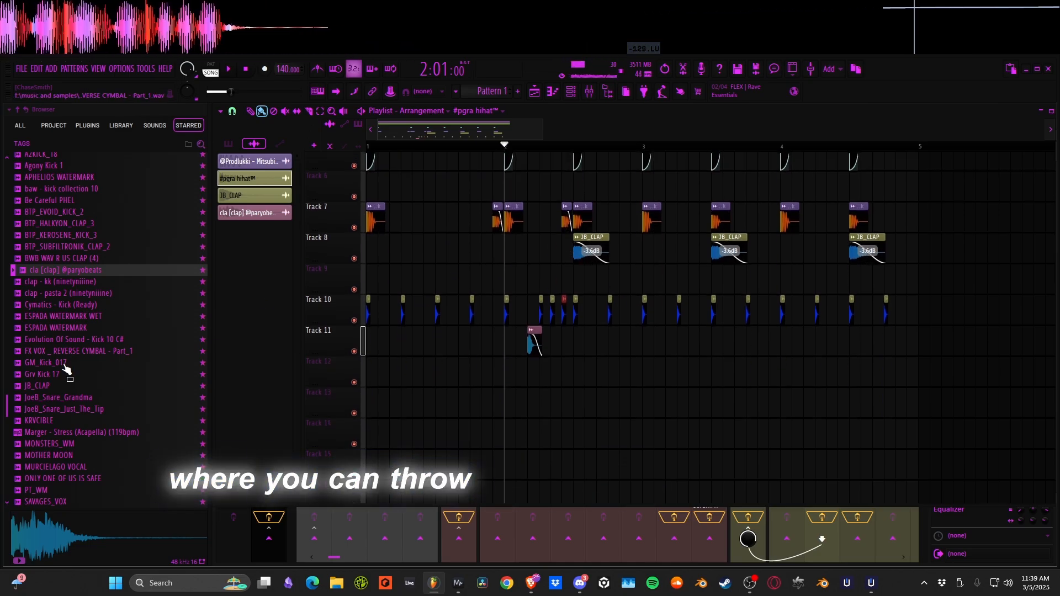
pyautogui.scroll(-4, 66, 381)
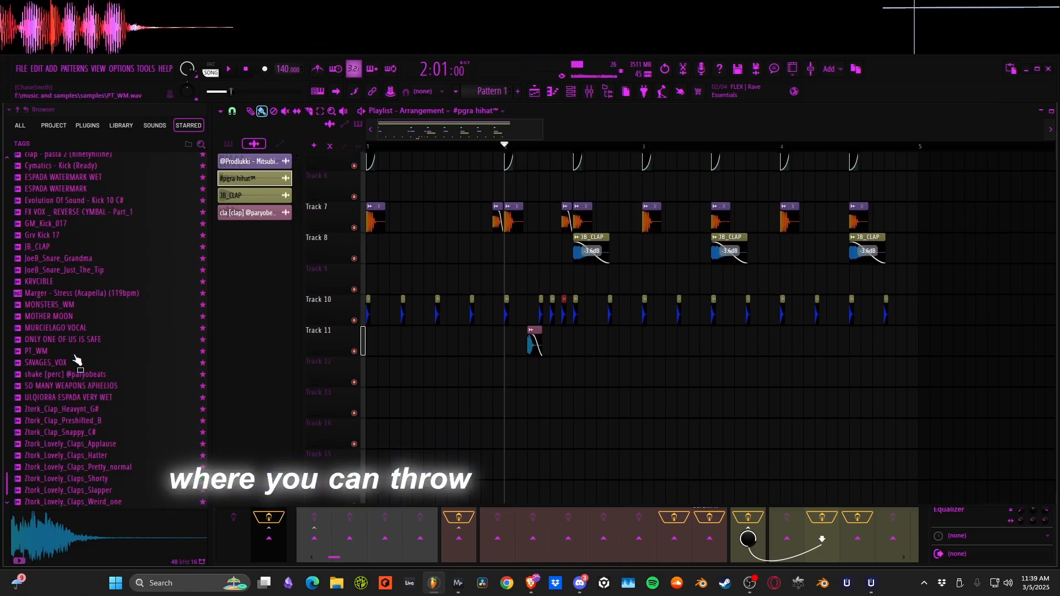
pyautogui.click(83, 480)
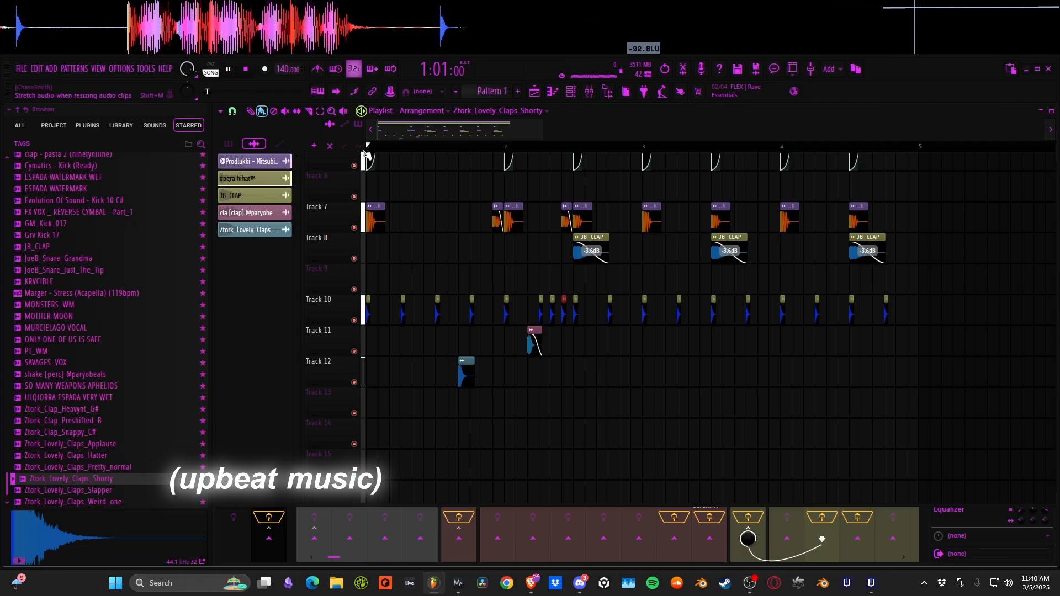
pyautogui.scroll(3, 506, 342)
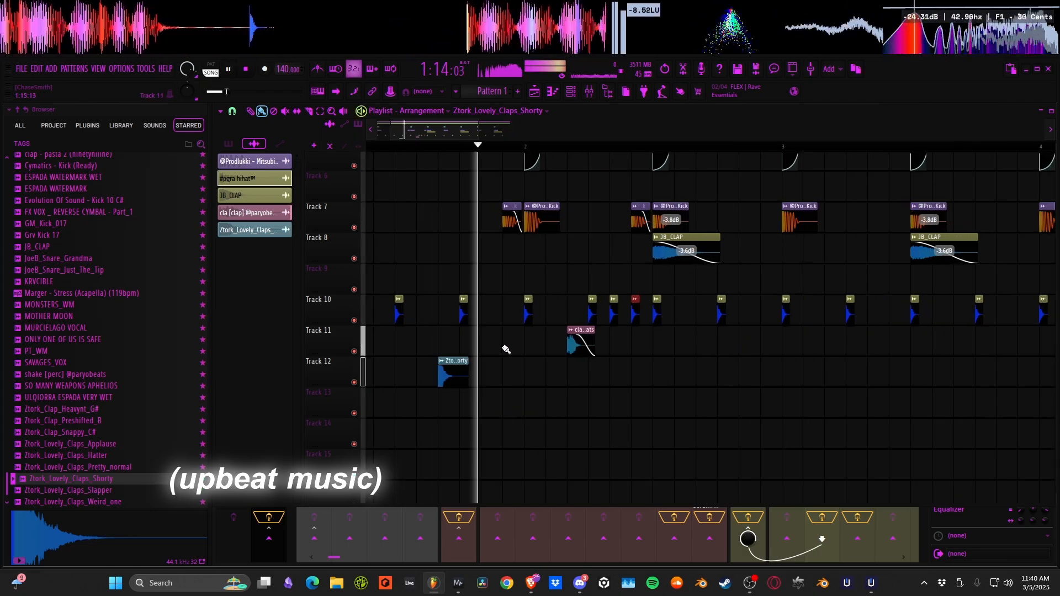
pyautogui.press('space')
# Place Ztork_Lovely_Claps_Hatter on Track 13 and Ztork_Lovely_Claps_Pretty_normal on Track 14, staggered after the Shorty clap, and play the sequence
pyautogui.press('Up')
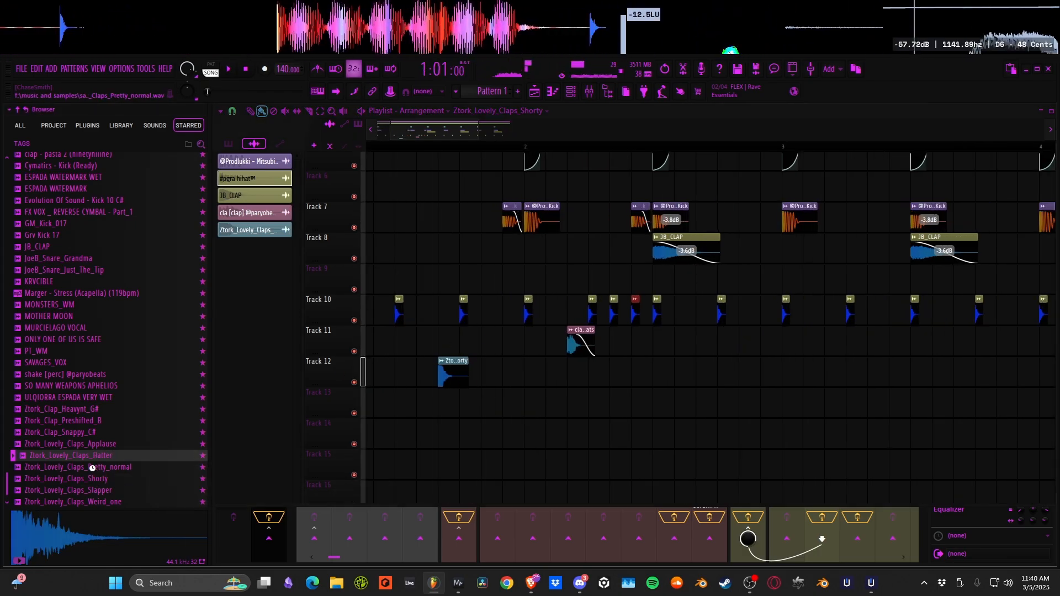
pyautogui.moveTo(78, 456); pyautogui.dragTo(255, 444)
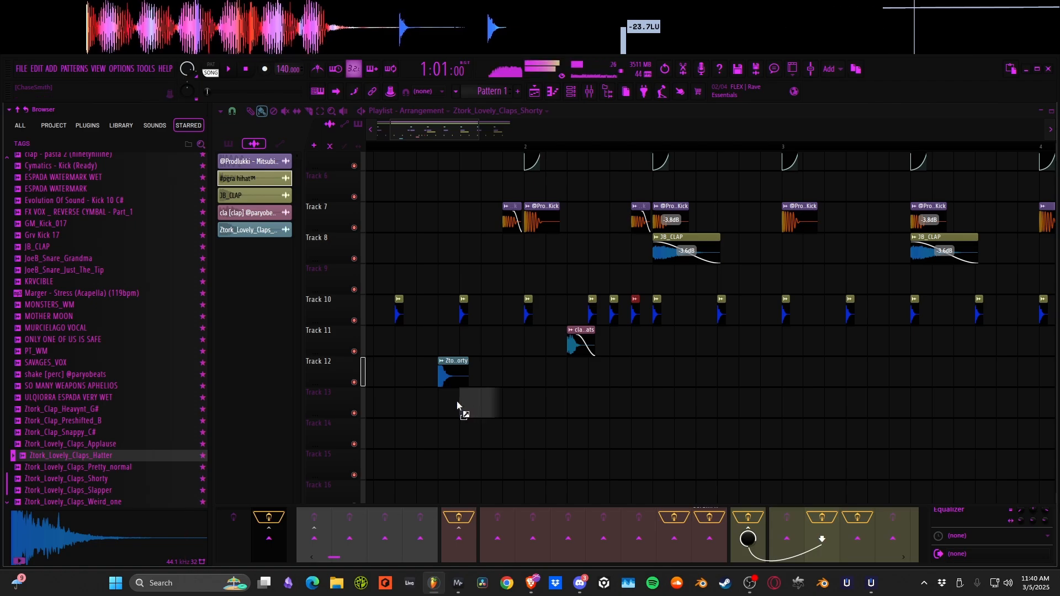
pyautogui.moveTo(456, 405); pyautogui.dragTo(458, 405)
pyautogui.moveTo(105, 468); pyautogui.dragTo(556, 403)
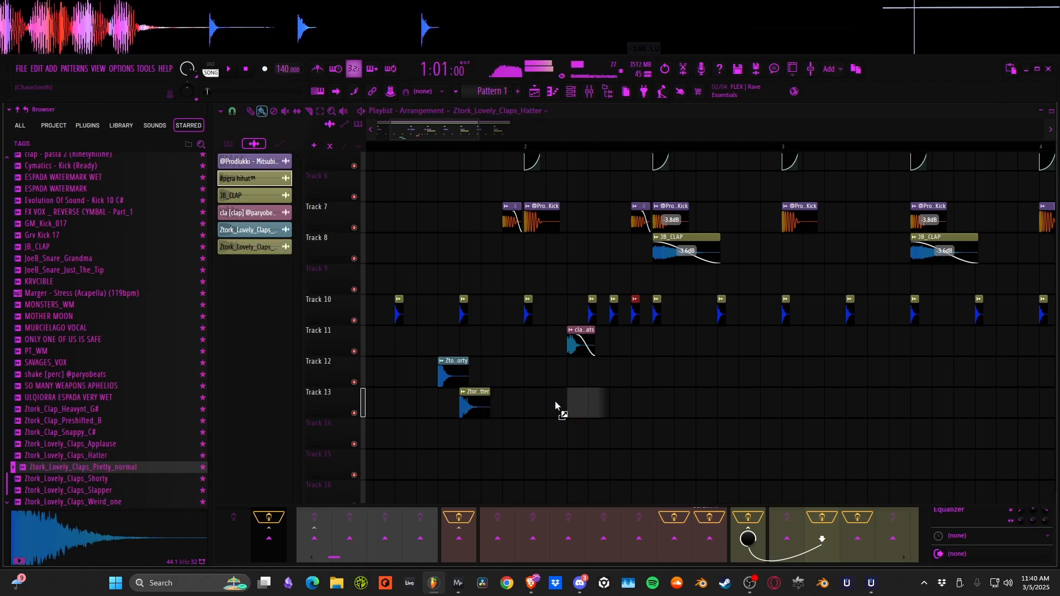
pyautogui.moveTo(487, 431); pyautogui.dragTo(487, 430)
pyautogui.press('space')
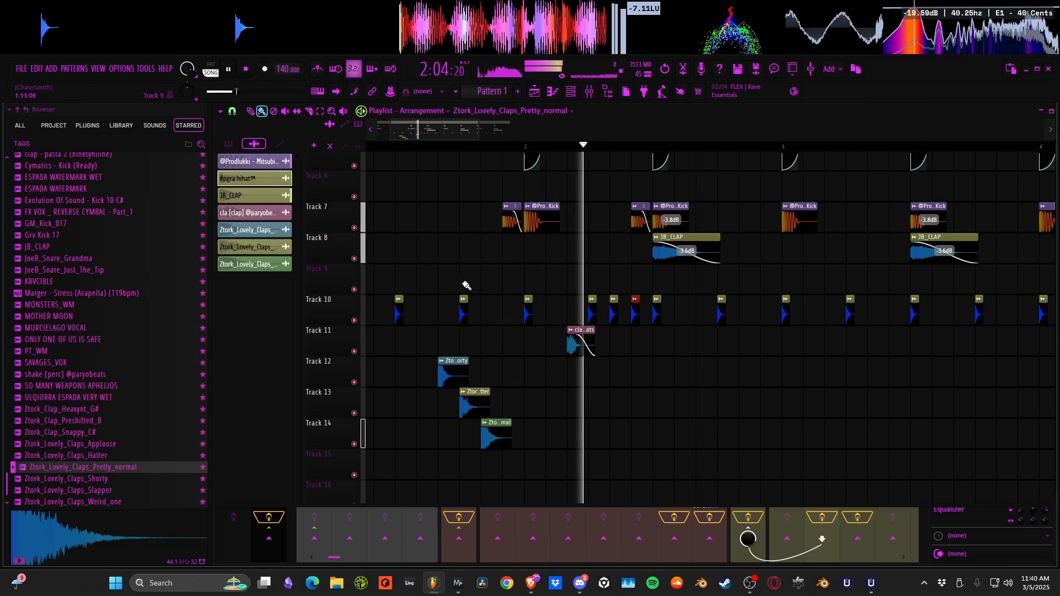
# Route the Shorty, Hatter and Pretty_normal clap clips on Tracks 12 to 14 to DRUMS mixer track 16
pyautogui.press('space')
pyautogui.doubleClick(452, 365)
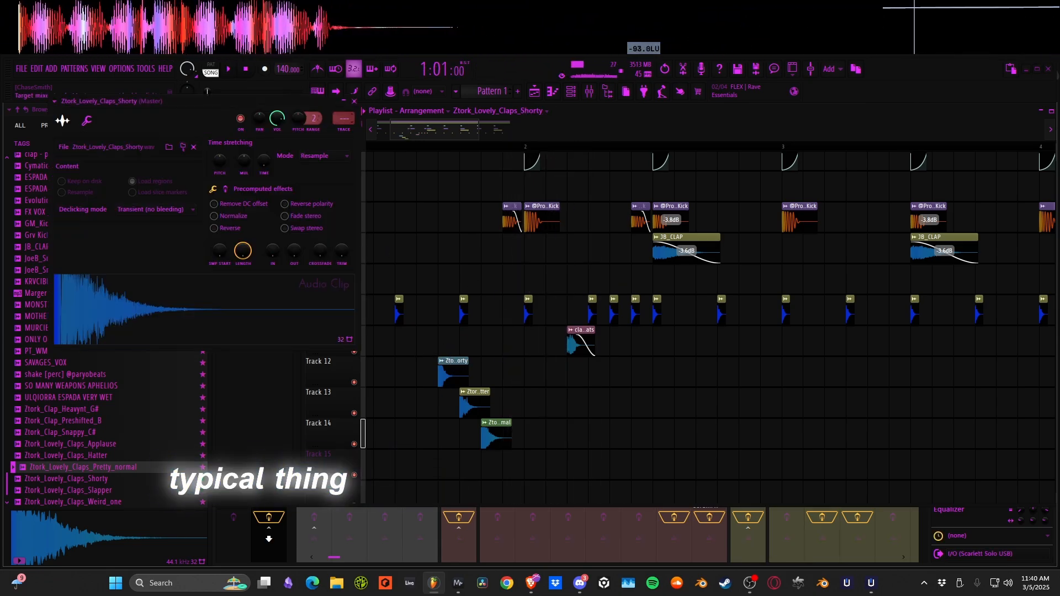
pyautogui.moveTo(344, 118); pyautogui.dragTo(347, 88)
pyautogui.doubleClick(479, 398)
pyautogui.doubleClick(502, 424)
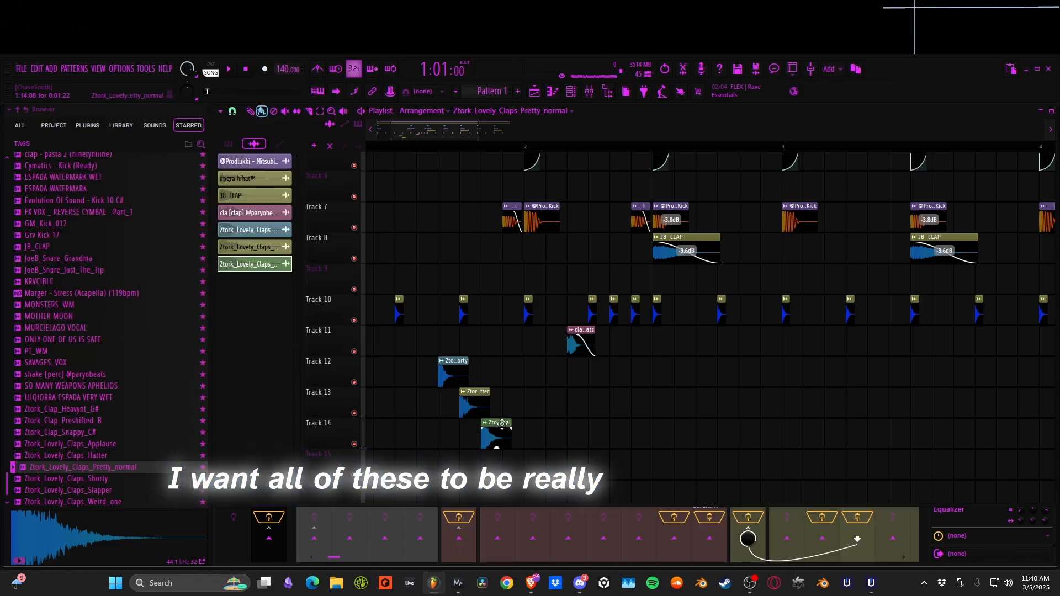
pyautogui.moveTo(372, 145); pyautogui.dragTo(372, 114)
# Play the arrangement from bar 1 to hear the three staggered claps in context, and stop playback
pyautogui.click(388, 130)
pyautogui.press('space')
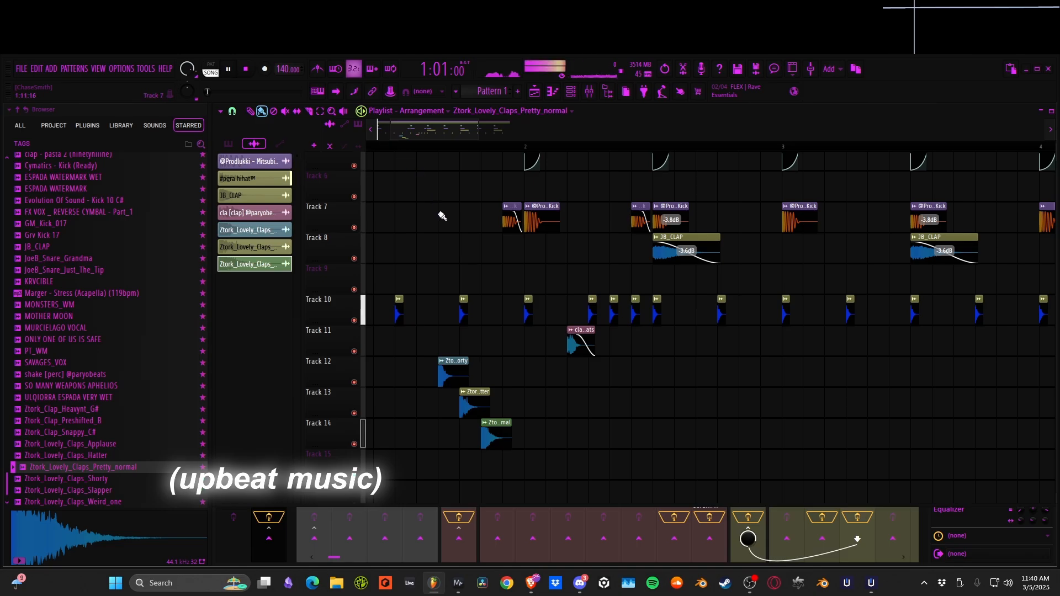
pyautogui.scroll(2, 446, 226)
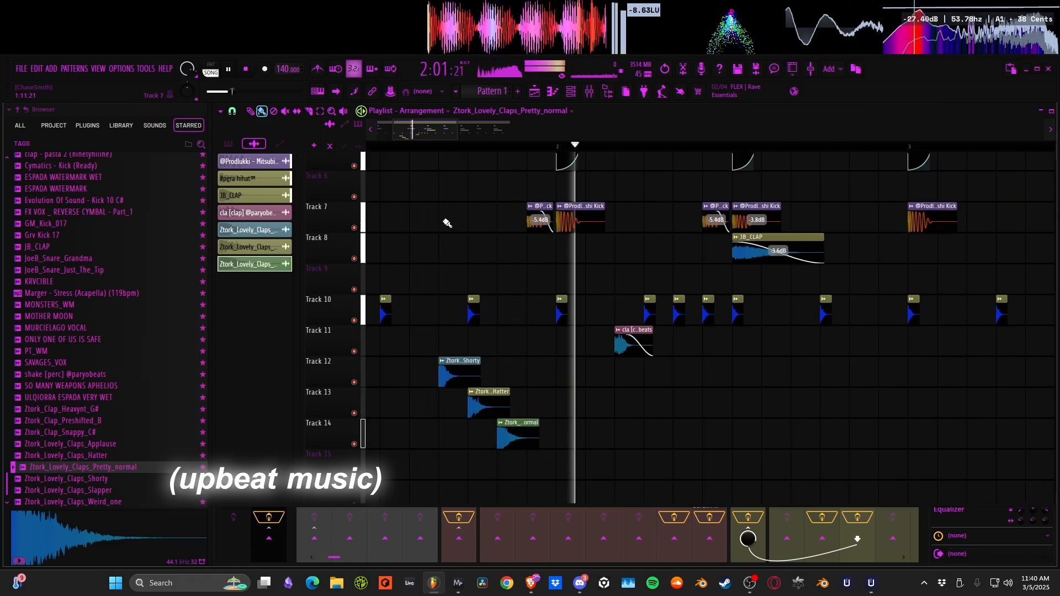
pyautogui.scroll(-2, 574, 295)
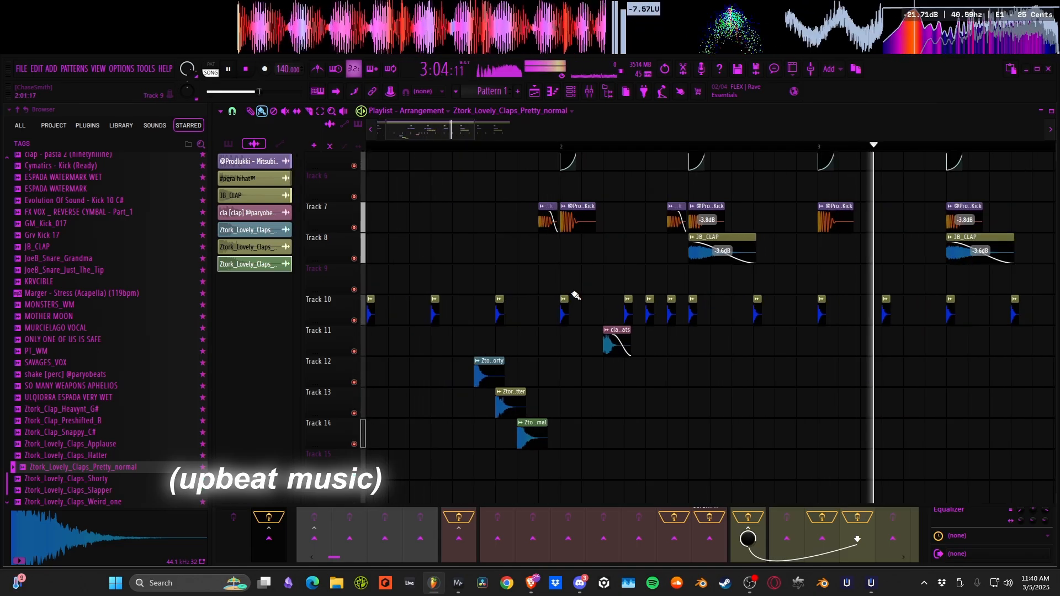
pyautogui.scroll(-1, 574, 295)
pyautogui.press('space')
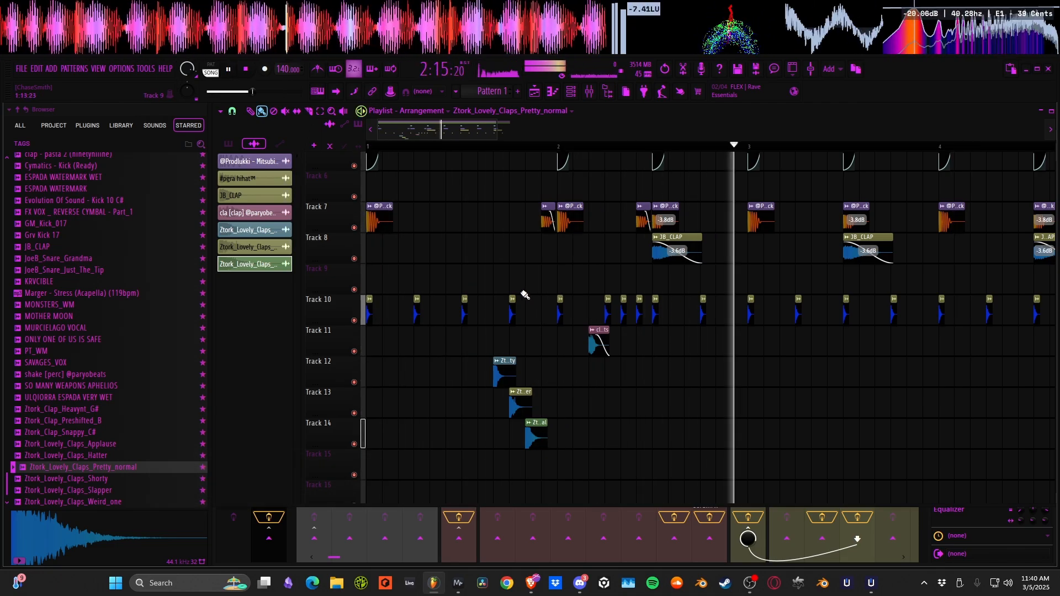
pyautogui.press('space')
pyautogui.scroll(-1, 592, 332)
pyautogui.scroll(1, 632, 398)
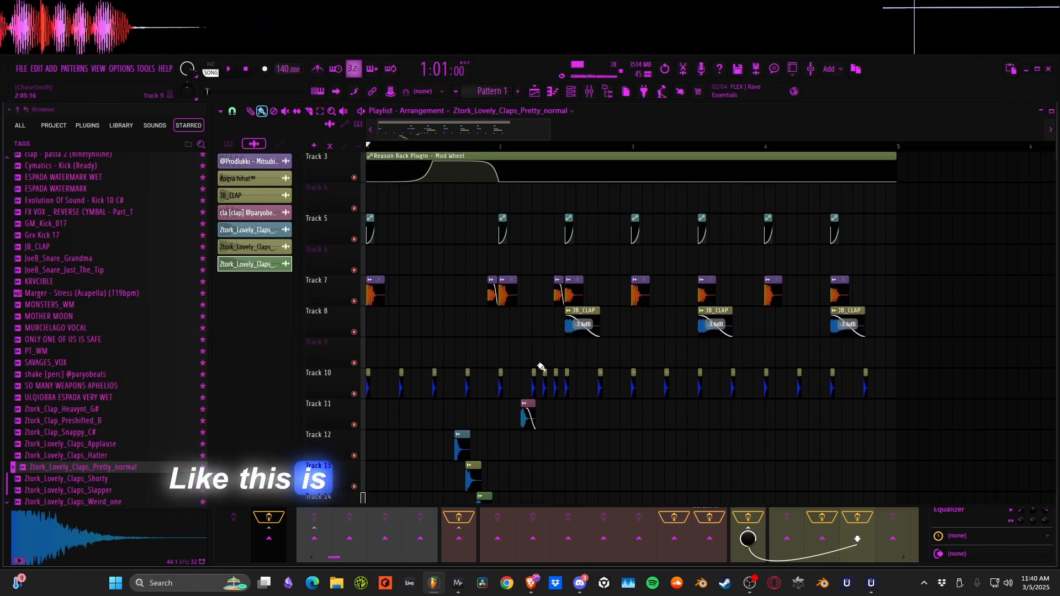
pyautogui.scroll(-2, 527, 382)
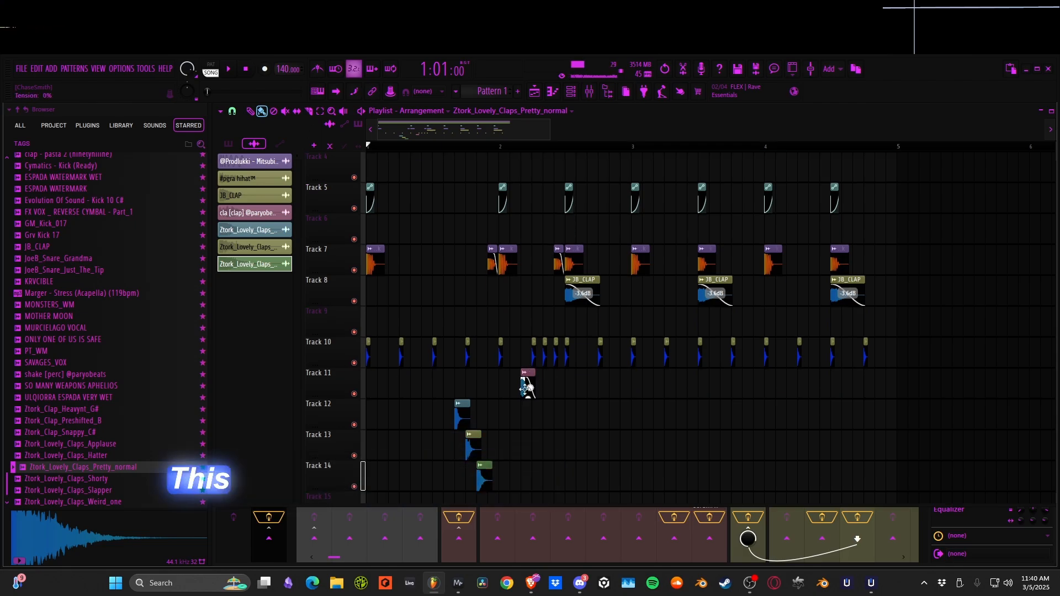
pyautogui.scroll(4, 450, 396)
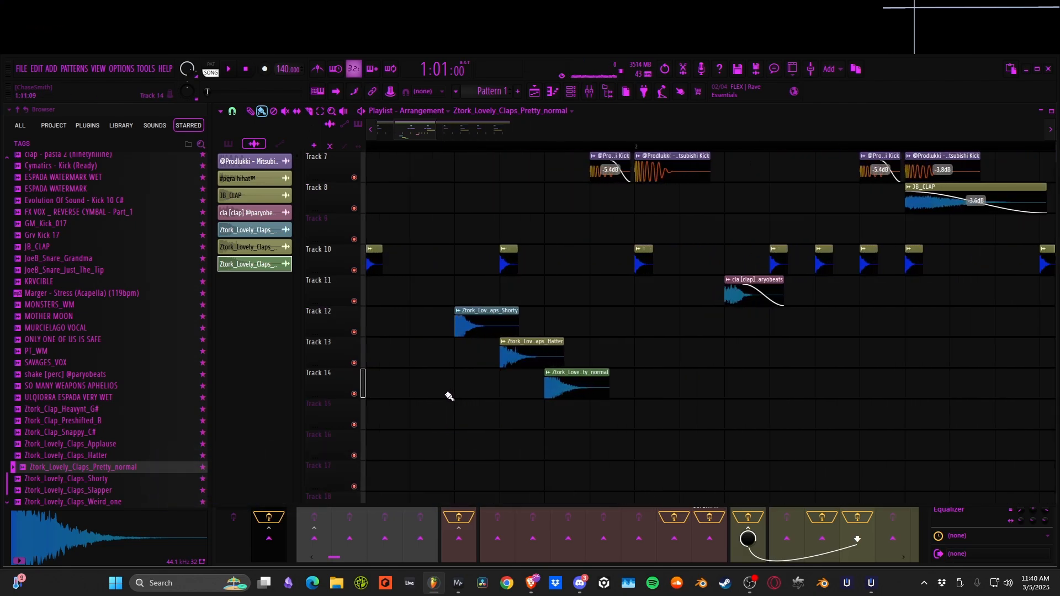
pyautogui.scroll(-4, 447, 396)
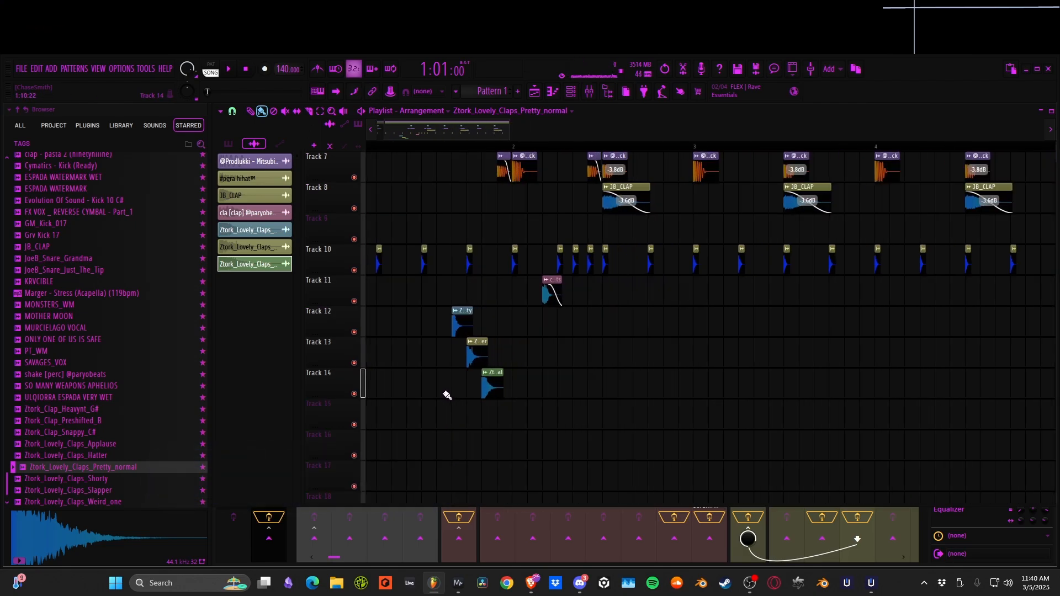
# Place the starred #l0veuhat3u© clap on Track 9 beneath the JB_CLAP in bar 2 and lower its clip volume to -4.7 dB
pyautogui.scroll(15, 105, 365)
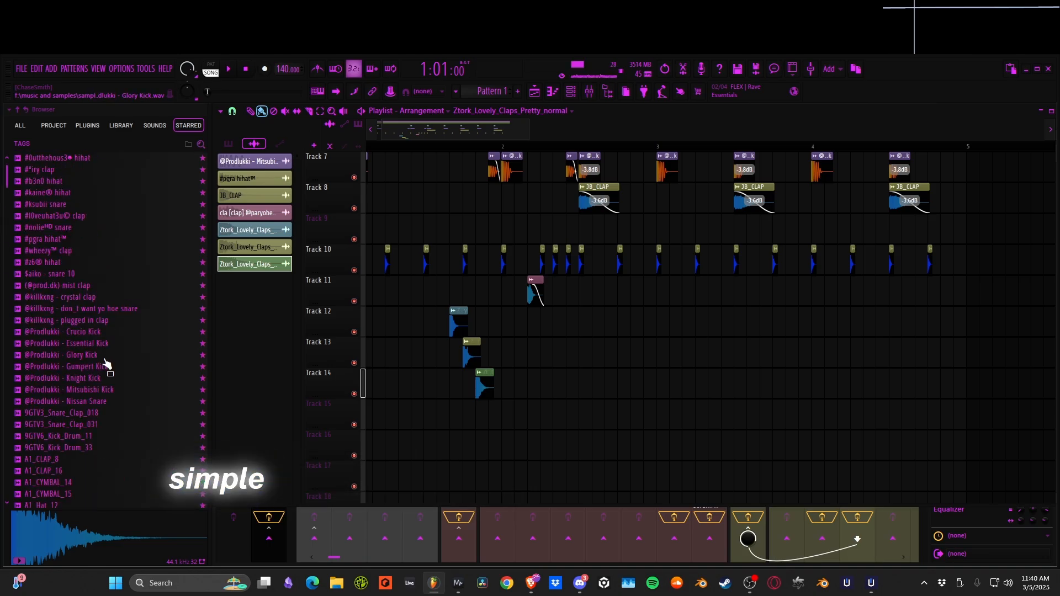
pyautogui.scroll(2, 634, 374)
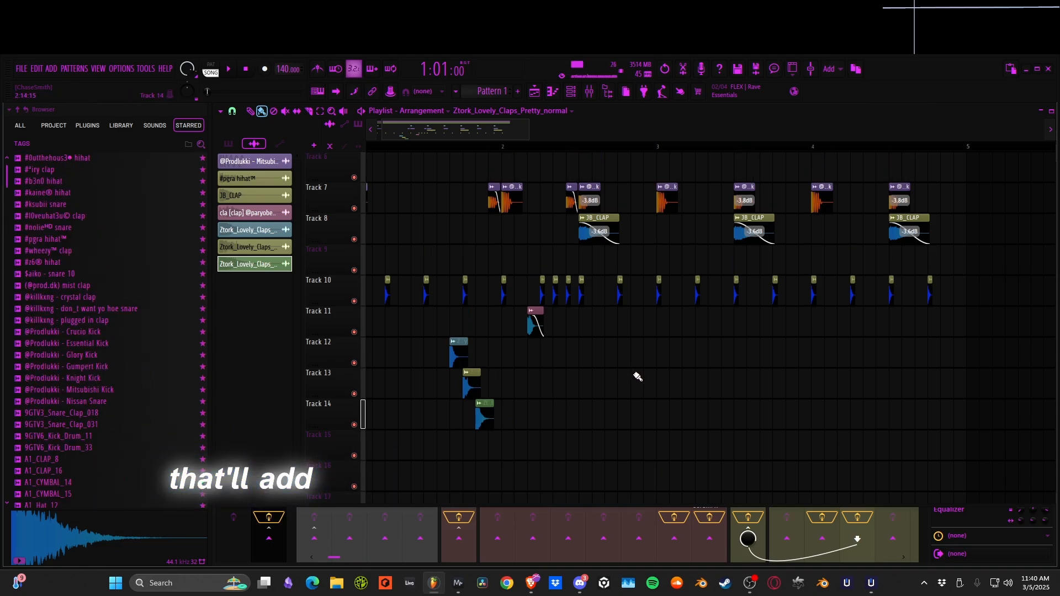
pyautogui.scroll(2, 655, 384)
pyautogui.scroll(-1, 813, 348)
pyautogui.hscroll(2, 813, 348)
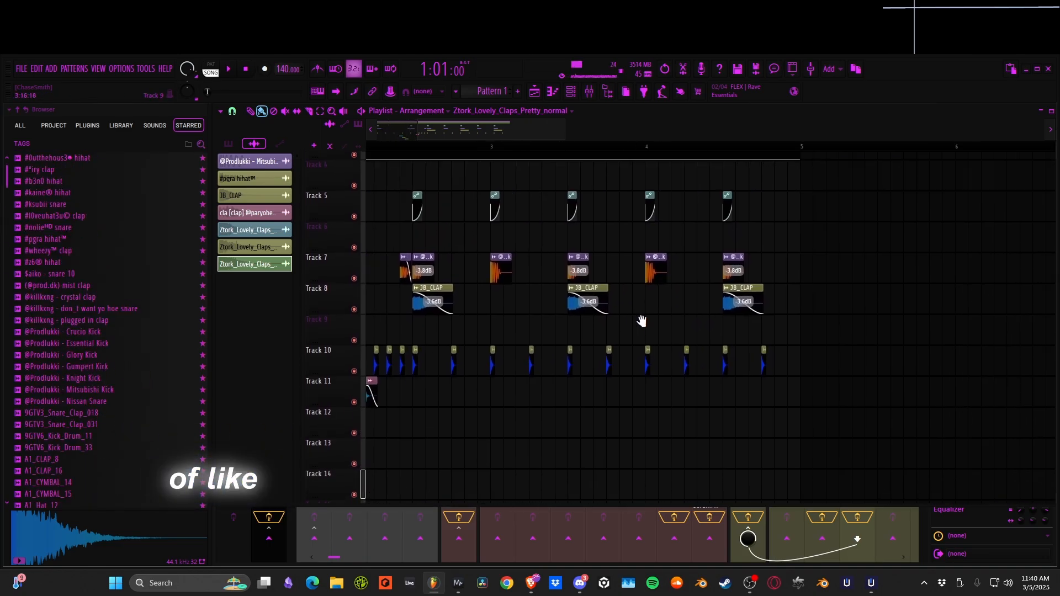
pyautogui.click(76, 217)
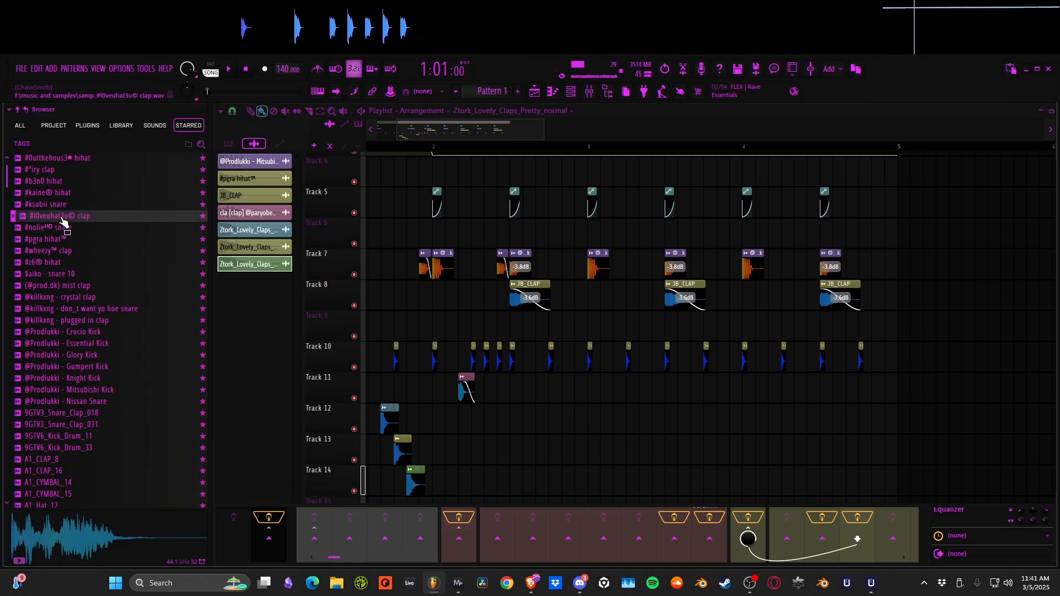
pyautogui.click(513, 325)
pyautogui.scroll(8, 512, 327)
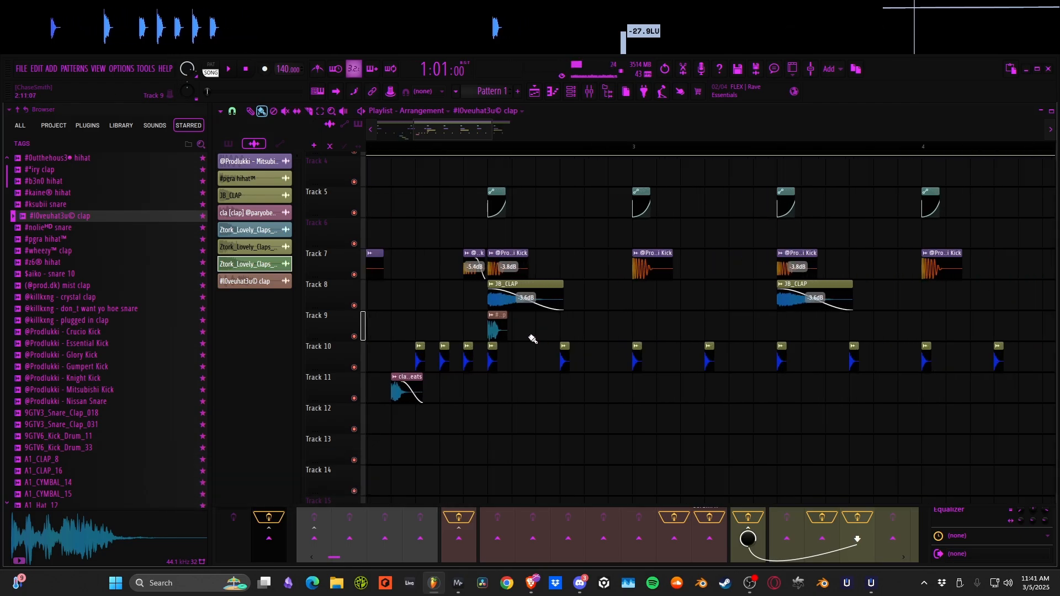
pyautogui.moveTo(517, 341); pyautogui.dragTo(516, 353)
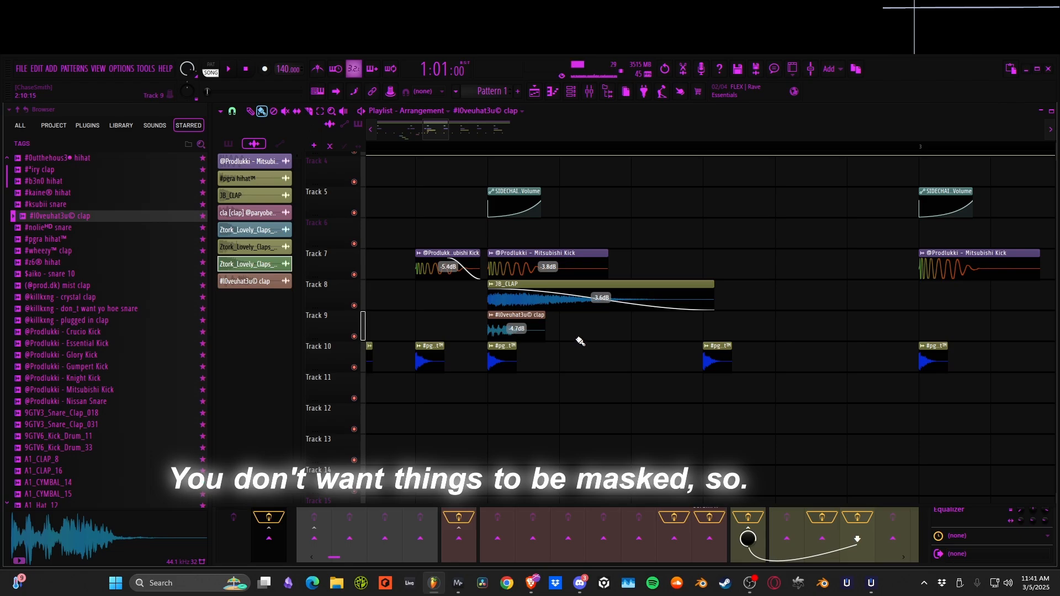
# Play back the layered clap and repeat it on Track 9 beneath the JB_CLAP clips in bars 3 and 4
pyautogui.press('space')
pyautogui.scroll(-3, 532, 332)
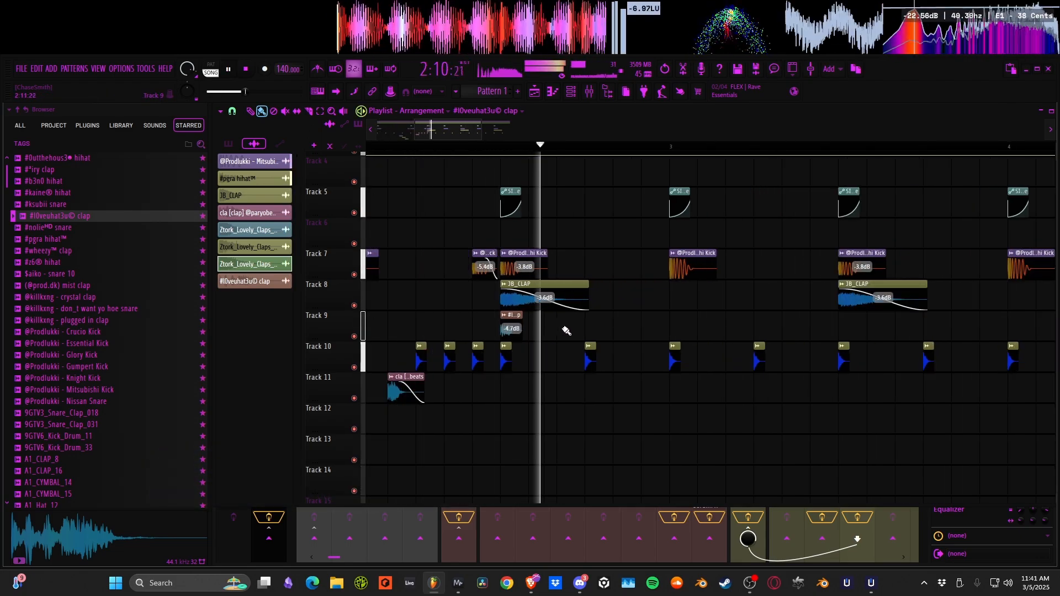
pyautogui.click(842, 326)
pyautogui.press('space')
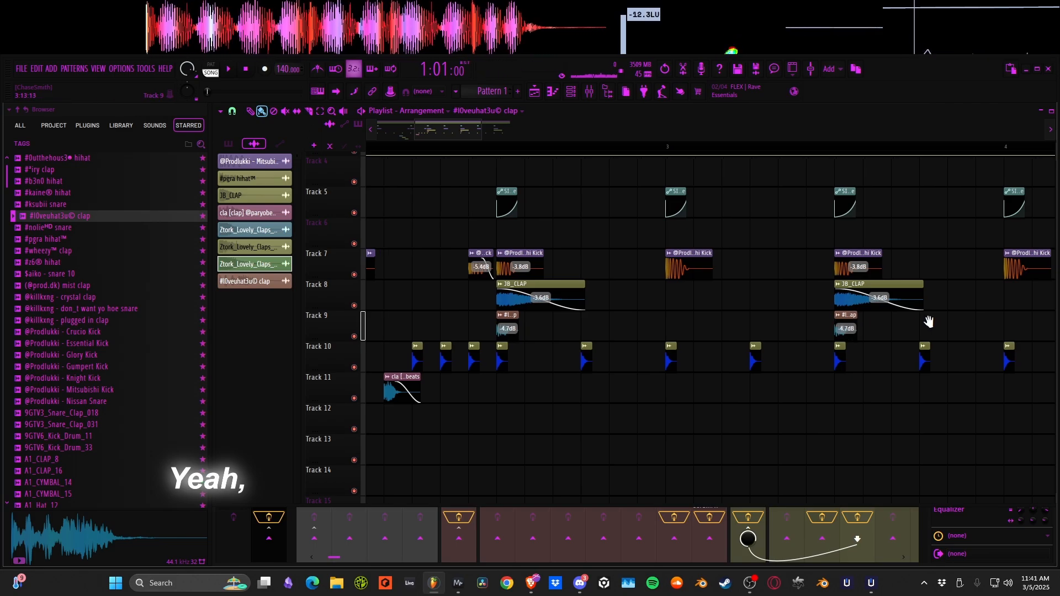
pyautogui.moveTo(930, 322); pyautogui.dragTo(524, 319)
pyautogui.moveTo(442, 318); pyautogui.dragTo(780, 316)
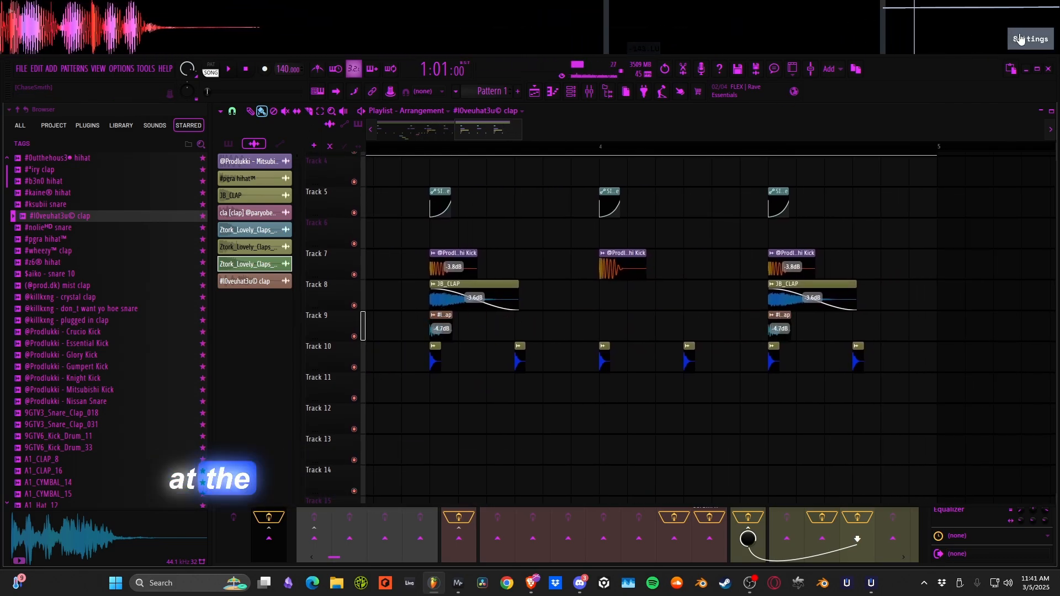
# Solo Track 9 to audition its clap in the middle of bar 3, and unsolo the track
pyautogui.moveTo(1043, 19); pyautogui.dragTo(1052, 18)
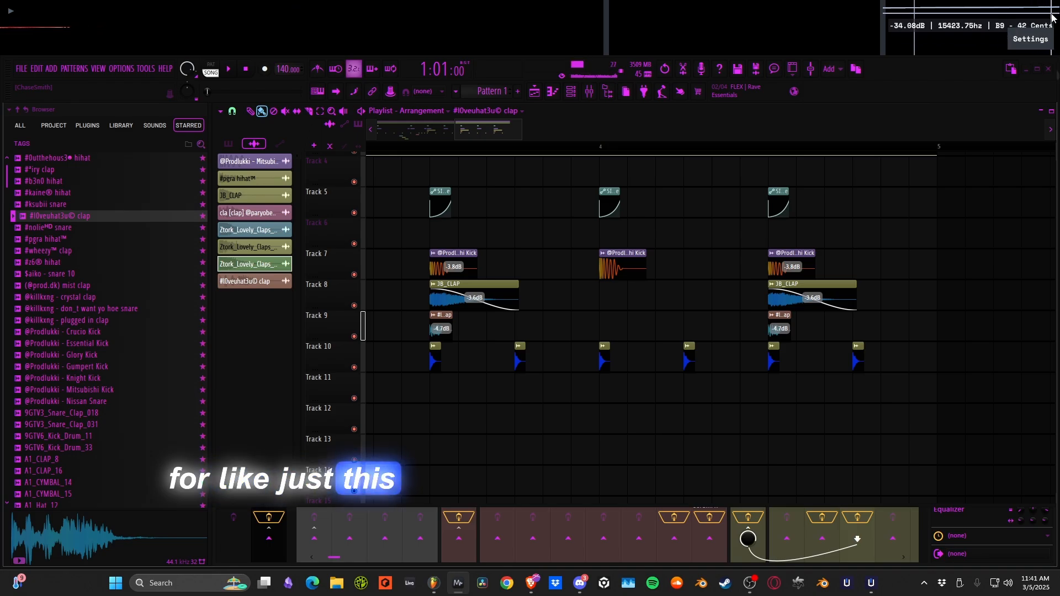
pyautogui.rightClick(354, 337)
pyautogui.click(432, 149)
pyautogui.press('space')
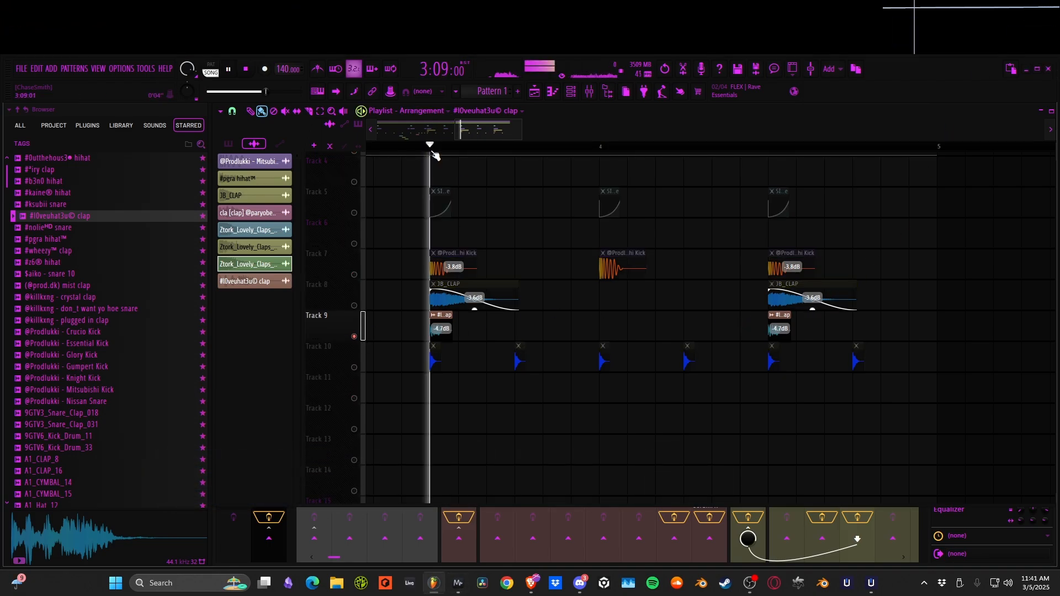
pyautogui.press('space')
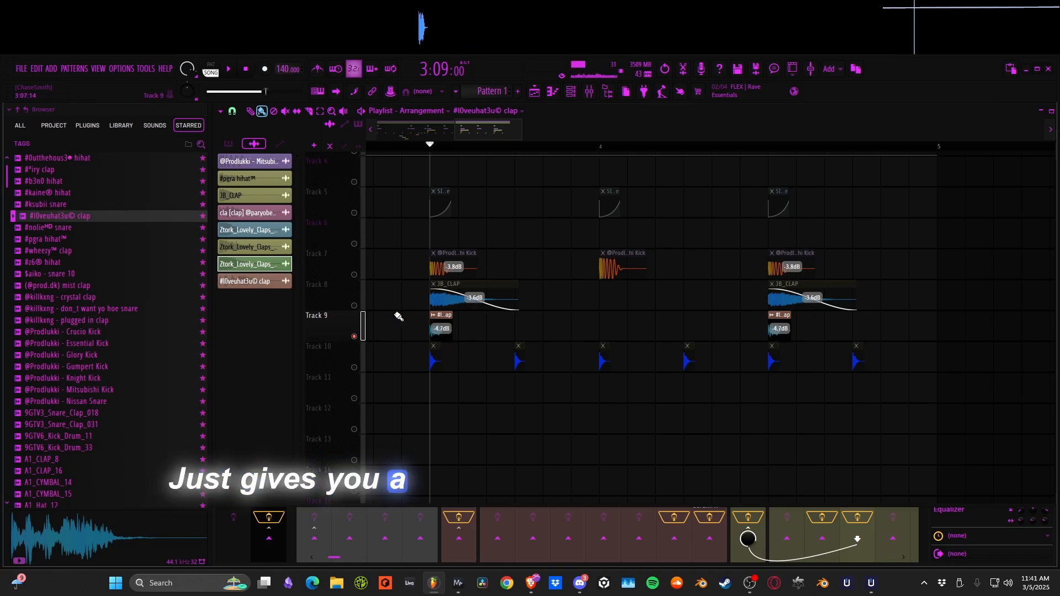
pyautogui.rightClick(355, 336)
# Play the full beat from the middle of bar 3 with all tracks active, viewing the whole loop
pyautogui.press('space')
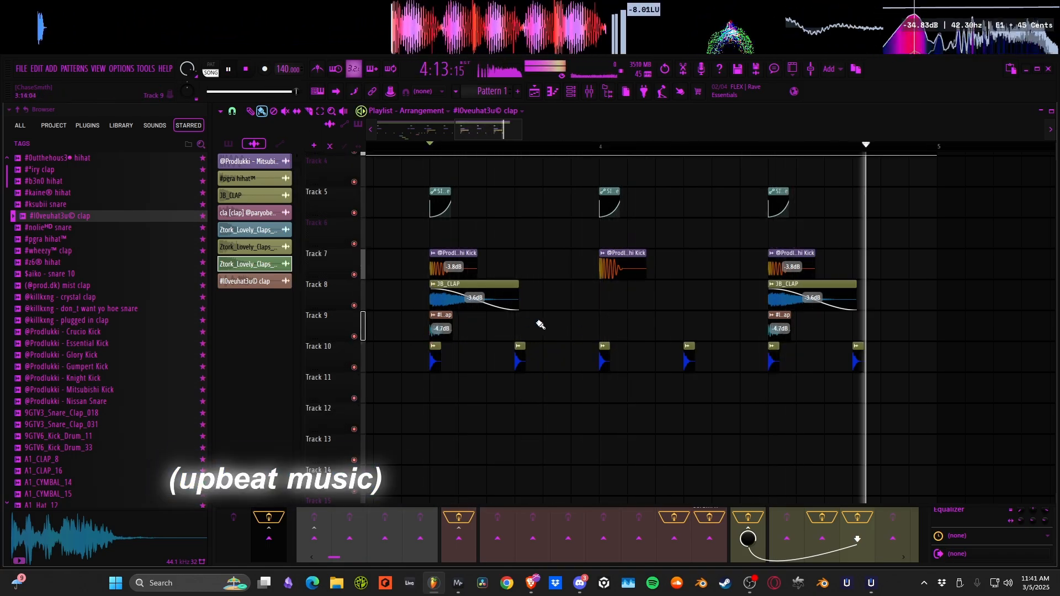
pyautogui.scroll(-5, 407, 318)
pyautogui.moveTo(402, 304); pyautogui.dragTo(686, 311)
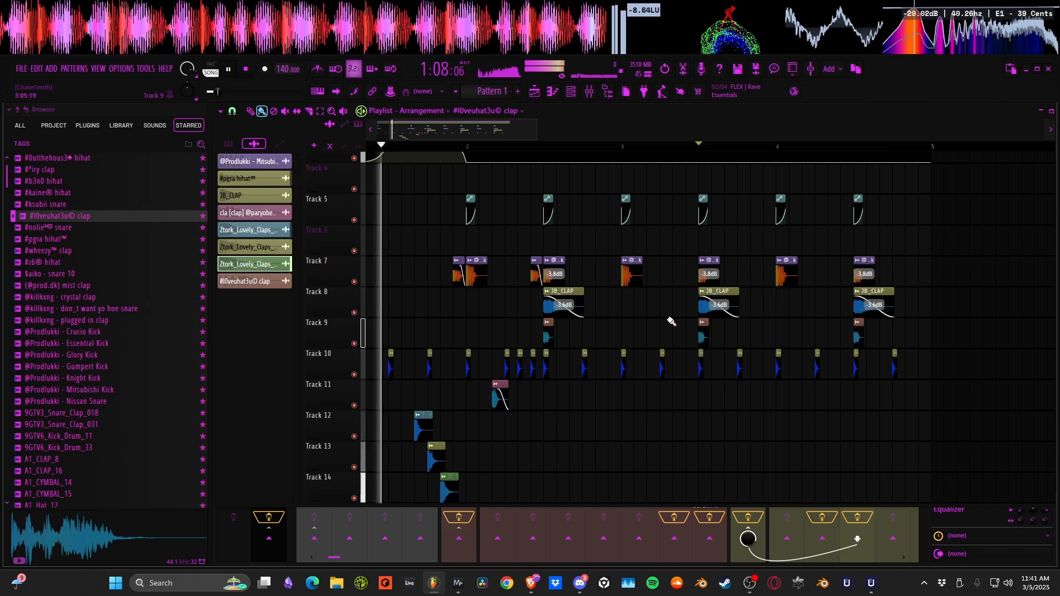
# Show the mixer and check the Fruity Delay 3 settings on DRUMS track 15 during playback, closing the plugin
pyautogui.press('F9')
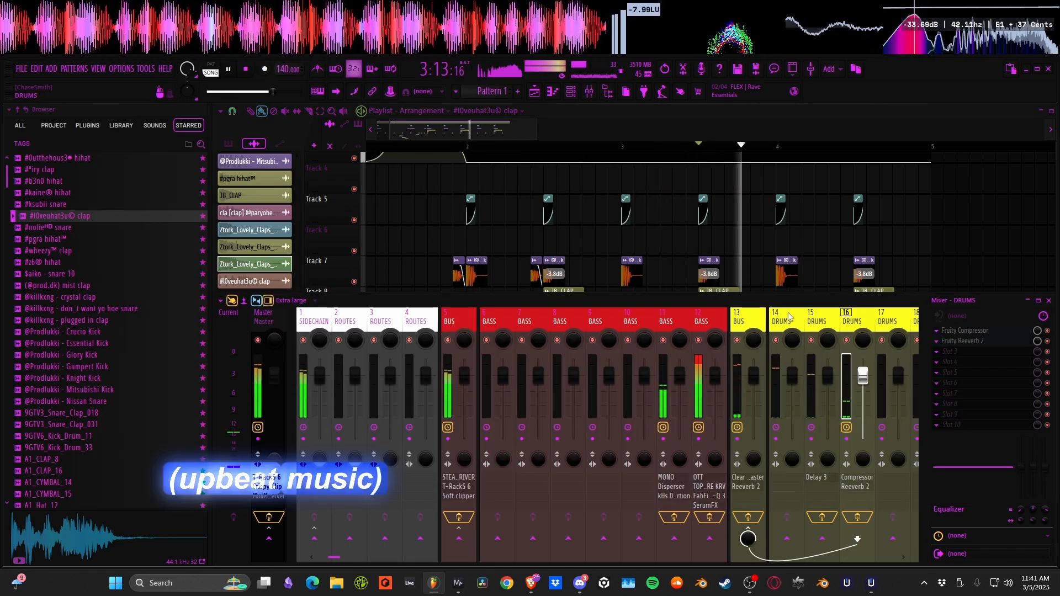
pyautogui.click(813, 322)
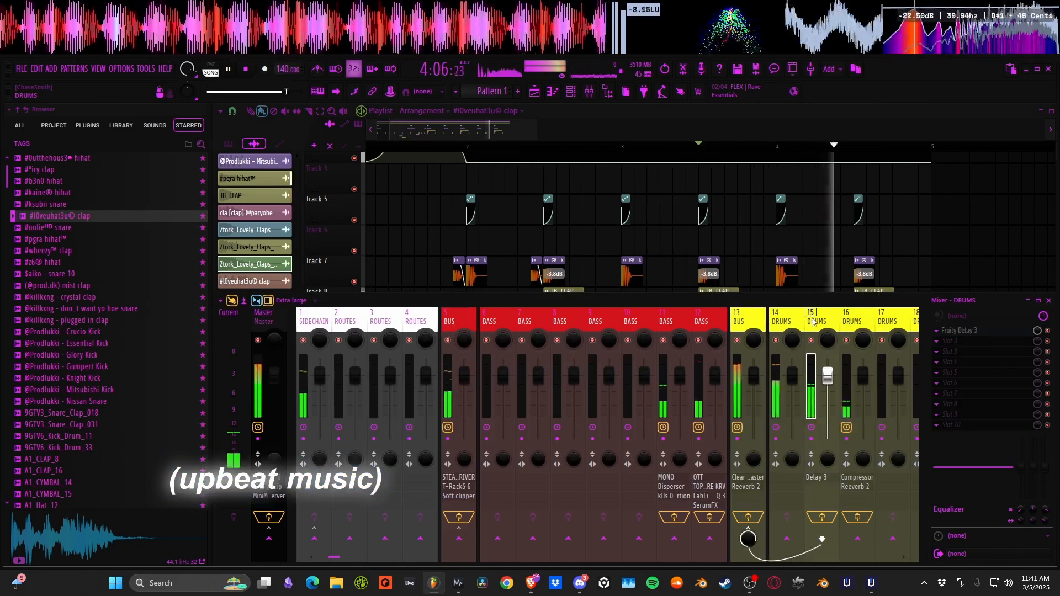
pyautogui.click(968, 332)
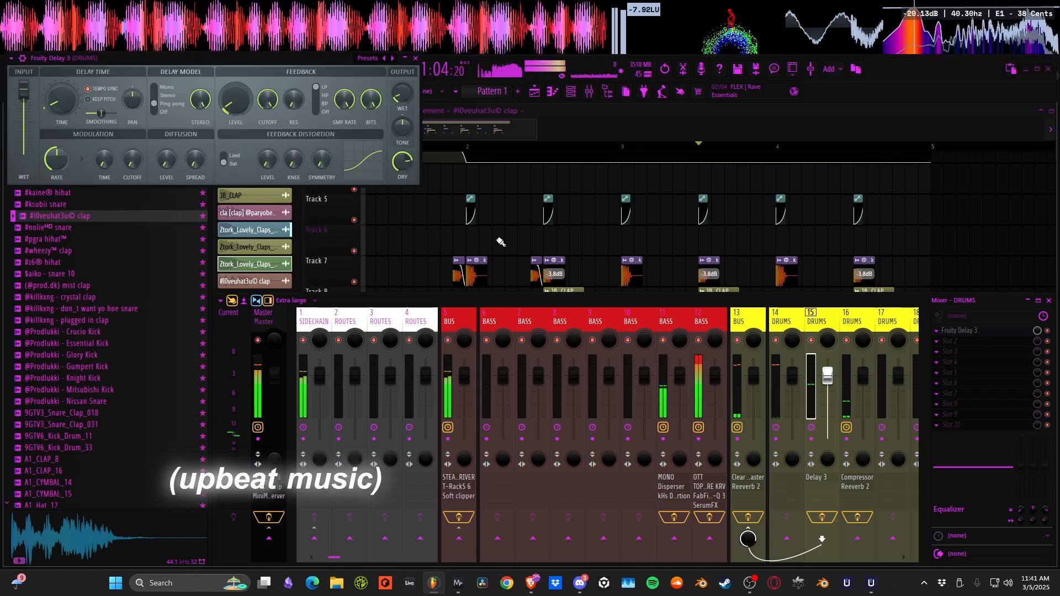
pyautogui.click(415, 58)
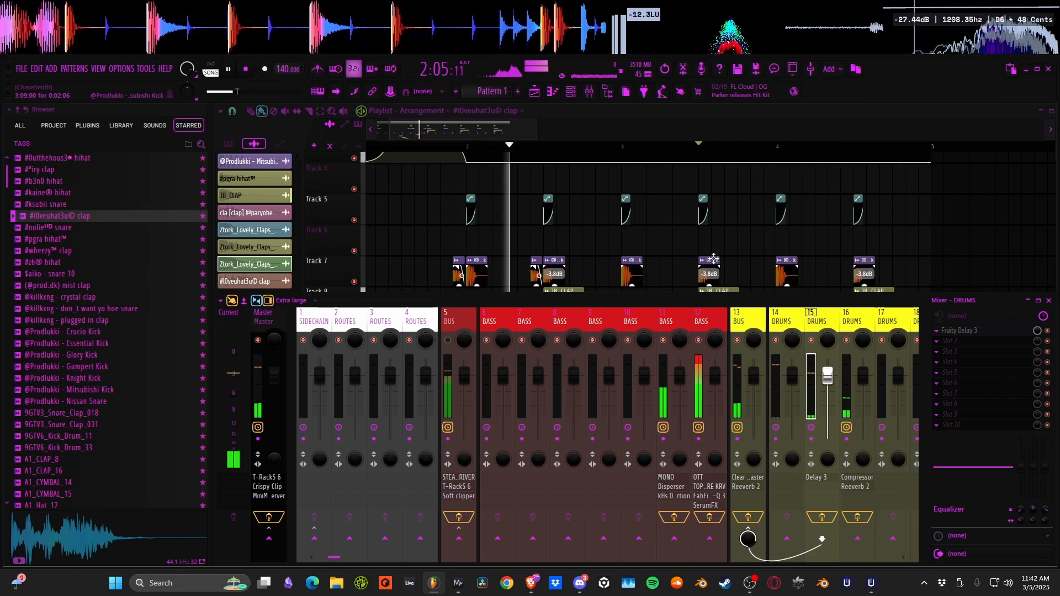
# Check the JB_CLAP channel settings from its bar 2 clip on Track 8 while the beat plays, and stop playback
pyautogui.scroll(-4, 630, 273)
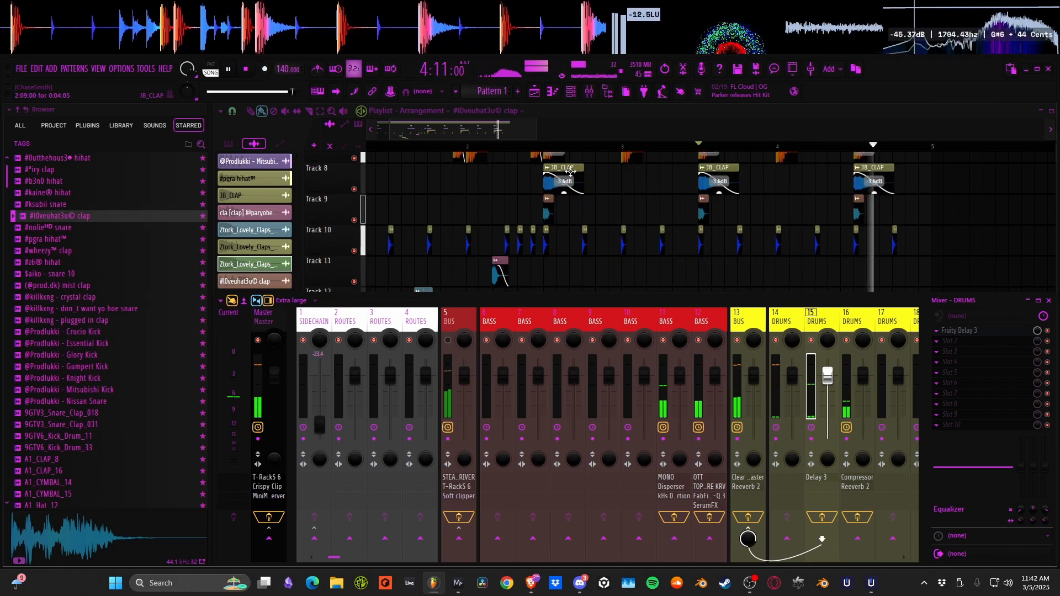
pyautogui.doubleClick(570, 172)
pyautogui.press('F9')
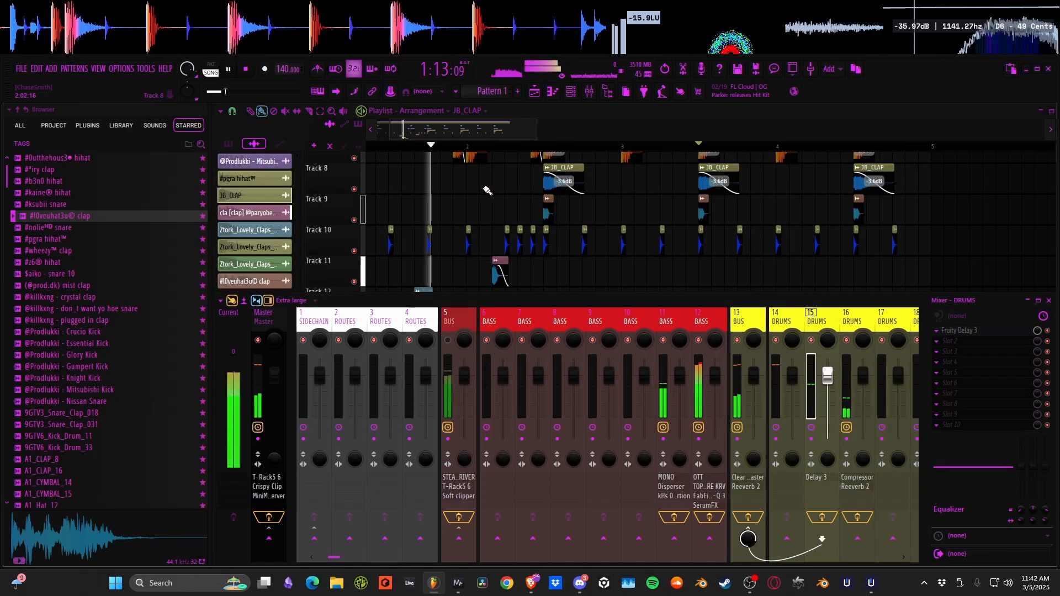
pyautogui.press('F9')
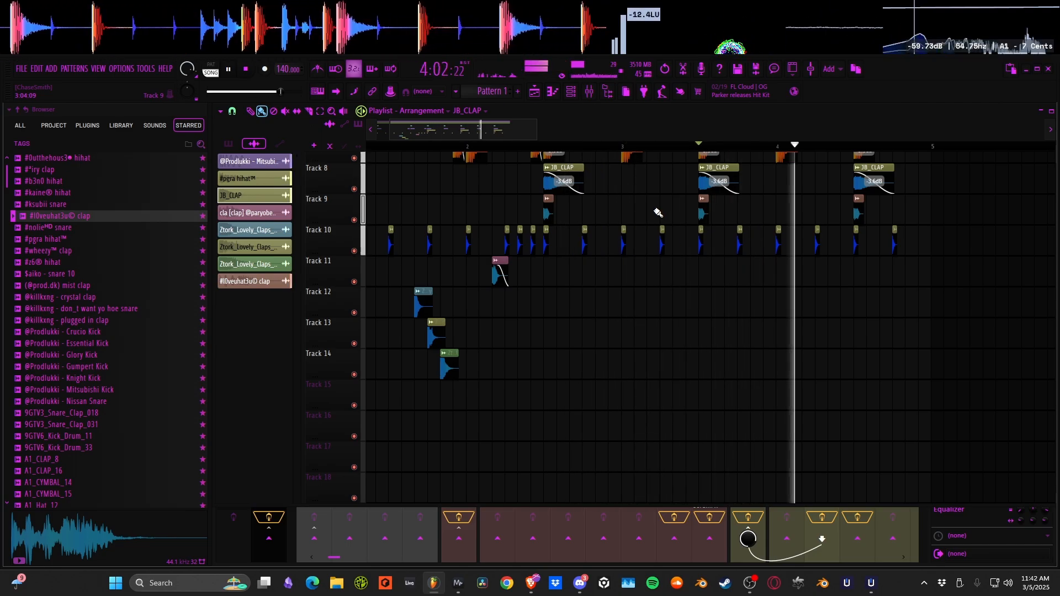
pyautogui.press('F9')
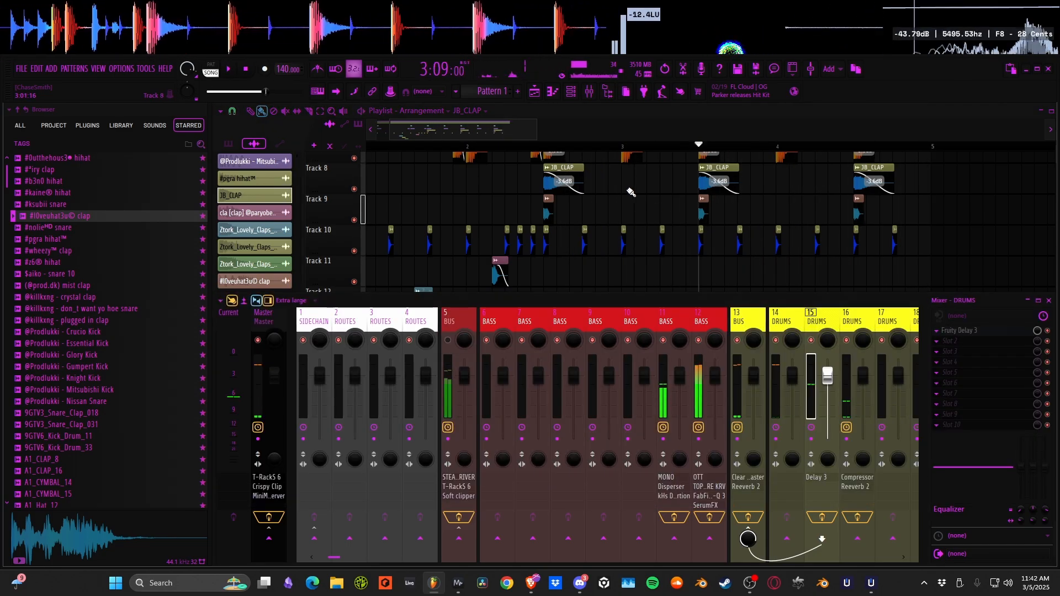
pyautogui.press('space')
# Examine the three staggered clap clips on Tracks 12 to 14 ahead of bar 2 up close
pyautogui.scroll(-1, 570, 228)
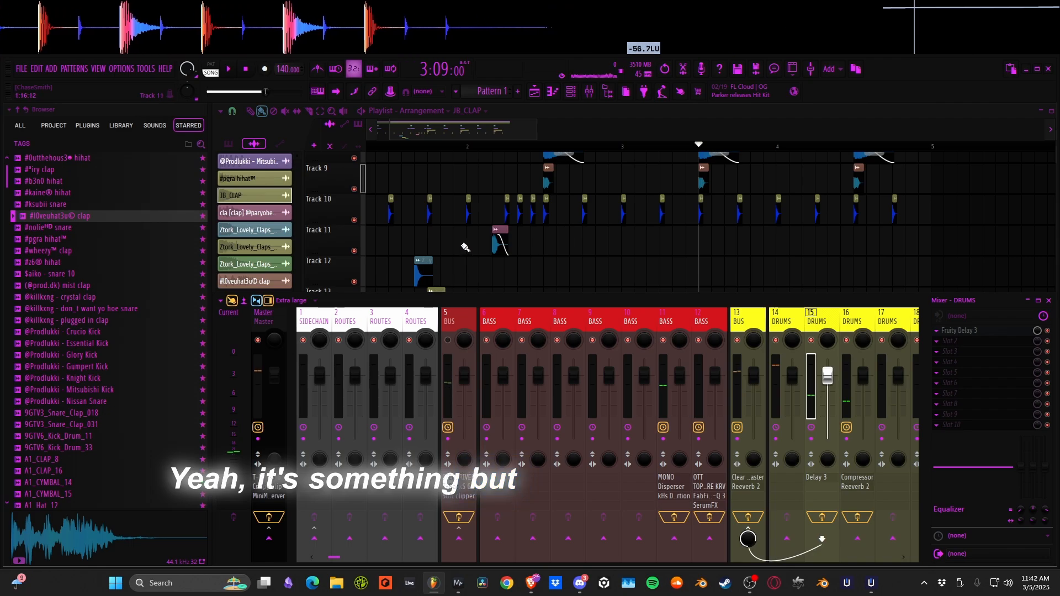
pyautogui.scroll(-2, 466, 247)
pyautogui.scroll(5, 441, 240)
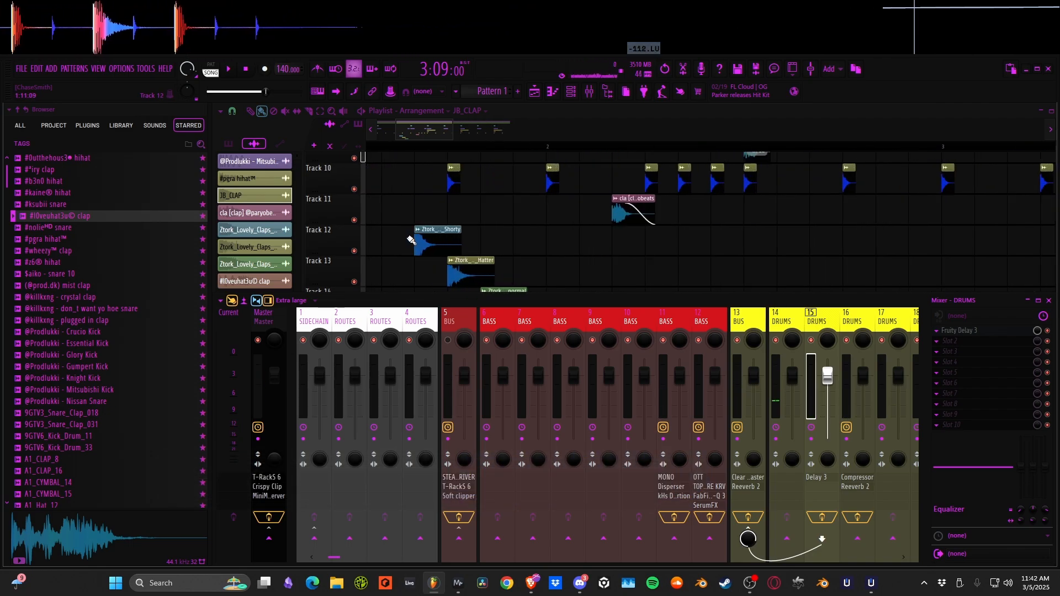
pyautogui.scroll(3, 409, 238)
pyautogui.moveTo(401, 207); pyautogui.dragTo(527, 207)
pyautogui.scroll(-1, 561, 281)
pyautogui.scroll(1, 513, 310)
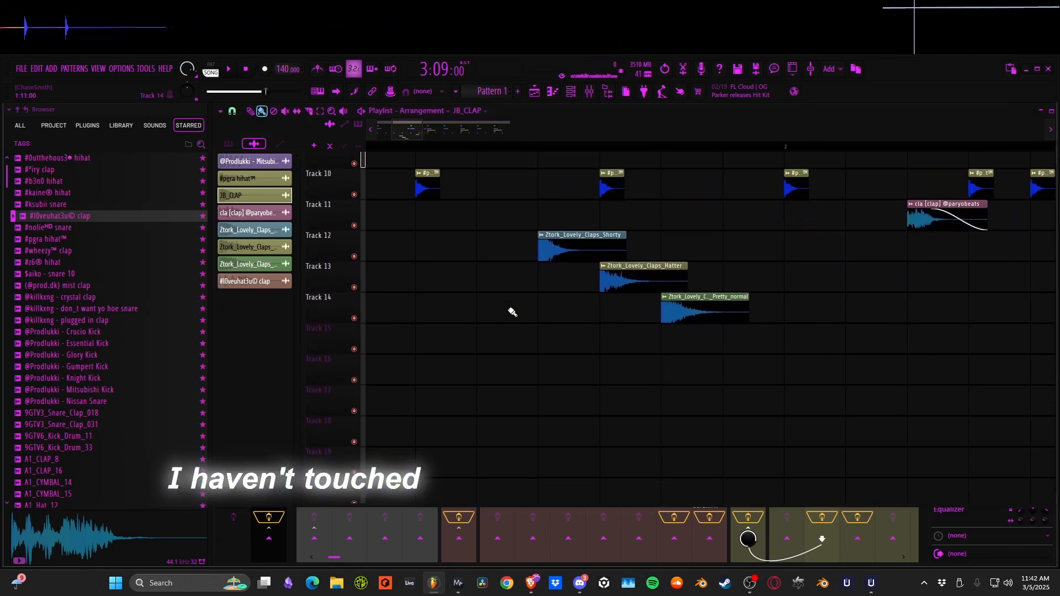
# Review the kick, clap and hi-hat clips around bar 2, widening the playlist view to the whole four-bar loop
pyautogui.moveTo(513, 312); pyautogui.dragTo(469, 400)
pyautogui.moveTo(807, 279); pyautogui.dragTo(721, 436)
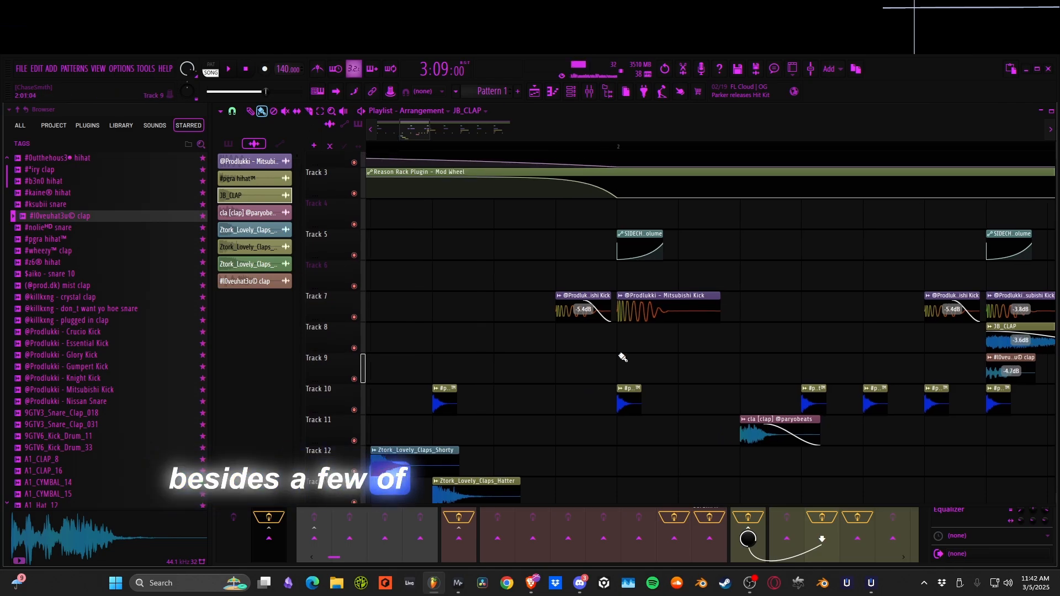
pyautogui.moveTo(474, 344); pyautogui.dragTo(768, 372)
pyautogui.scroll(-7, 577, 313)
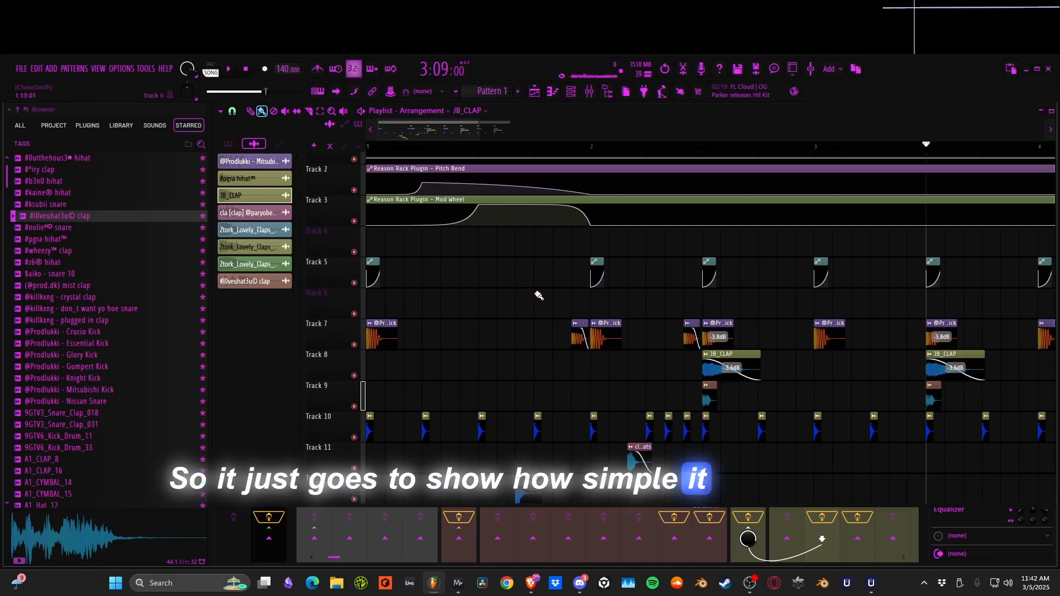
pyautogui.scroll(-3, 533, 292)
pyautogui.scroll(1, 445, 300)
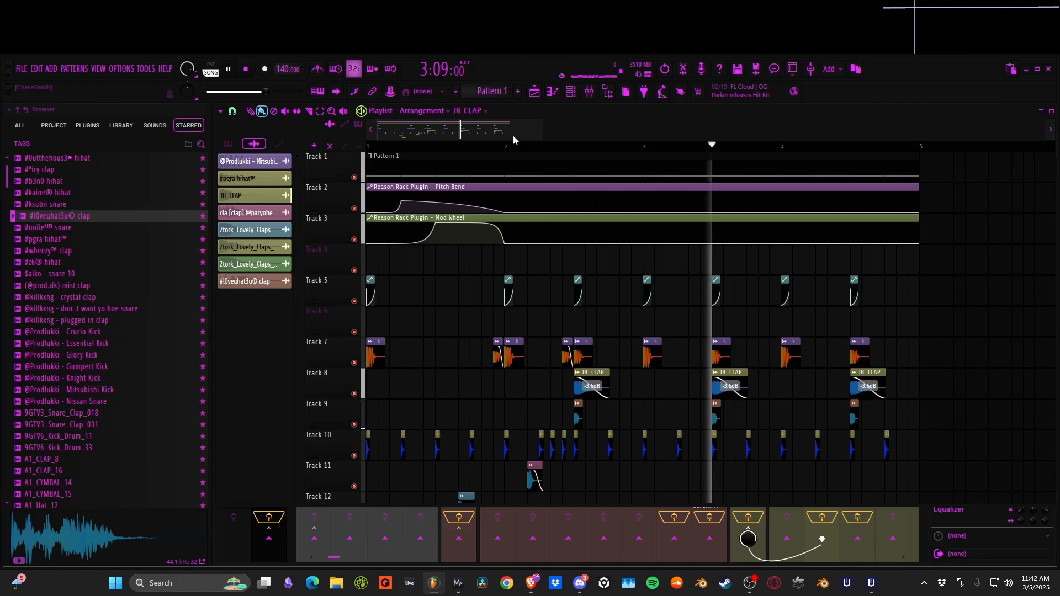
# Play the full beat from the start of bar 1, check the mixer levels during playback, and stop with the mixer hidden
pyautogui.press('space')
pyautogui.press('space')
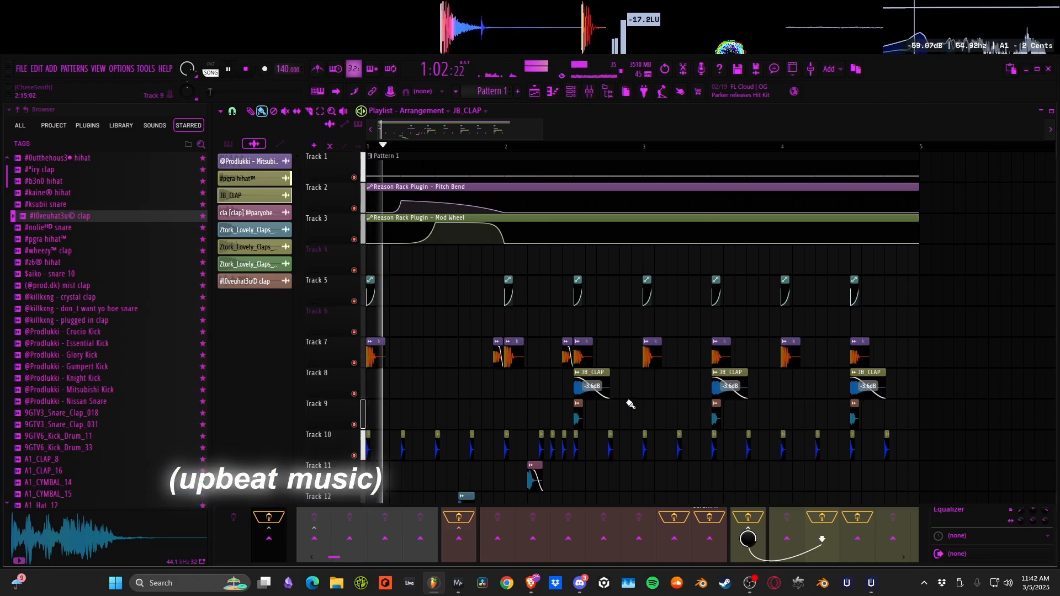
pyautogui.press('F9')
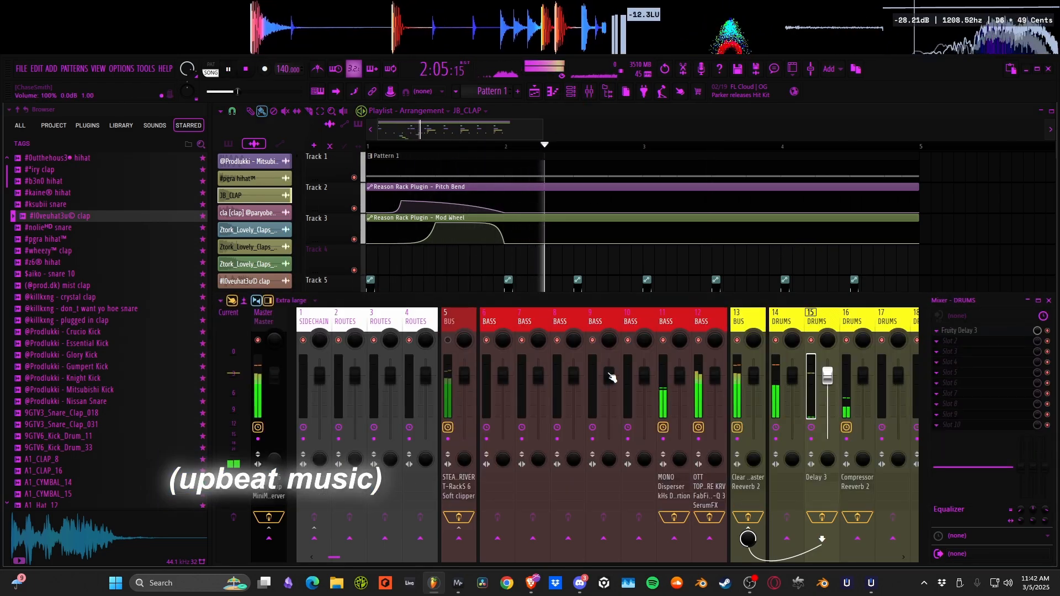
pyautogui.press('space')
pyautogui.press('F9')
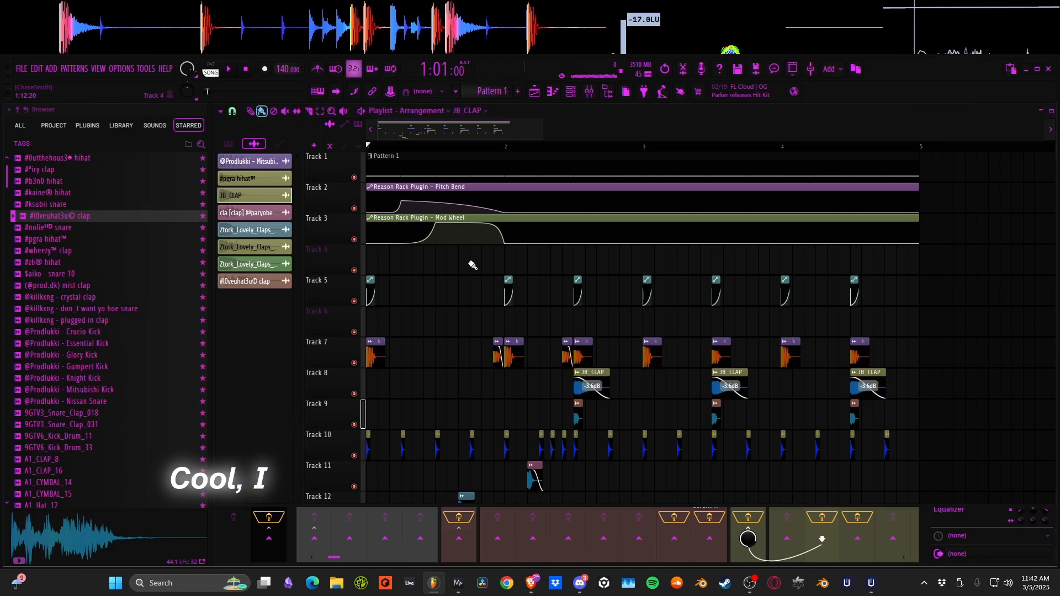